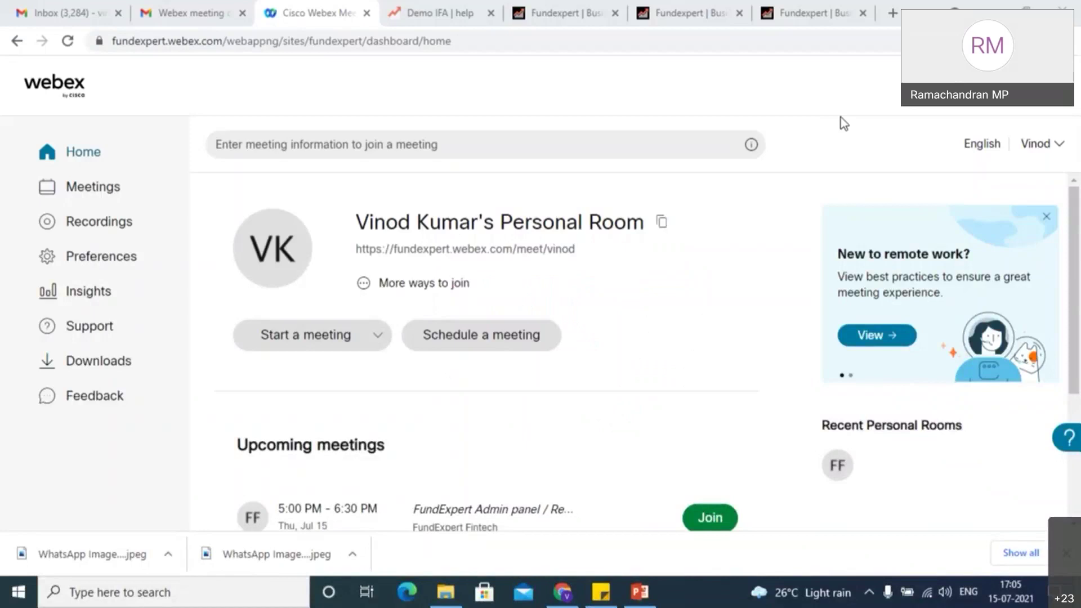
Switch to the Demo IFA site, leave the open client account for the adviser's start page, and dismiss the browser's downloads bar.
{"action": "left_click", "coordinate": [419, 20]}
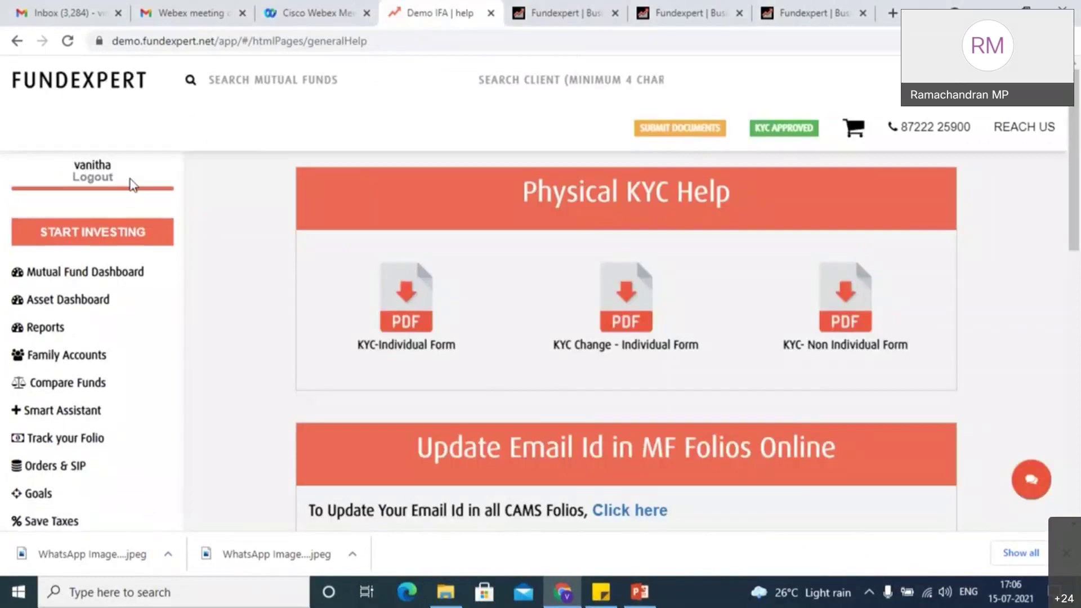
{"action": "left_click", "coordinate": [130, 179]}
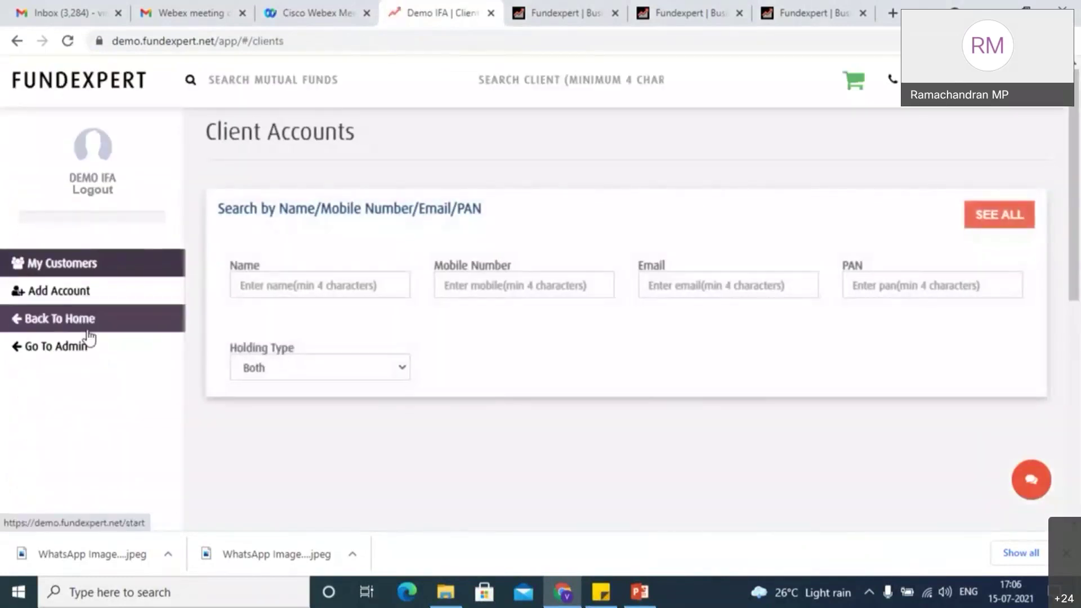
{"action": "left_click", "coordinate": [87, 330]}
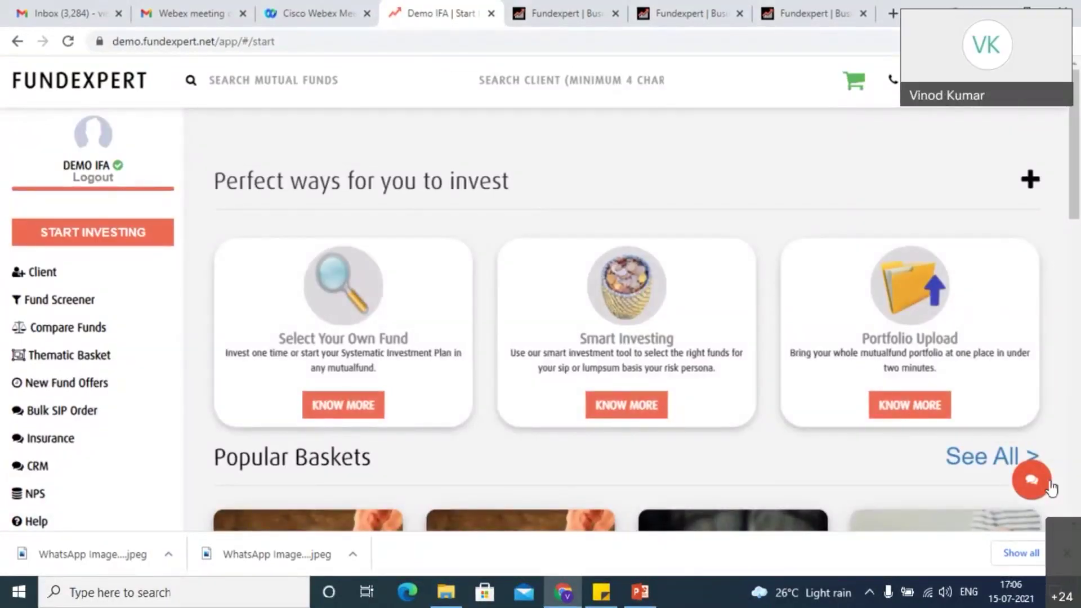
{"action": "left_click", "coordinate": [1067, 554]}
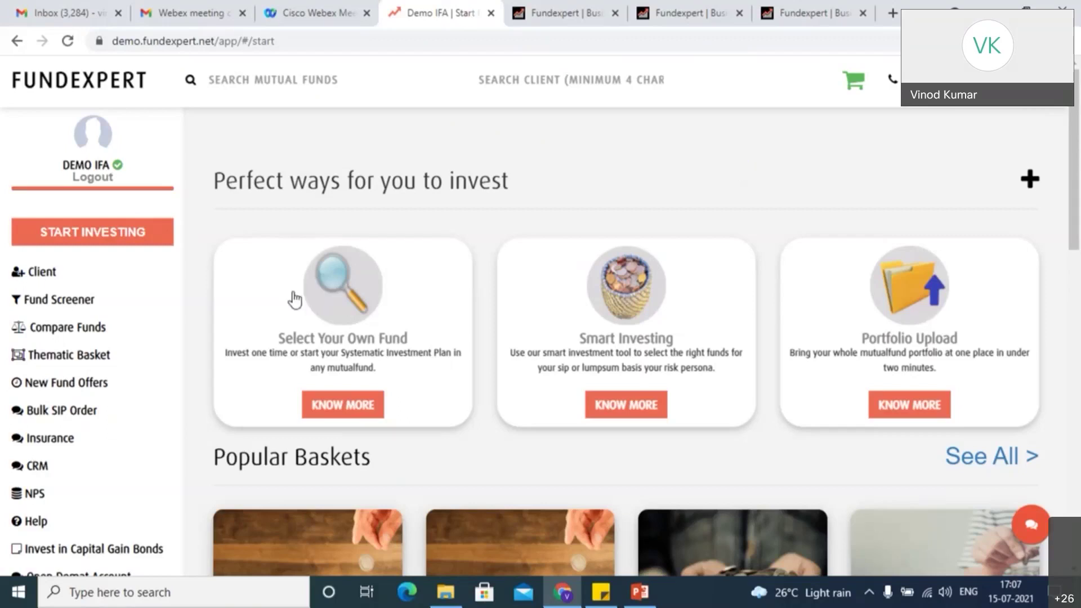
Start creating a new thematic basket and name it "tax savers".
{"action": "left_click", "coordinate": [119, 362]}
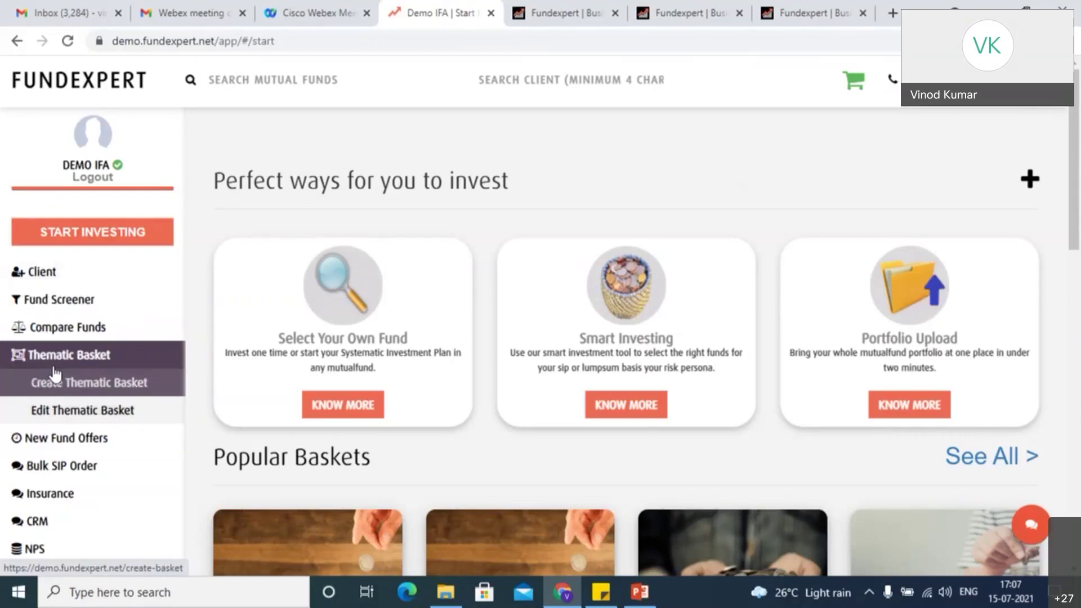
{"action": "left_click", "coordinate": [95, 387]}
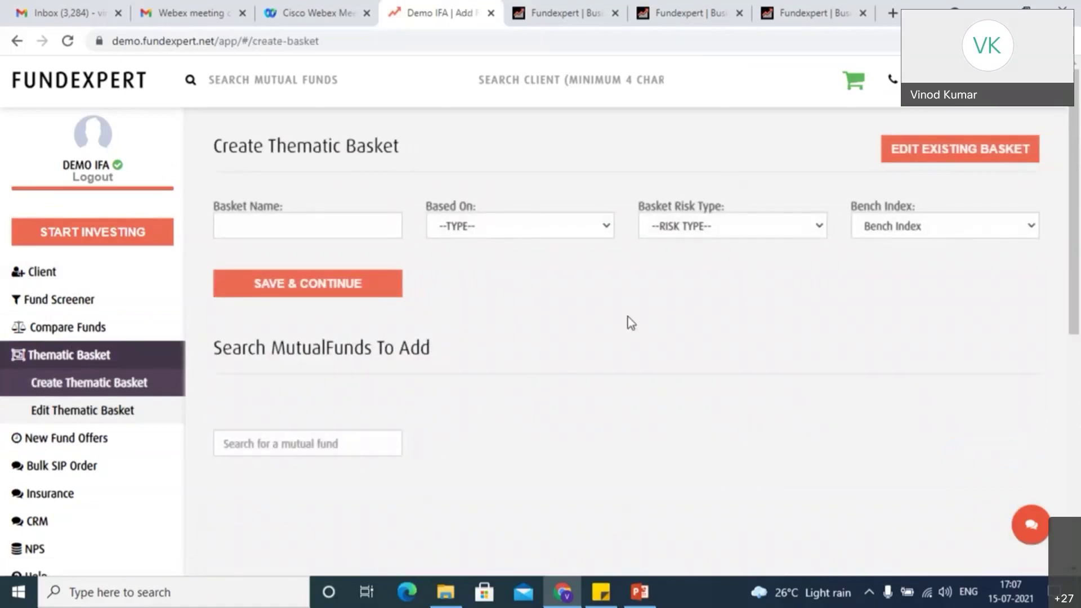
{"action": "left_click", "coordinate": [312, 232]}
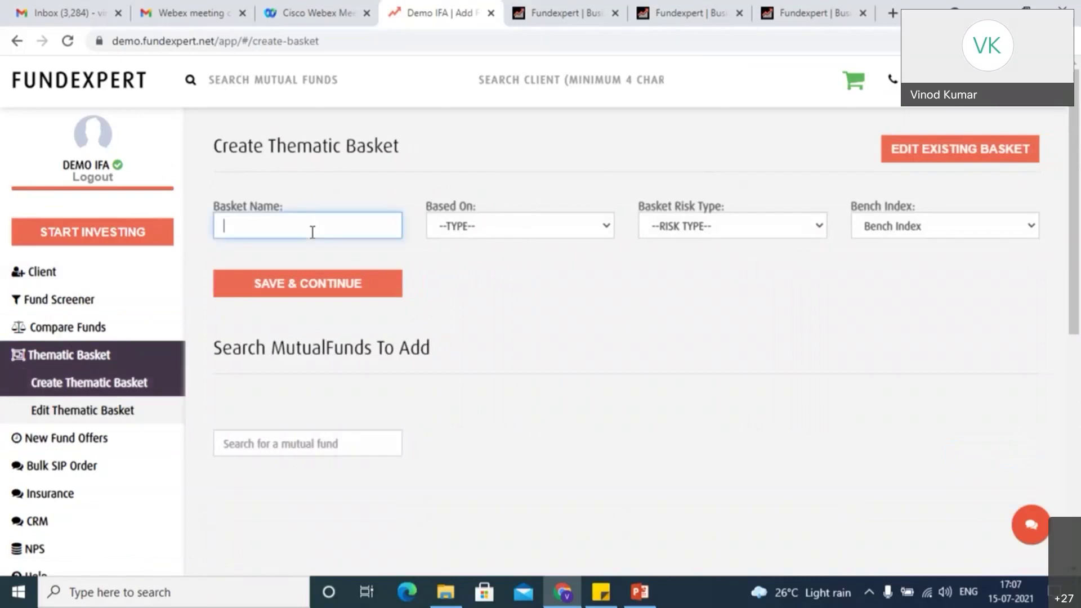
{"action": "type", "text": "tax serv"}
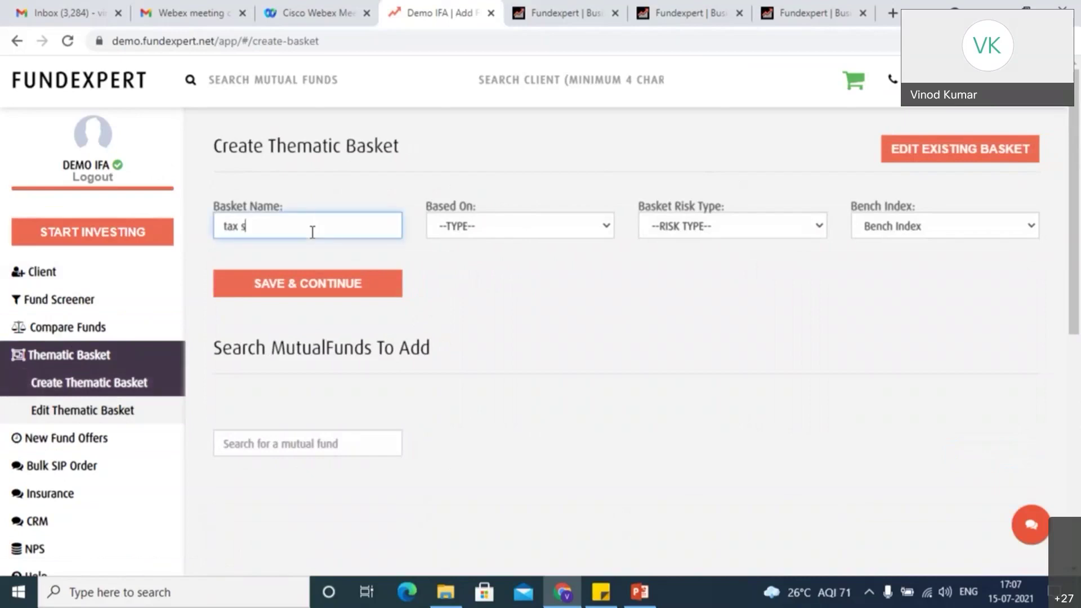
{"action": "key", "text": "BackSpace"}
{"action": "key", "text": "BackSpace"}
{"action": "key", "text": "BackSpace"}
{"action": "type", "text": "a"}
{"action": "type", "text": "vewr"}
{"action": "key", "text": "BackSpace"}
{"action": "type", "text": "rs"}
Base the basket on Allocation %, with risk type Balanced and NIFTY 50 Hybrid Composite Debt 15:85 Index as the bench index.
{"action": "left_click", "coordinate": [515, 215]}
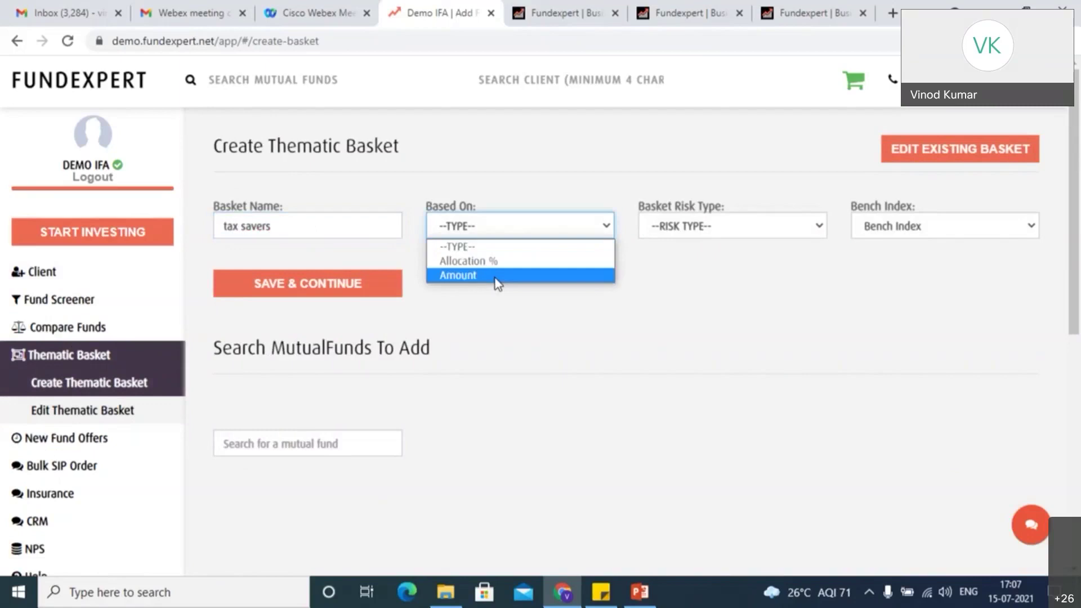
{"action": "left_click", "coordinate": [499, 264]}
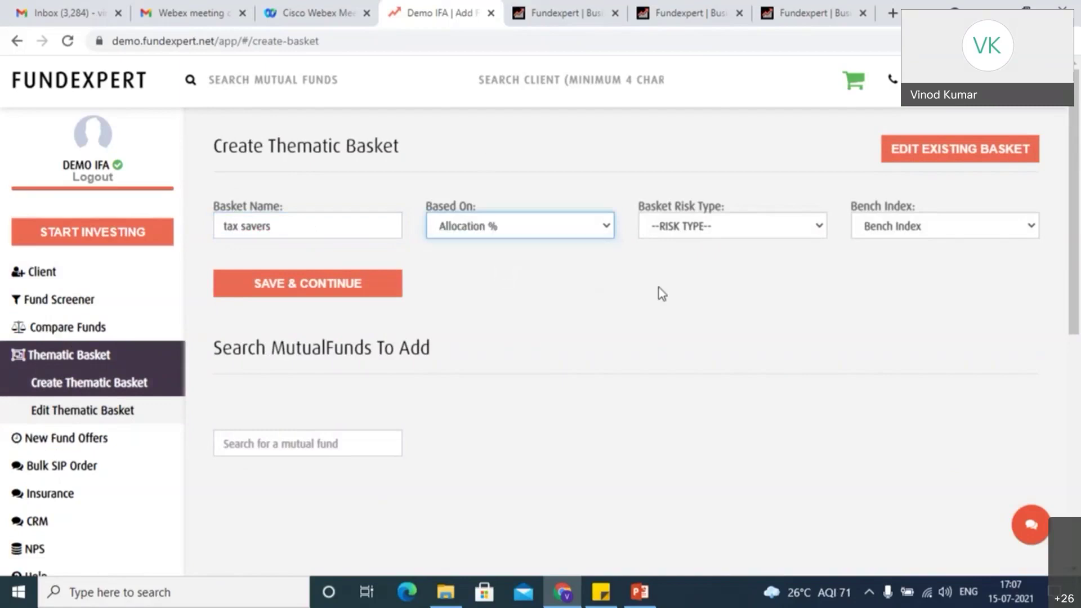
{"action": "left_click", "coordinate": [705, 231]}
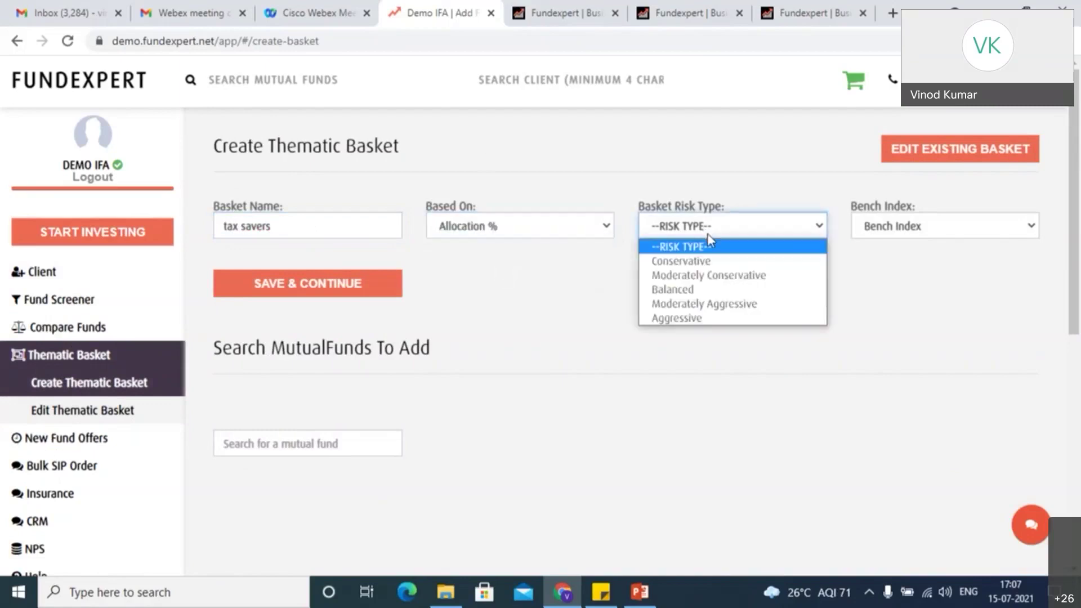
{"action": "left_click", "coordinate": [700, 291]}
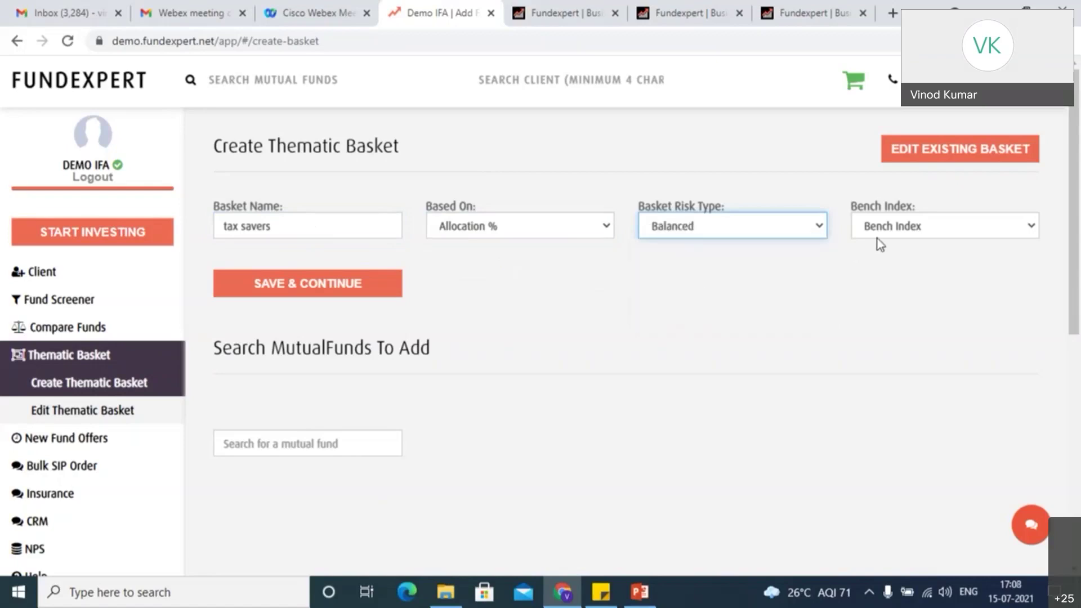
{"action": "left_click", "coordinate": [905, 234]}
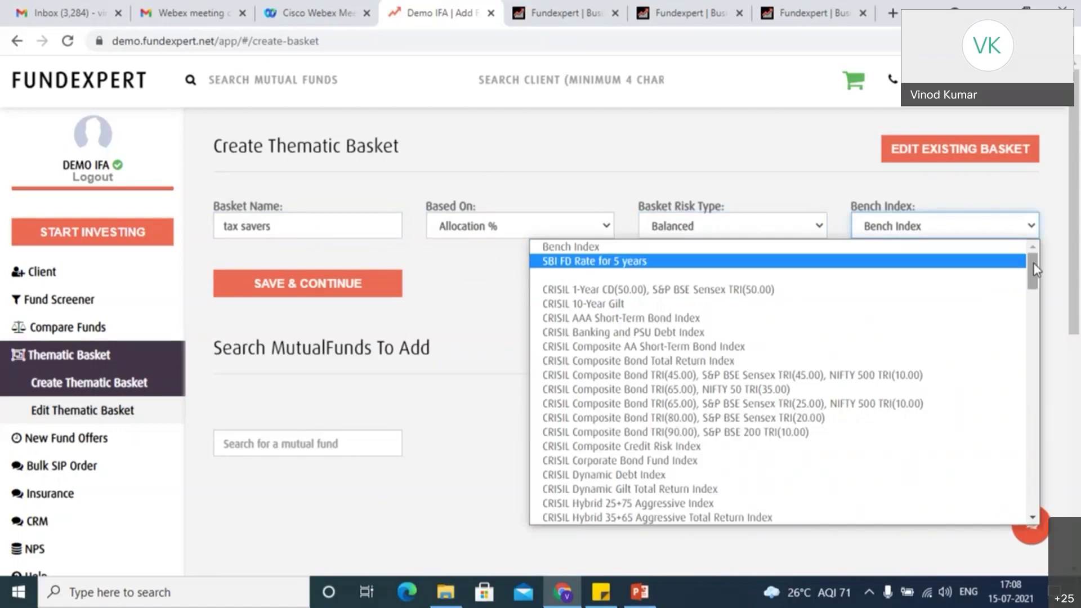
{"action": "mouse_move", "coordinate": [1038, 263]}
{"action": "left_mouse_down"}
{"action": "mouse_move", "coordinate": [1039, 417]}
{"action": "mouse_move", "coordinate": [1039, 259]}
{"action": "left_mouse_up"}
{"action": "left_click_drag", "start_coordinate": [1032, 262], "coordinate": [1048, 358]}
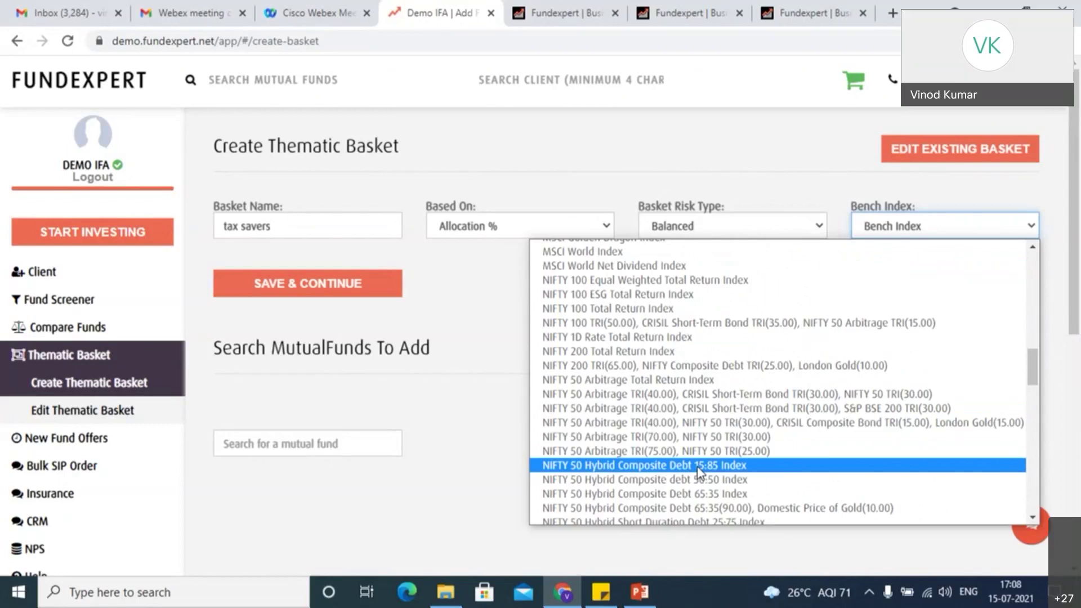
{"action": "left_click", "coordinate": [698, 466]}
Search the mutual funds for "mirae asset t" and add Mirae Asset Tax Saver Fund Regular Plan IDCW Payout to the basket.
{"action": "left_click", "coordinate": [303, 443]}
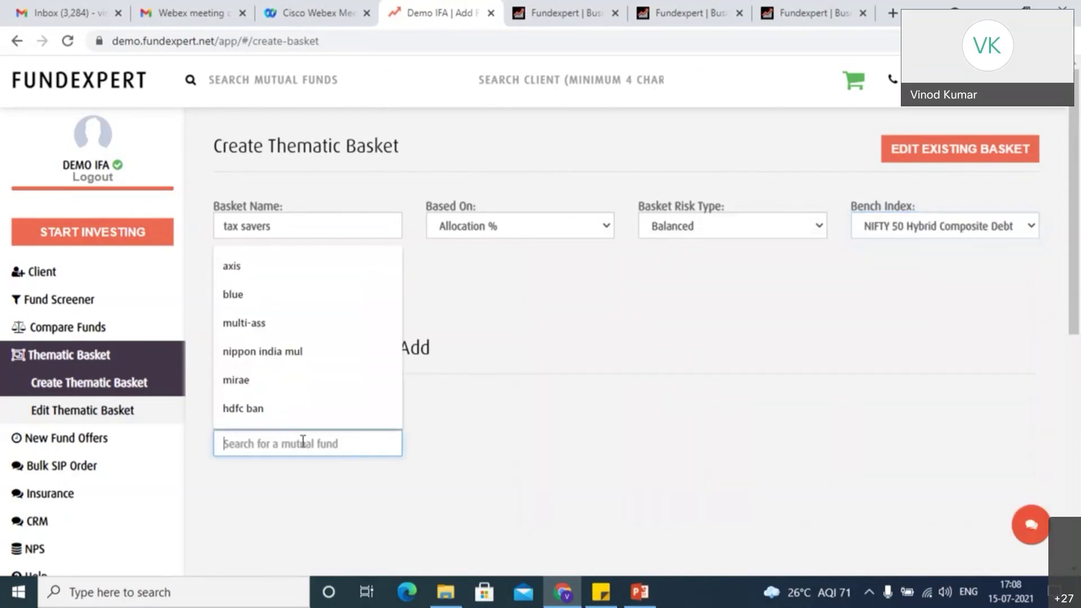
{"action": "type", "text": "mirae"}
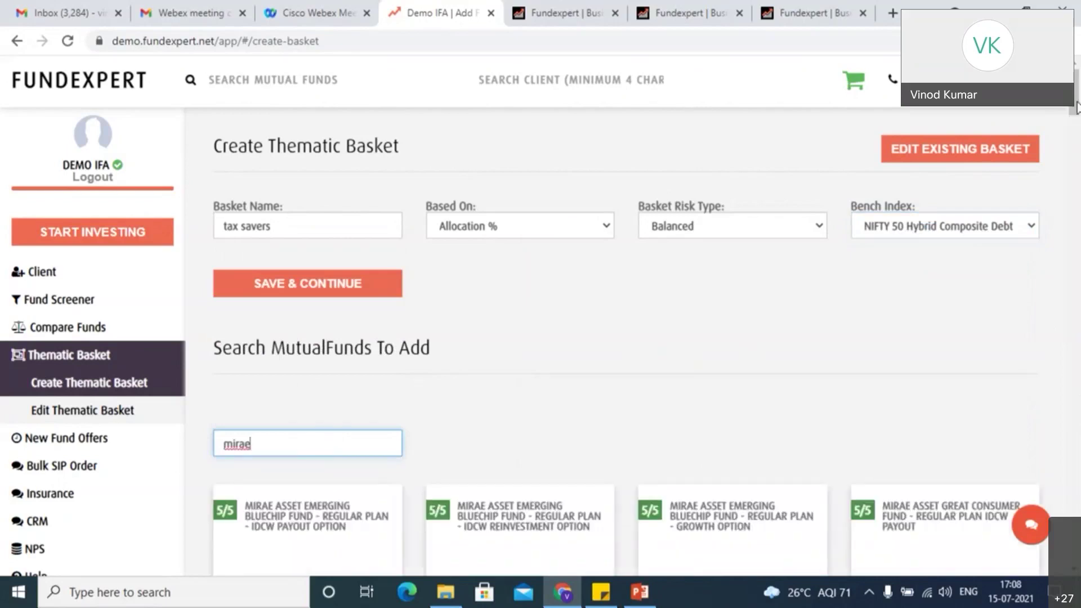
{"action": "left_click_drag", "start_coordinate": [1077, 105], "coordinate": [1079, 112]}
{"action": "scroll", "coordinate": [714, 181], "scroll_direction": "down", "scroll_amount": 3}
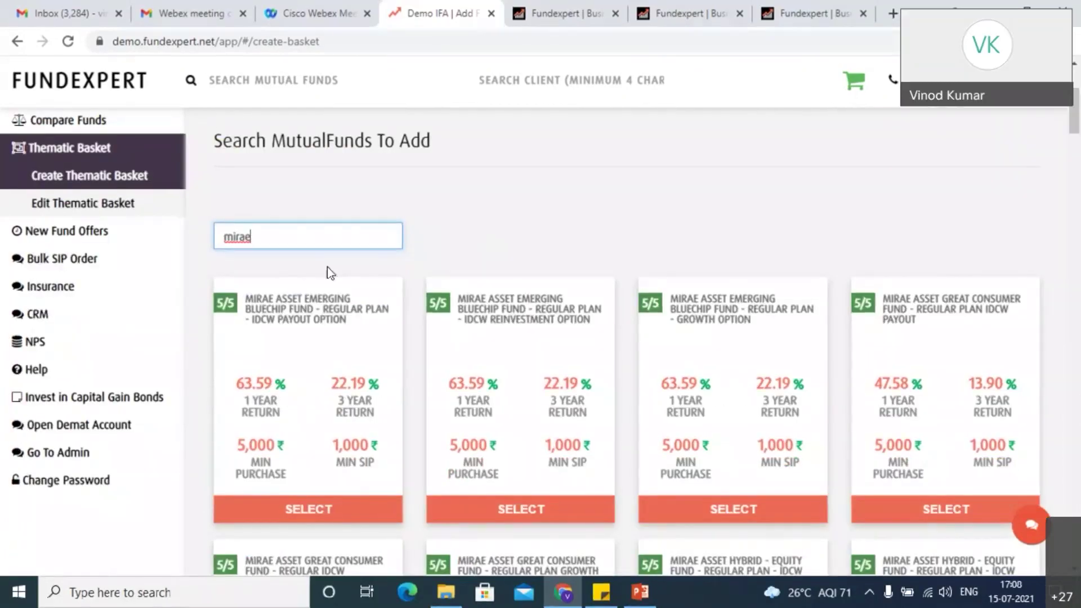
{"action": "type", "text": "tax"}
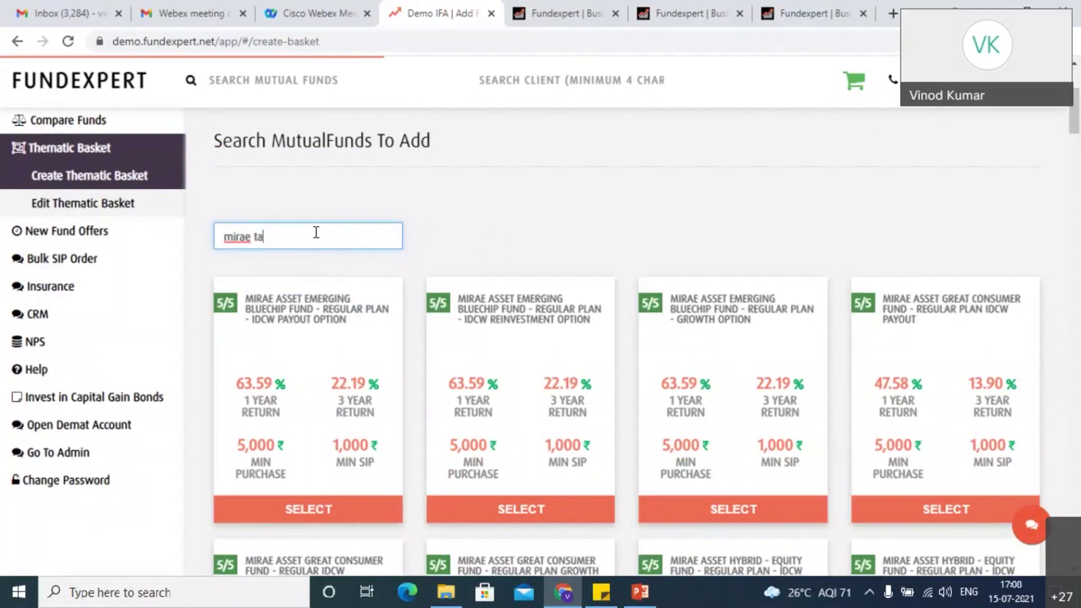
{"action": "key", "text": "BackSpace"}
{"action": "key", "text": "BackSpace"}
{"action": "key", "text": "BackSpace"}
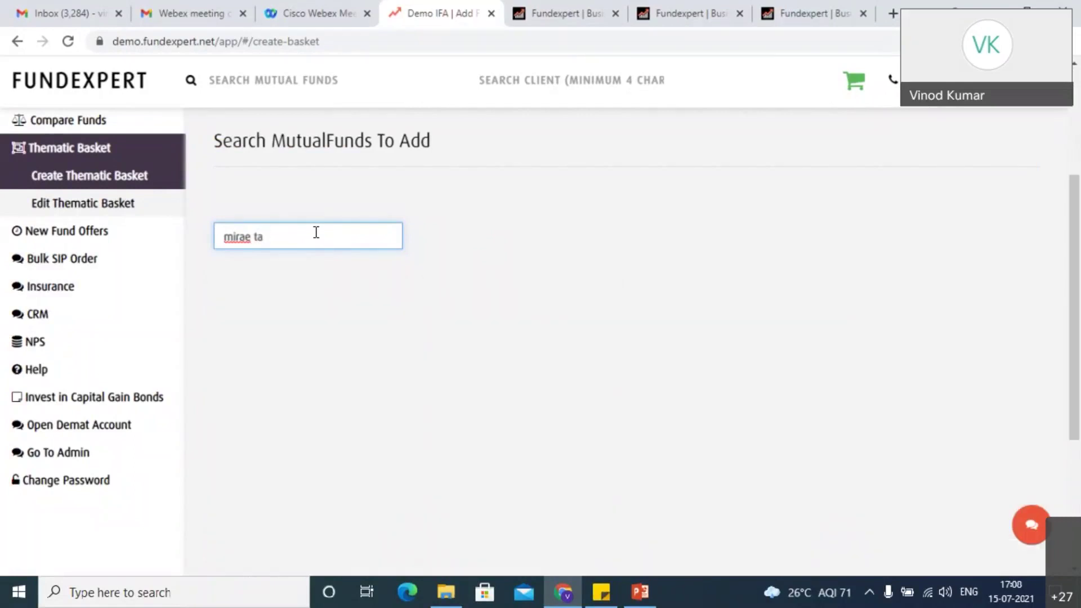
{"action": "type", "text": "asse"}
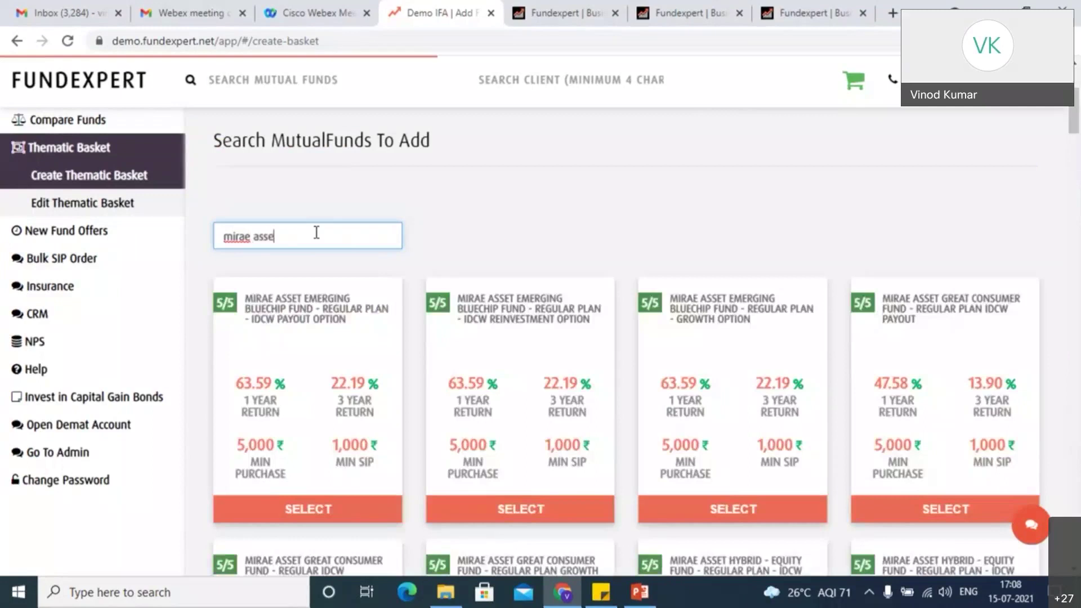
{"action": "type", "text": "t t"}
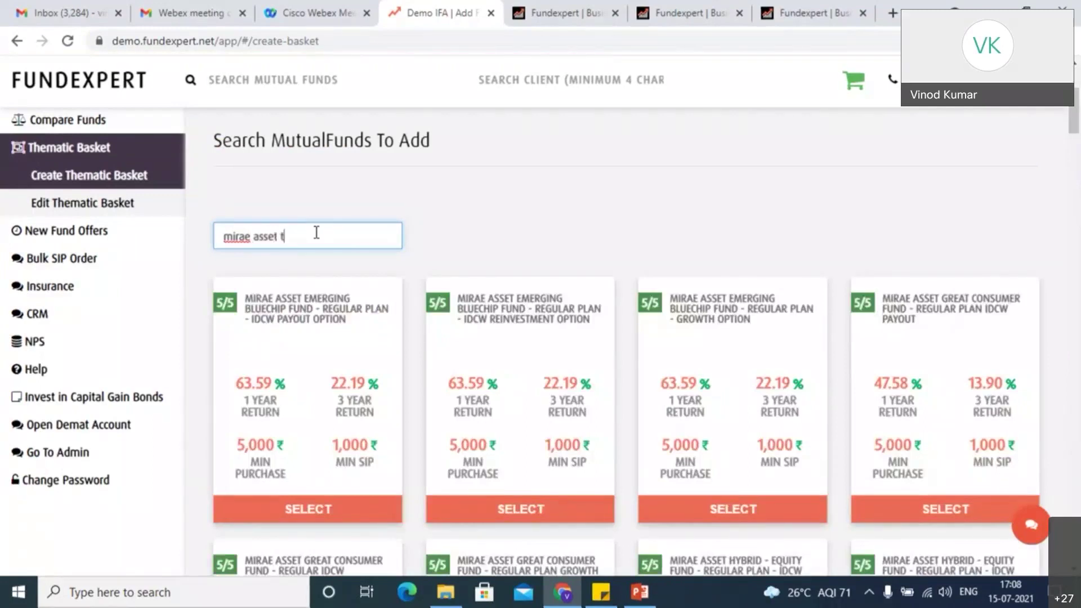
{"action": "left_click", "coordinate": [290, 514]}
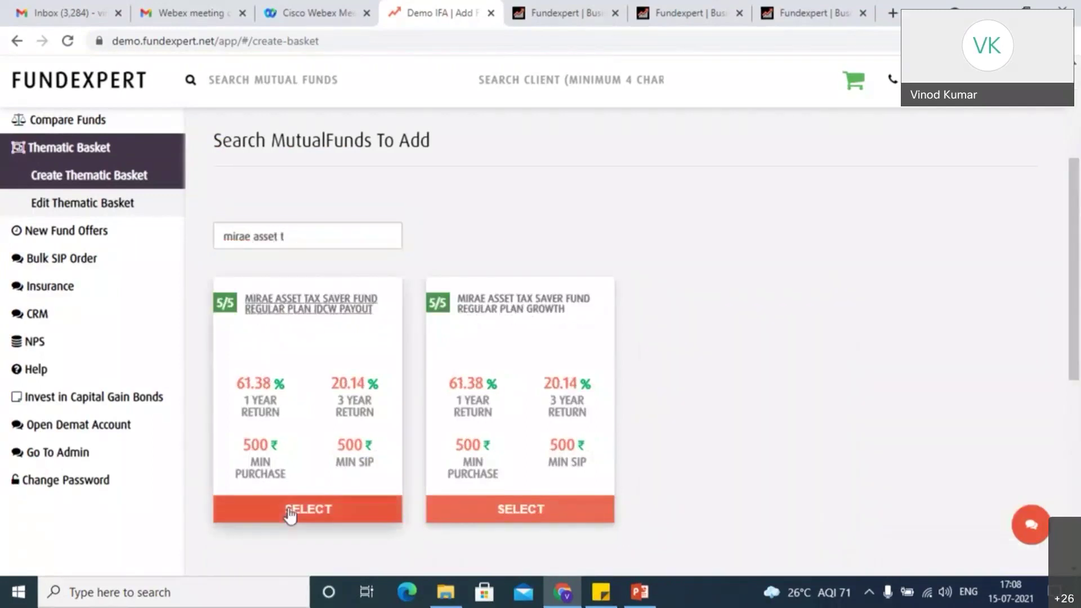
Search the mutual funds for "tax" and add Canara Robeco Equity Tax Saver Fund Regular Growth to the basket.
{"action": "left_click", "coordinate": [319, 532]}
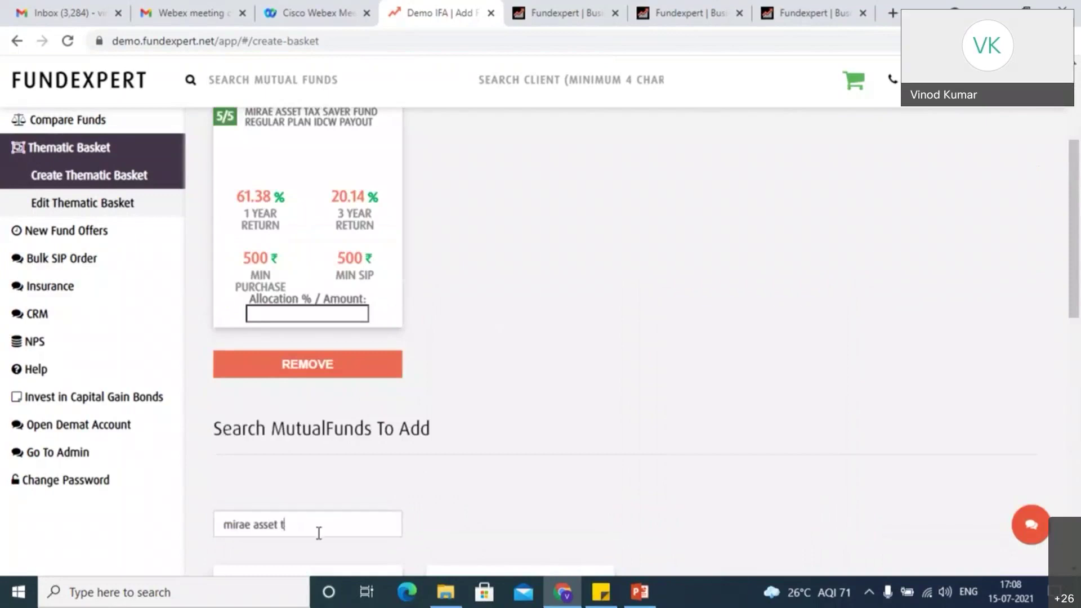
{"action": "key", "text": "ctrl+a"}
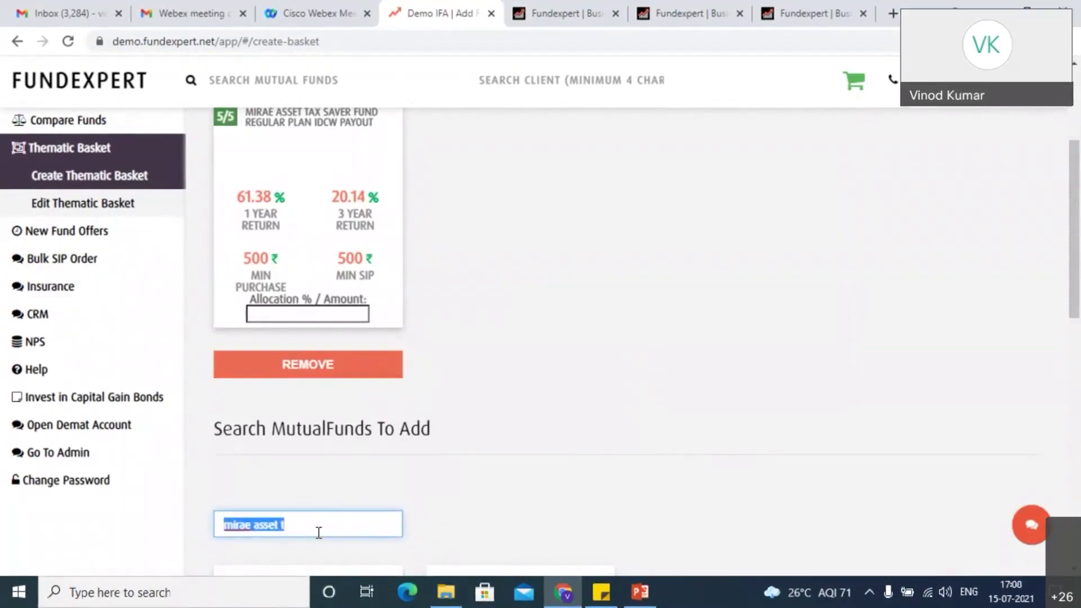
{"action": "type", "text": "tax"}
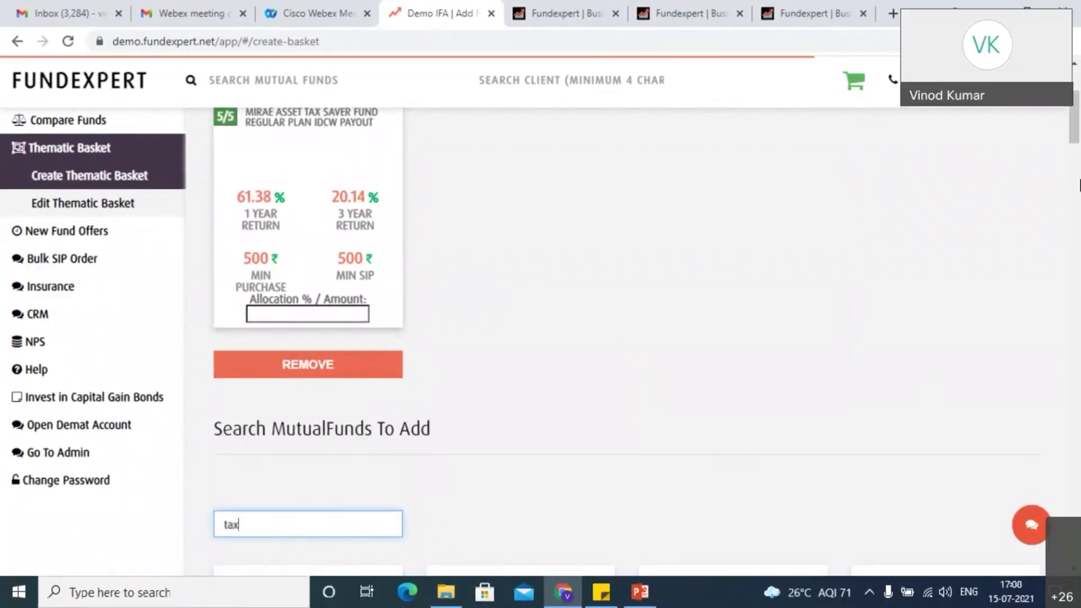
{"action": "left_click_drag", "start_coordinate": [1077, 133], "coordinate": [1076, 185]}
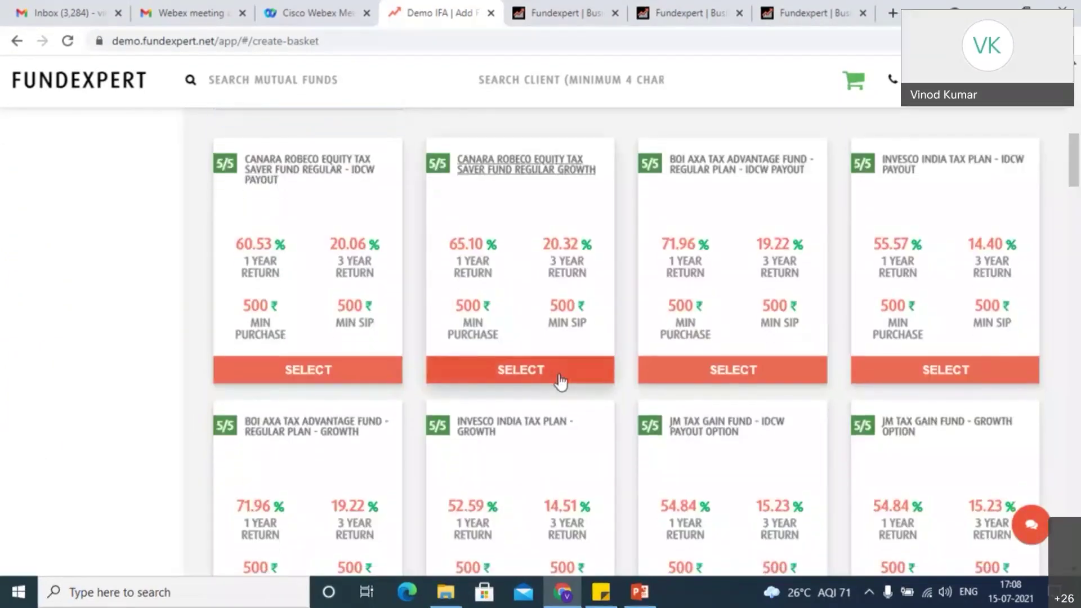
{"action": "left_click_drag", "start_coordinate": [1078, 166], "coordinate": [1079, 110]}
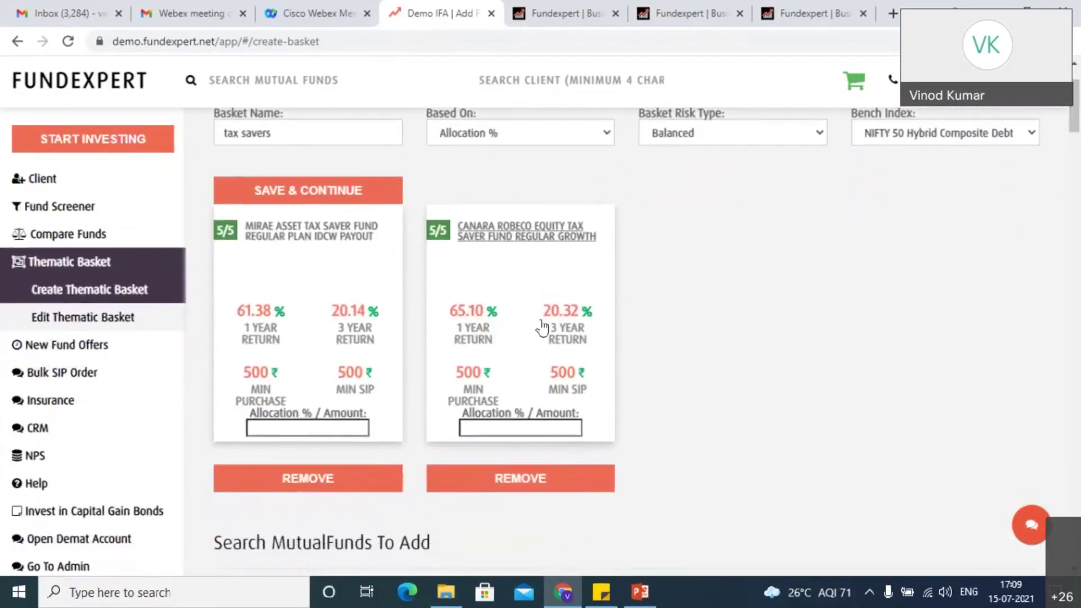
Set the allocation of both selected tax saver funds to 50 each.
{"action": "left_click", "coordinate": [263, 432]}
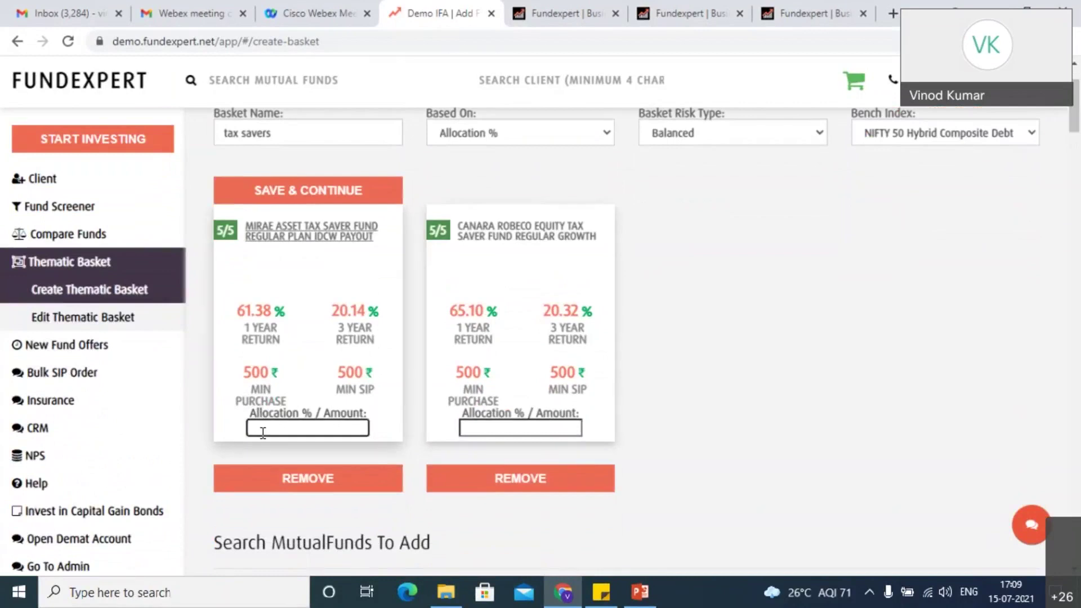
{"action": "type", "text": "50"}
{"action": "left_click", "coordinate": [520, 428]}
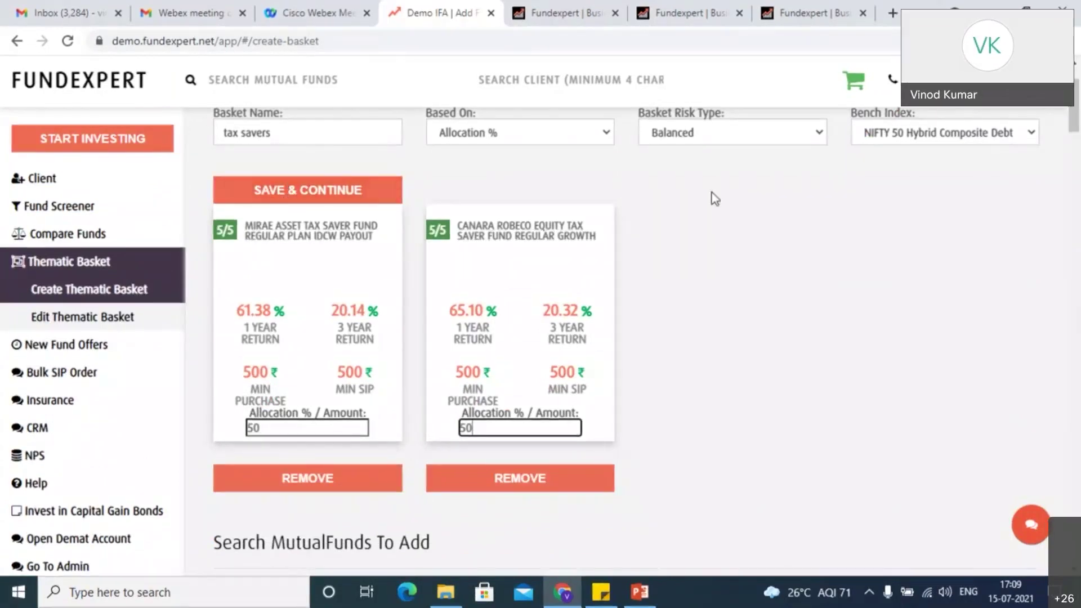
Open the list of existing thematic baskets available for editing.
{"action": "left_click", "coordinate": [125, 321]}
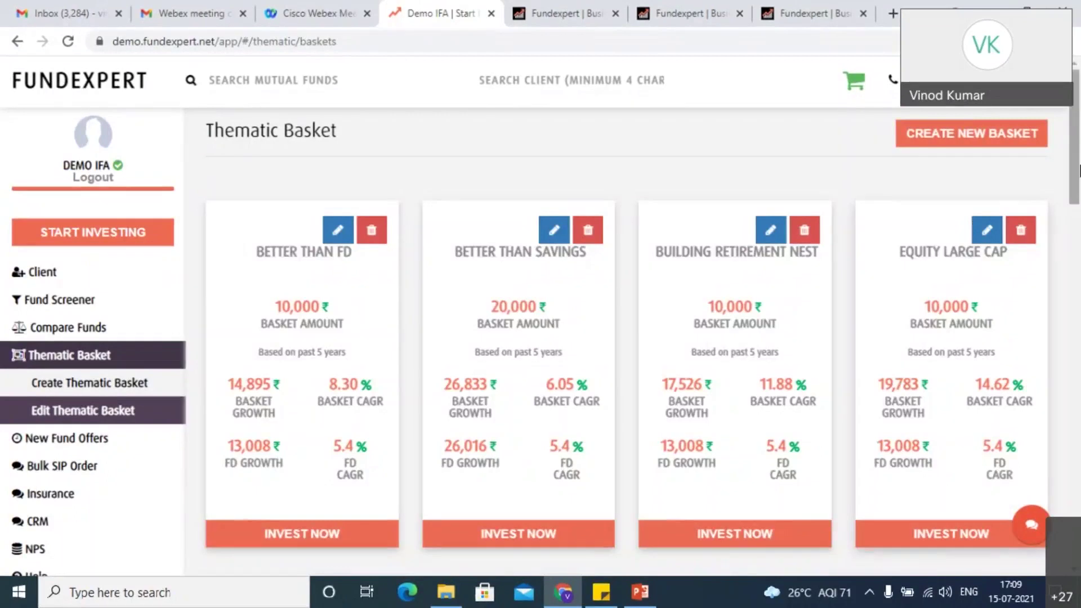
{"action": "mouse_move", "coordinate": [1079, 161]}
{"action": "left_mouse_down"}
{"action": "mouse_move", "coordinate": [1079, 483]}
{"action": "mouse_move", "coordinate": [1079, 153]}
{"action": "left_mouse_up"}
Return to the investing start page, show all Popular Baskets, and examine the basket amounts, growth and CAGR against FD and bench index.
{"action": "left_click", "coordinate": [104, 239]}
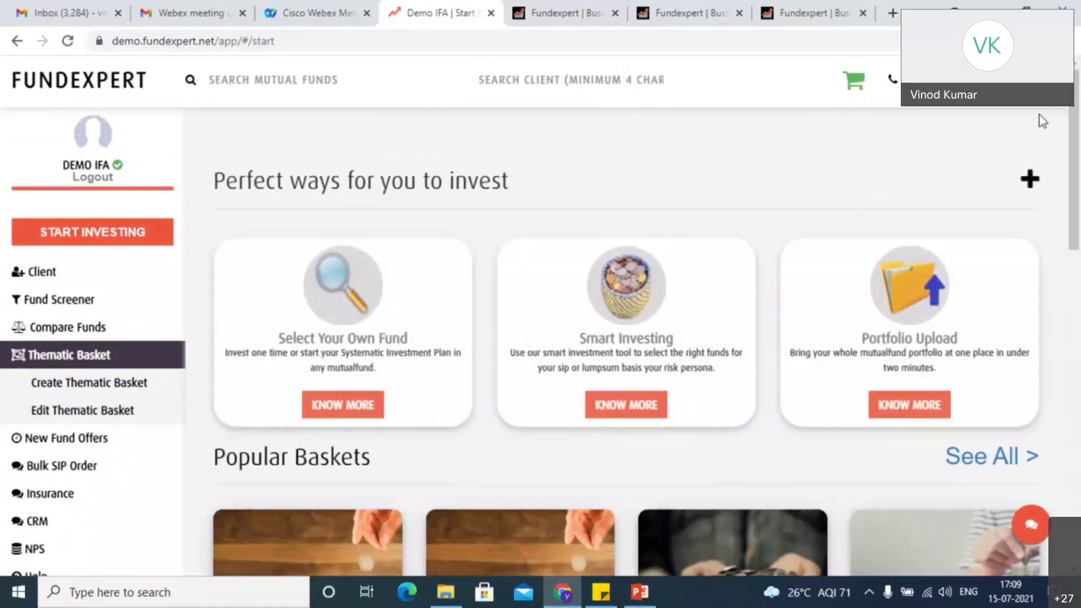
{"action": "left_click_drag", "start_coordinate": [1071, 109], "coordinate": [1073, 176]}
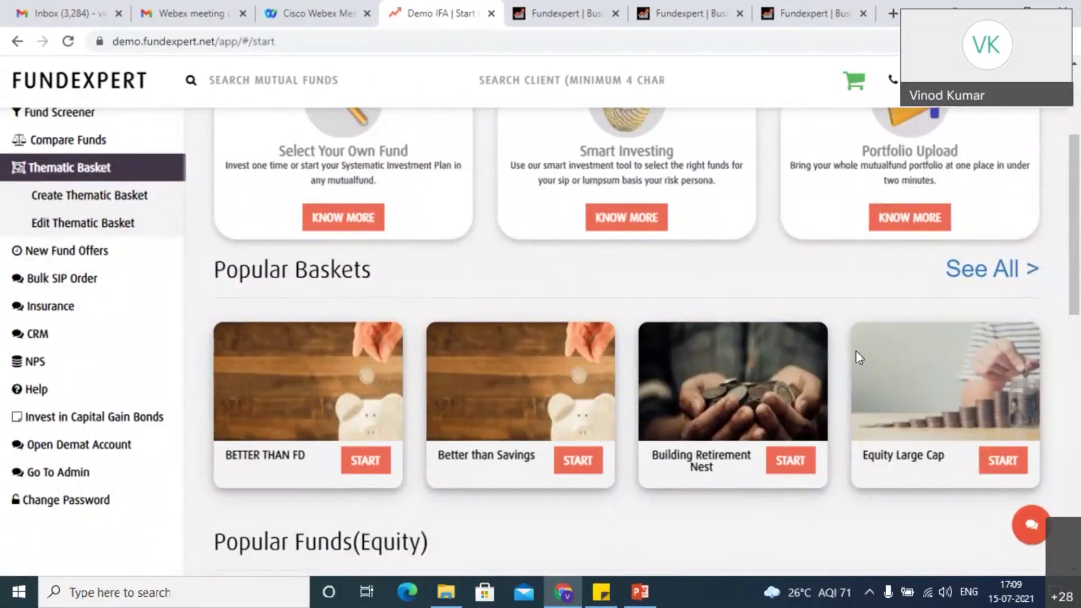
{"action": "left_click", "coordinate": [992, 276]}
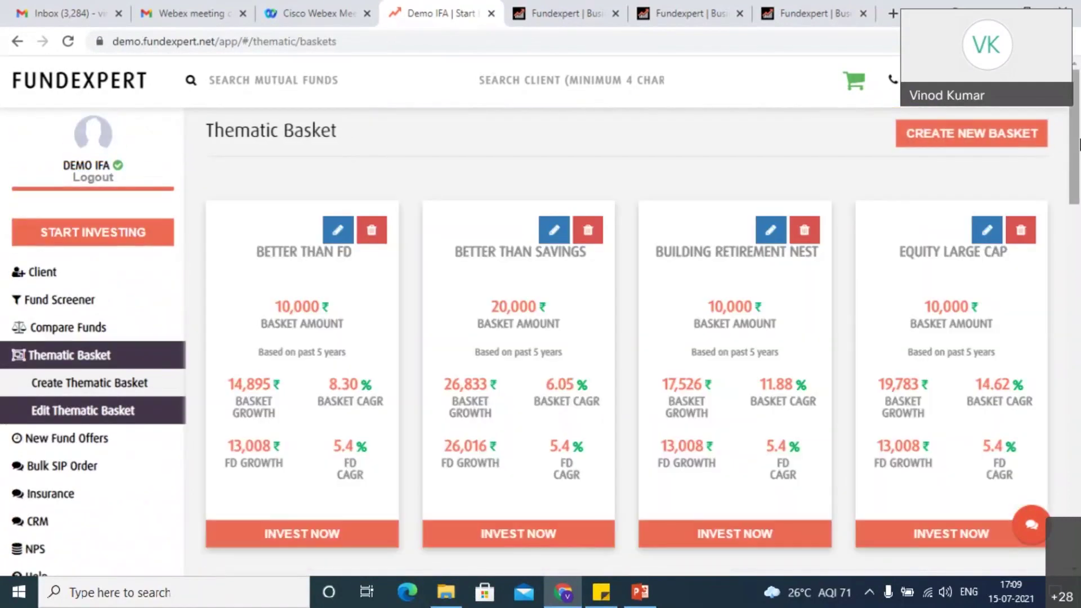
{"action": "left_click_drag", "start_coordinate": [1079, 145], "coordinate": [1079, 254]}
{"action": "left_click_drag", "start_coordinate": [1000, 253], "coordinate": [769, 301]}
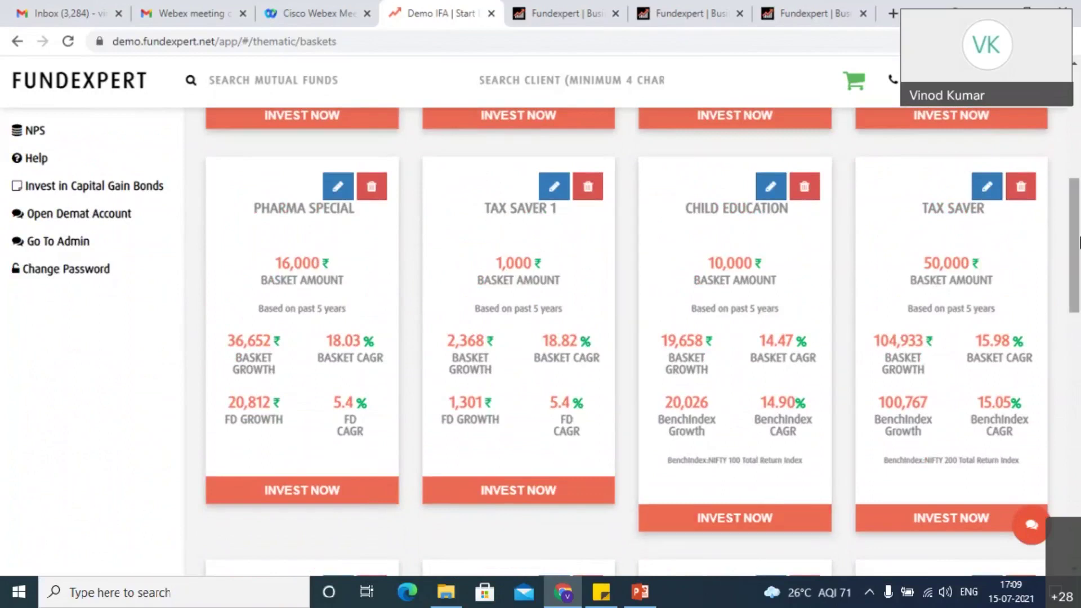
{"action": "left_click_drag", "start_coordinate": [1079, 209], "coordinate": [1079, 54]}
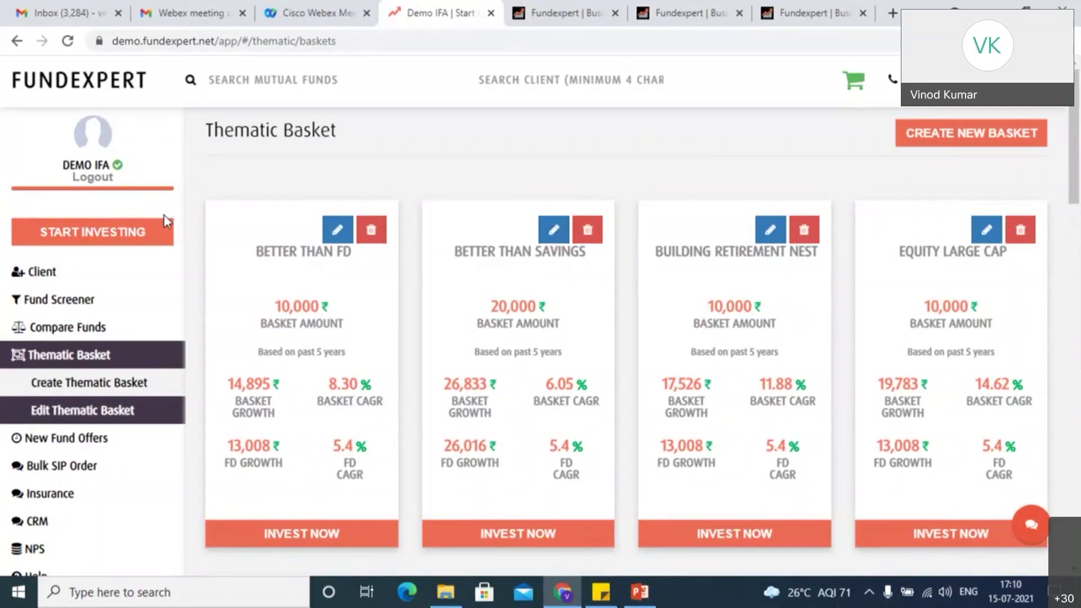
Open the New Fund Offers and view the one-time investment form for Kotak Global Innovation Fund of Fund-Regular Plan-Growth.
{"action": "left_click", "coordinate": [90, 439]}
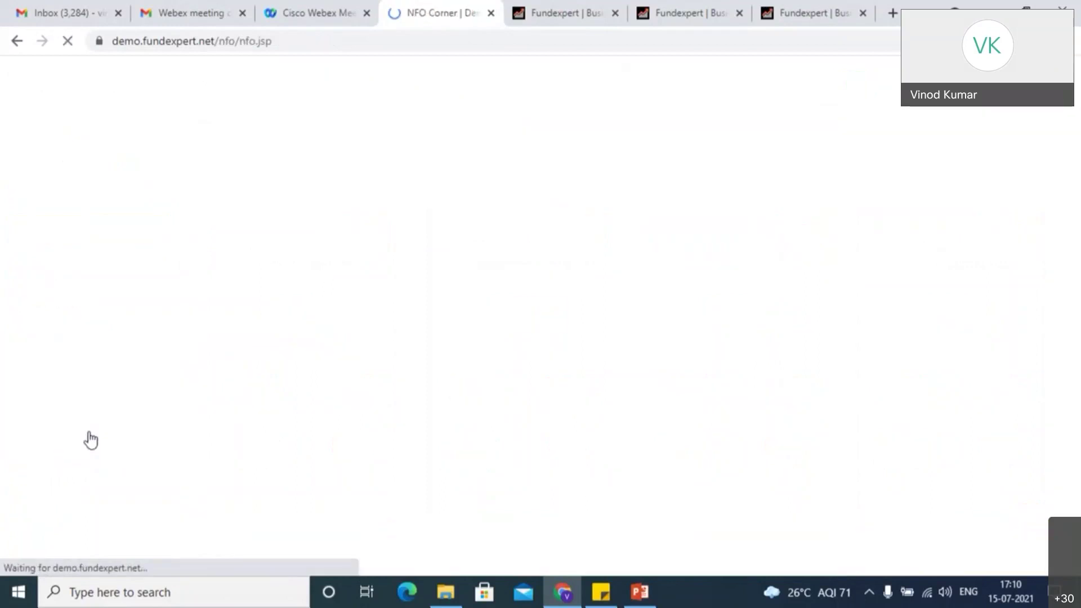
{"action": "mouse_move", "coordinate": [1078, 113]}
{"action": "left_mouse_down"}
{"action": "mouse_move", "coordinate": [1072, 564]}
{"action": "mouse_move", "coordinate": [1078, 104]}
{"action": "left_mouse_up"}
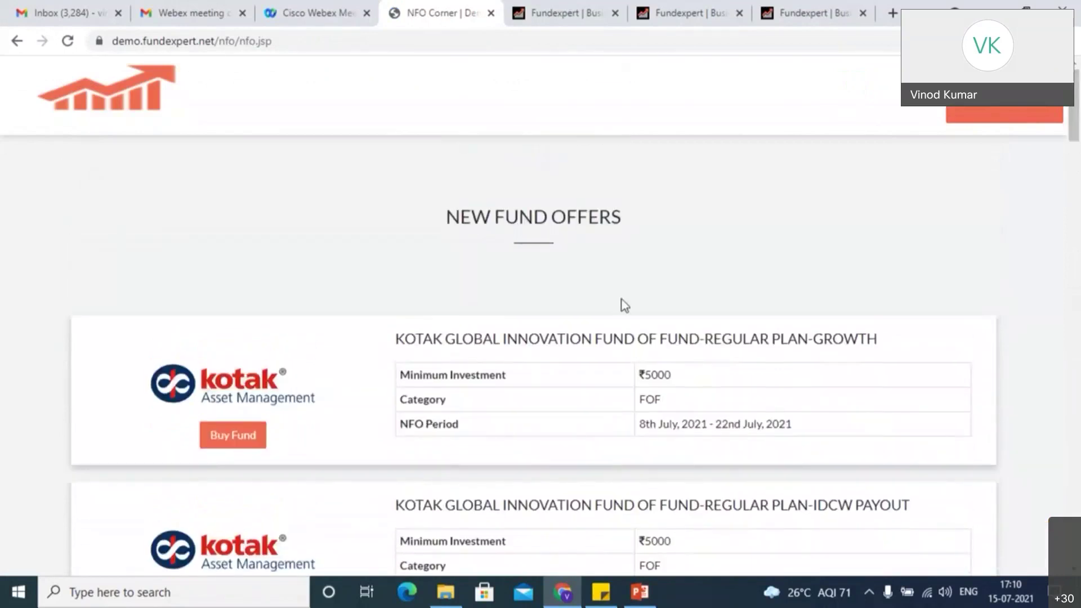
{"action": "left_click", "coordinate": [244, 454]}
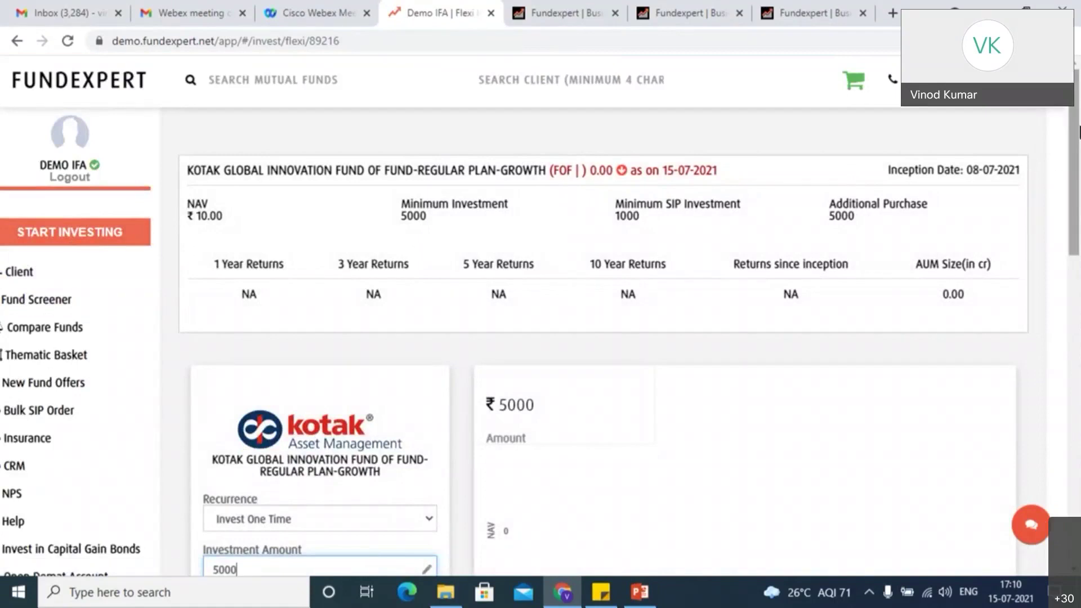
{"action": "left_click_drag", "start_coordinate": [1079, 132], "coordinate": [1079, 201]}
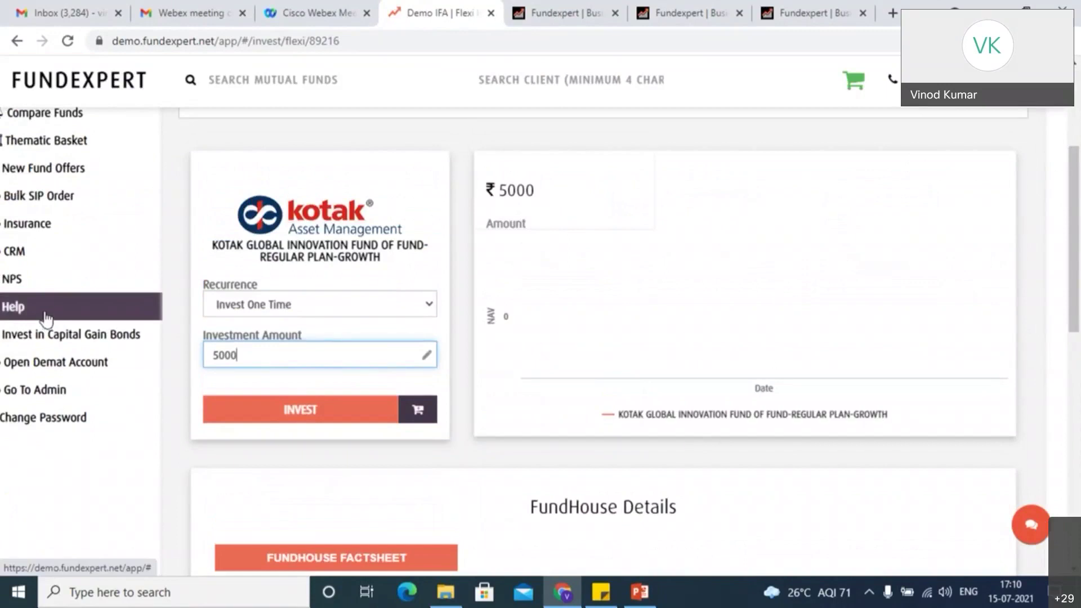
Open the BSE CRS help and read the steps to raise a query with BSE, starting at the login page.
{"action": "left_click", "coordinate": [20, 308]}
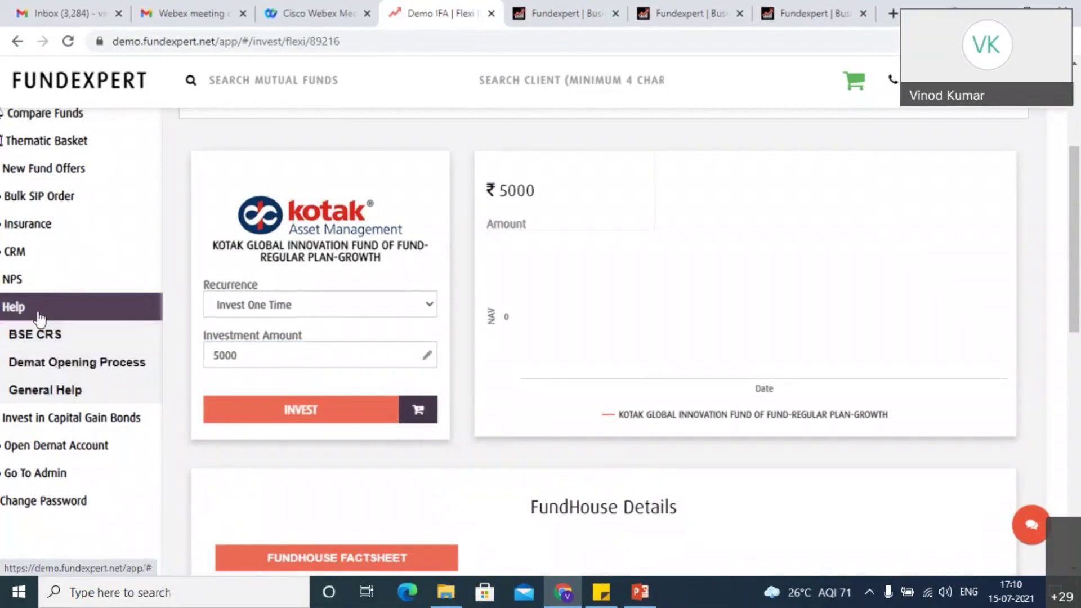
{"action": "left_click", "coordinate": [56, 345]}
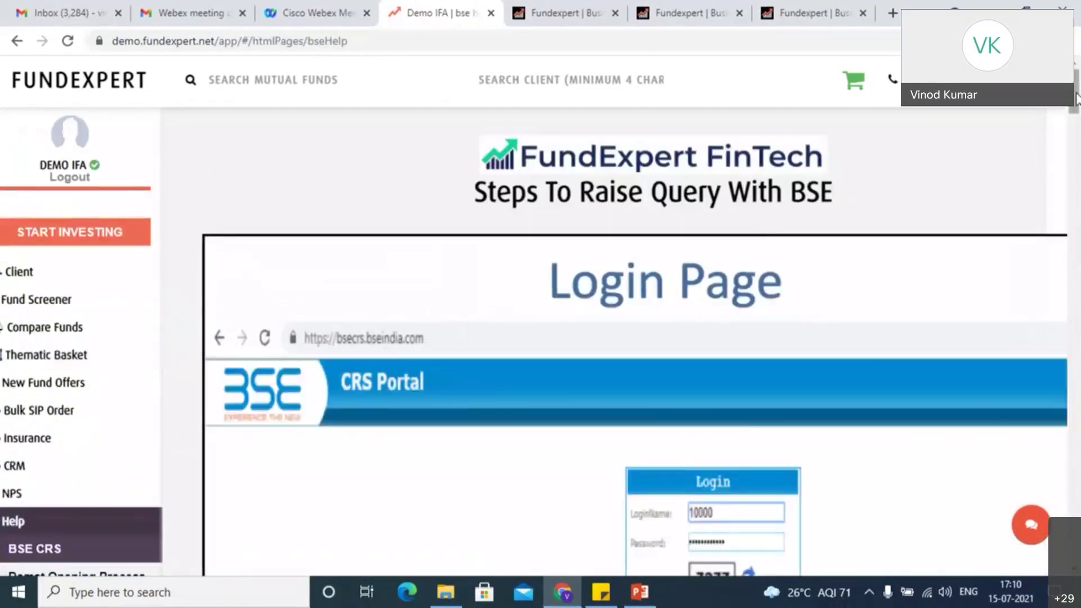
{"action": "mouse_move", "coordinate": [1076, 99]}
{"action": "left_mouse_down"}
{"action": "mouse_move", "coordinate": [1079, 120]}
{"action": "mouse_move", "coordinate": [1077, 84]}
{"action": "left_mouse_up"}
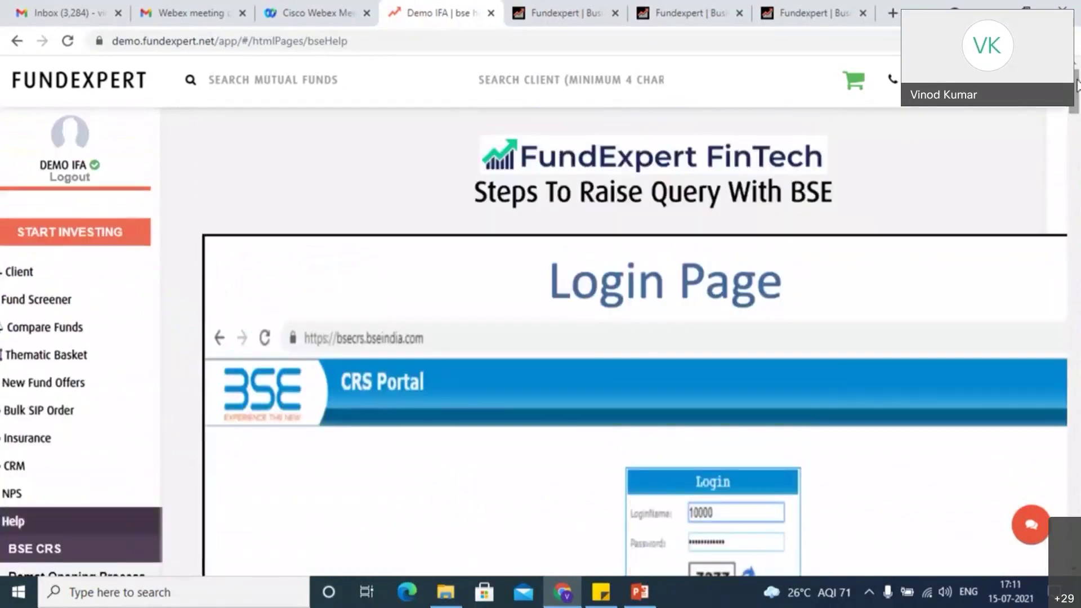
{"action": "mouse_move", "coordinate": [1078, 84]}
{"action": "left_mouse_down"}
{"action": "mouse_move", "coordinate": [1073, 282]}
{"action": "mouse_move", "coordinate": [1043, 434]}
{"action": "mouse_move", "coordinate": [1052, 510]}
{"action": "mouse_move", "coordinate": [1077, 420]}
{"action": "mouse_move", "coordinate": [1079, 105]}
{"action": "left_mouse_up"}
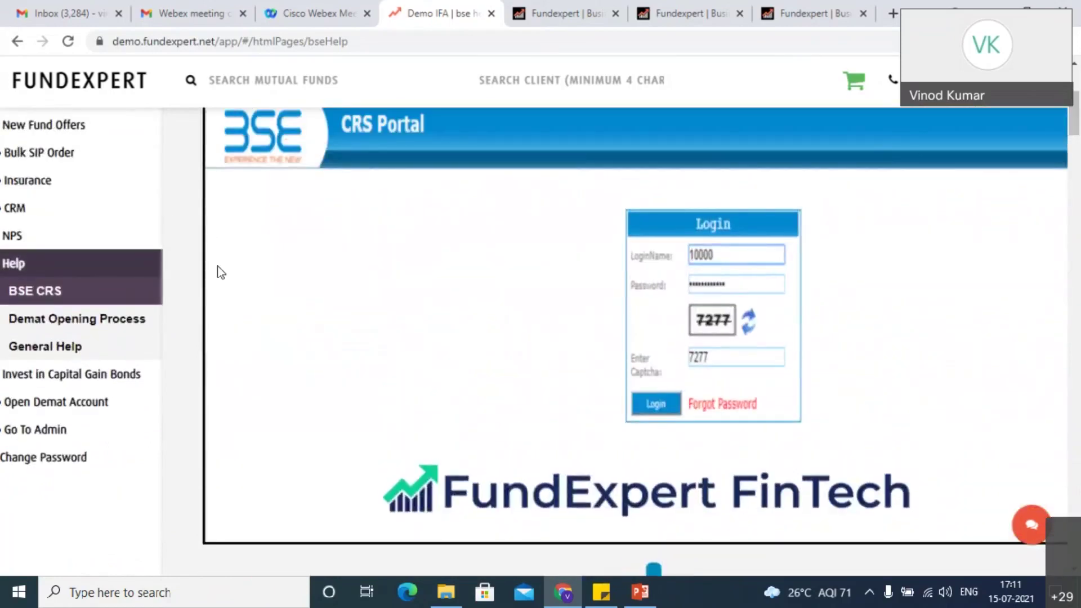
Open the Demat Opening Process help and read the start of the online process with Composite Edge.
{"action": "left_click", "coordinate": [133, 319]}
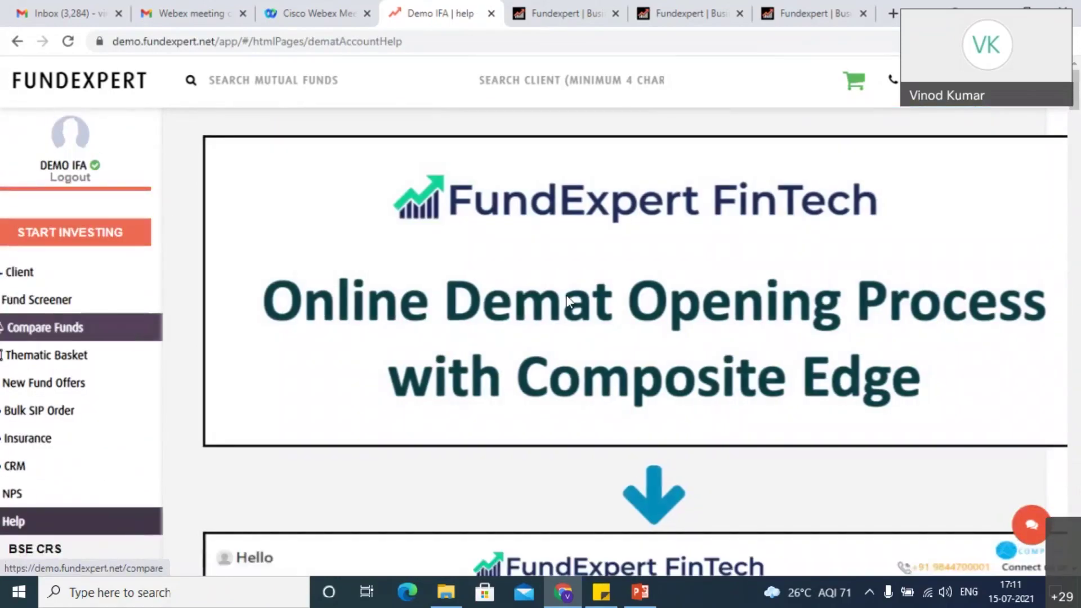
{"action": "mouse_move", "coordinate": [1077, 91]}
{"action": "left_mouse_down"}
{"action": "mouse_move", "coordinate": [1062, 218]}
{"action": "mouse_move", "coordinate": [1076, 85]}
{"action": "left_mouse_up"}
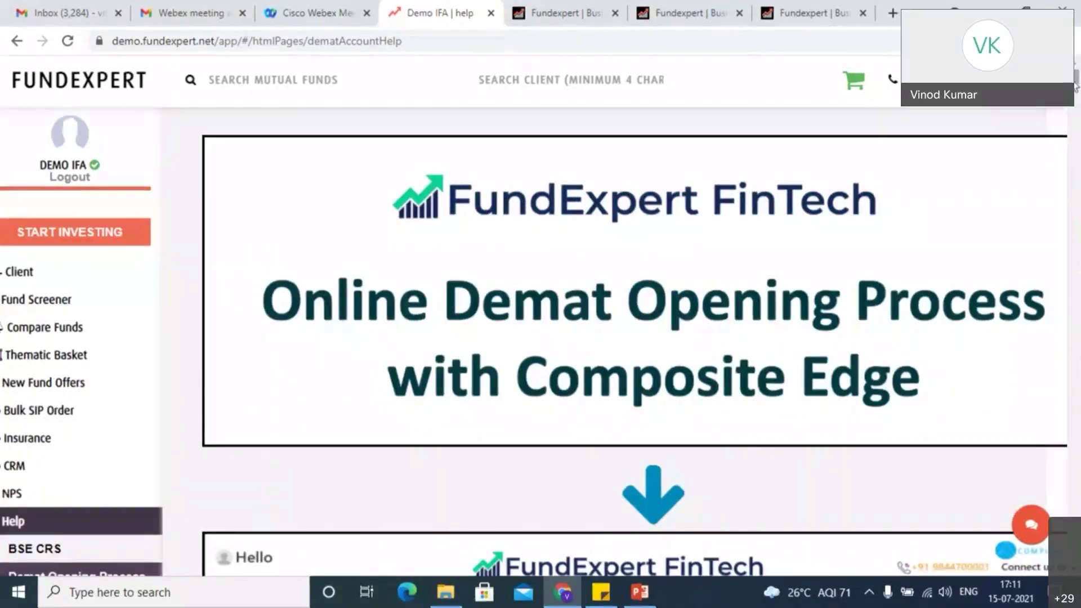
{"action": "left_click_drag", "start_coordinate": [1075, 85], "coordinate": [1076, 90]}
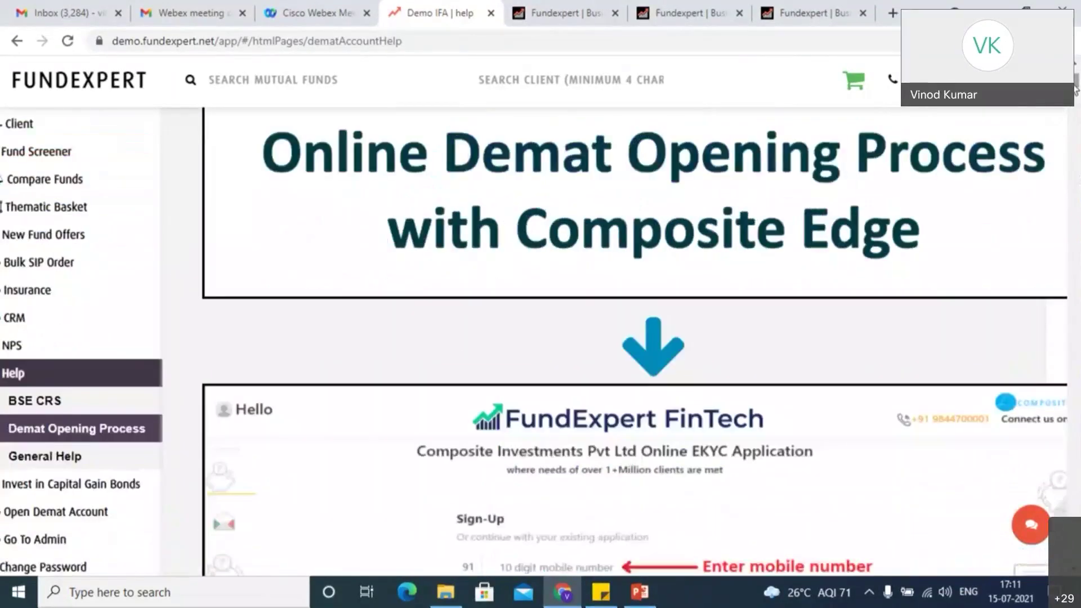
Review the KYC forms in General Help, view the linked CAMS online email update form, and return to the help page.
{"action": "left_click", "coordinate": [50, 459]}
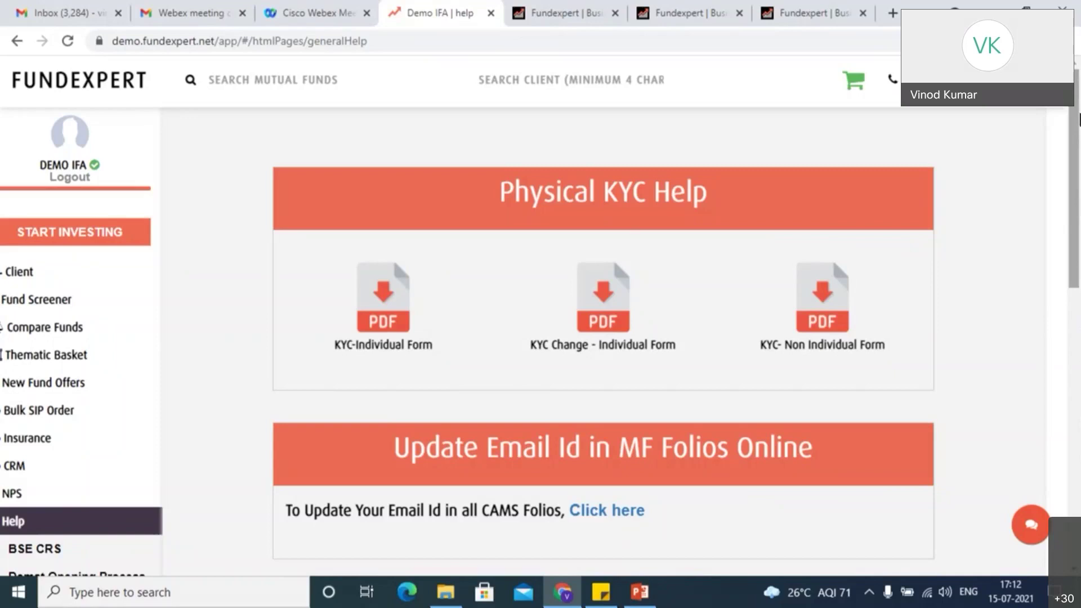
{"action": "left_click_drag", "start_coordinate": [1073, 122], "coordinate": [1073, 135]}
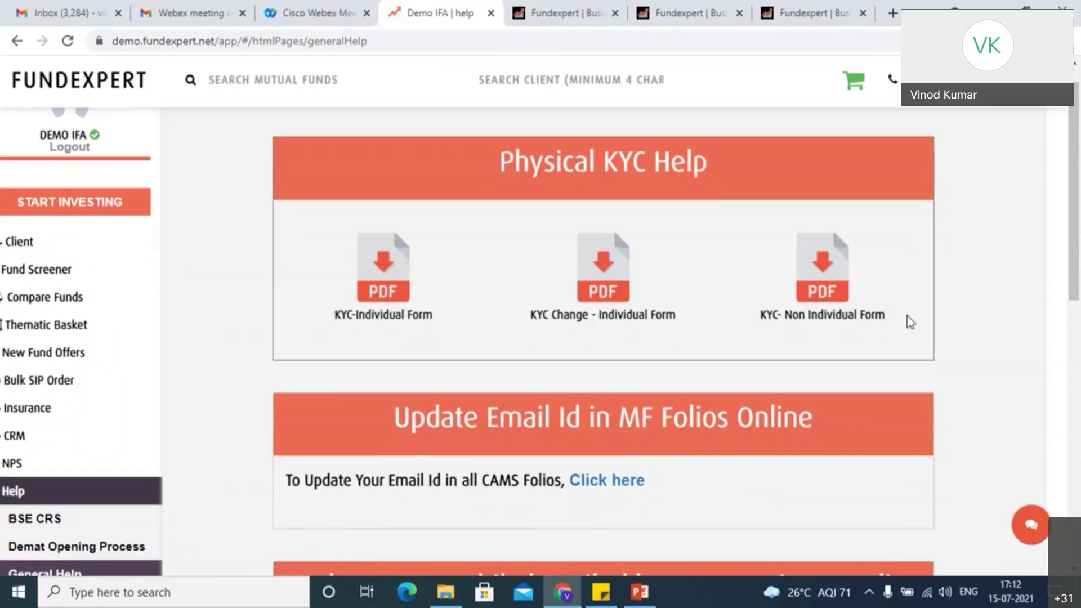
{"action": "left_click_drag", "start_coordinate": [1079, 155], "coordinate": [1078, 216]}
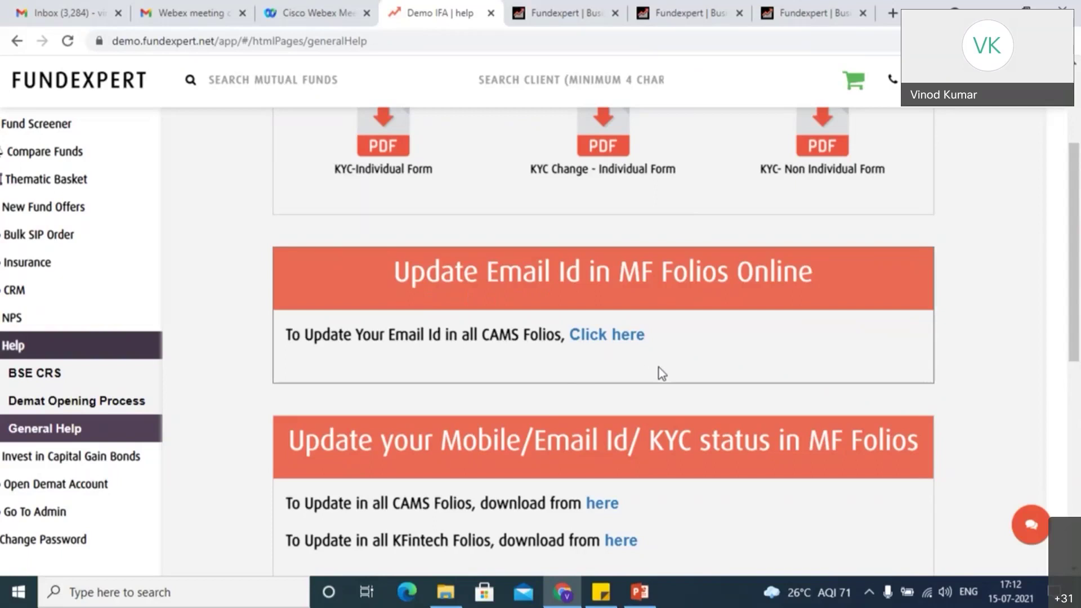
{"action": "left_click", "coordinate": [597, 339]}
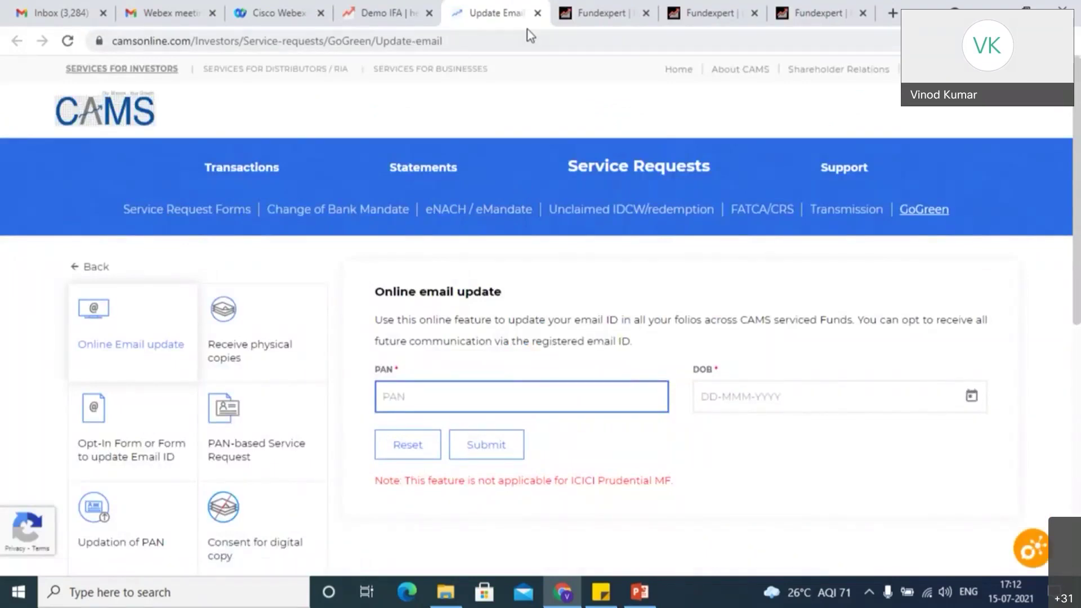
{"action": "left_click", "coordinate": [362, 23]}
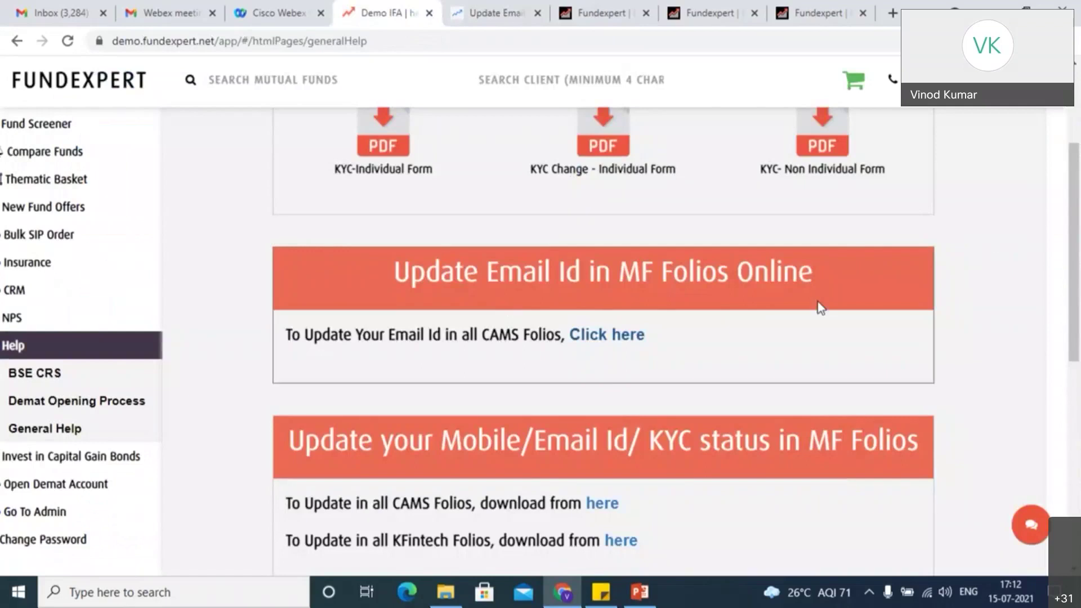
Examine the General Help sections on updating mobile, email, KYC status and nomination in MF folios.
{"action": "left_click_drag", "start_coordinate": [1079, 200], "coordinate": [1077, 336]}
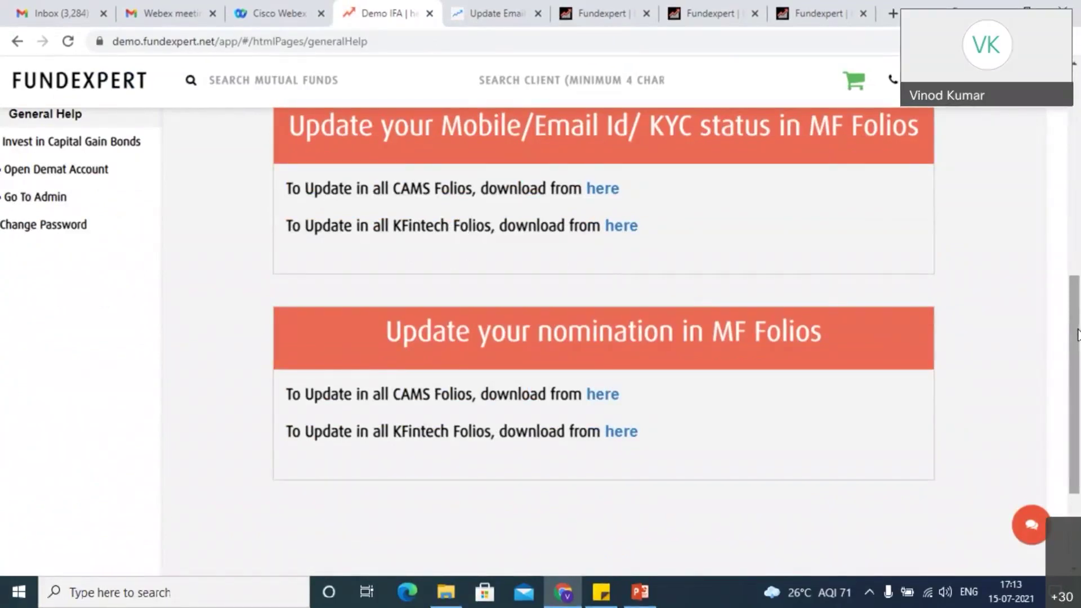
{"action": "left_click_drag", "start_coordinate": [1078, 316], "coordinate": [1079, 189]}
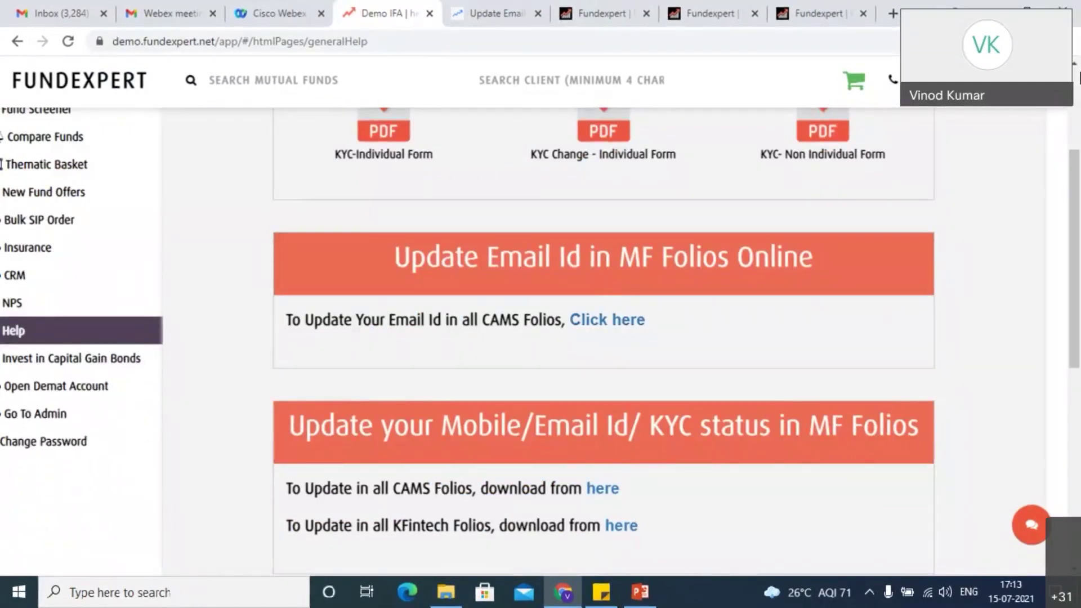
{"action": "scroll", "coordinate": [352, 202], "scroll_direction": "up", "scroll_amount": 3}
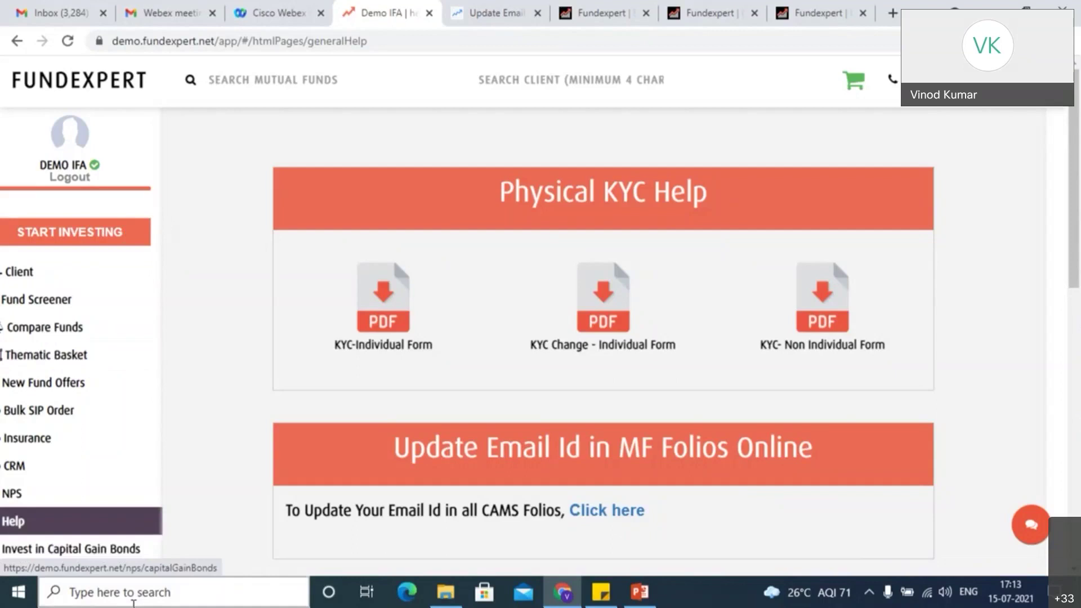
Search Windows for AnyDesk and launch AnyDesk.exe.
{"action": "left_click", "coordinate": [131, 599]}
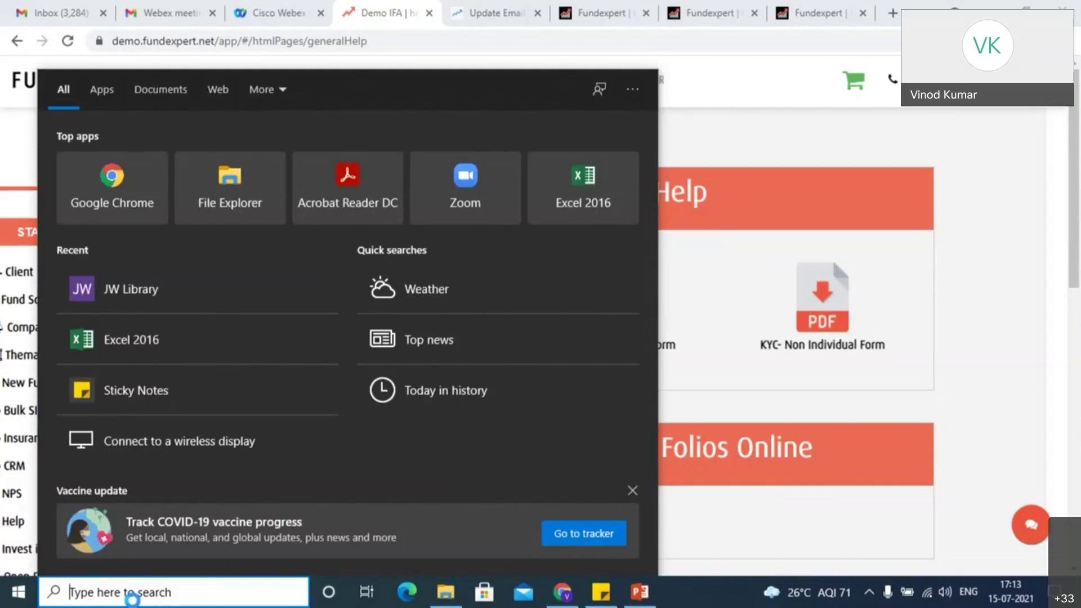
{"action": "type", "text": "any"}
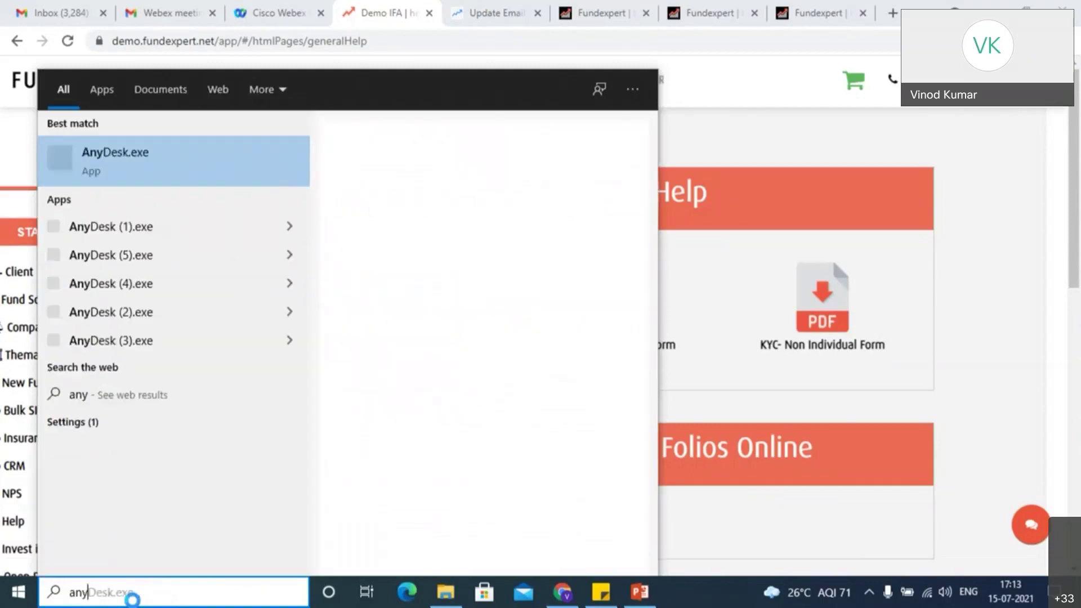
{"action": "type", "text": "de"}
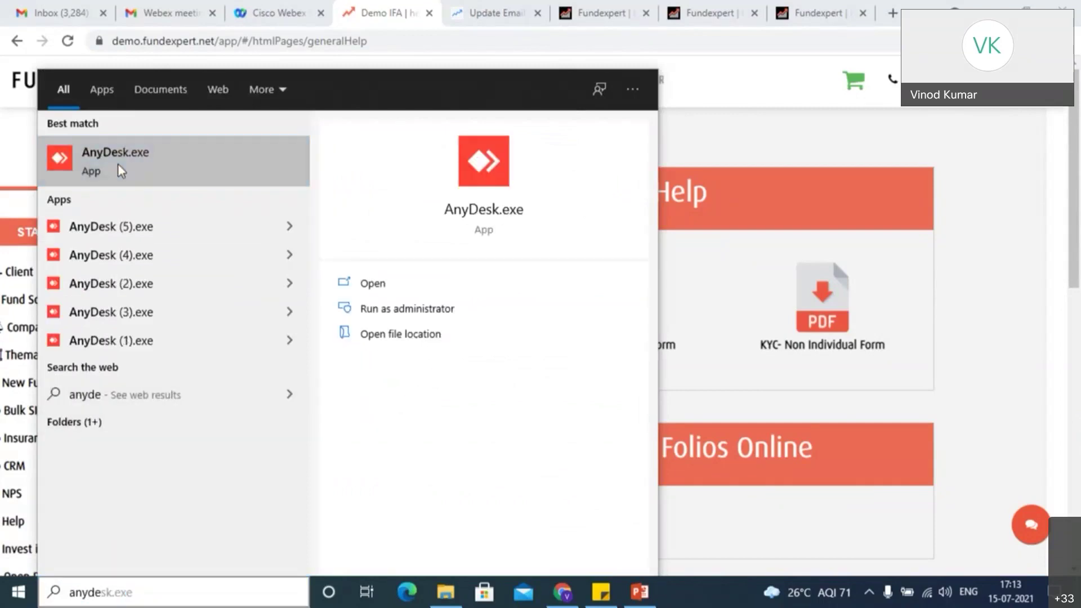
{"action": "left_click", "coordinate": [121, 170]}
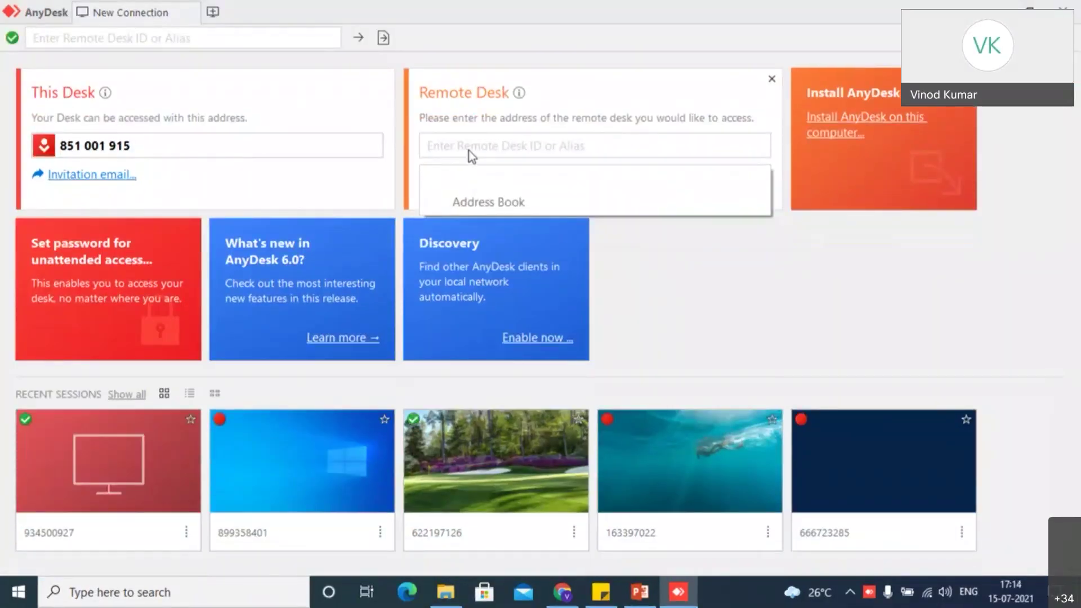
Connect to the demo phone in AnyDesk by choosing its remote desk ID from the recent addresses.
{"action": "left_click", "coordinate": [469, 150]}
{"action": "left_click", "coordinate": [469, 150]}
{"action": "type", "text": "934"}
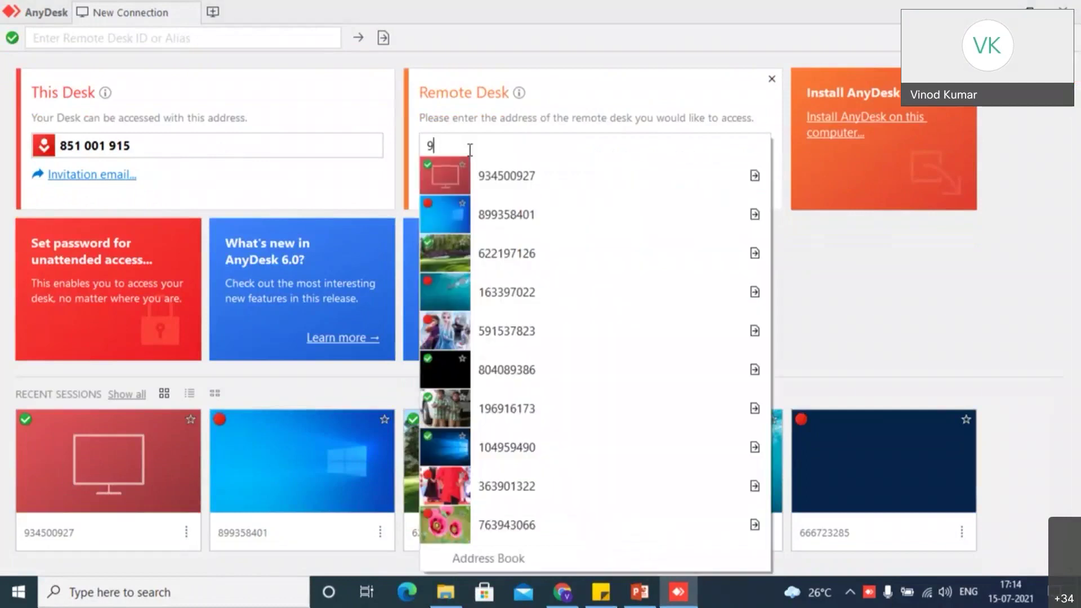
{"action": "left_click", "coordinate": [499, 177]}
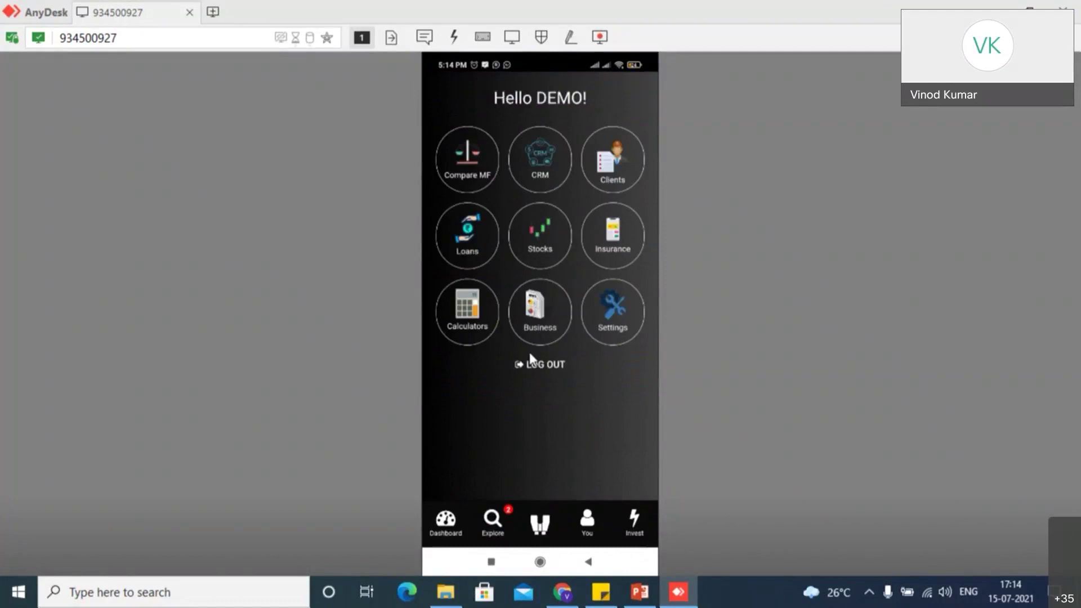
Look through the phone app's financial calculators, view the Delay Cost Calculator, and close the AnyDesk session.
{"action": "left_click", "coordinate": [465, 319]}
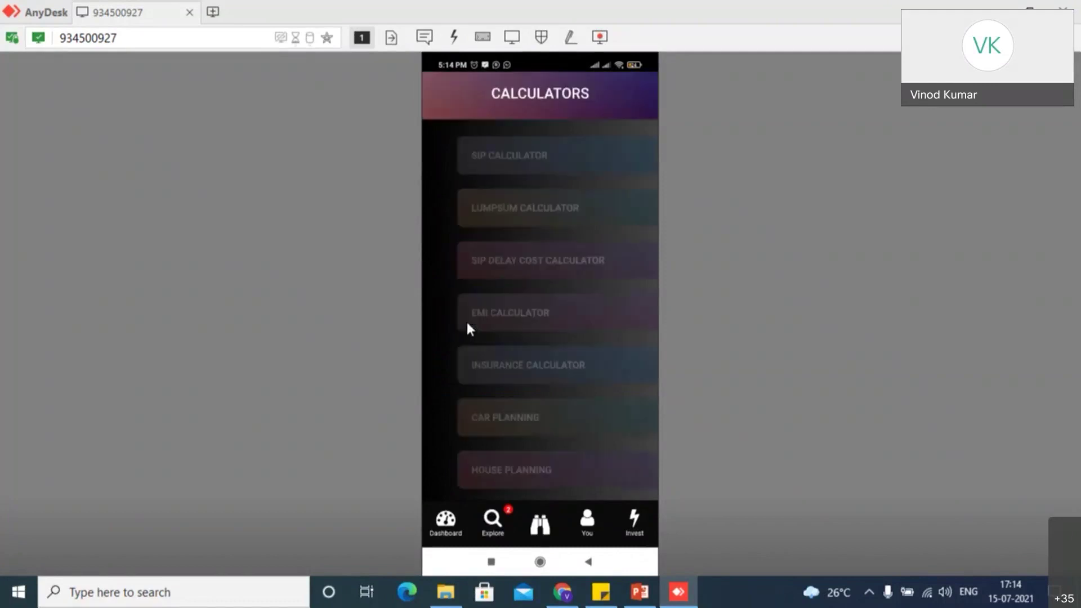
{"action": "scroll", "coordinate": [465, 320], "scroll_direction": "down", "scroll_amount": 3}
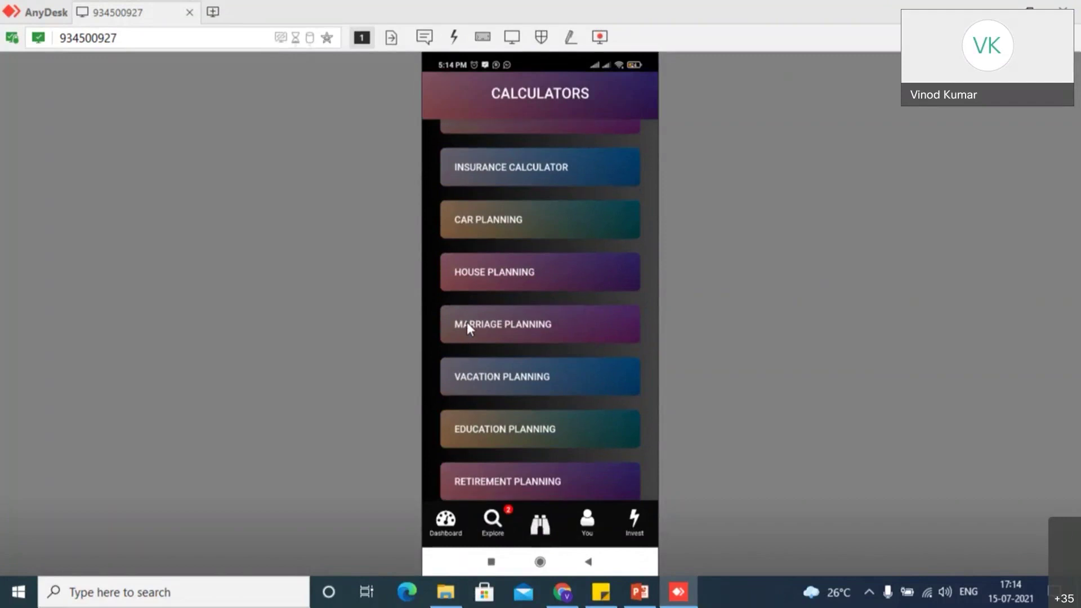
{"action": "scroll", "coordinate": [468, 326], "scroll_direction": "up", "scroll_amount": 3}
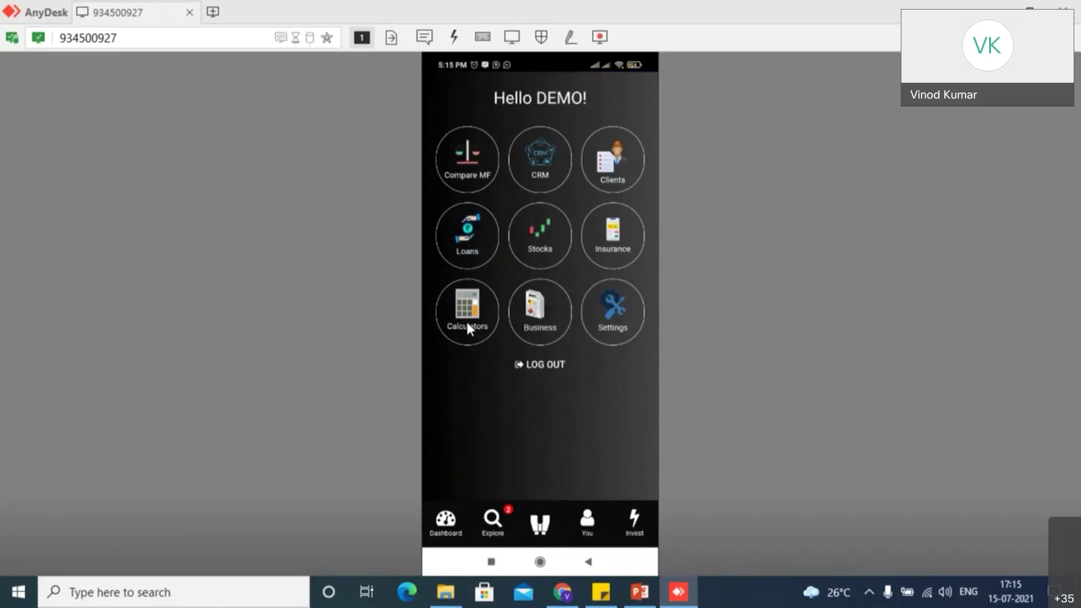
{"action": "left_click", "coordinate": [467, 324]}
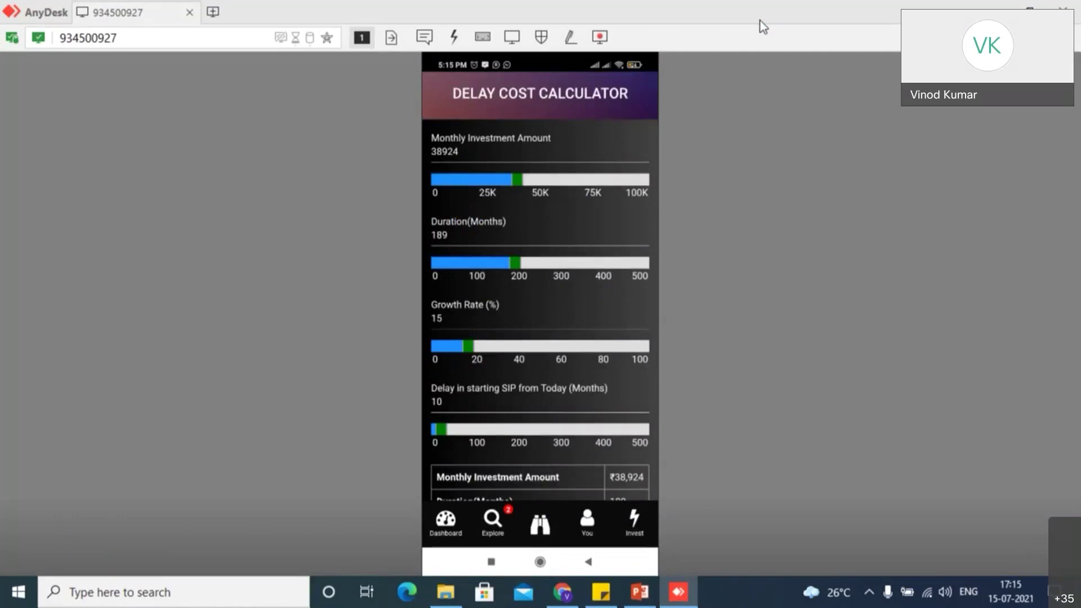
{"action": "left_click_drag", "start_coordinate": [760, 21], "coordinate": [553, 83]}
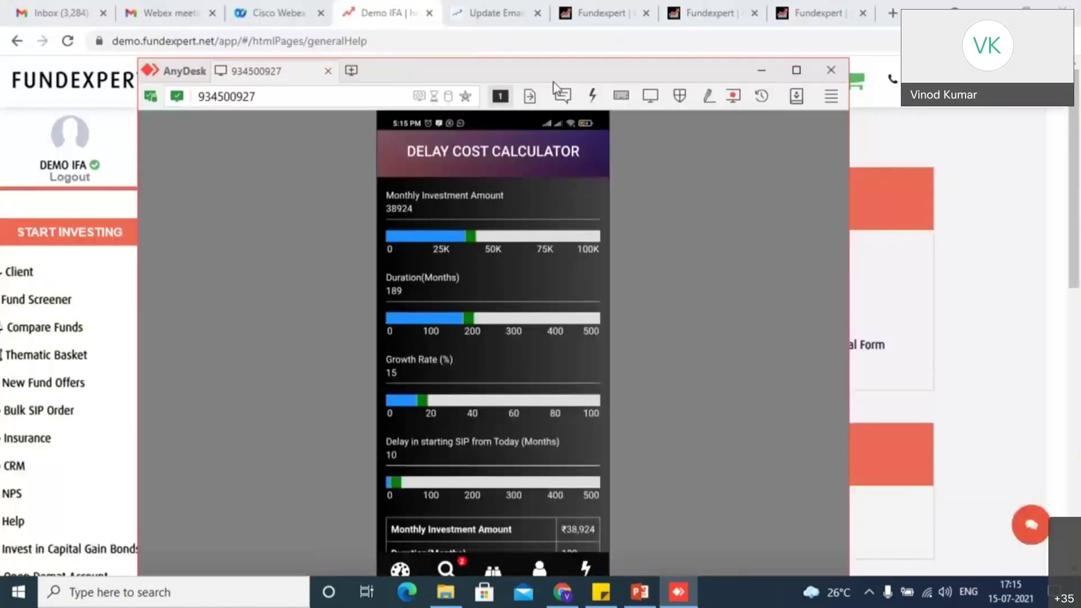
{"action": "left_click", "coordinate": [832, 71]}
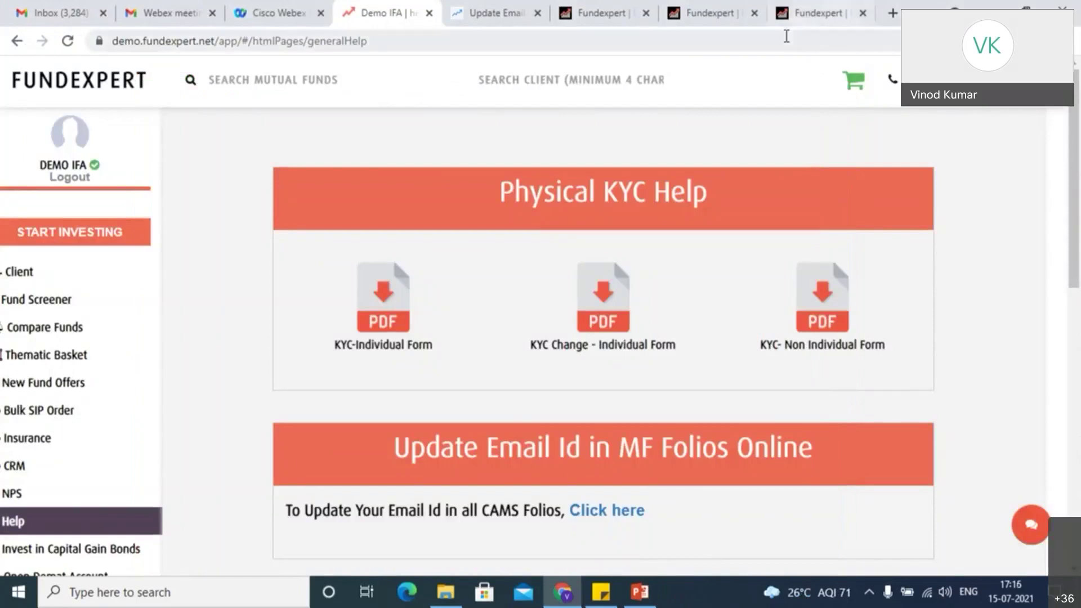
Switch to the FundExpert FinTech admin site and display the Clients list with its filters and client records.
{"action": "left_click", "coordinate": [589, 26]}
{"action": "left_click", "coordinate": [96, 99]}
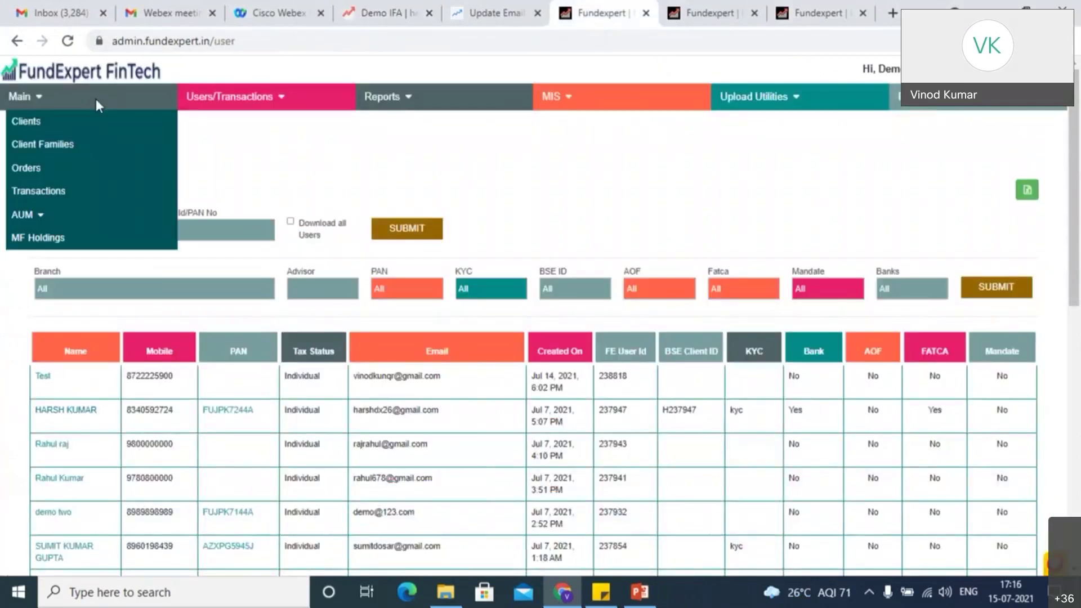
{"action": "left_click", "coordinate": [95, 122]}
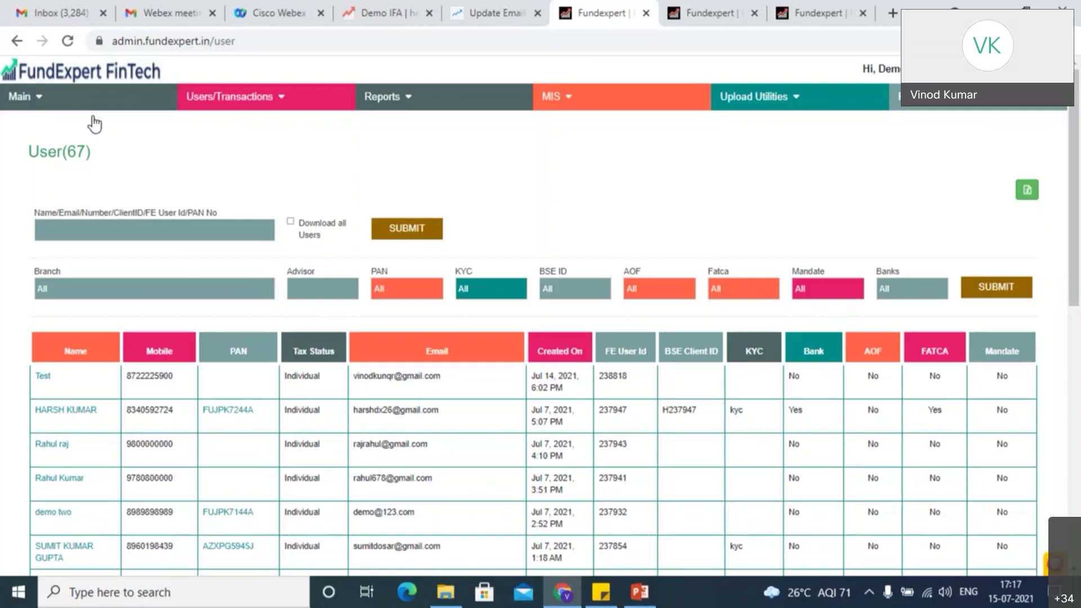
{"action": "left_click", "coordinate": [87, 99]}
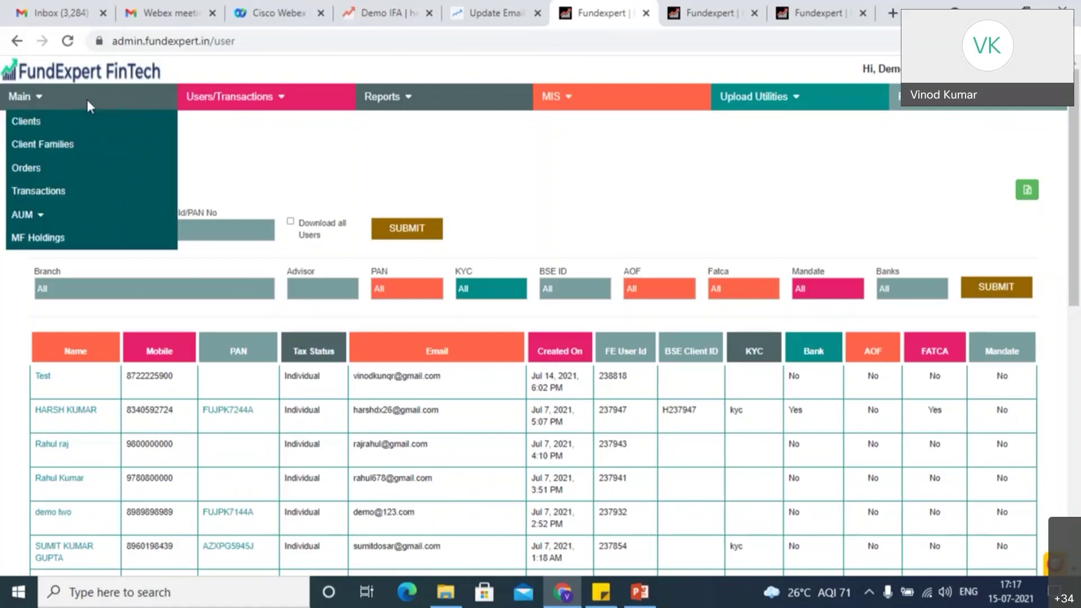
{"action": "left_click", "coordinate": [89, 122]}
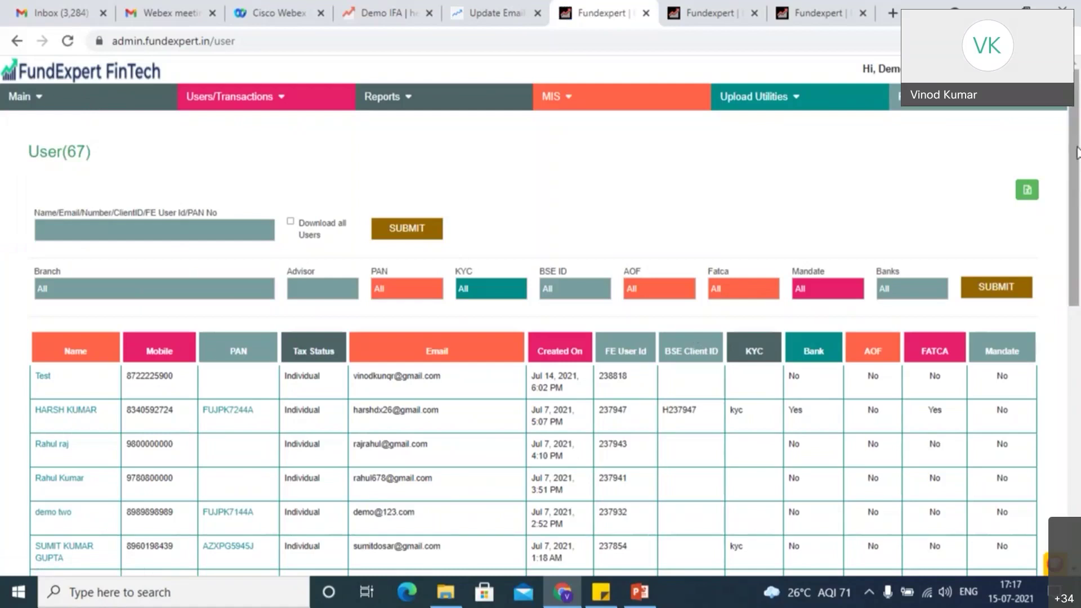
Look through the client list and filter it to clients whose BSE ID is Registered.
{"action": "left_click_drag", "start_coordinate": [1077, 152], "coordinate": [1077, 335]}
{"action": "scroll", "coordinate": [1078, 335], "scroll_direction": "down", "scroll_amount": 3}
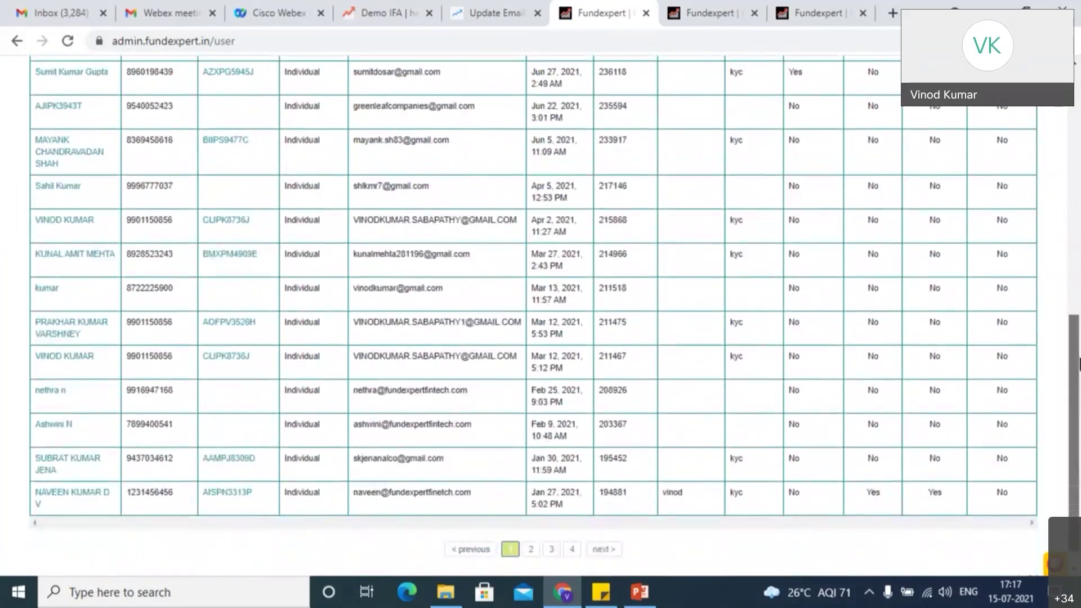
{"action": "scroll", "coordinate": [1078, 363], "scroll_direction": "up", "scroll_amount": 7}
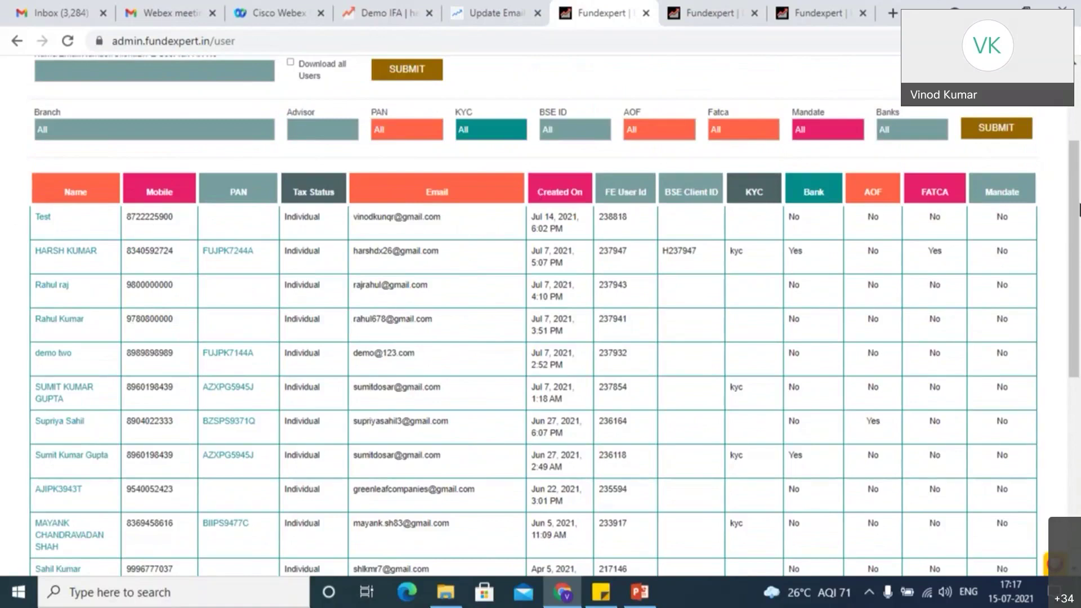
{"action": "scroll", "coordinate": [1075, 171], "scroll_direction": "up", "scroll_amount": 3}
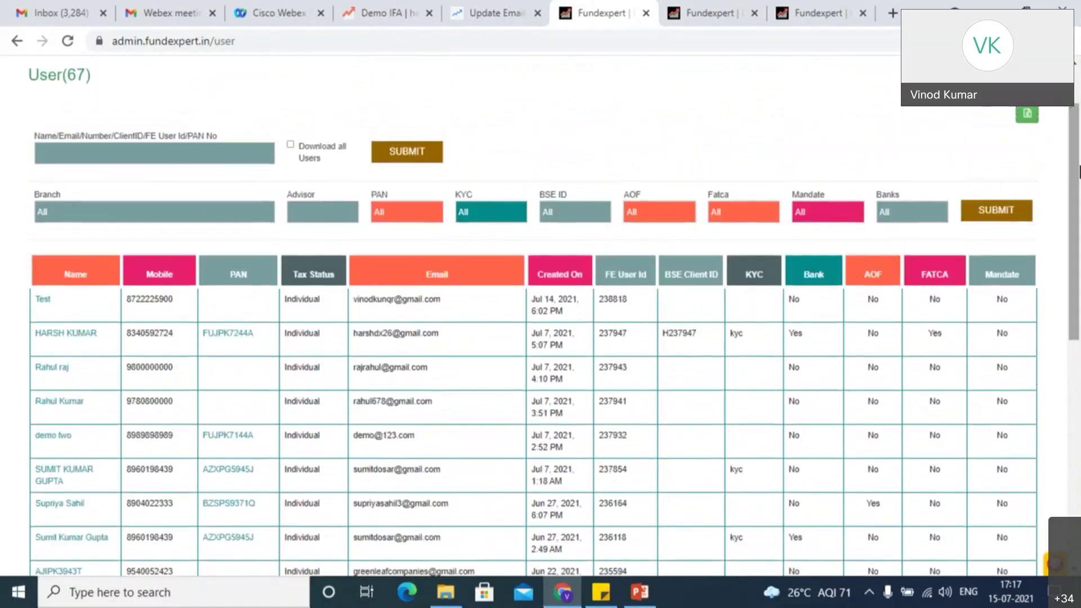
{"action": "left_click", "coordinate": [569, 220]}
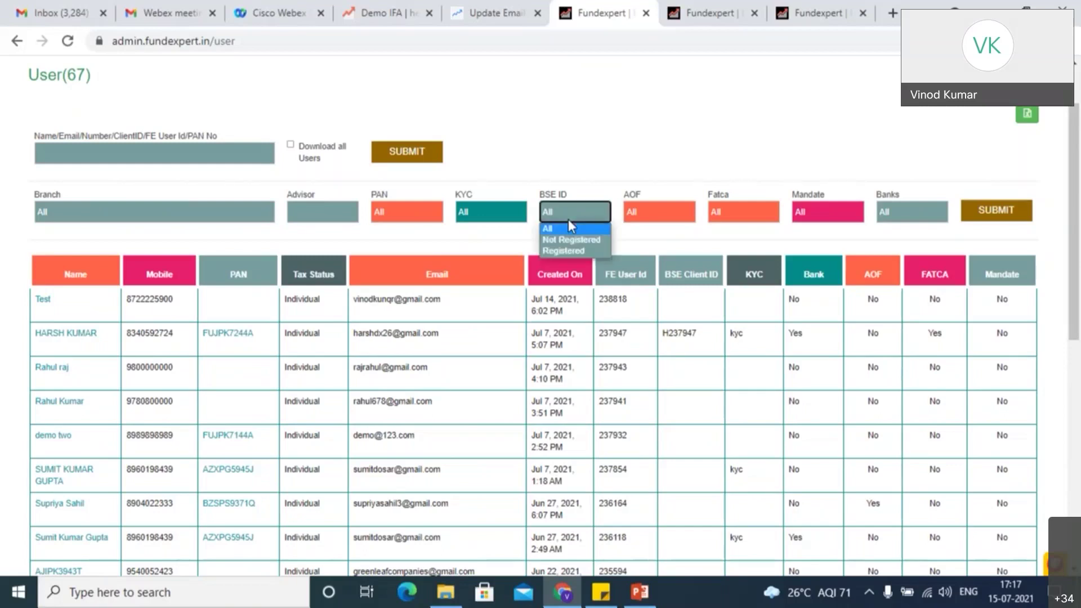
{"action": "left_click", "coordinate": [576, 251]}
{"action": "left_click", "coordinate": [997, 211]}
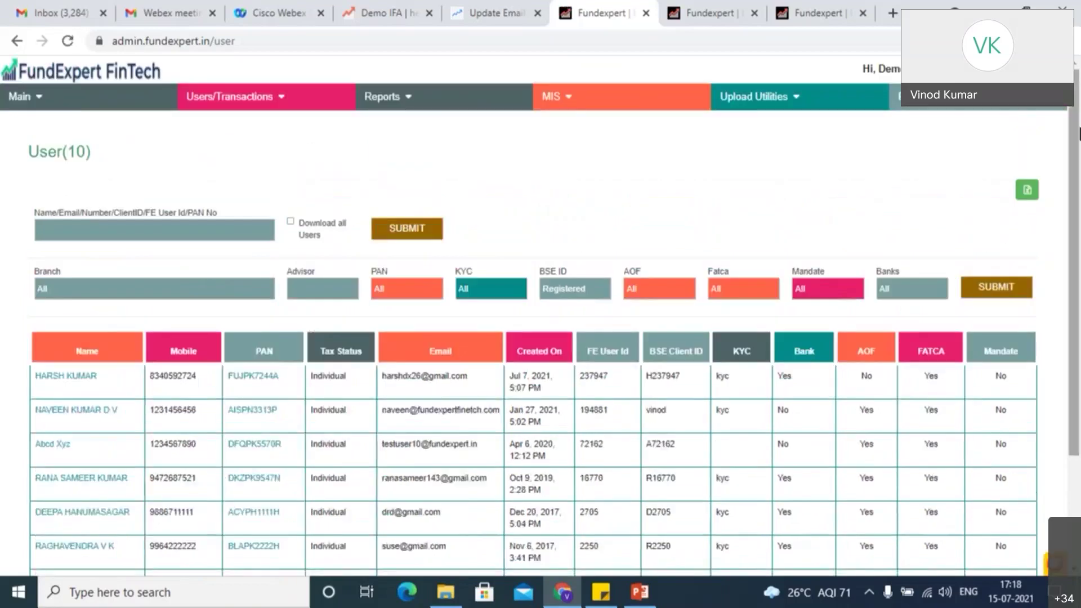
Narrow the BSE-registered clients to those with an Approved mandate and check the client's Mandate value.
{"action": "mouse_move", "coordinate": [1079, 134]}
{"action": "left_mouse_down"}
{"action": "mouse_move", "coordinate": [1079, 265]}
{"action": "mouse_move", "coordinate": [1078, 151]}
{"action": "left_mouse_up"}
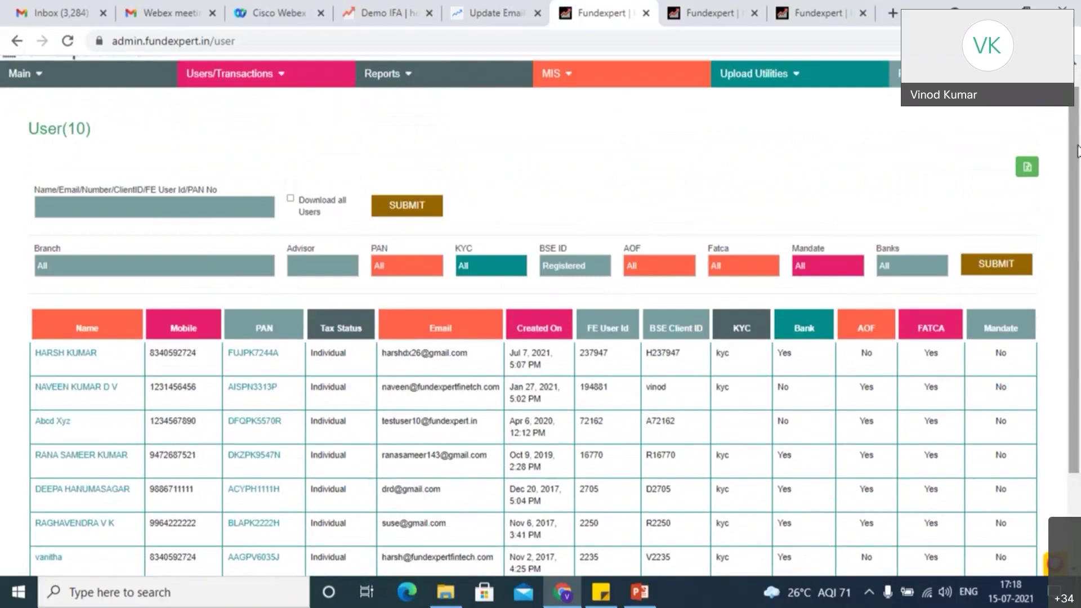
{"action": "left_click_drag", "start_coordinate": [1077, 151], "coordinate": [1073, 166]}
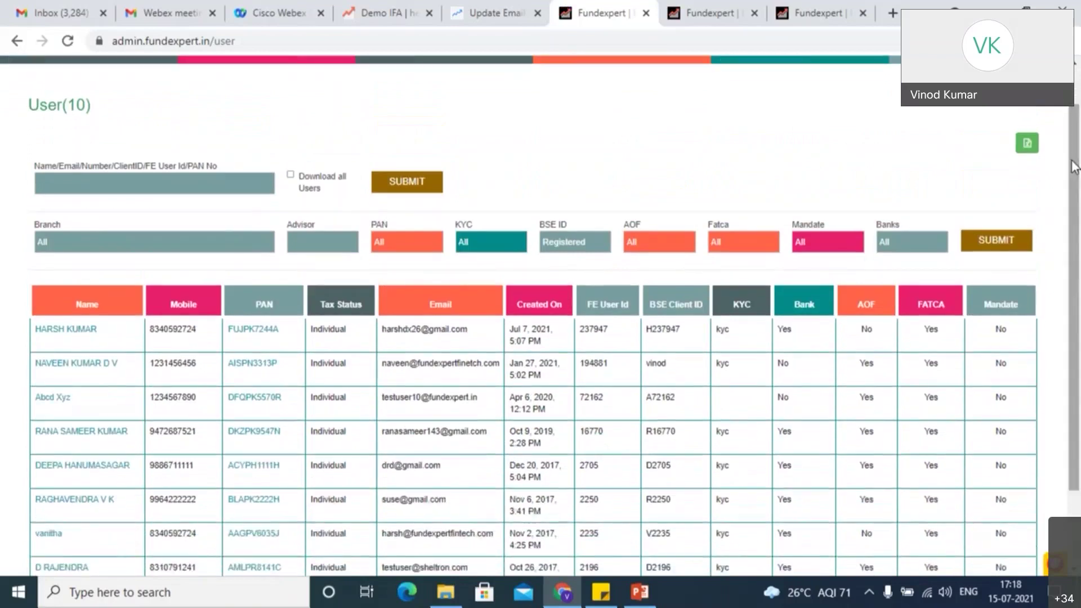
{"action": "left_click", "coordinate": [1075, 167]}
{"action": "left_click", "coordinate": [810, 241]}
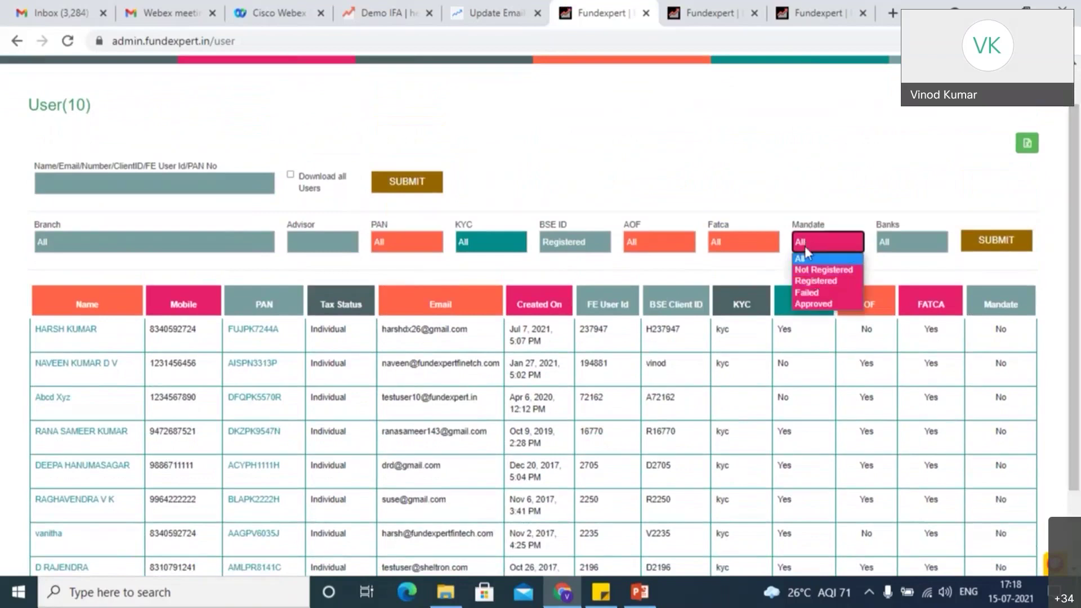
{"action": "left_click", "coordinate": [812, 304]}
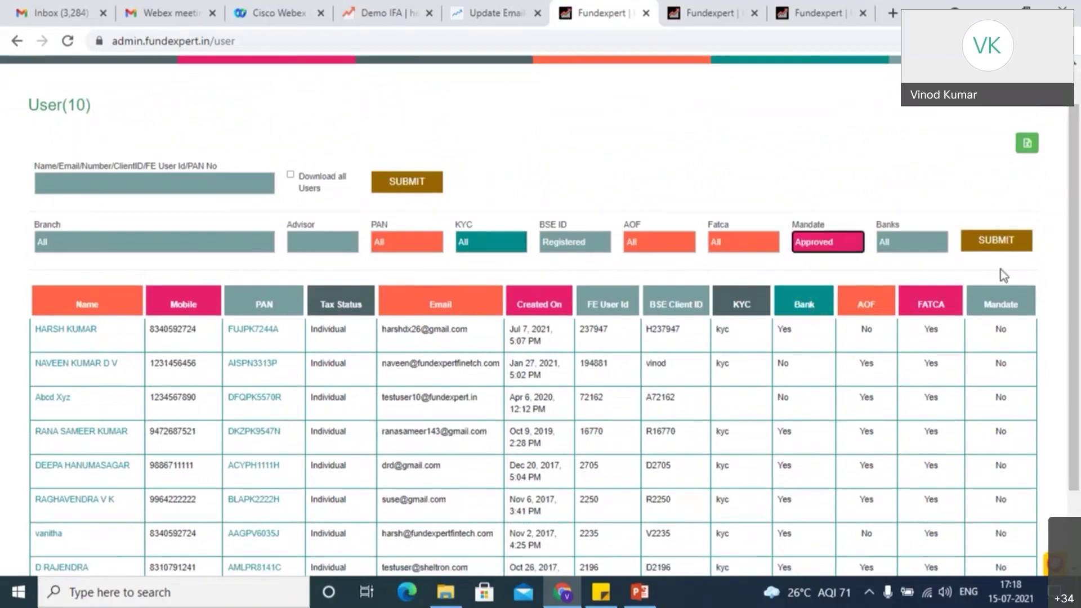
{"action": "left_click", "coordinate": [996, 241]}
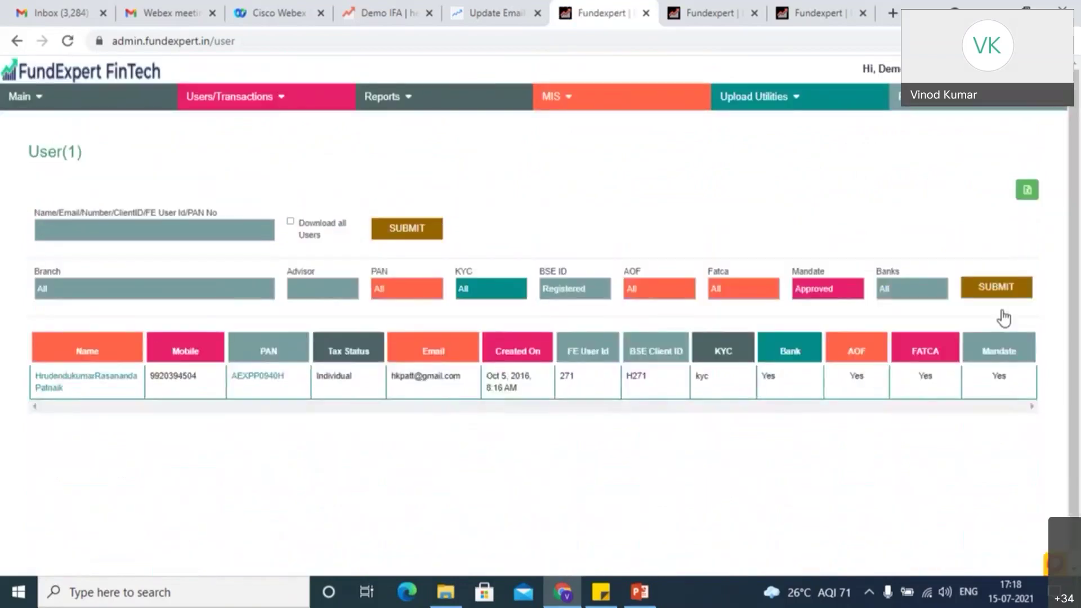
{"action": "double_click", "coordinate": [1001, 377]}
Set the Mandate filter back to All and reload the BSE-registered client list.
{"action": "left_click", "coordinate": [804, 293]}
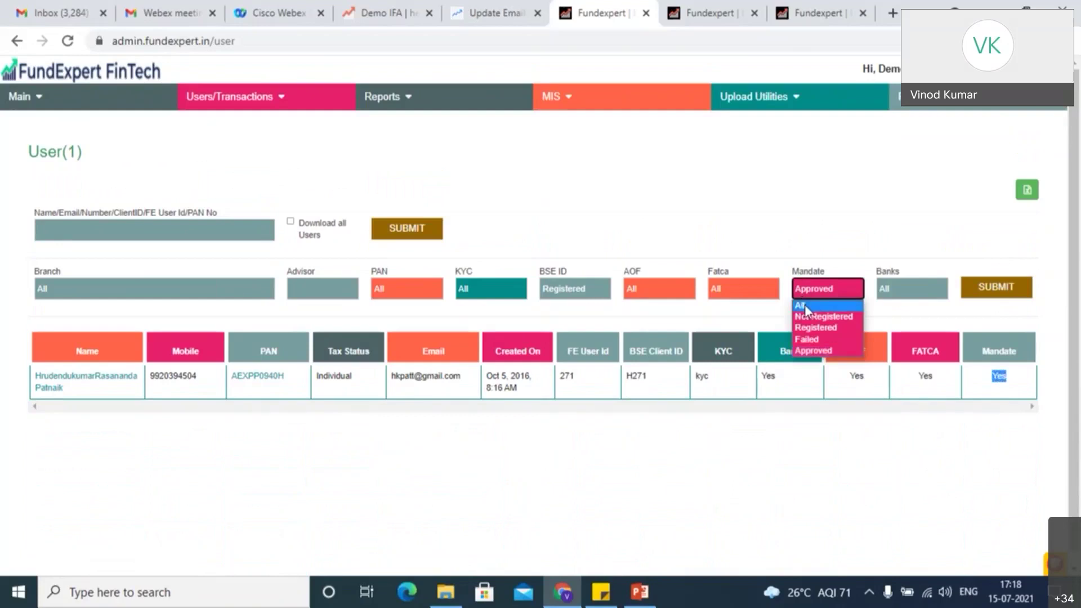
{"action": "left_click", "coordinate": [805, 305]}
{"action": "left_click", "coordinate": [1007, 283]}
{"action": "left_click", "coordinate": [1007, 283]}
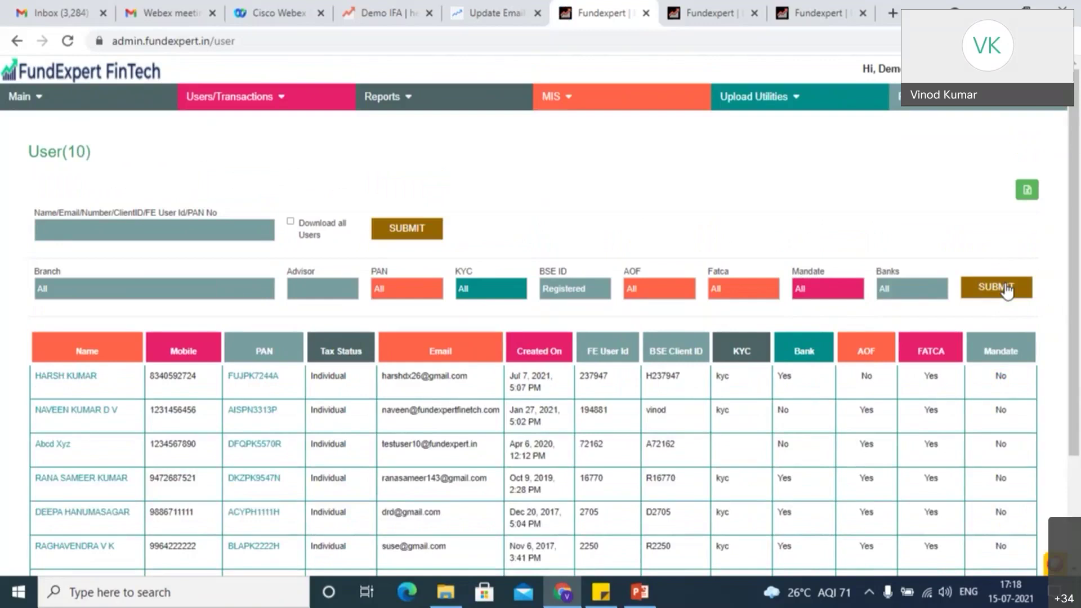
Examine the first client's row across tax status, email, creation date, FE User Id, BSE Client ID, KYC, AOF and mandate.
{"action": "scroll", "coordinate": [1079, 161], "scroll_direction": "down", "scroll_amount": 1}
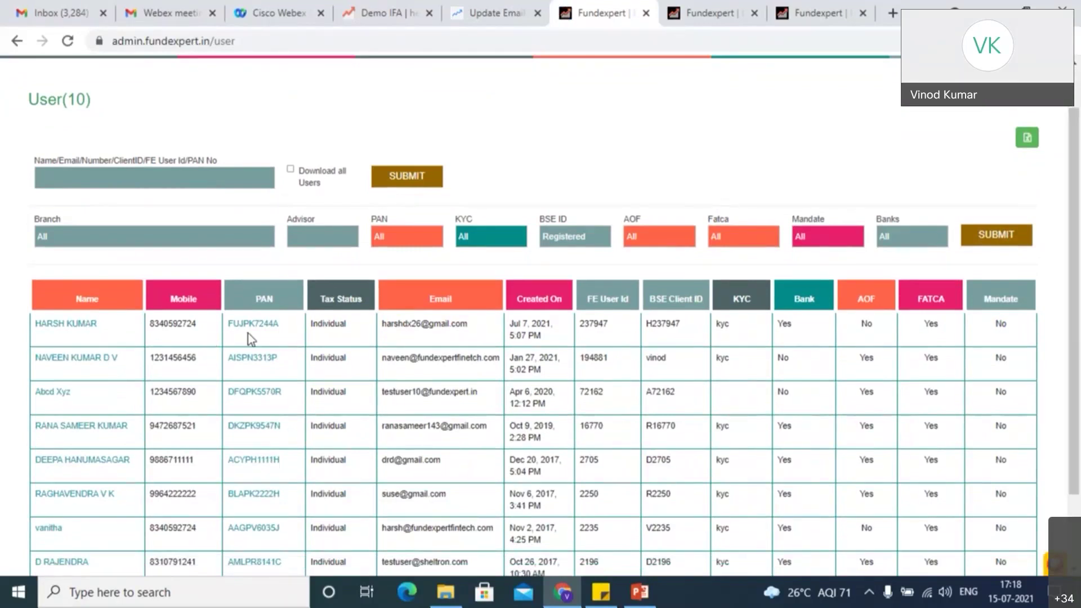
{"action": "double_click", "coordinate": [342, 319]}
{"action": "left_click", "coordinate": [468, 324]}
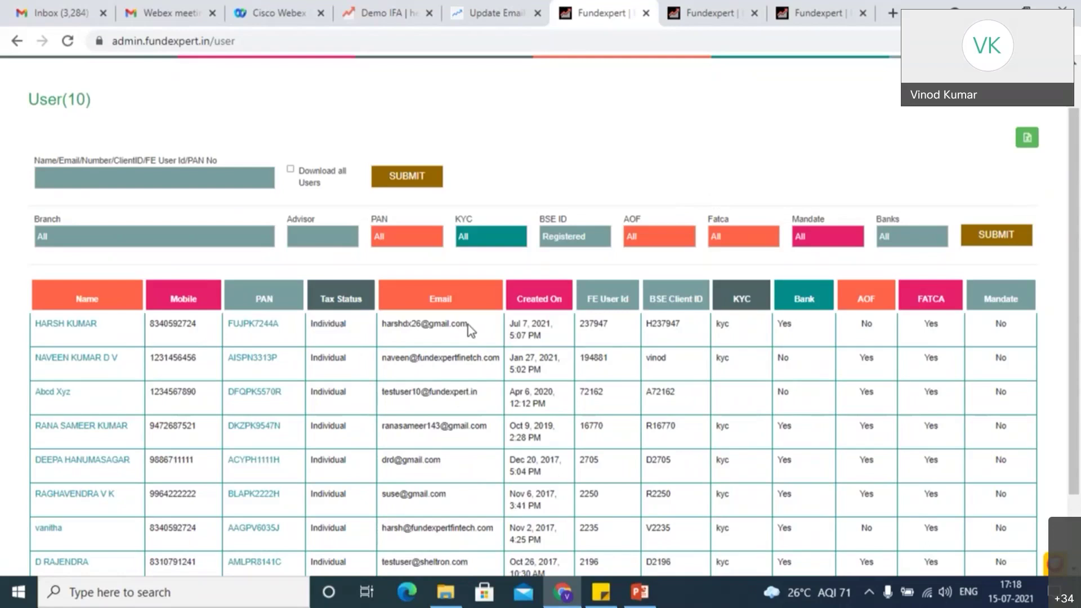
{"action": "triple_click", "coordinate": [524, 331]}
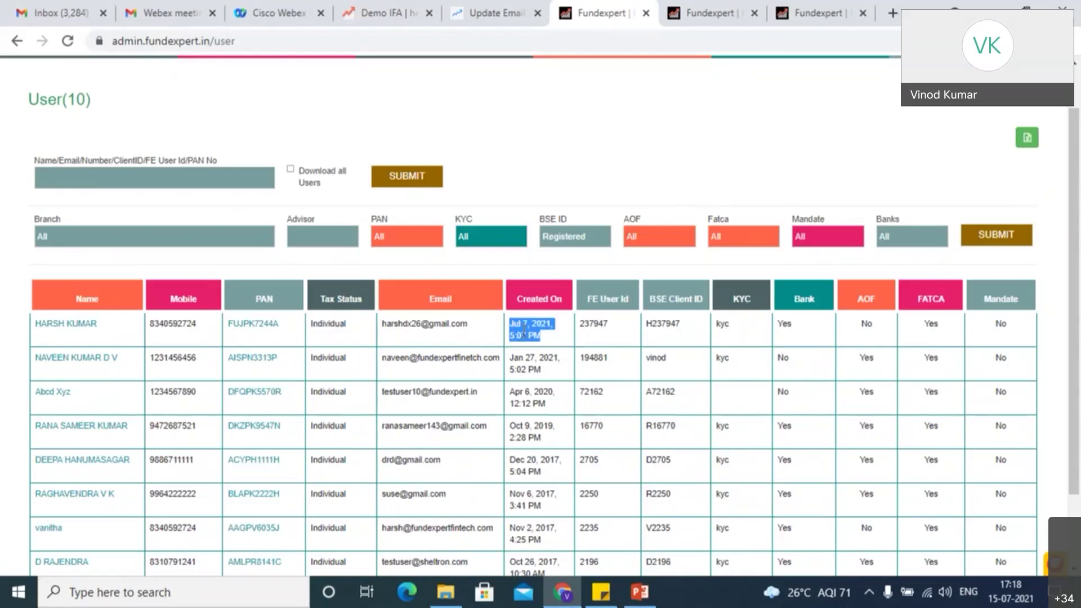
{"action": "double_click", "coordinate": [598, 324]}
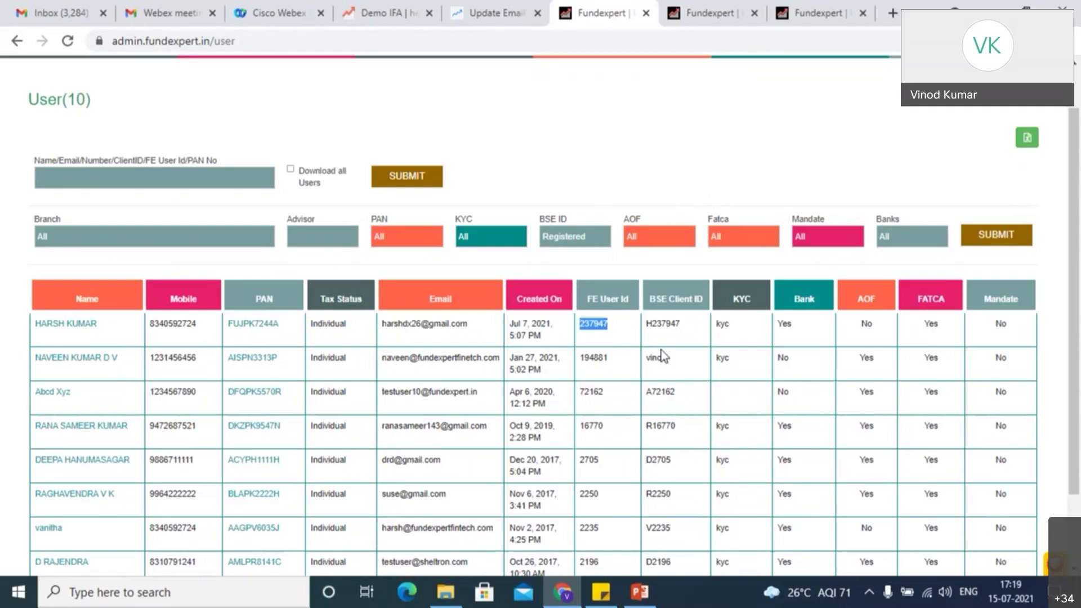
{"action": "double_click", "coordinate": [663, 331]}
{"action": "left_click", "coordinate": [729, 329]}
{"action": "double_click", "coordinate": [865, 361]}
{"action": "double_click", "coordinate": [866, 324]}
{"action": "left_click", "coordinate": [1006, 330]}
{"action": "double_click", "coordinate": [1000, 323]}
Reset the BSE ID filter to All and reload the full client list.
{"action": "left_click", "coordinate": [424, 239]}
{"action": "left_click", "coordinate": [589, 191]}
{"action": "left_click_drag", "start_coordinate": [589, 191], "coordinate": [573, 244]}
{"action": "left_click", "coordinate": [573, 243]}
{"action": "left_click", "coordinate": [573, 255]}
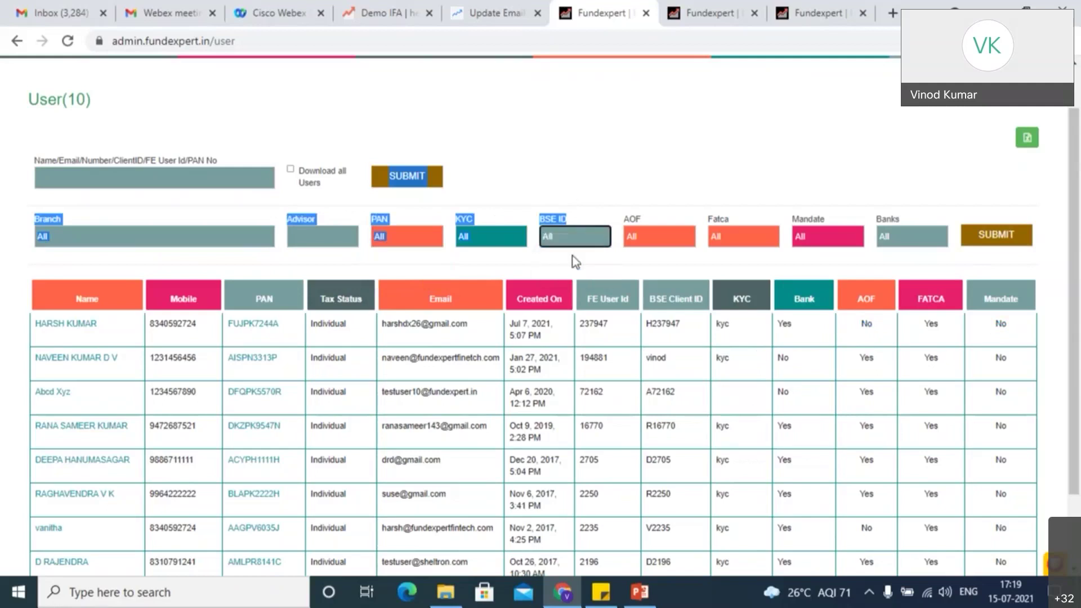
{"action": "left_click", "coordinate": [550, 188]}
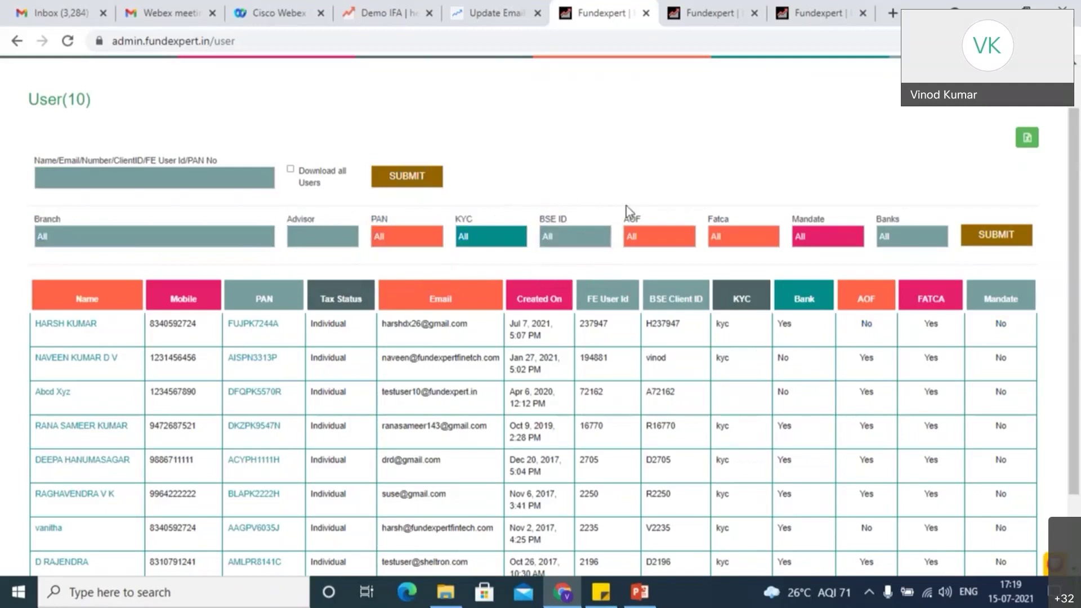
{"action": "left_click", "coordinate": [1000, 236]}
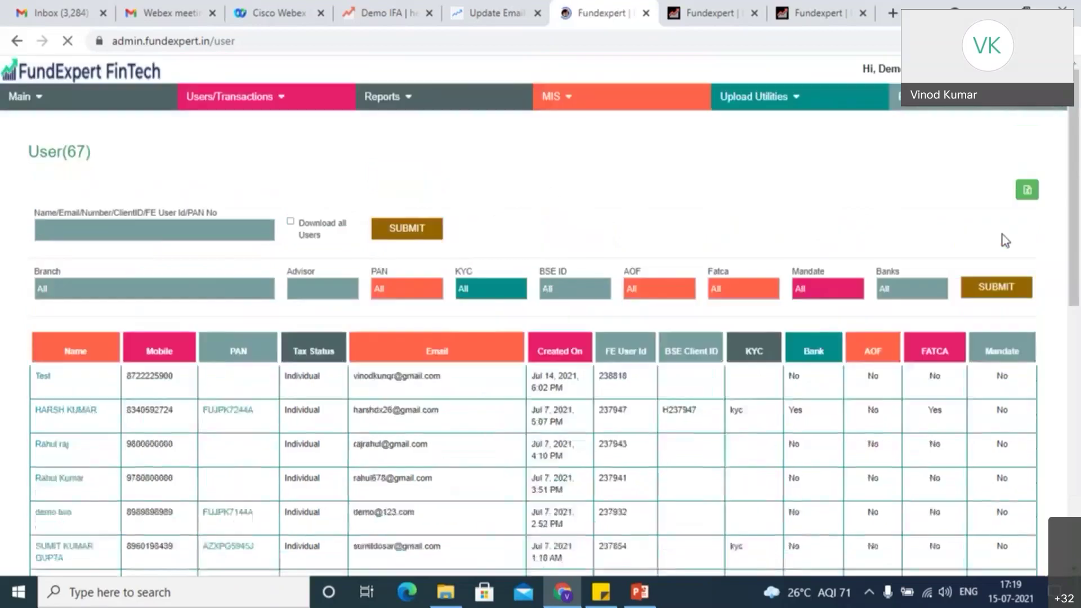
Export all users, open the downloaded Users (14).xls in Excel to view the client records, and close the workbook.
{"action": "left_click", "coordinate": [290, 222]}
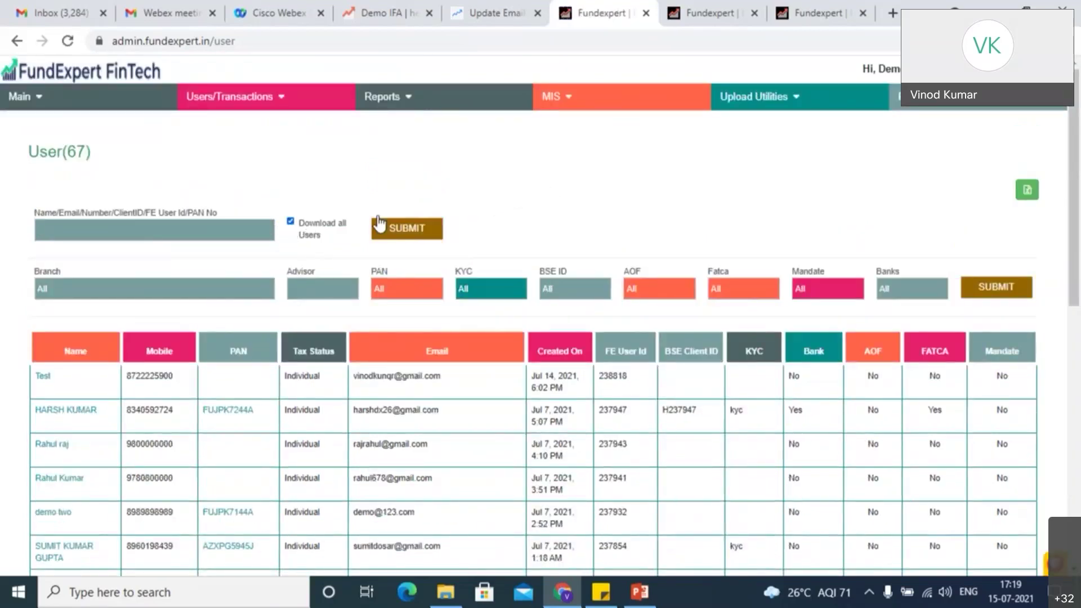
{"action": "left_click", "coordinate": [403, 228]}
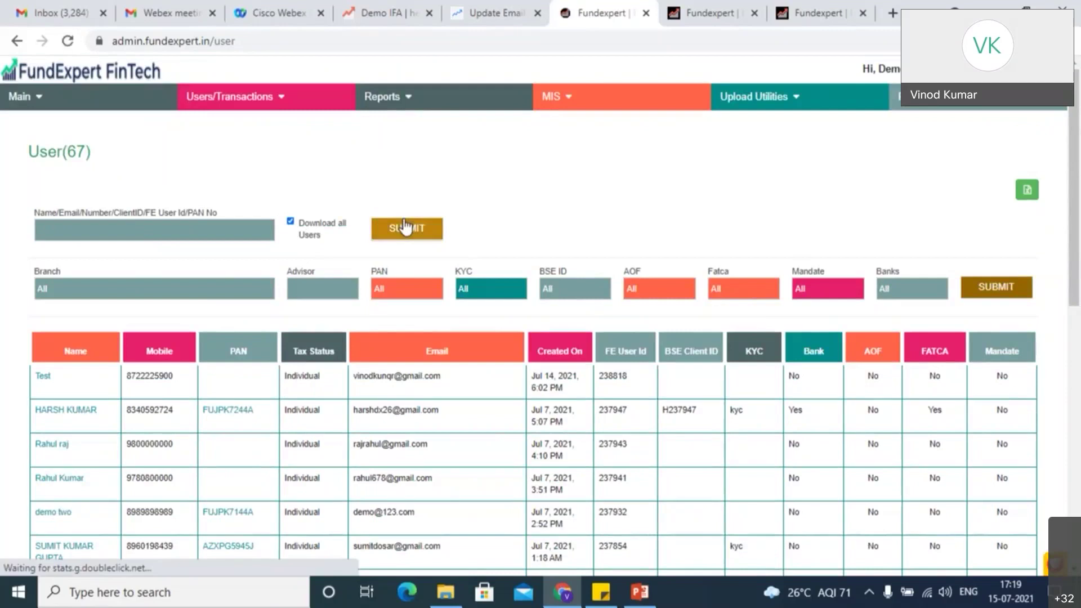
{"action": "left_click", "coordinate": [48, 549]}
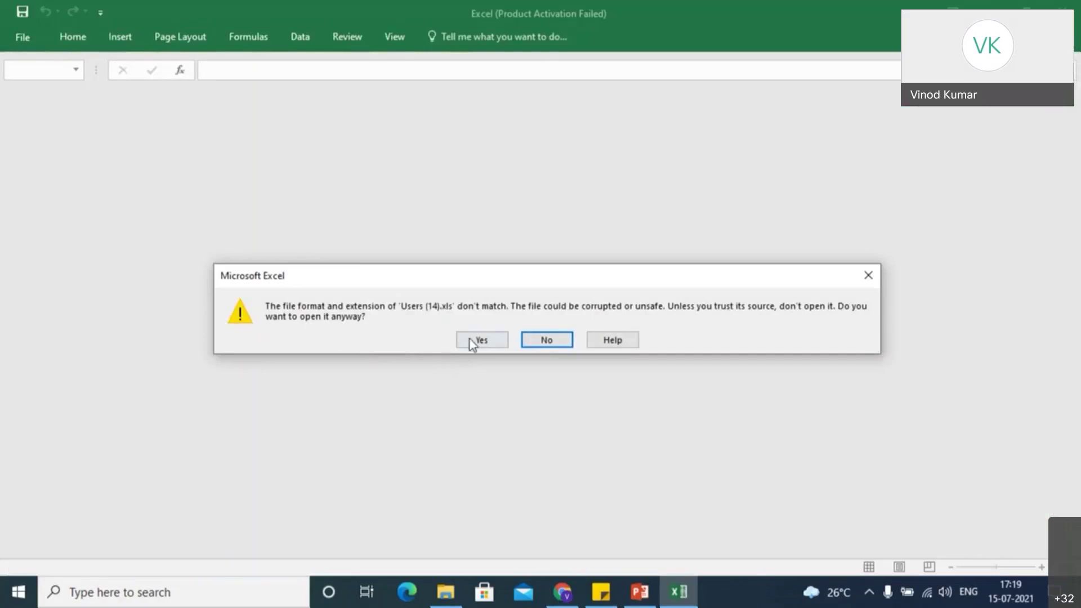
{"action": "left_click", "coordinate": [472, 341]}
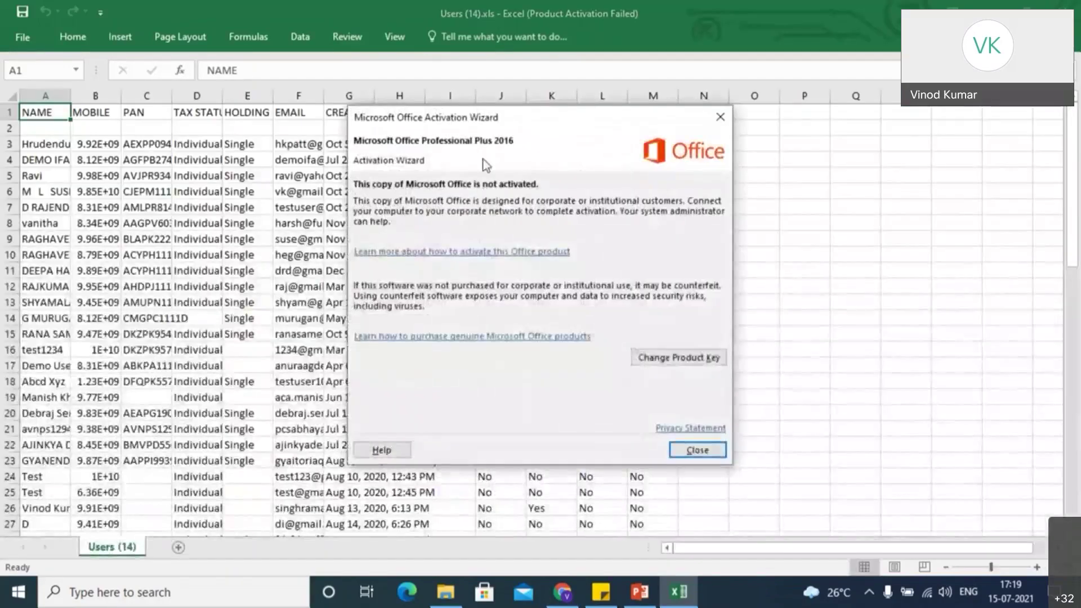
{"action": "left_click", "coordinate": [697, 456]}
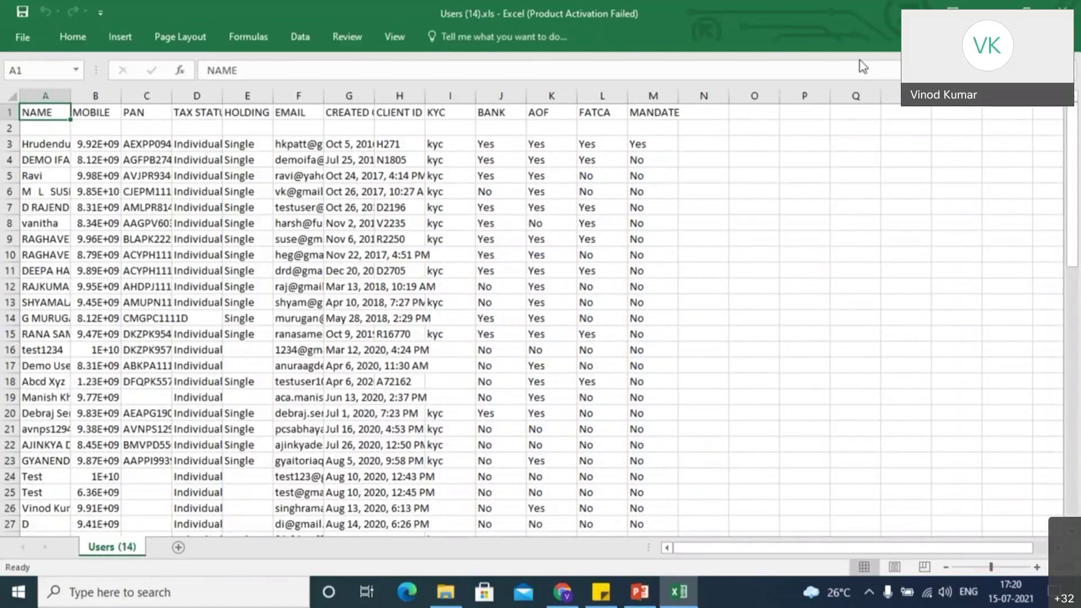
{"action": "double_click", "coordinate": [810, 10]}
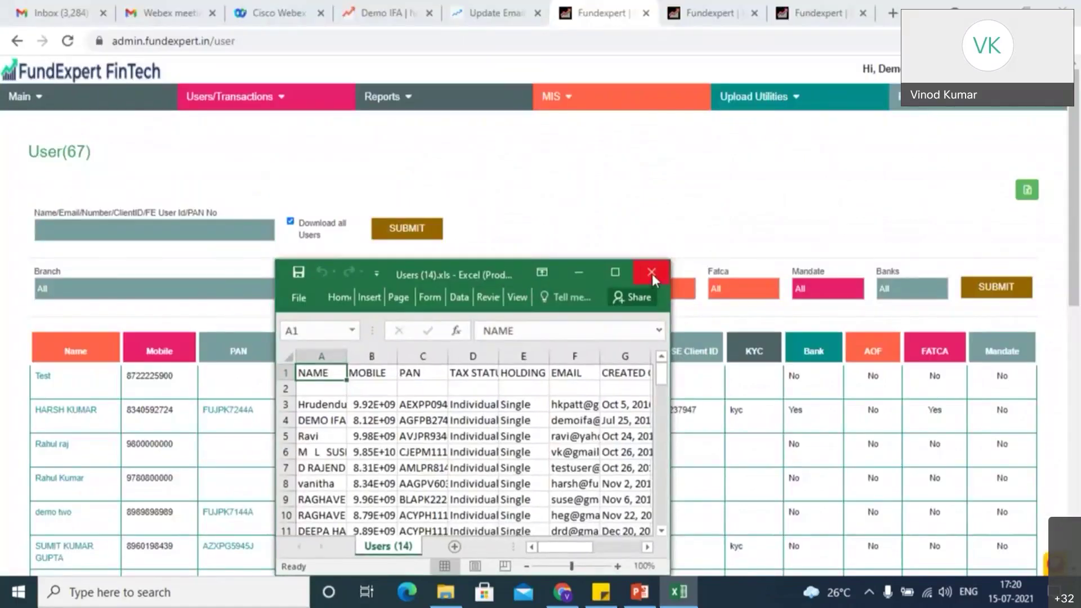
{"action": "left_click", "coordinate": [652, 274]}
Turn off the option to download all users and search the client list by a client's partial name.
{"action": "left_click", "coordinate": [197, 231]}
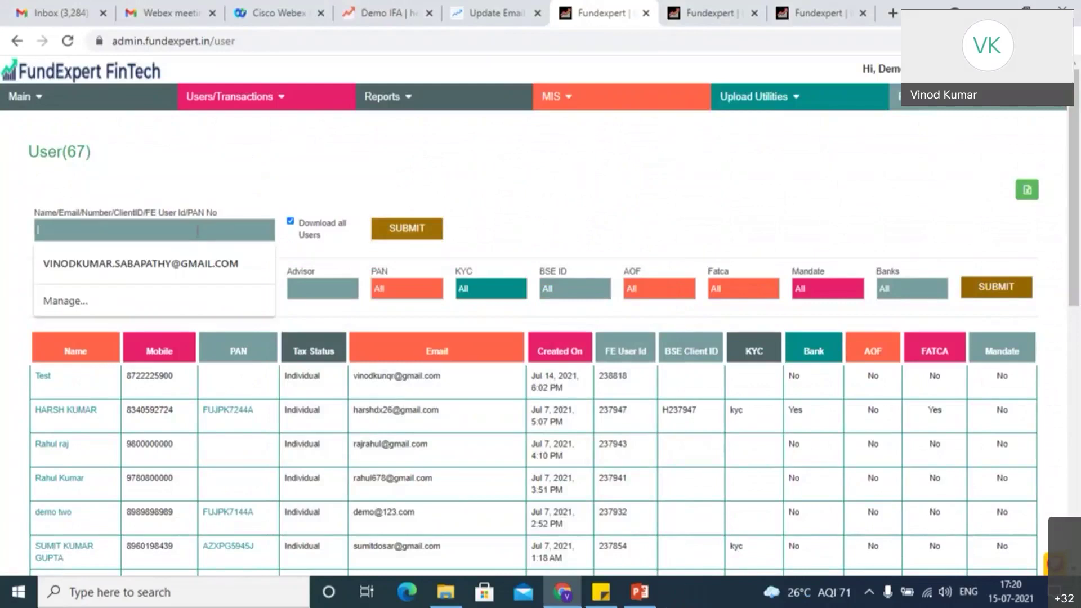
{"action": "left_click", "coordinate": [291, 222]}
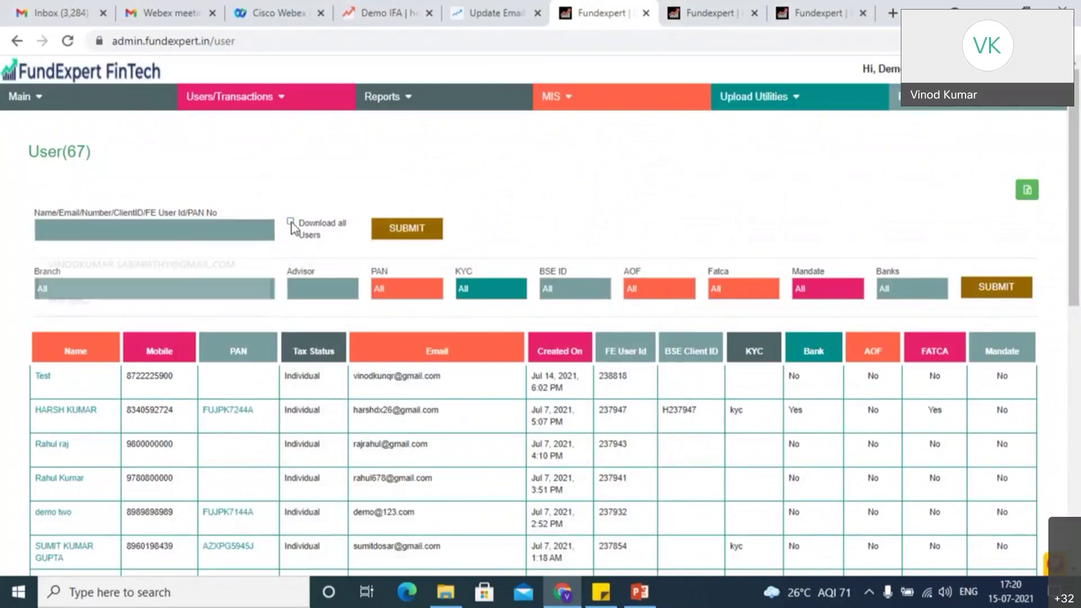
{"action": "left_click", "coordinate": [136, 234]}
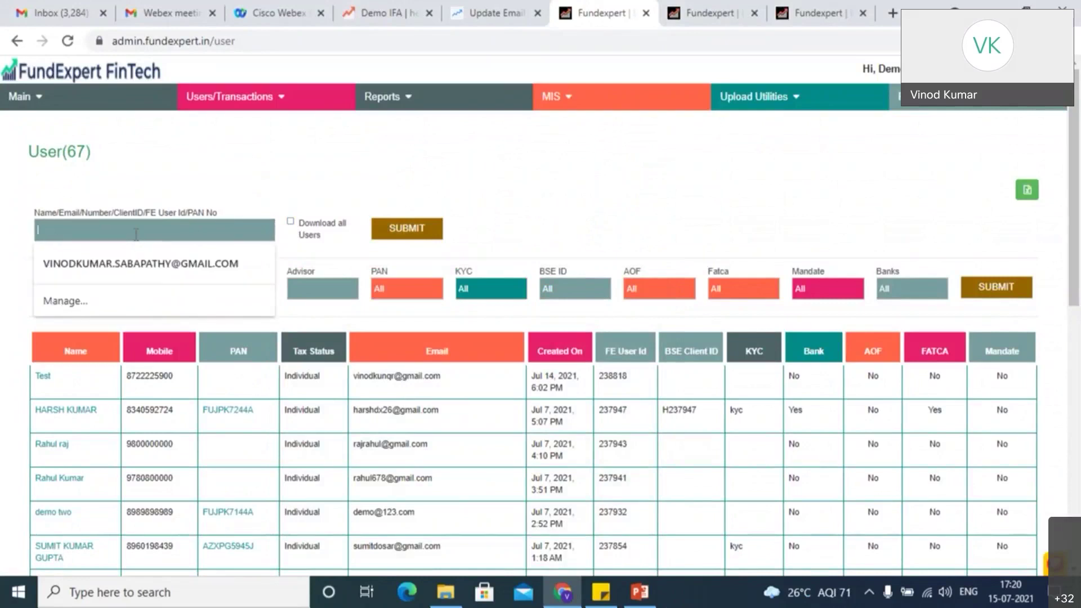
{"action": "type", "text": "vanith"}
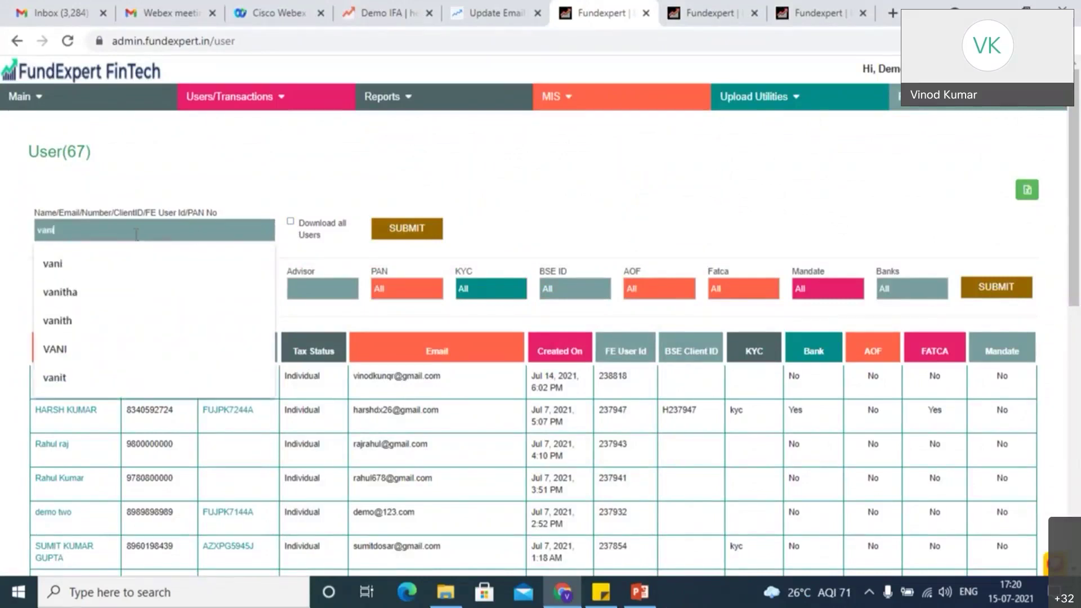
{"action": "left_click", "coordinate": [422, 239]}
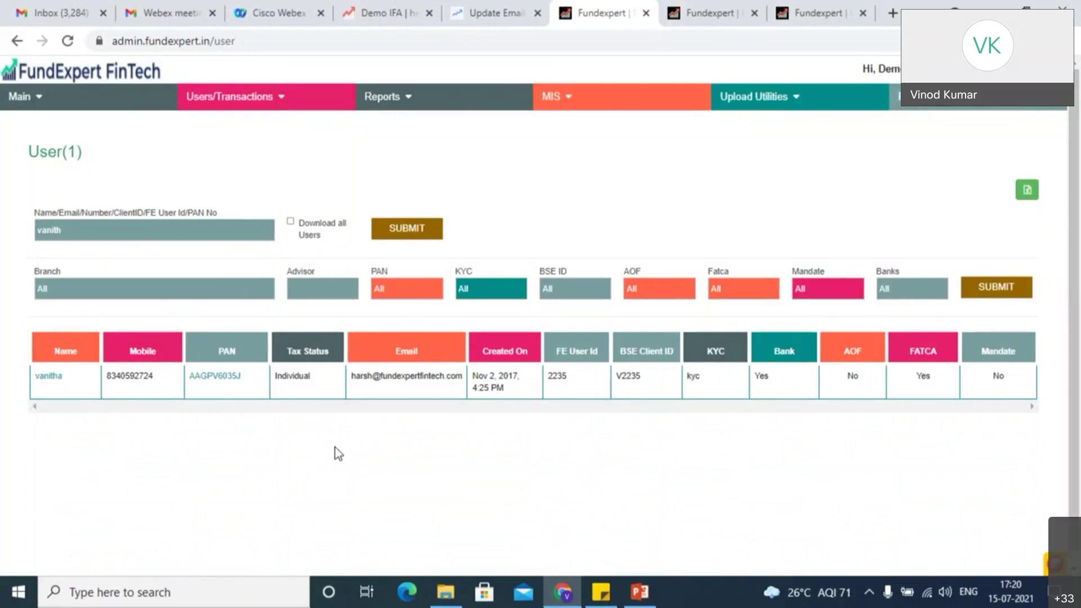
Download the users' address file and open Users Address (3).xls in a maximized Excel window to view the address entries.
{"action": "left_click", "coordinate": [1027, 193]}
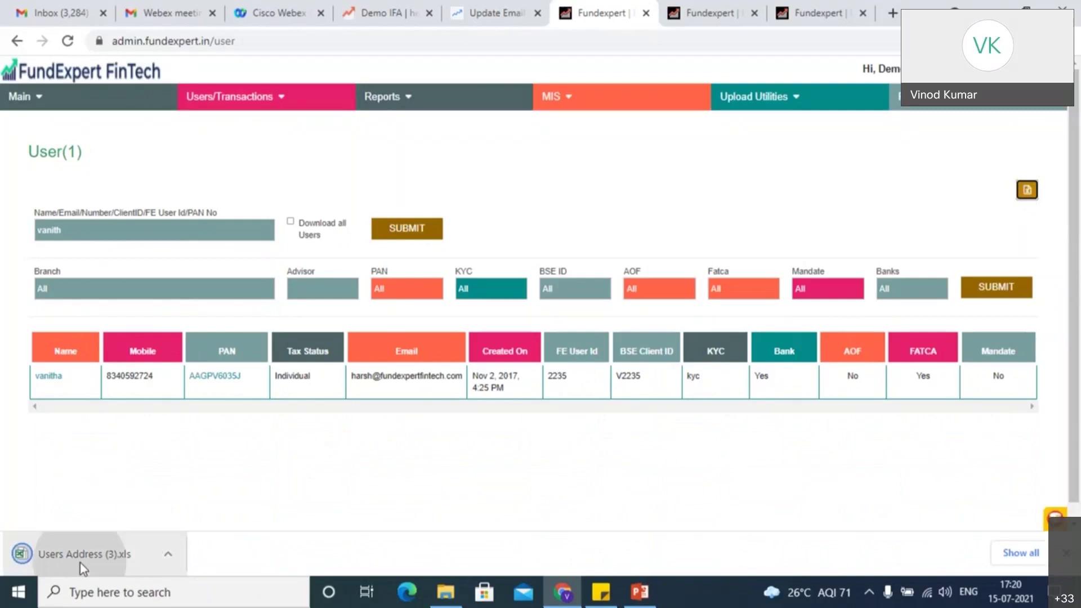
{"action": "left_click", "coordinate": [80, 563]}
{"action": "left_click", "coordinate": [480, 341]}
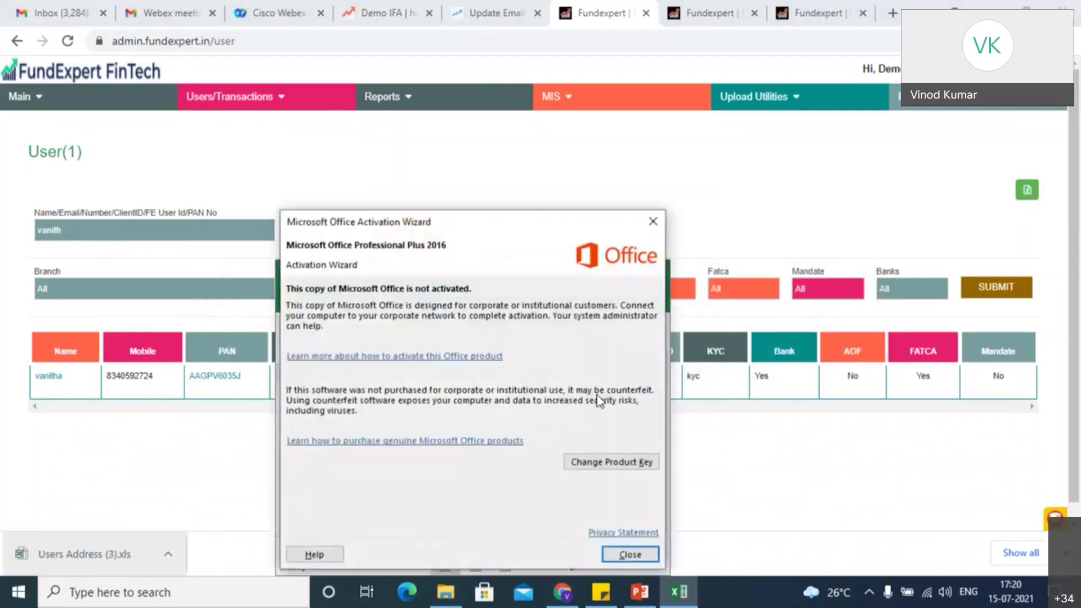
{"action": "left_click", "coordinate": [630, 554]}
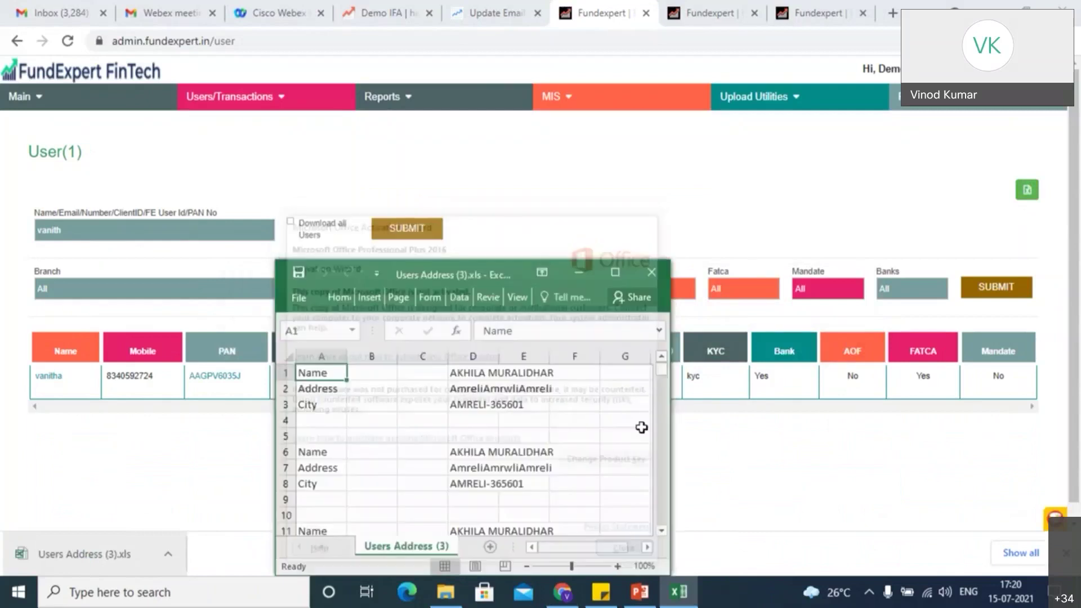
{"action": "left_click", "coordinate": [625, 269]}
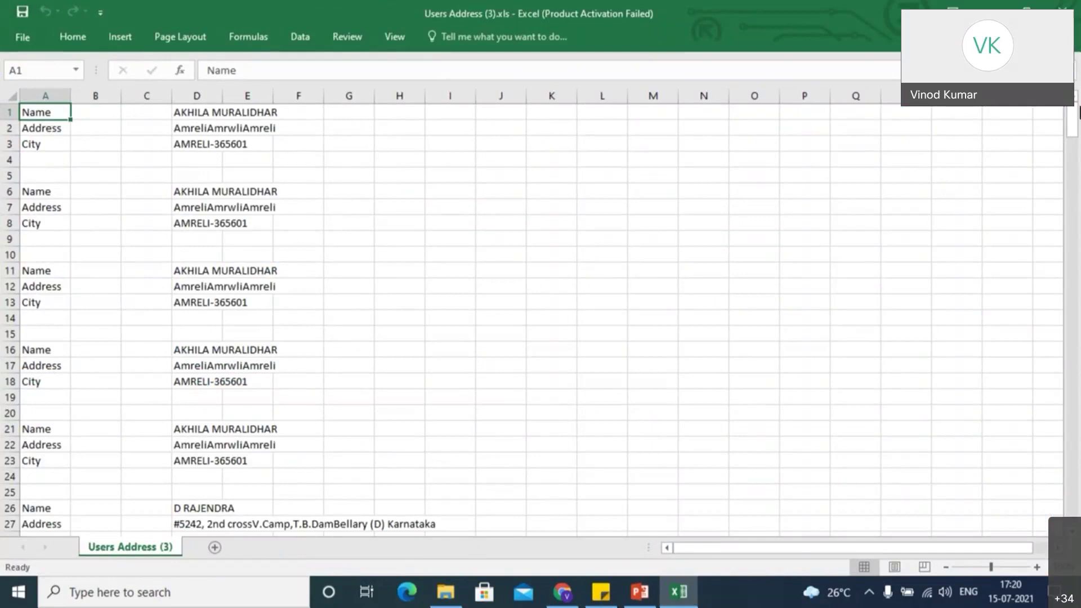
{"action": "mouse_move", "coordinate": [1076, 124]}
{"action": "left_mouse_down"}
{"action": "mouse_move", "coordinate": [1079, 343]}
{"action": "mouse_move", "coordinate": [1079, 124]}
{"action": "left_mouse_up"}
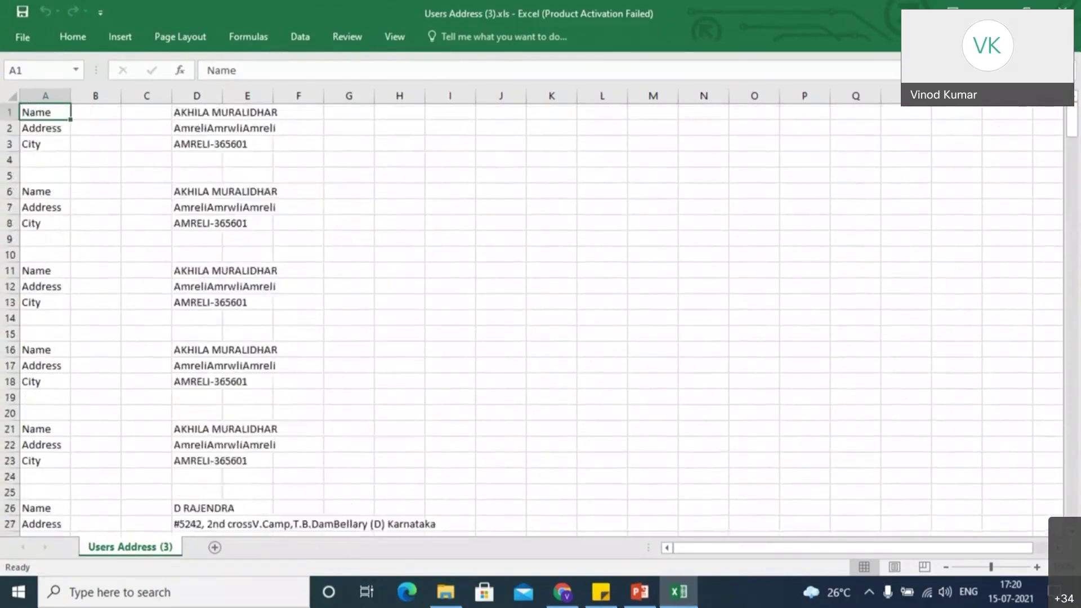
Close the Users Address (3).xls workbook and return to the client list on the admin site.
{"action": "double_click", "coordinate": [773, 11]}
{"action": "left_click", "coordinate": [652, 279]}
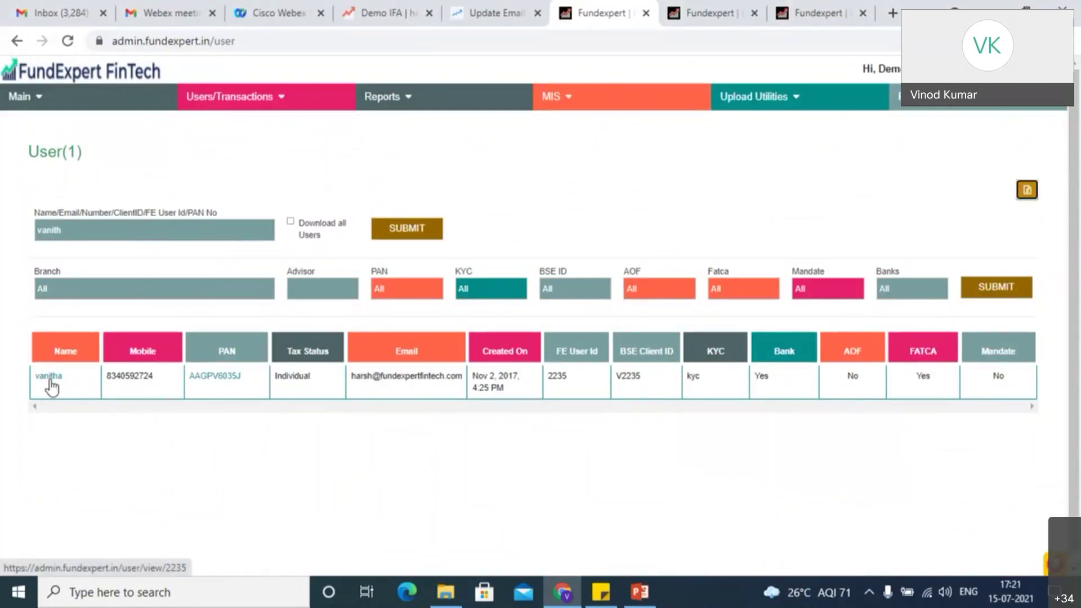
Open the found client's profile and close the two leftover Fundexpert browser tabs.
{"action": "left_click", "coordinate": [50, 382]}
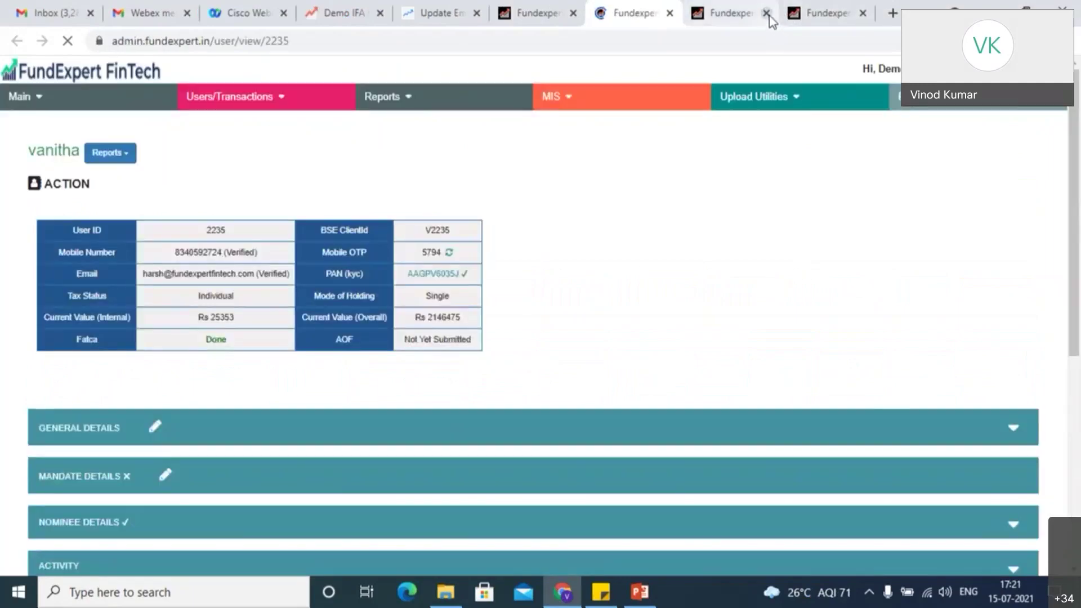
{"action": "left_click", "coordinate": [767, 14]}
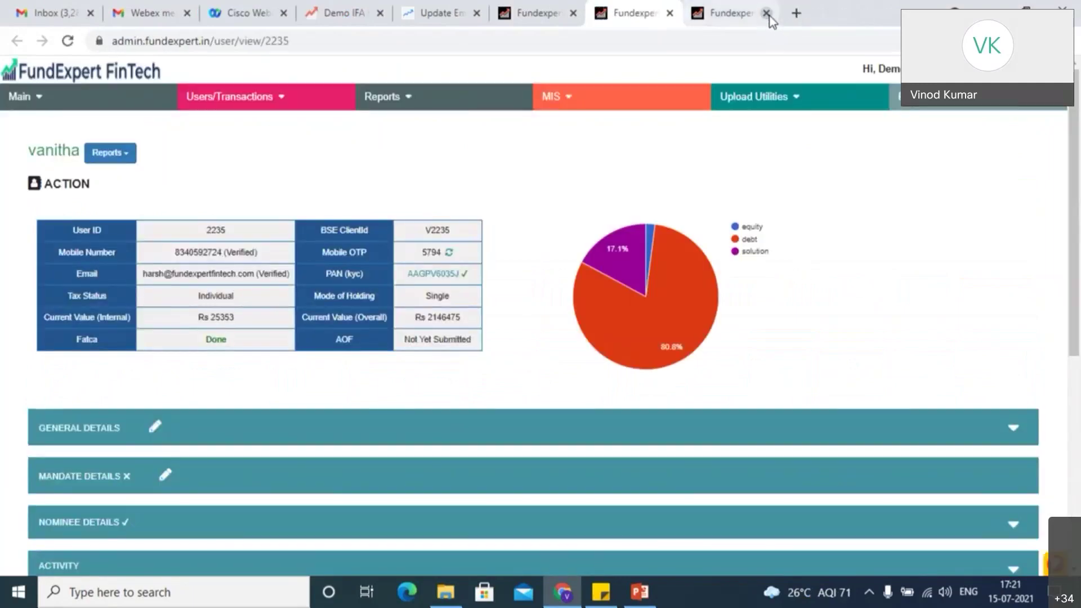
{"action": "left_click", "coordinate": [767, 14]}
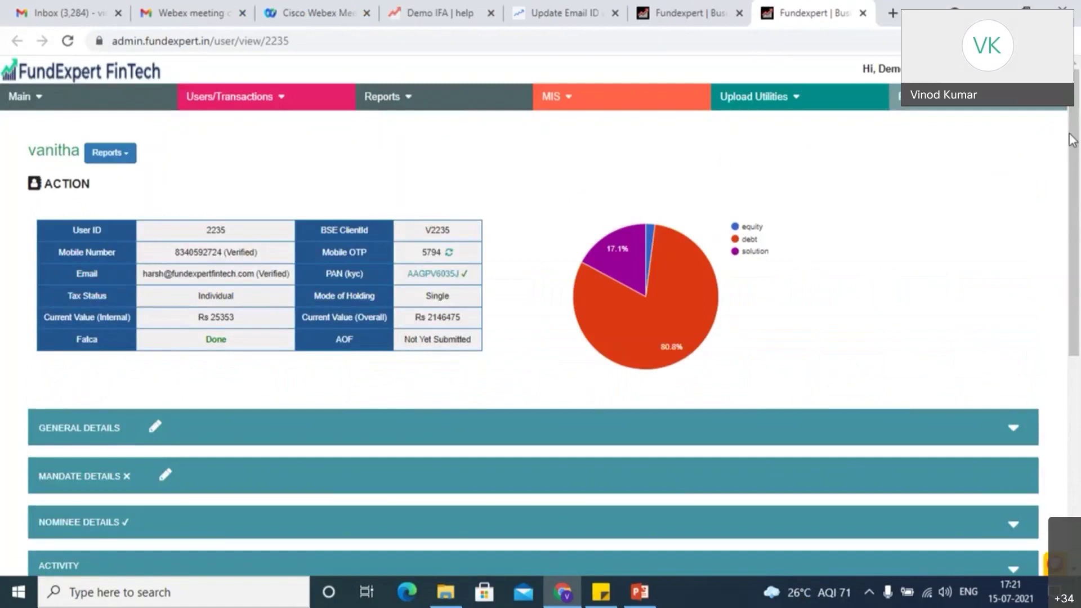
Examine the profile's summary table, highlighting the user ID, BSE client ID, contact details, internal and overall current values, mobile OTP and AOF status.
{"action": "left_click_drag", "start_coordinate": [1074, 142], "coordinate": [1074, 148]}
{"action": "scroll", "coordinate": [1074, 148], "scroll_direction": "down", "scroll_amount": 1}
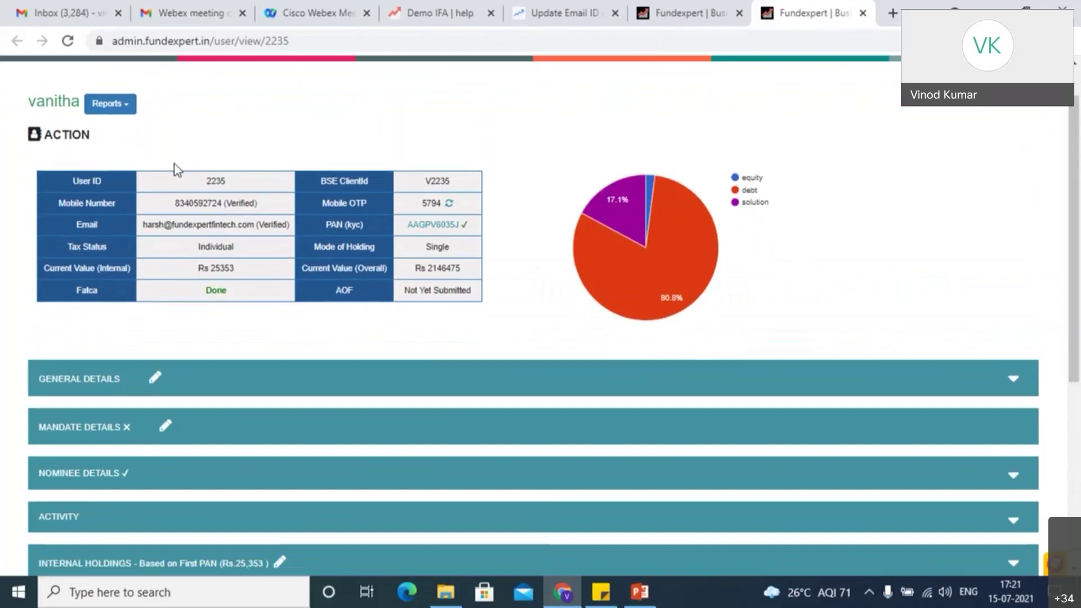
{"action": "double_click", "coordinate": [219, 181]}
{"action": "double_click", "coordinate": [439, 183]}
{"action": "double_click", "coordinate": [184, 204]}
{"action": "triple_click", "coordinate": [192, 224]}
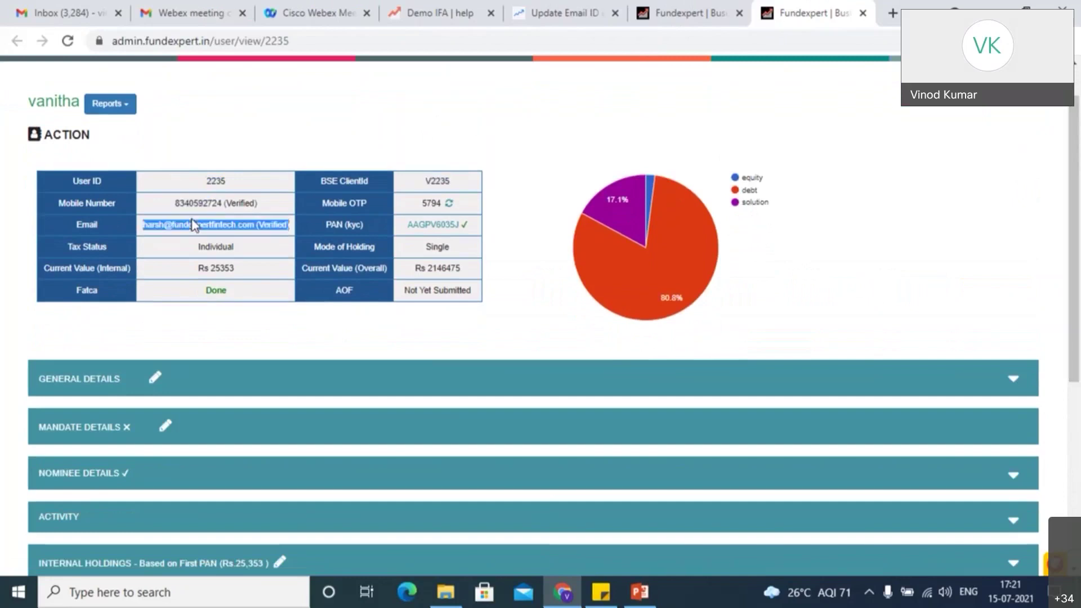
{"action": "triple_click", "coordinate": [221, 269]}
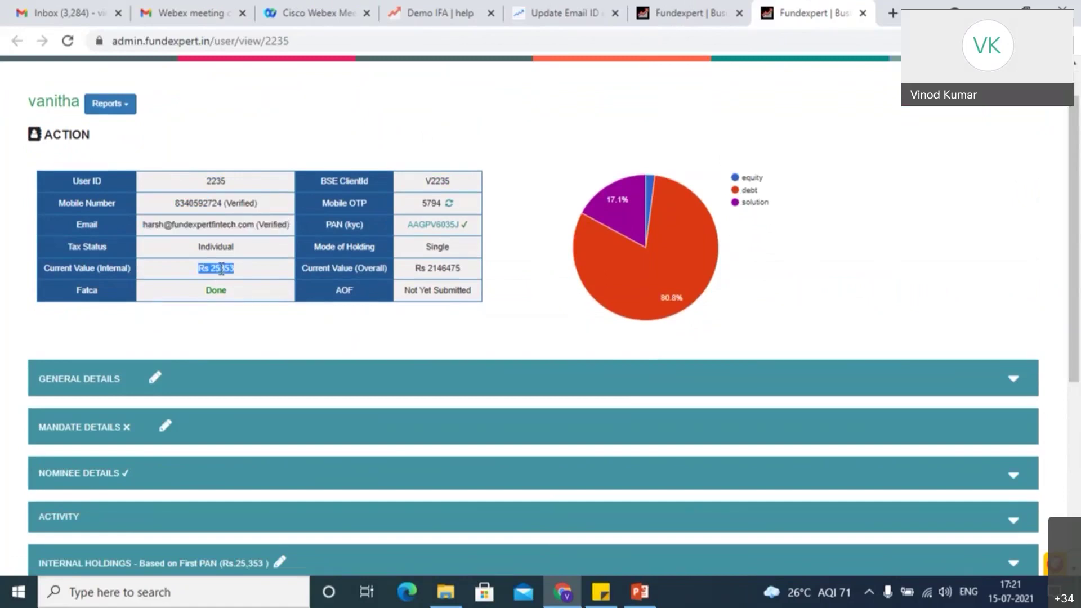
{"action": "left_click", "coordinate": [437, 269]}
{"action": "triple_click", "coordinate": [437, 270]}
{"action": "triple_click", "coordinate": [428, 203]}
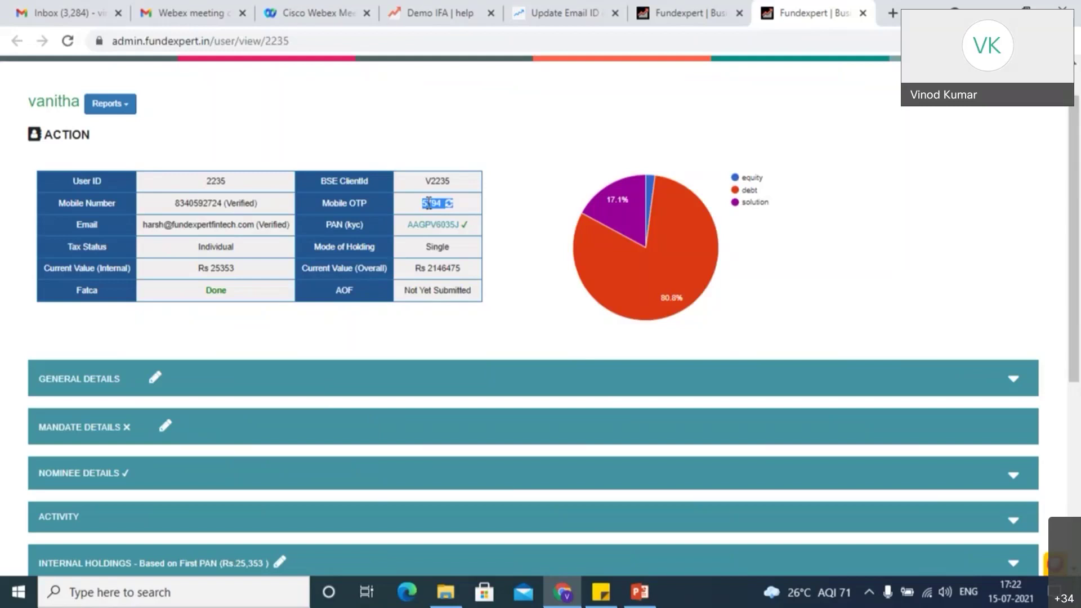
{"action": "left_click", "coordinate": [424, 203]}
{"action": "triple_click", "coordinate": [429, 295]}
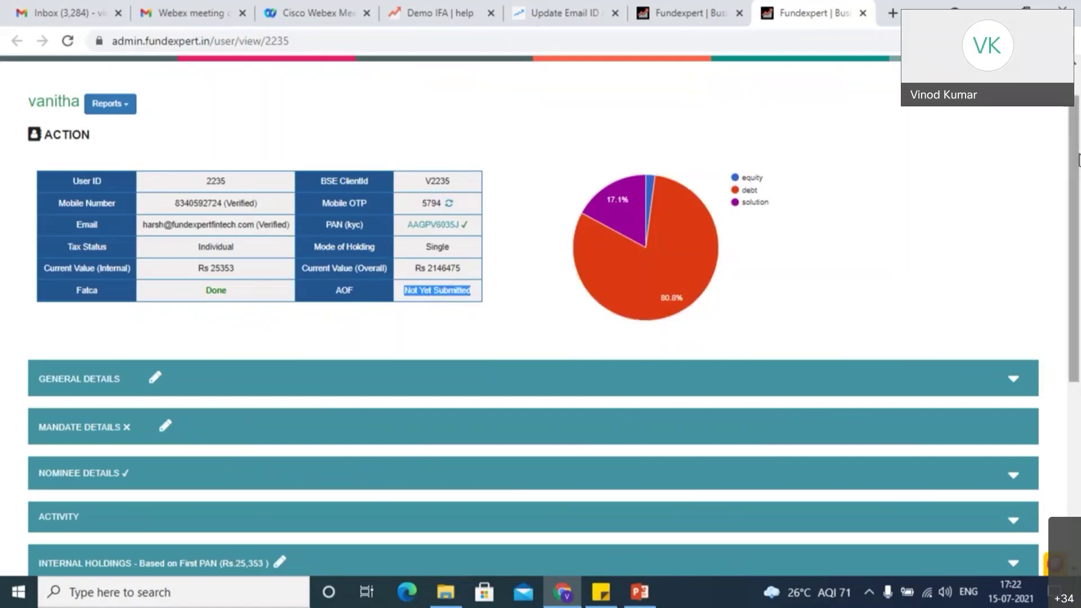
Expand the client's General Details and examine the signature, cheque and AOF image submission statuses.
{"action": "scroll", "coordinate": [1045, 198], "scroll_direction": "down", "scroll_amount": 1}
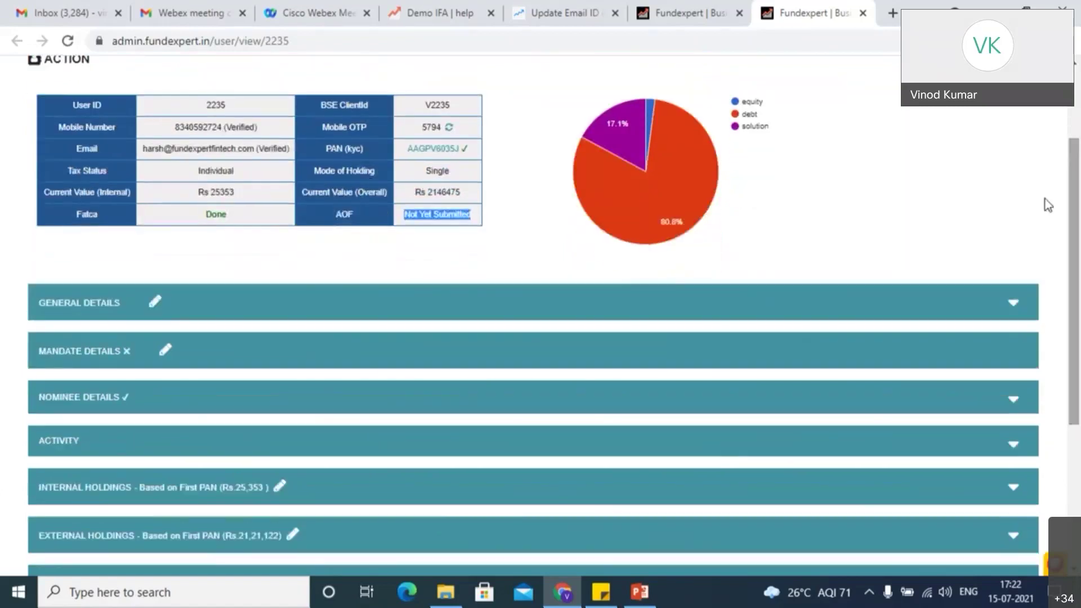
{"action": "left_click", "coordinate": [832, 320]}
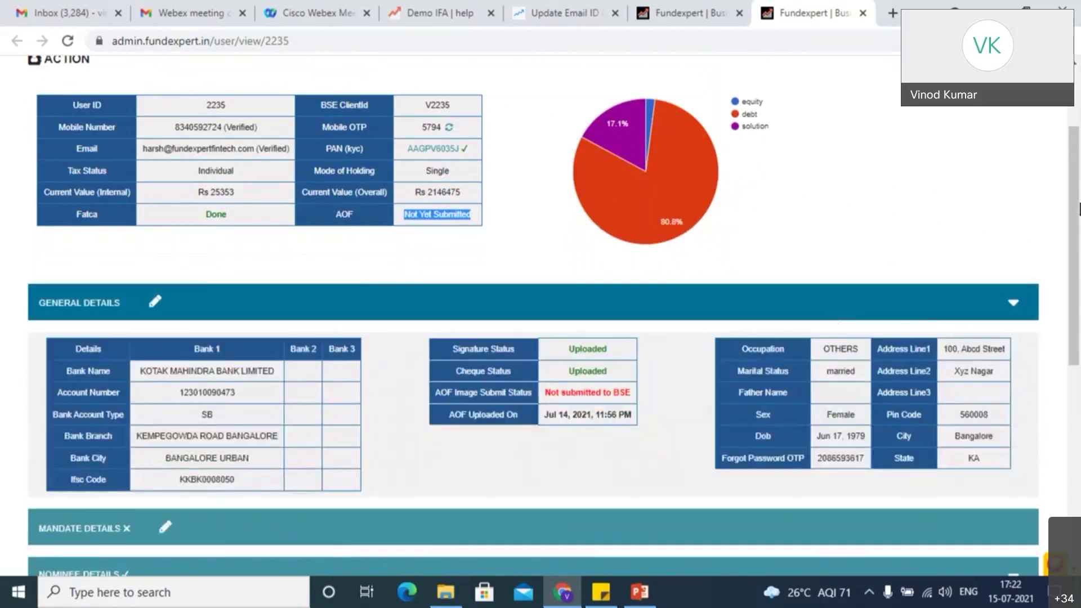
{"action": "left_click_drag", "start_coordinate": [1079, 178], "coordinate": [1079, 224]}
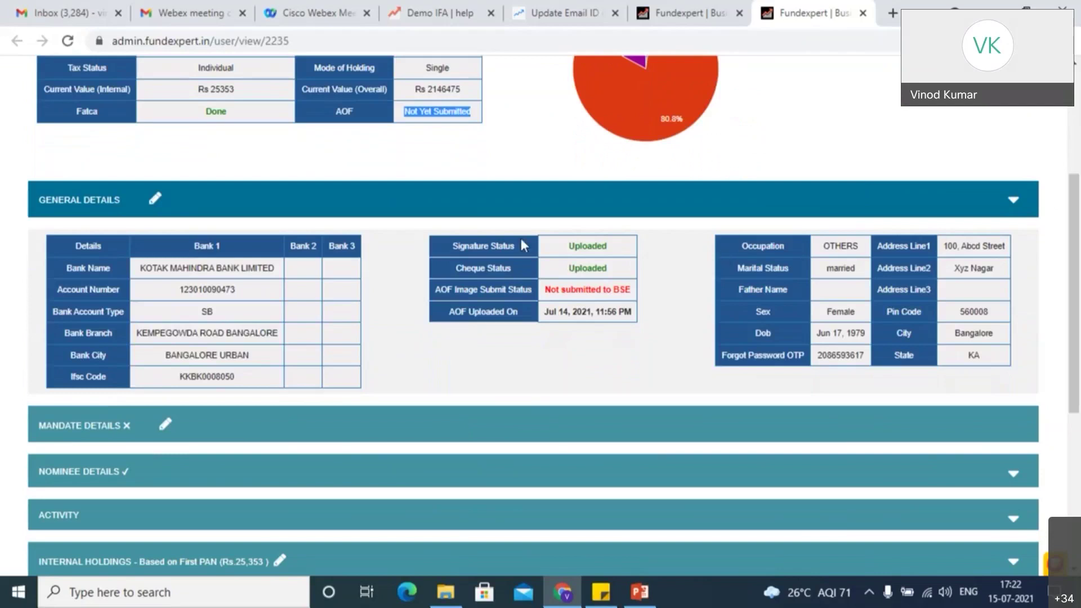
{"action": "left_click", "coordinate": [503, 256]}
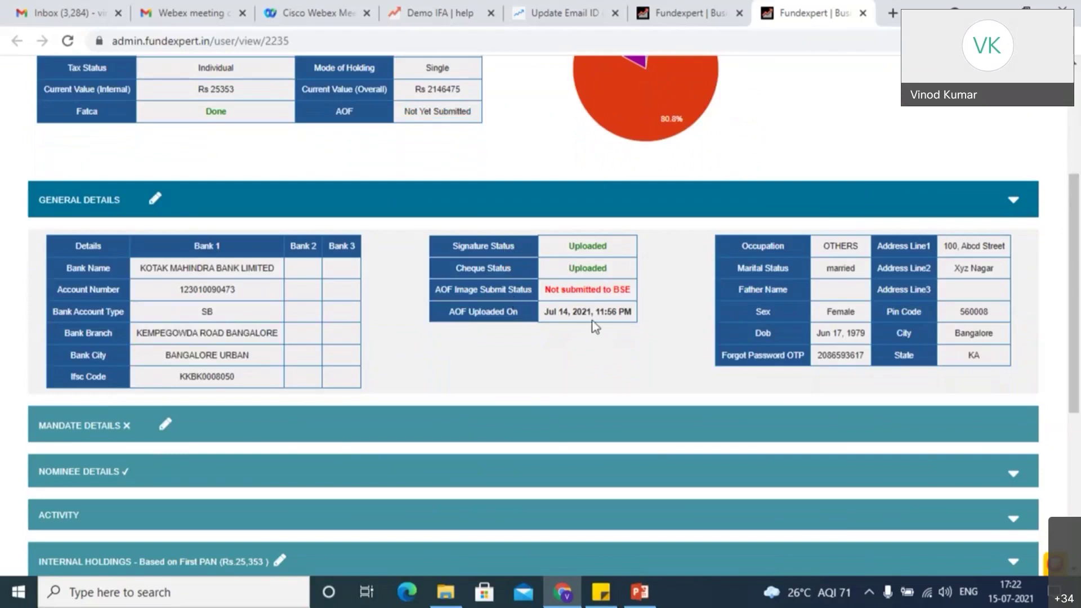
{"action": "double_click", "coordinate": [589, 267]}
{"action": "double_click", "coordinate": [589, 248]}
{"action": "triple_click", "coordinate": [595, 289]}
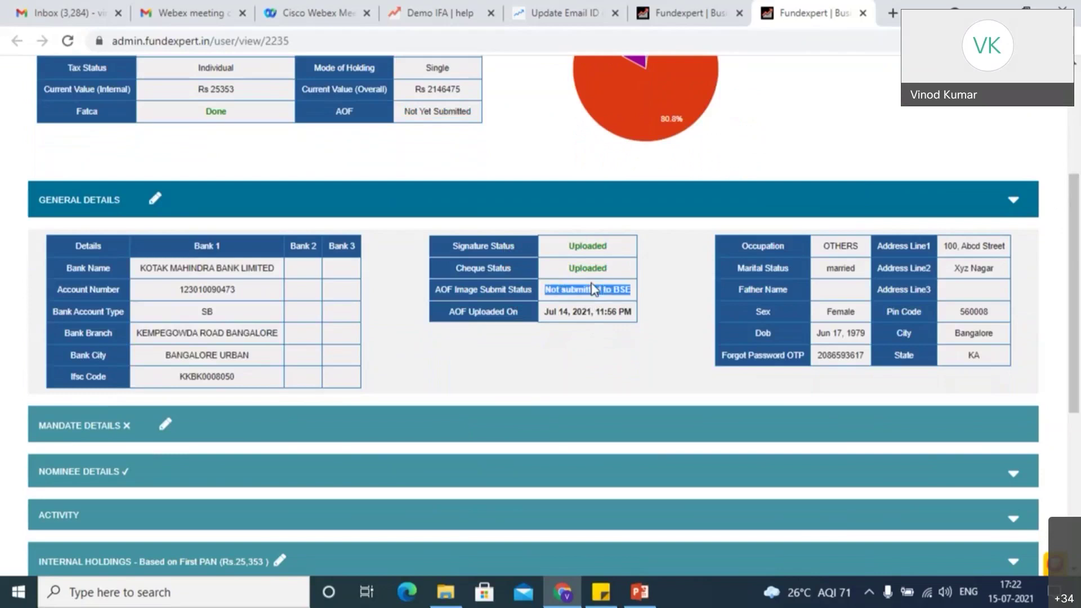
{"action": "left_click", "coordinate": [596, 270]}
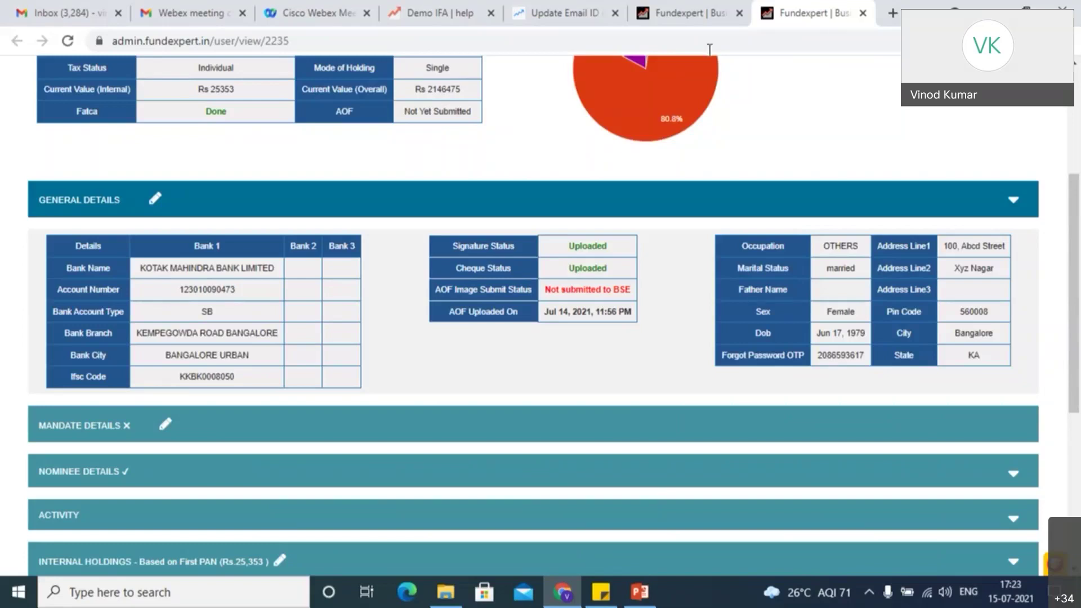
Clear the name search in the client list, filter AOF by Cheque not uploaded and look through the matching clients.
{"action": "left_click", "coordinate": [704, 18]}
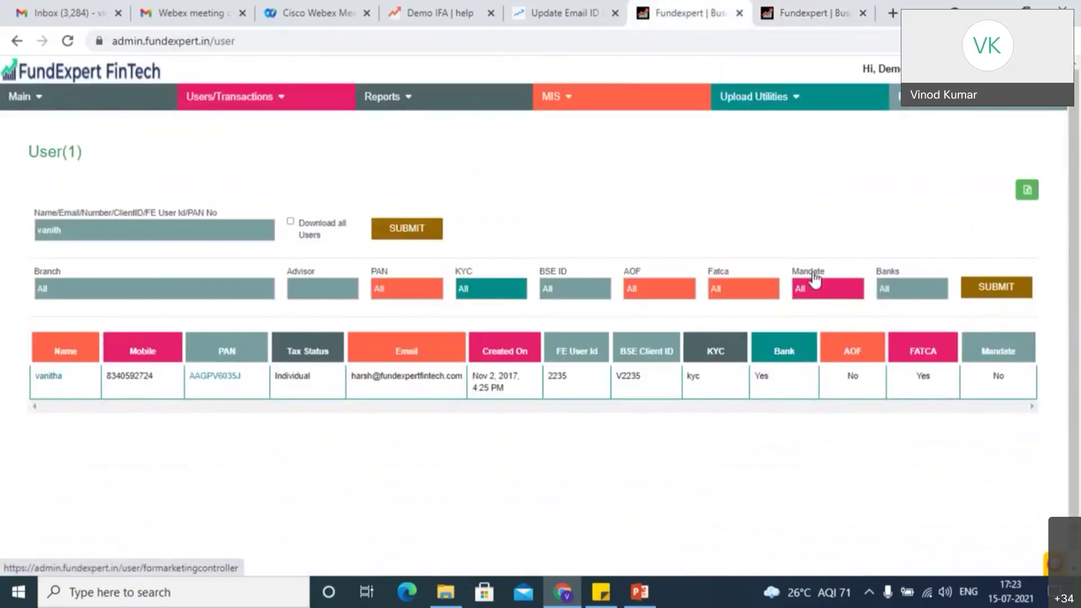
{"action": "double_click", "coordinate": [220, 226]}
{"action": "key", "text": "BackSpace"}
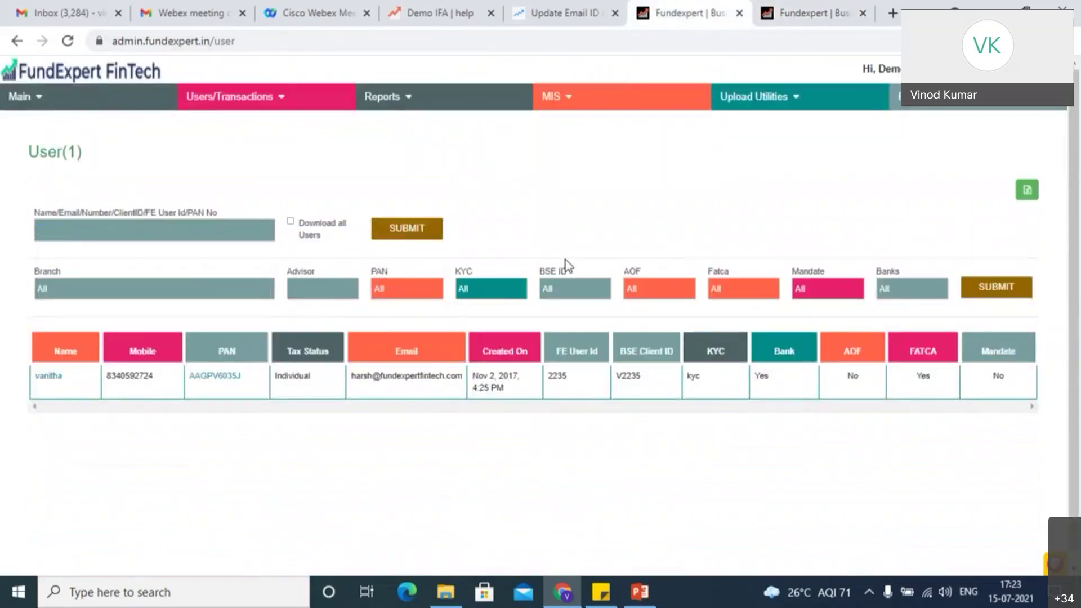
{"action": "left_click", "coordinate": [676, 288]}
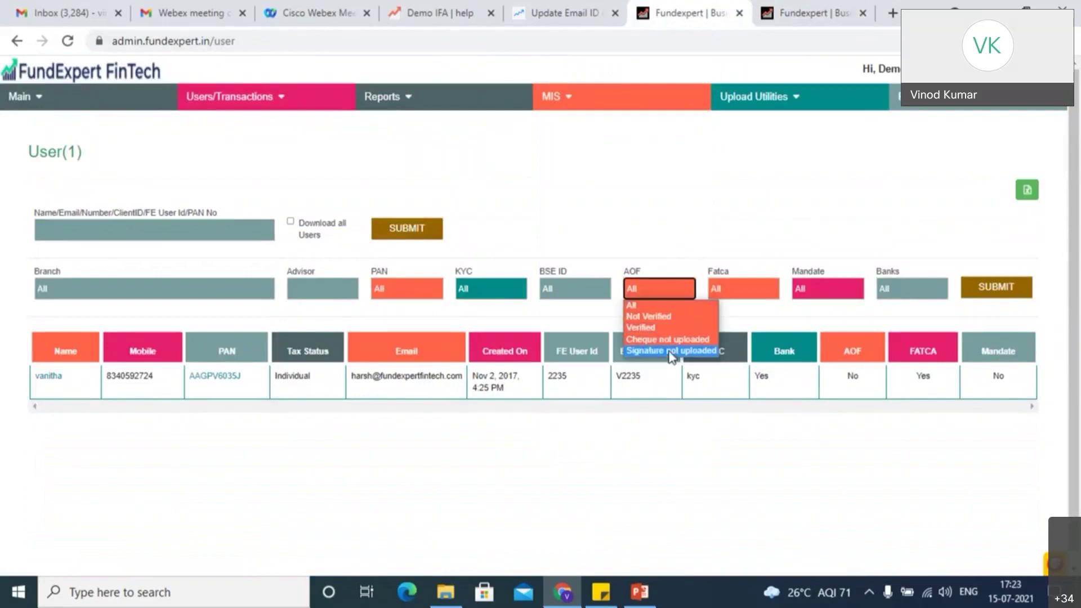
{"action": "left_click", "coordinate": [653, 340]}
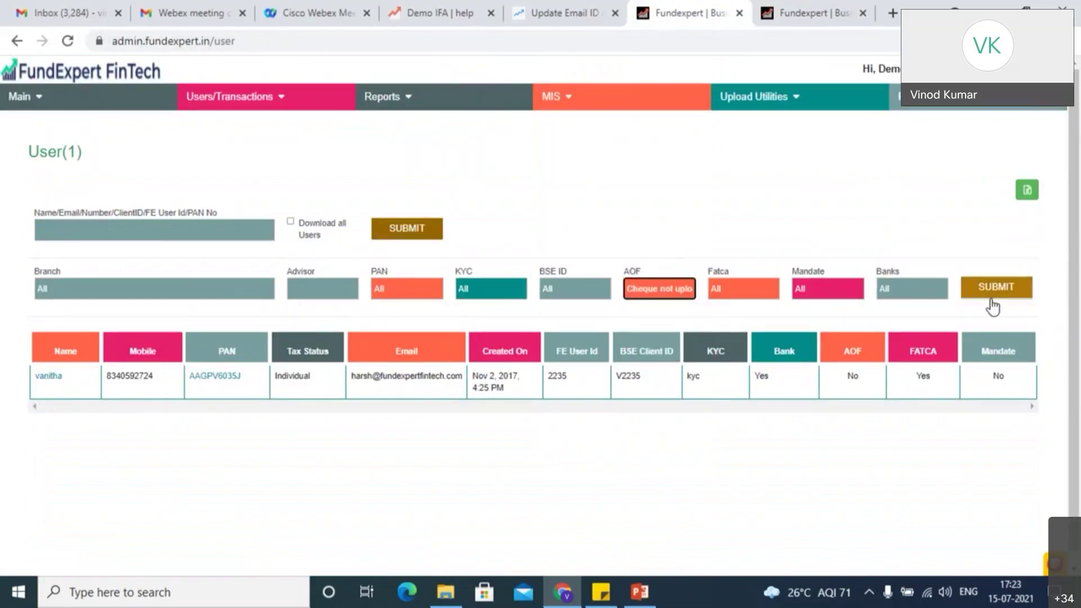
{"action": "left_click", "coordinate": [991, 298]}
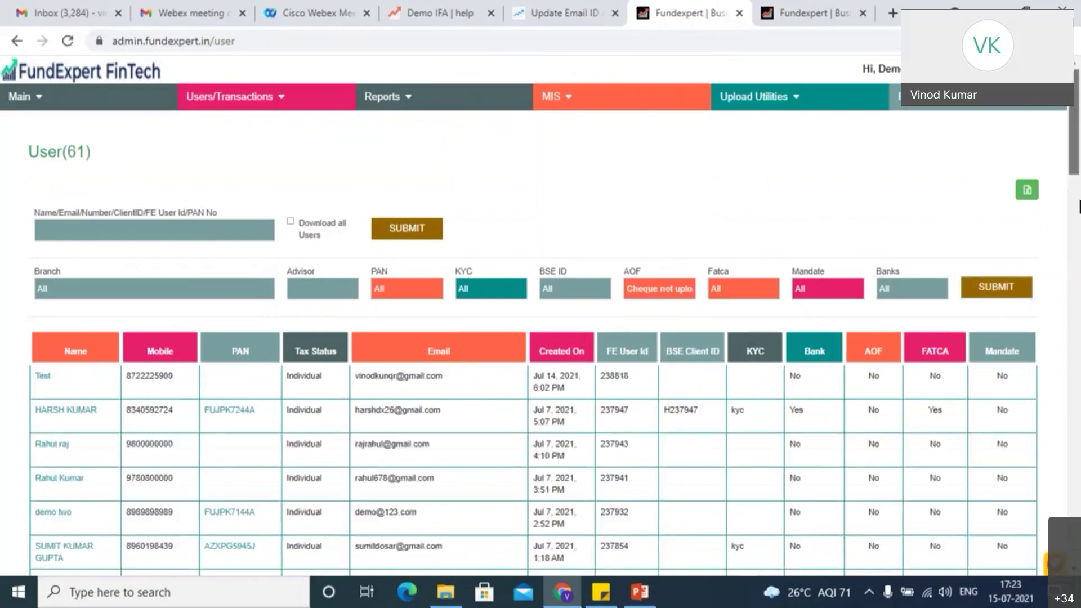
{"action": "scroll", "coordinate": [1079, 165], "scroll_direction": "down", "scroll_amount": 15}
{"action": "scroll", "coordinate": [642, 168], "scroll_direction": "up", "scroll_amount": 15}
Narrow the client list further by setting the BSE ID filter to Registered and applying it.
{"action": "left_click", "coordinate": [574, 288]}
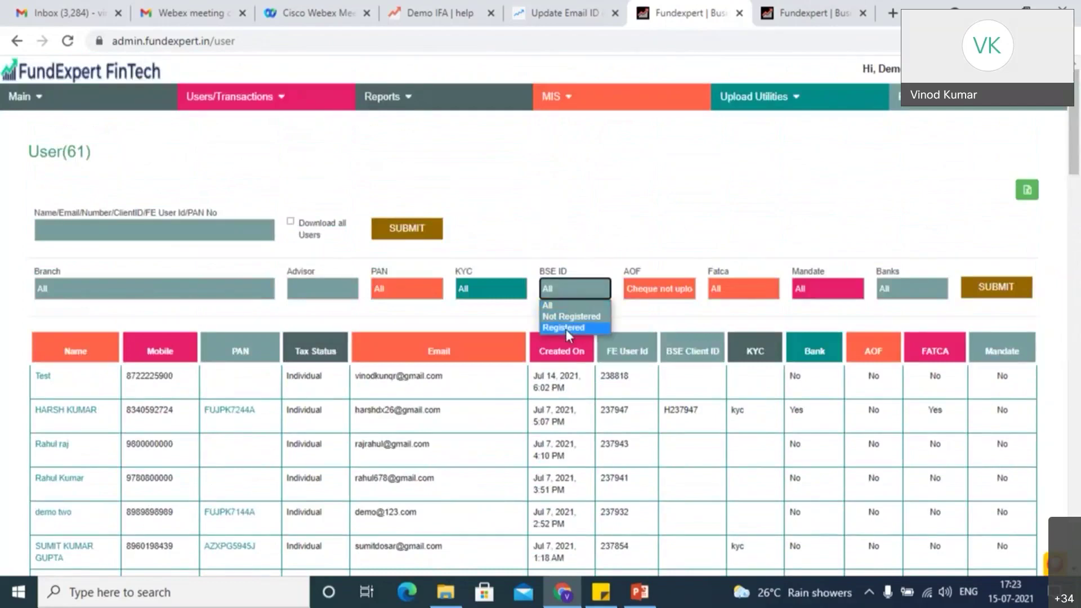
{"action": "left_click", "coordinate": [566, 328]}
{"action": "left_click", "coordinate": [1019, 302]}
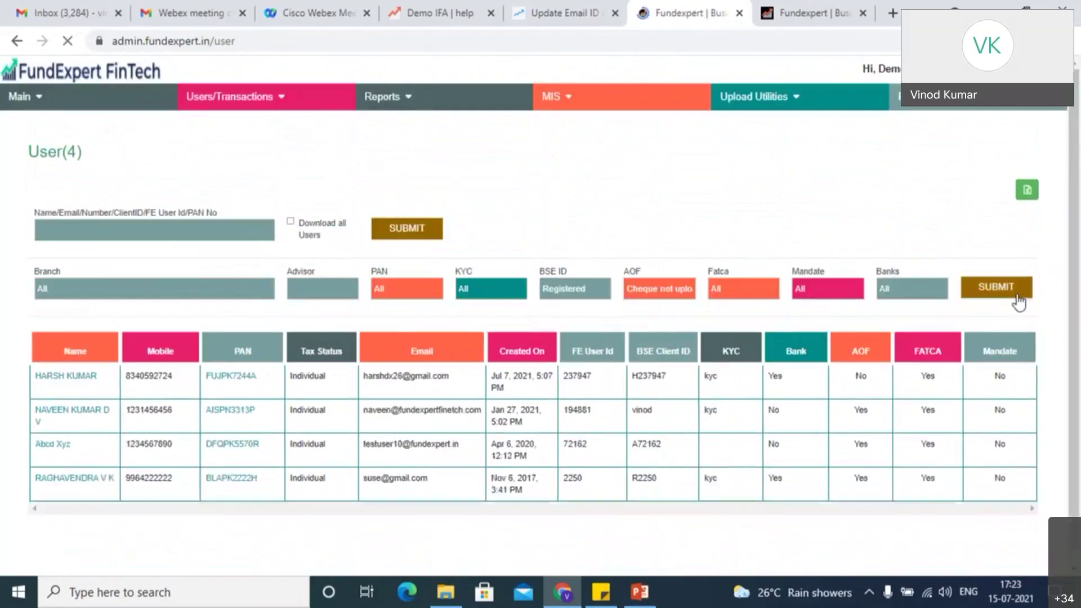
{"action": "scroll", "coordinate": [1077, 162], "scroll_direction": "down", "scroll_amount": 1}
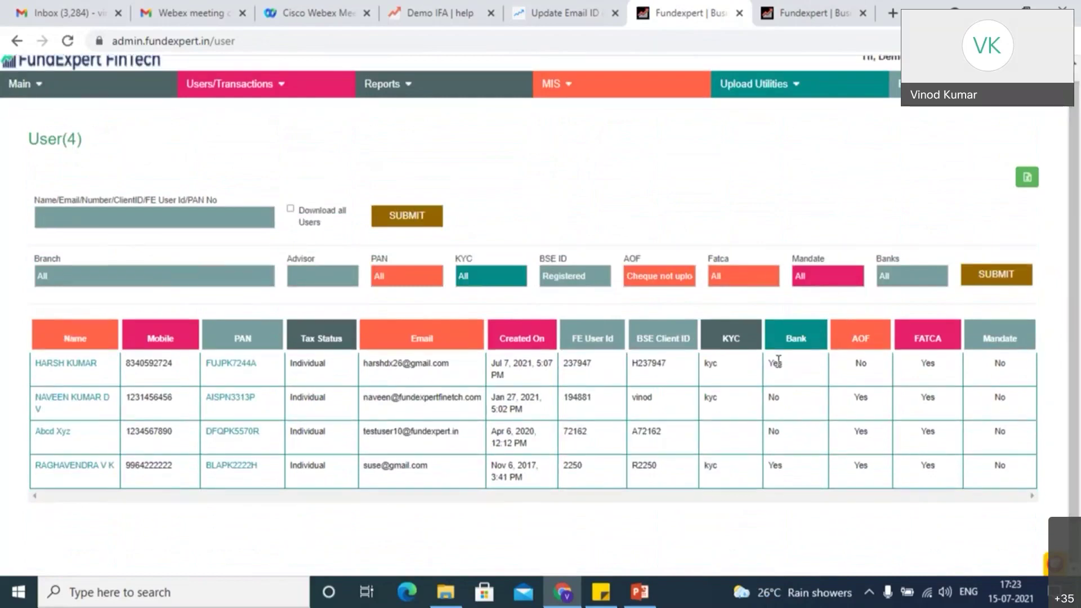
Return to the client's profile and examine the Forgot Password OTP and Mobile OTP fields.
{"action": "left_click", "coordinate": [823, 8]}
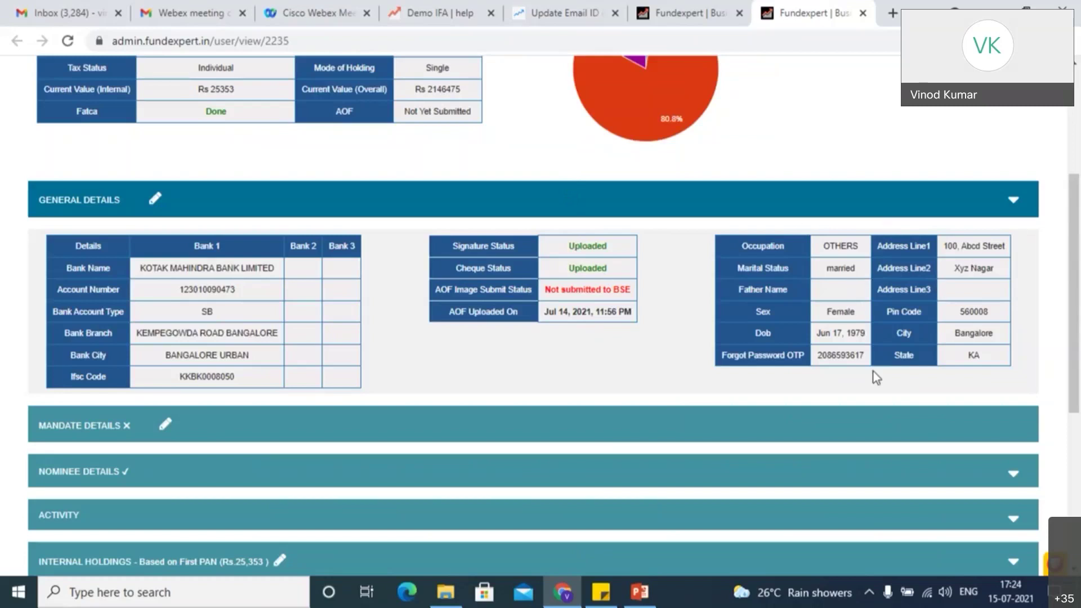
{"action": "triple_click", "coordinate": [745, 363]}
{"action": "double_click", "coordinate": [834, 354]}
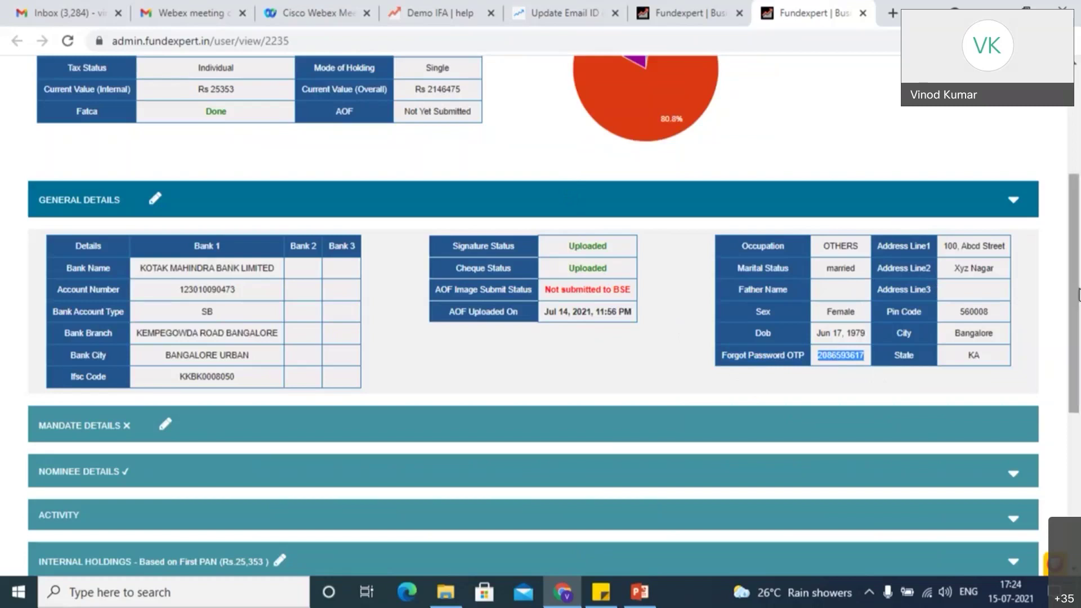
{"action": "scroll", "coordinate": [496, 281], "scroll_direction": "up", "scroll_amount": 4}
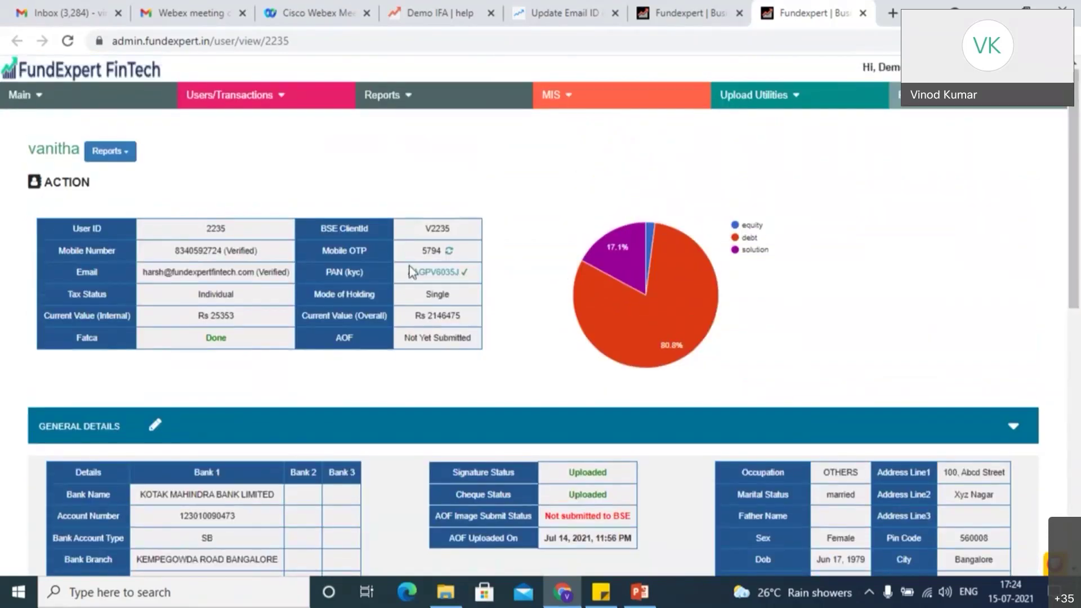
{"action": "double_click", "coordinate": [434, 252]}
{"action": "scroll", "coordinate": [1080, 179], "scroll_direction": "down", "scroll_amount": 4}
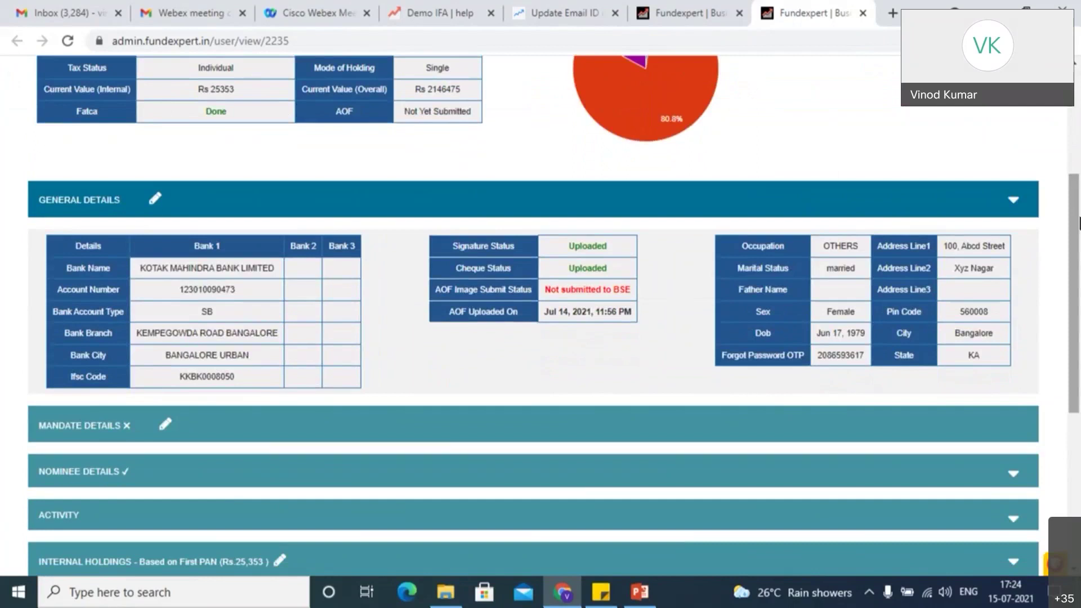
{"action": "double_click", "coordinate": [850, 351]}
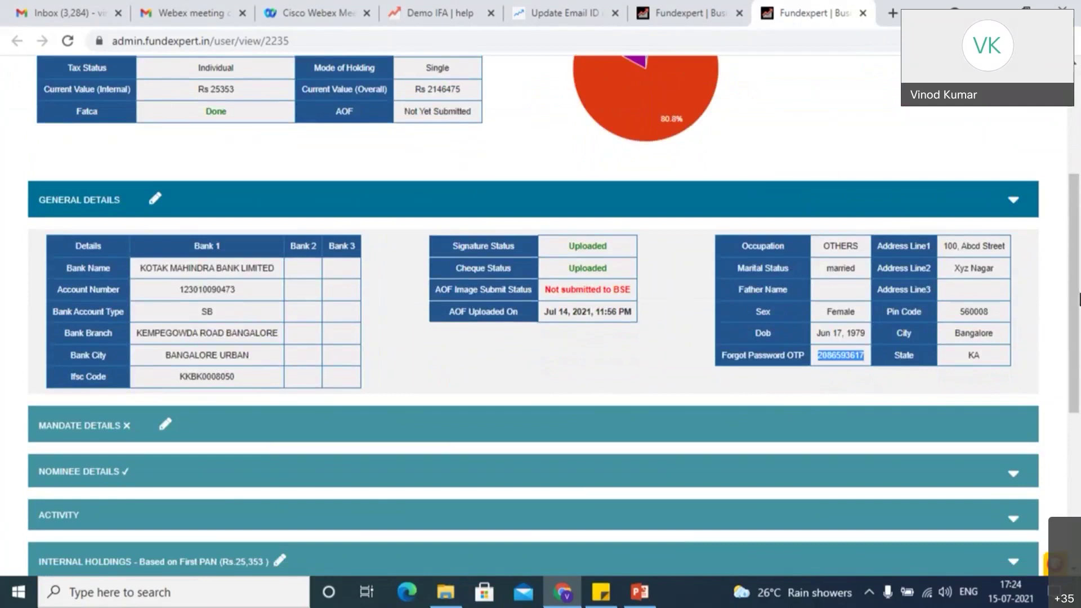
Expand the Mandate Details section and examine the mandate ID and status of the NACH mandate.
{"action": "left_click_drag", "start_coordinate": [1079, 277], "coordinate": [1079, 330]}
{"action": "left_click", "coordinate": [582, 316]}
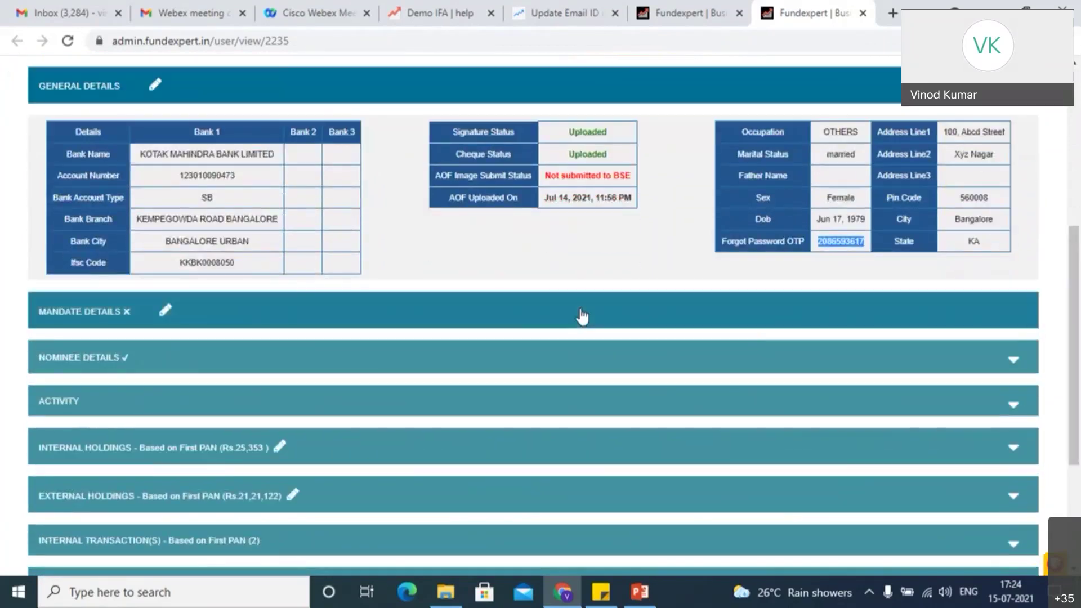
{"action": "left_click_drag", "start_coordinate": [1078, 221], "coordinate": [1078, 269]}
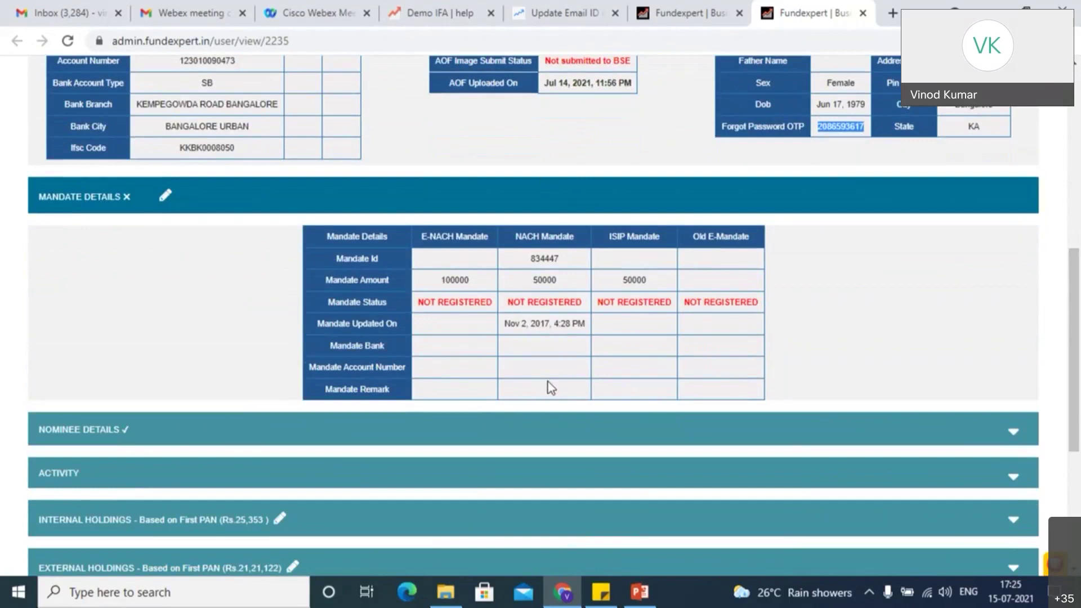
{"action": "left_click", "coordinate": [385, 388]}
{"action": "double_click", "coordinate": [541, 258]}
{"action": "left_click", "coordinate": [557, 315]}
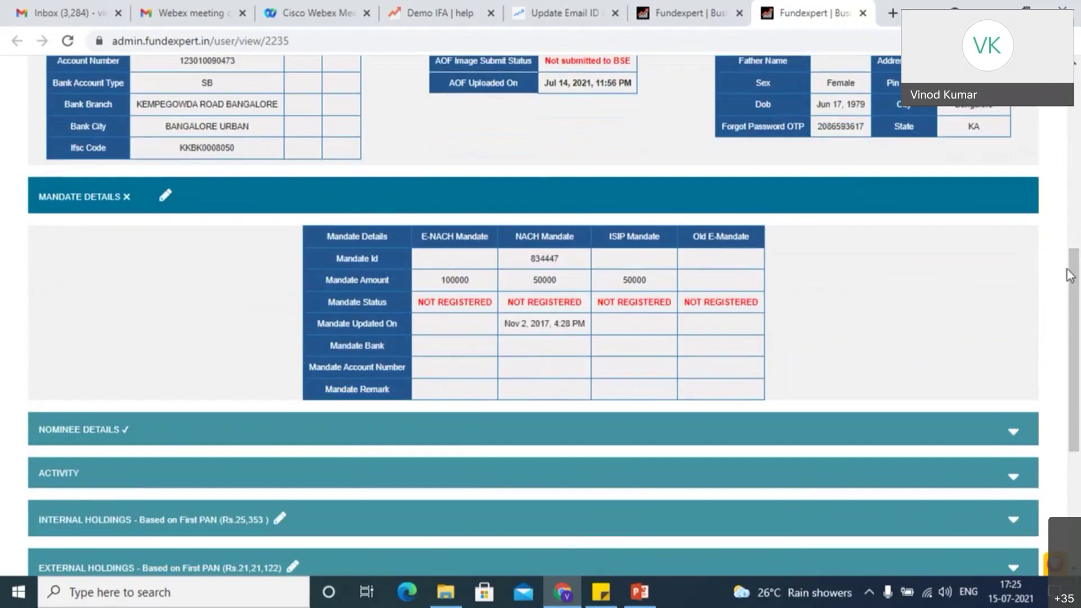
Expand the Nominee Details and Activity sections to view the nominee record and the client's login activity.
{"action": "scroll", "coordinate": [1076, 274], "scroll_direction": "down", "scroll_amount": 1}
{"action": "left_click", "coordinate": [862, 372]}
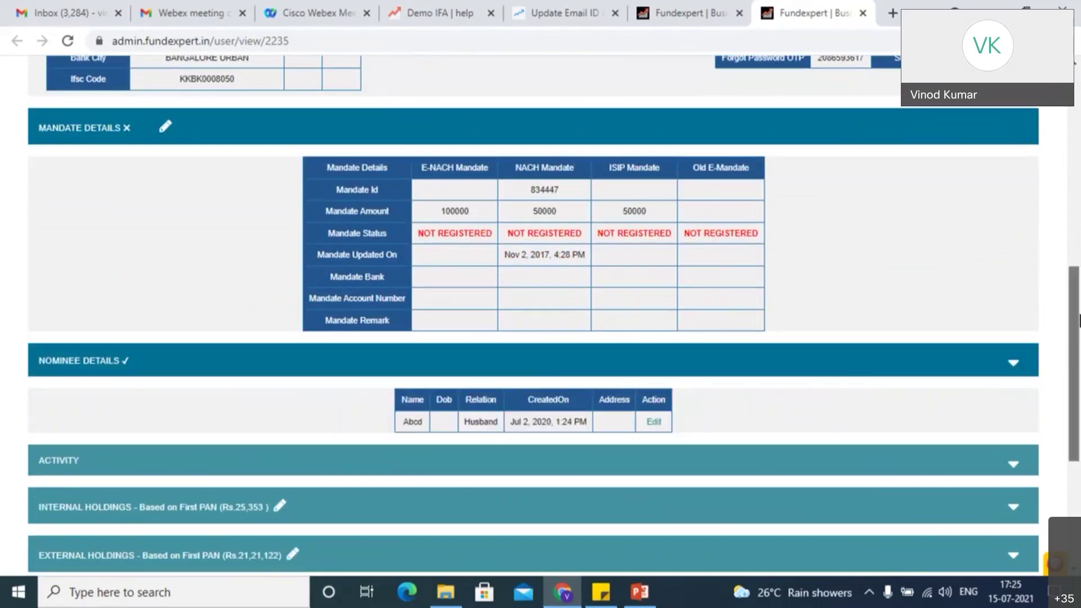
{"action": "scroll", "coordinate": [1066, 321], "scroll_direction": "down", "scroll_amount": 2}
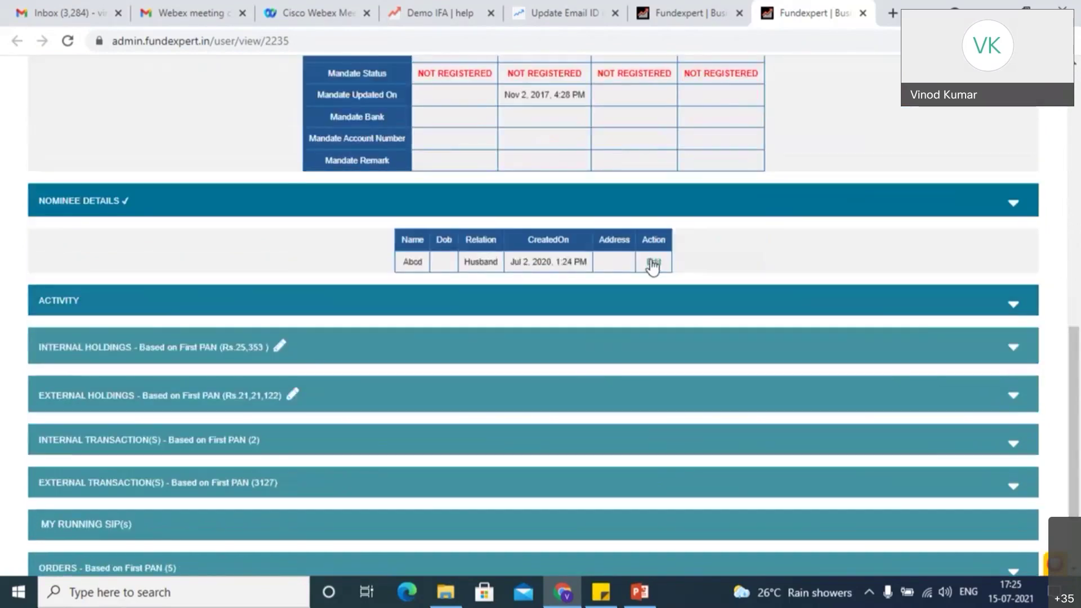
{"action": "left_click", "coordinate": [624, 316]}
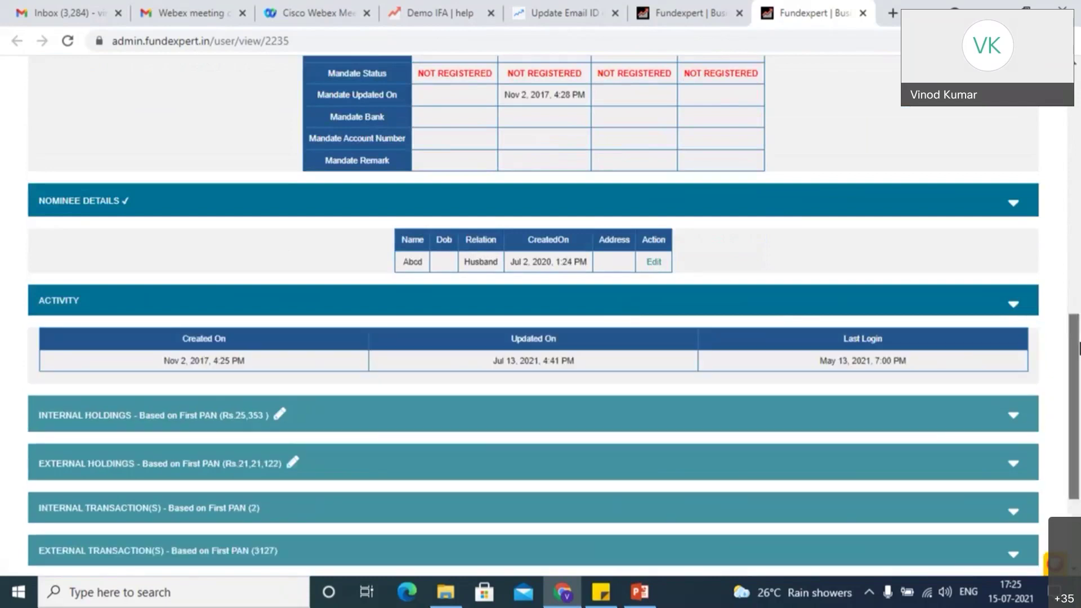
{"action": "scroll", "coordinate": [722, 291], "scroll_direction": "down", "scroll_amount": 1}
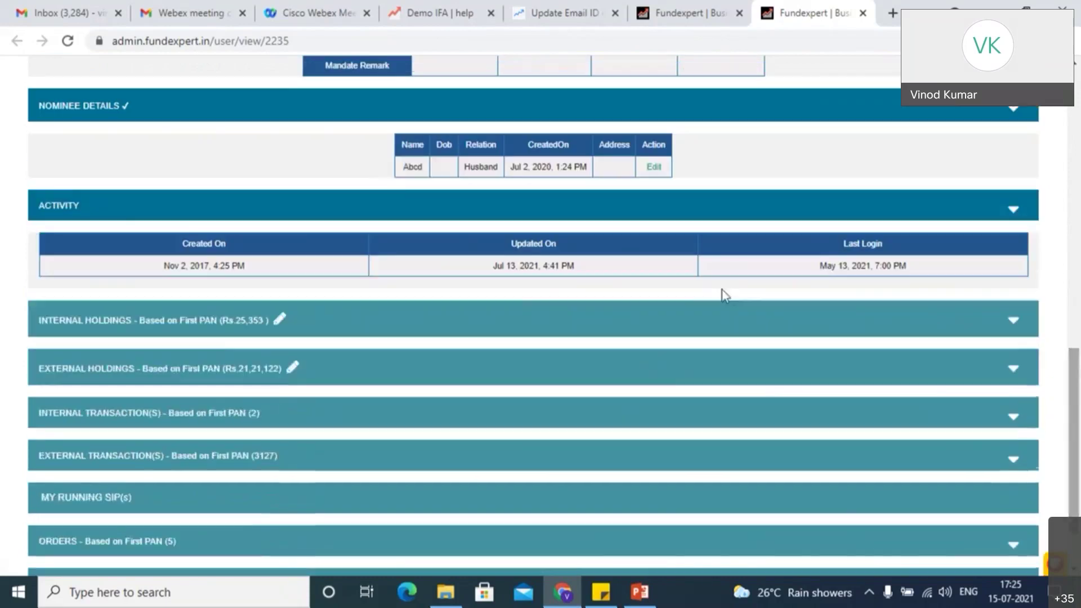
Examine the Updated On and Last Login dates in the Activity section and expand the Internal Holdings section.
{"action": "triple_click", "coordinate": [541, 264]}
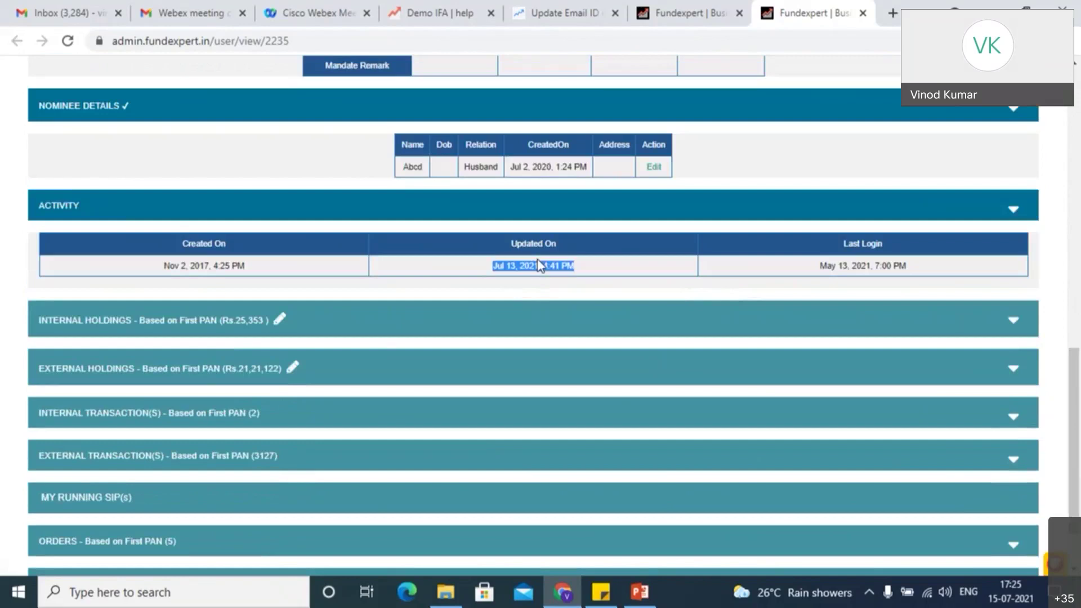
{"action": "triple_click", "coordinate": [891, 263]}
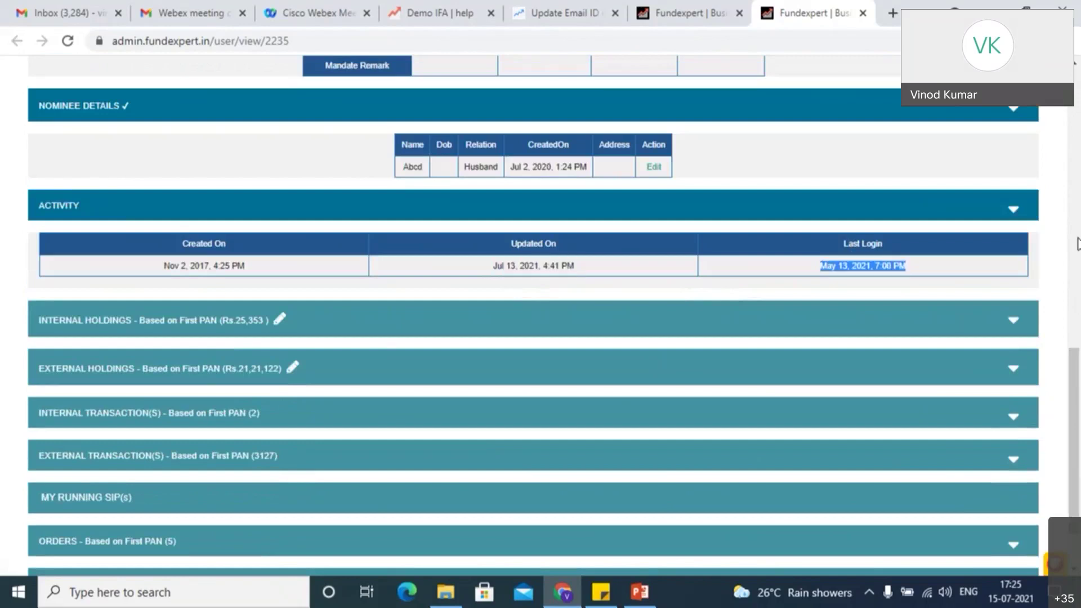
{"action": "scroll", "coordinate": [732, 282], "scroll_direction": "down", "scroll_amount": 1}
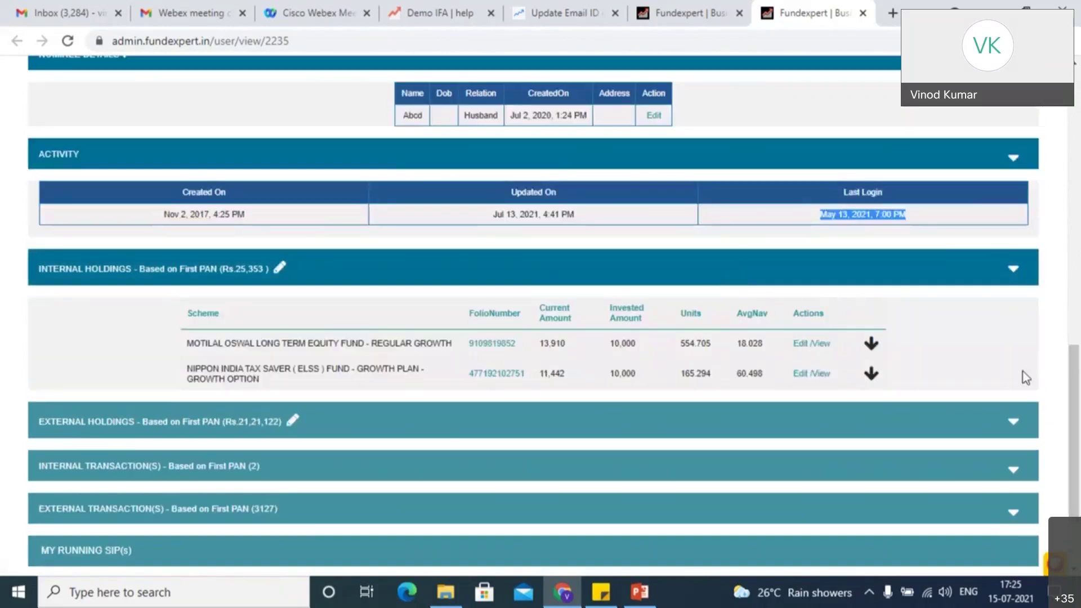
Expand the order details of the Motilal Oswal Long Term Equity and Nippon India Tax Saver internal holdings.
{"action": "left_click_drag", "start_coordinate": [1070, 363], "coordinate": [1071, 387]}
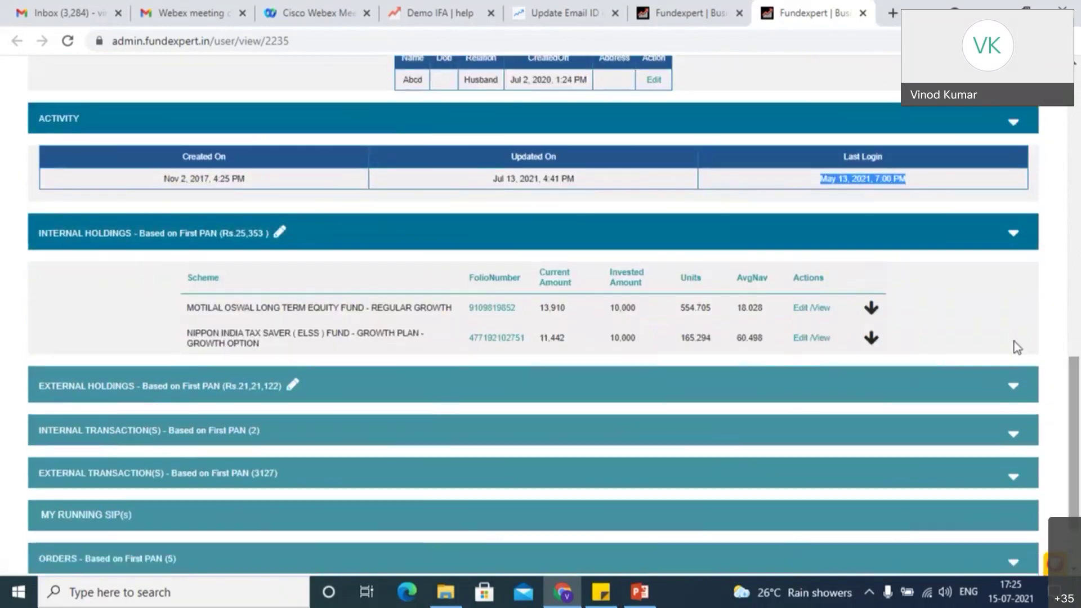
{"action": "left_click", "coordinate": [870, 309]}
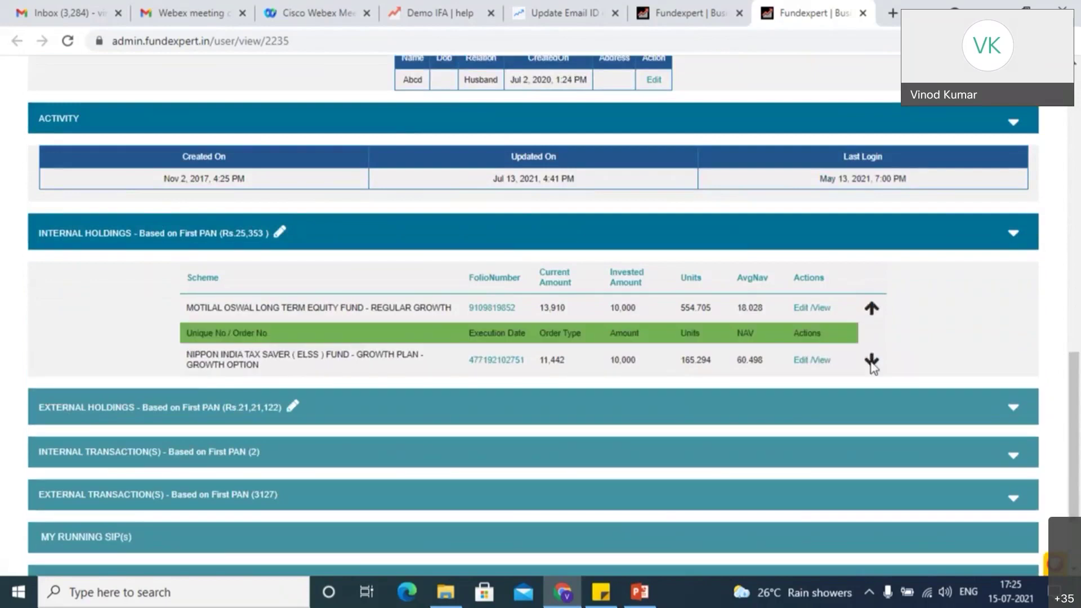
{"action": "left_click", "coordinate": [872, 359]}
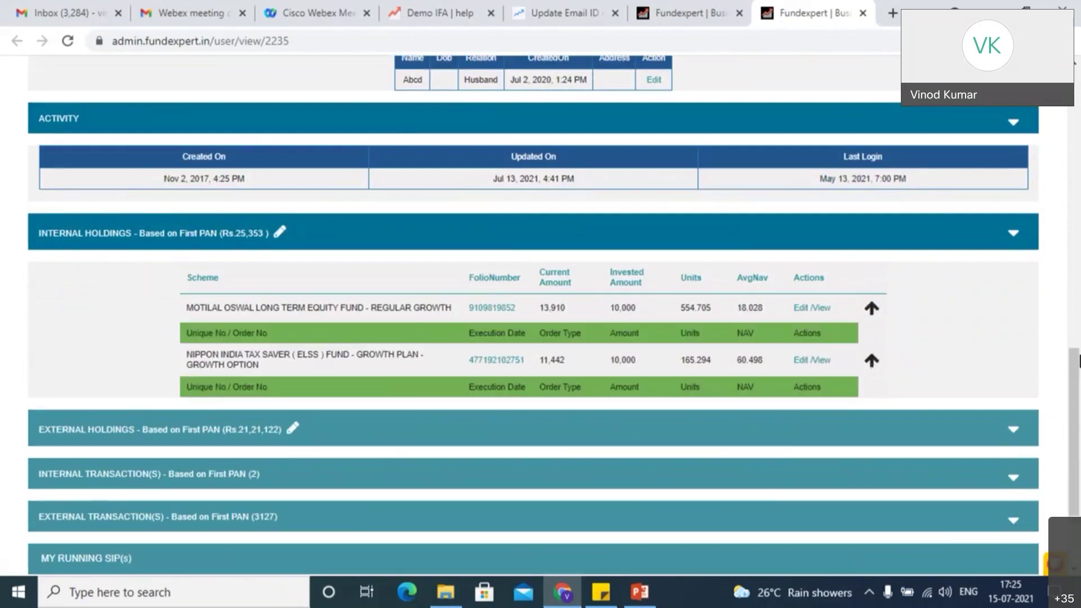
Expand External Holdings and view the order details of the Aditya Birla Sun Life Equity Advantage Fund holding with 1,000 invested.
{"action": "left_click_drag", "start_coordinate": [1076, 383], "coordinate": [1075, 429]}
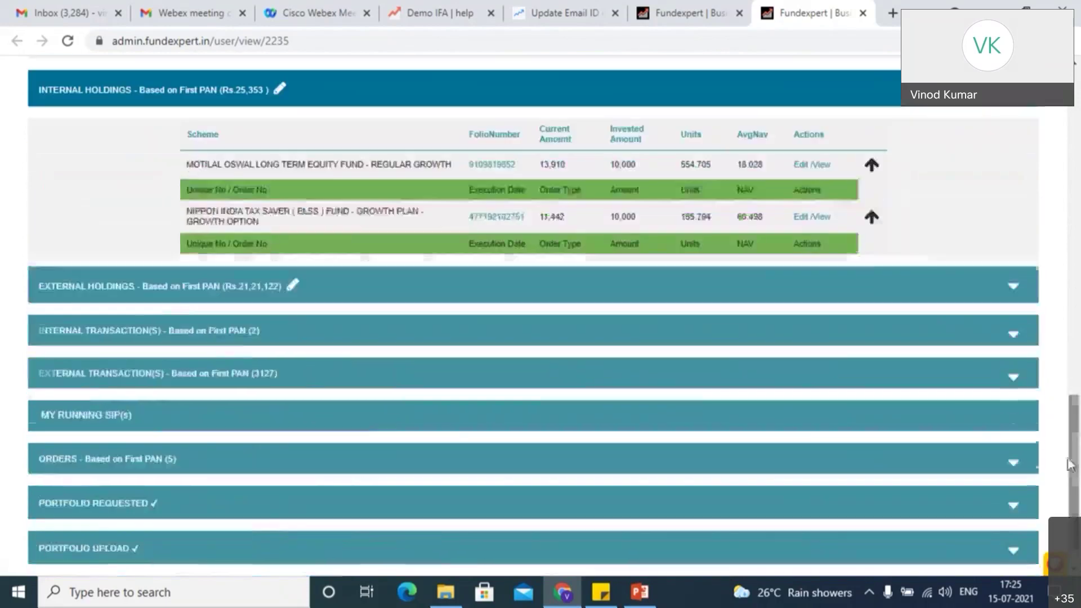
{"action": "left_click", "coordinate": [872, 279]}
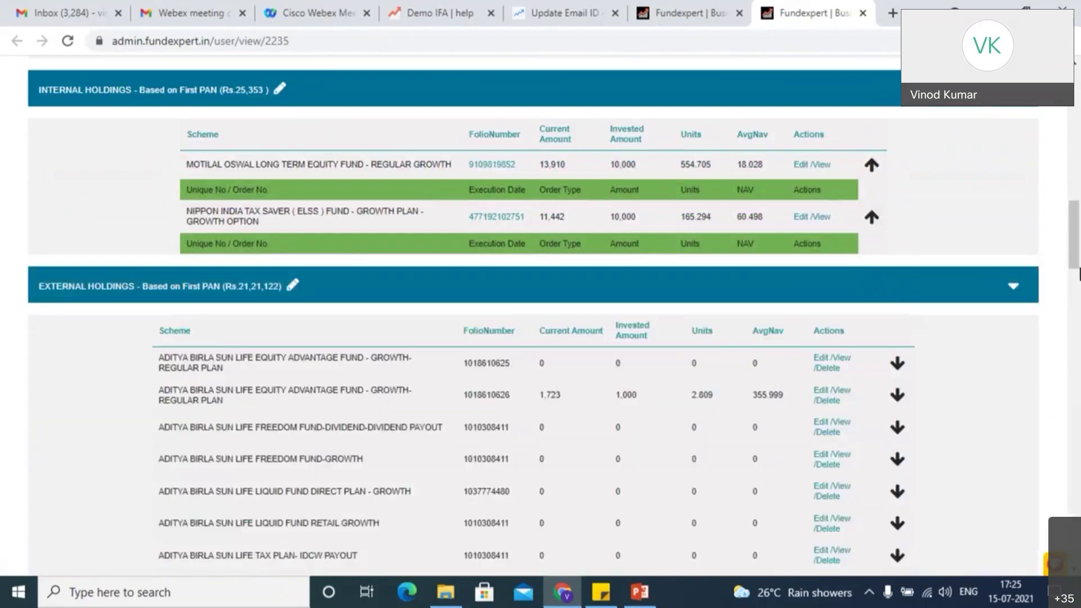
{"action": "mouse_move", "coordinate": [1078, 270]}
{"action": "left_mouse_down"}
{"action": "mouse_move", "coordinate": [1076, 534]}
{"action": "mouse_move", "coordinate": [1078, 267]}
{"action": "left_mouse_up"}
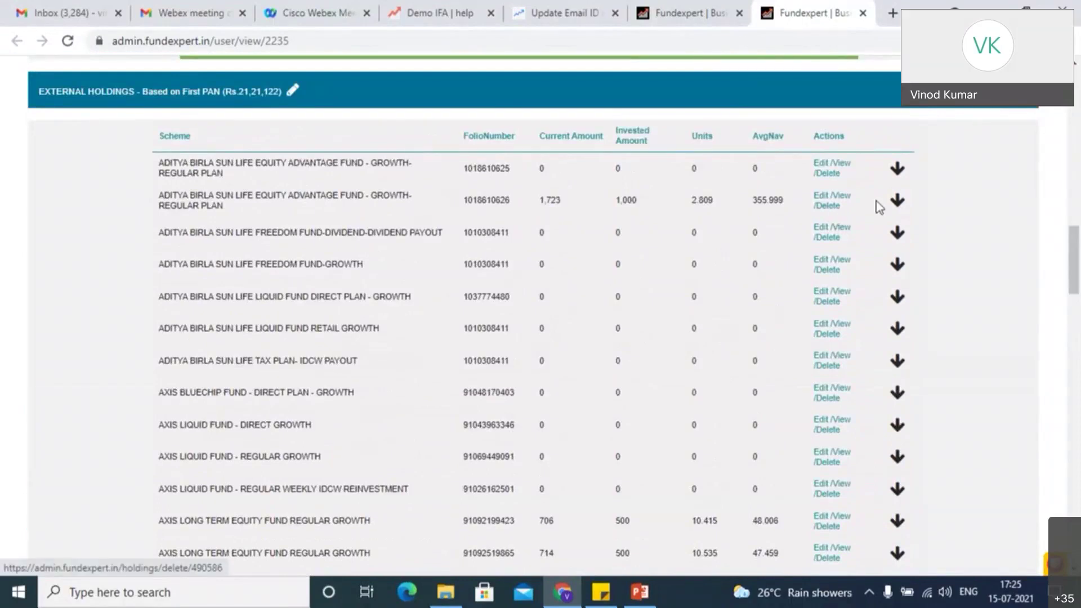
{"action": "left_click", "coordinate": [897, 201]}
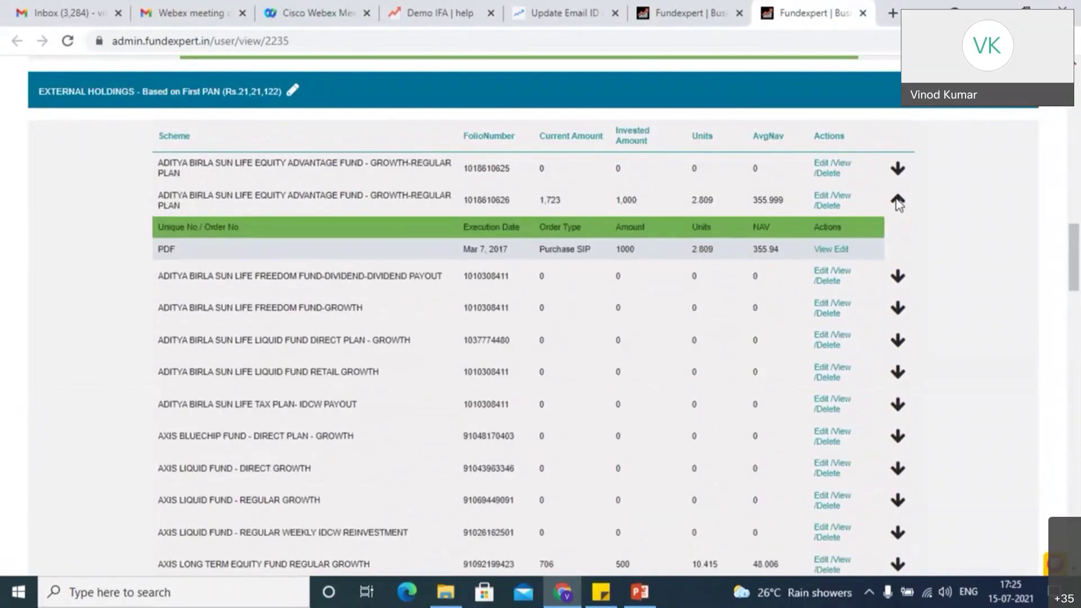
{"action": "left_click", "coordinate": [898, 201]}
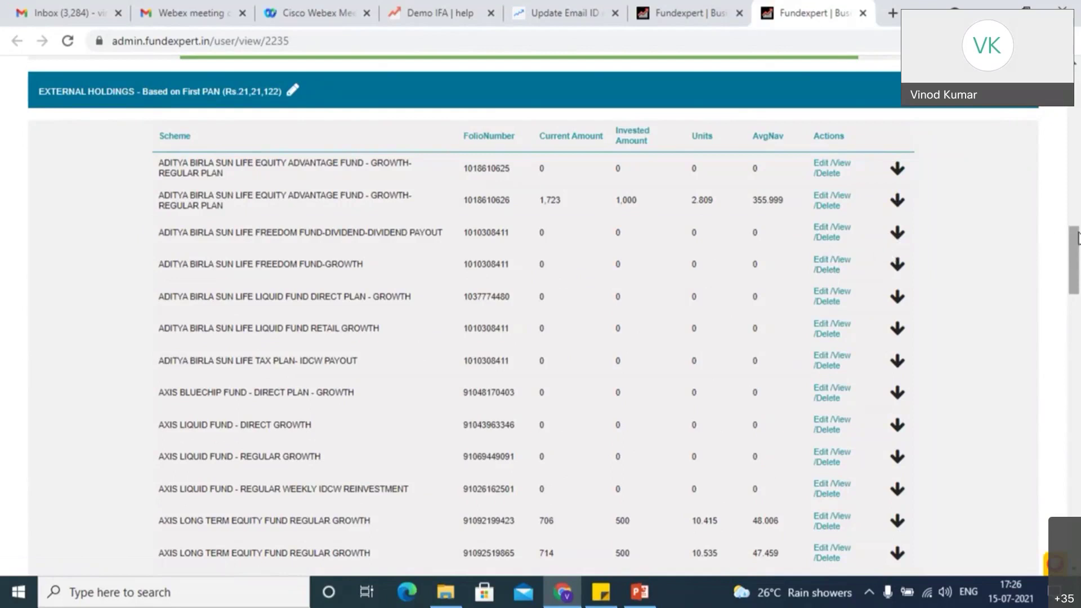
View the order details of the Aditya Birla Sun Life Freedom Fund-Growth holding, collapse them and close the External Holdings section.
{"action": "scroll", "coordinate": [1077, 237], "scroll_direction": "down", "scroll_amount": 2}
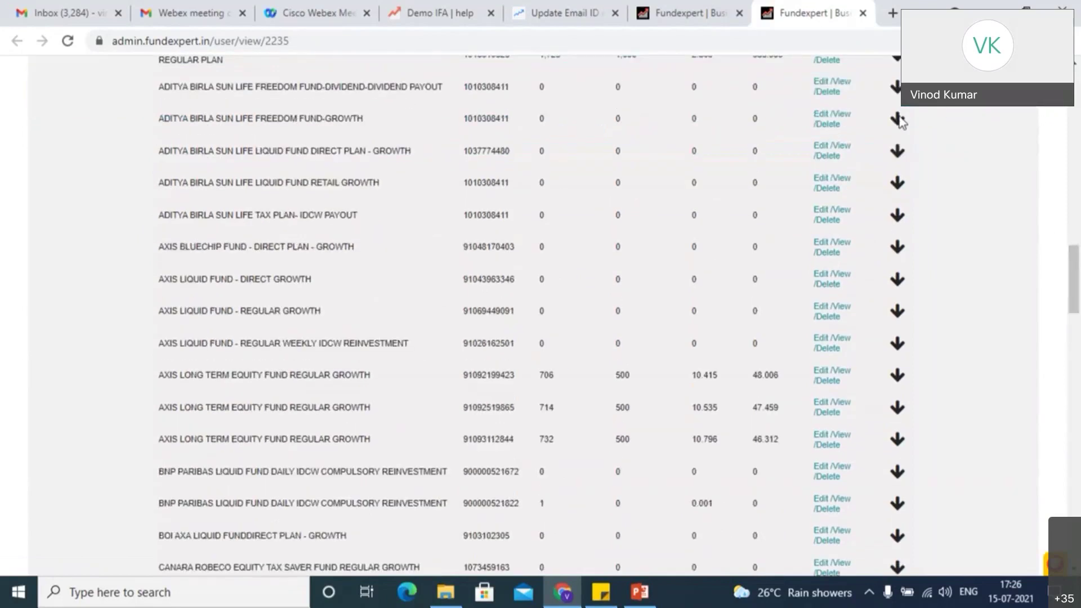
{"action": "left_click", "coordinate": [898, 120]}
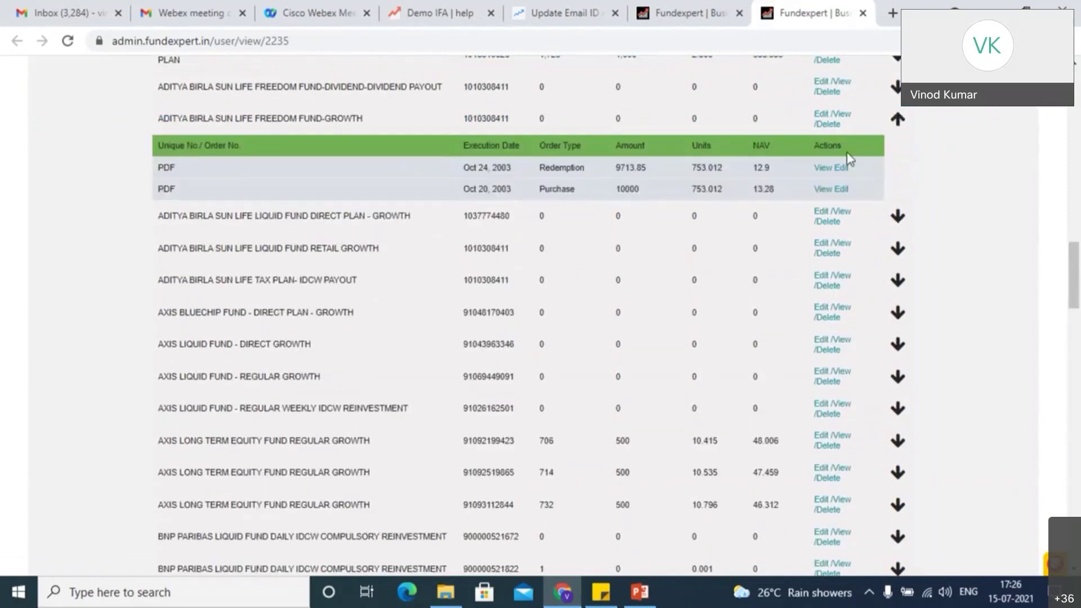
{"action": "left_click", "coordinate": [898, 121]}
{"action": "left_click_drag", "start_coordinate": [1078, 296], "coordinate": [1080, 263]}
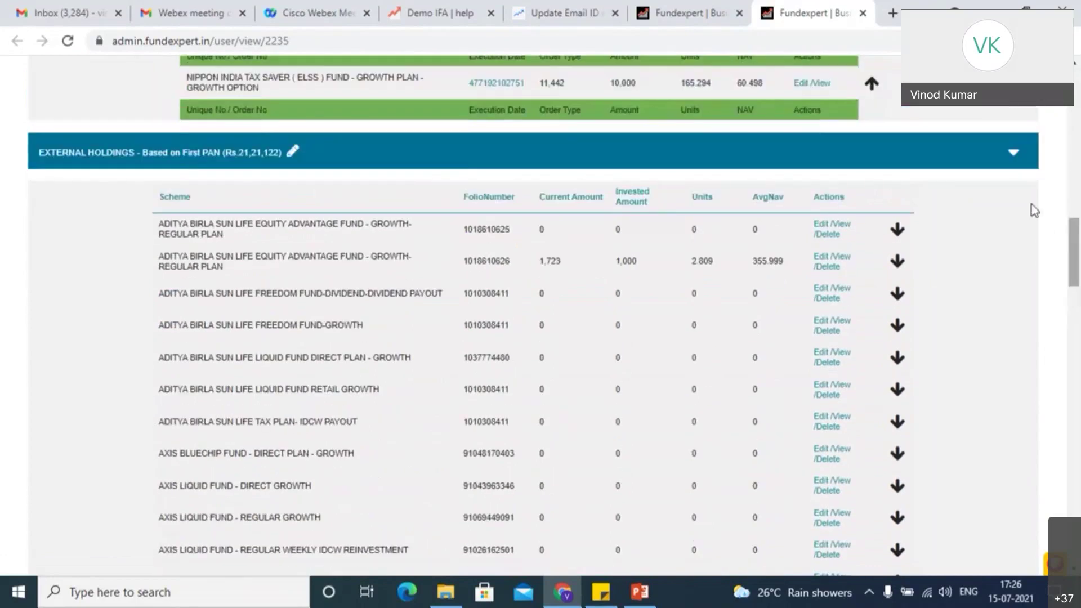
{"action": "left_click", "coordinate": [1017, 162]}
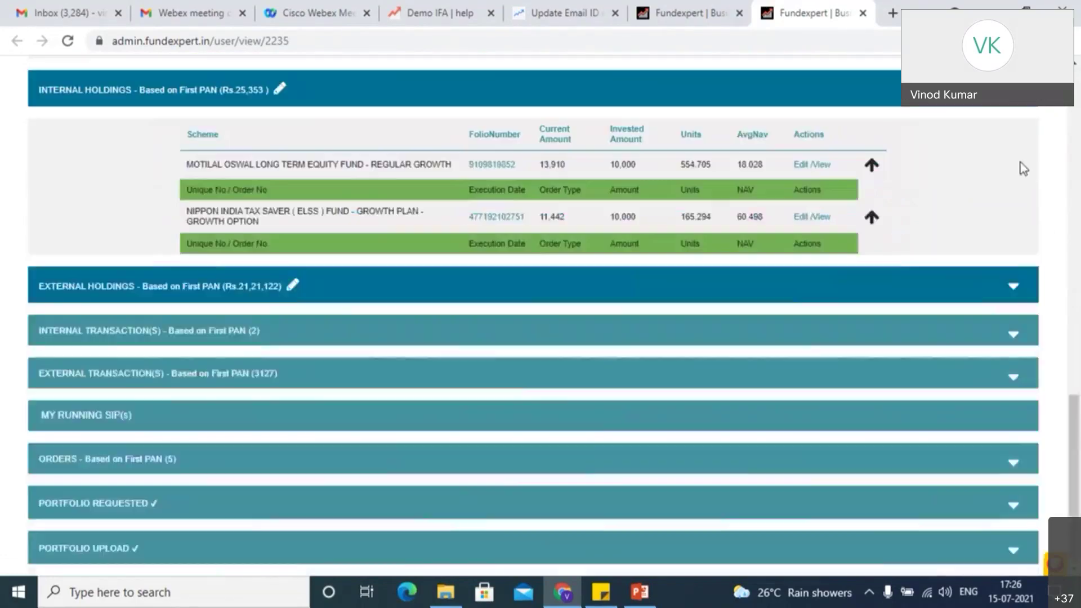
Expand the Internal Transactions and External Transactions sections to view the records, and collapse External Transactions.
{"action": "left_click", "coordinate": [536, 339]}
{"action": "left_click_drag", "start_coordinate": [1075, 428], "coordinate": [1076, 458]}
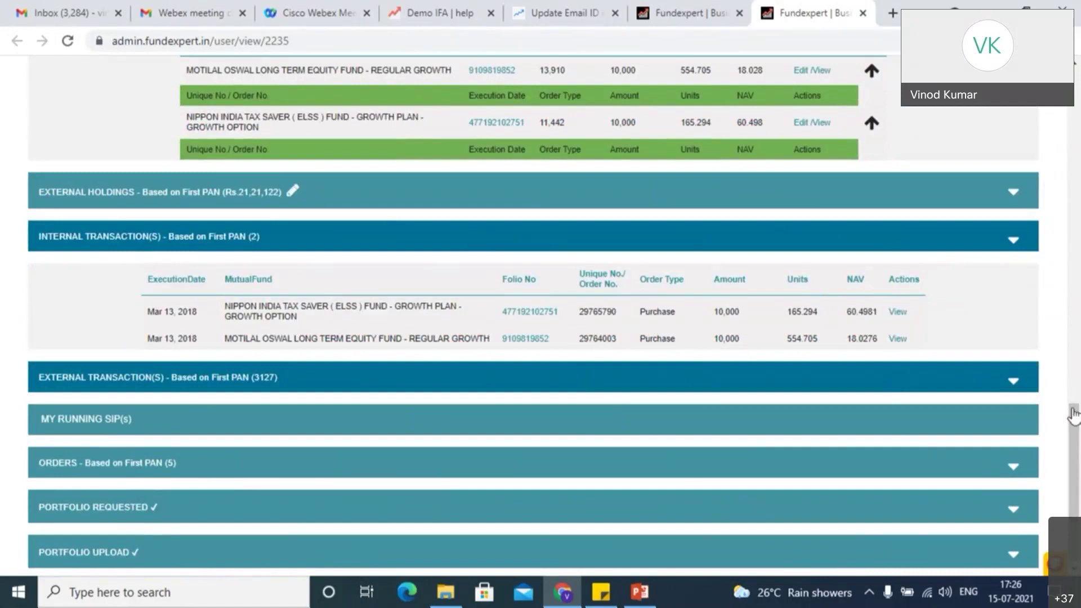
{"action": "left_click", "coordinate": [782, 396]}
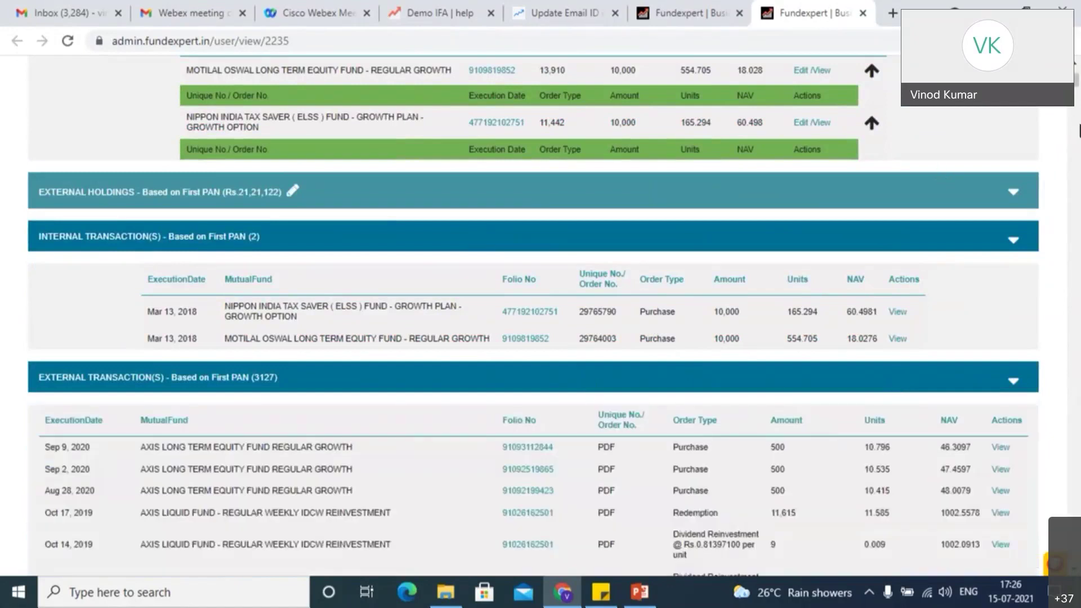
{"action": "left_click", "coordinate": [989, 377]}
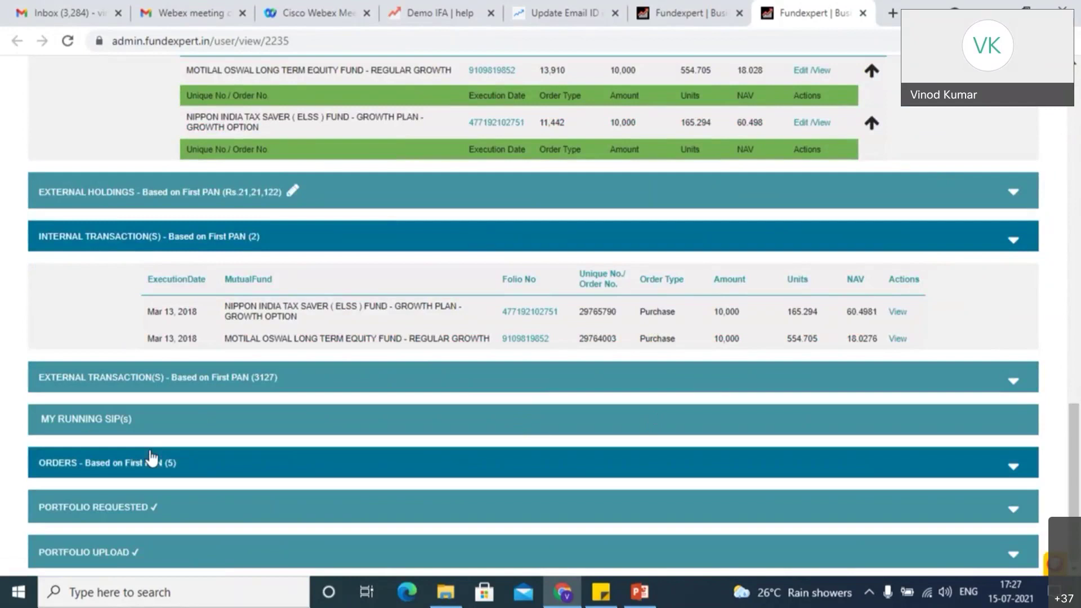
Expand the Orders and Portfolio Requested sections to view the client's fund orders and portfolio request records.
{"action": "left_click", "coordinate": [182, 473]}
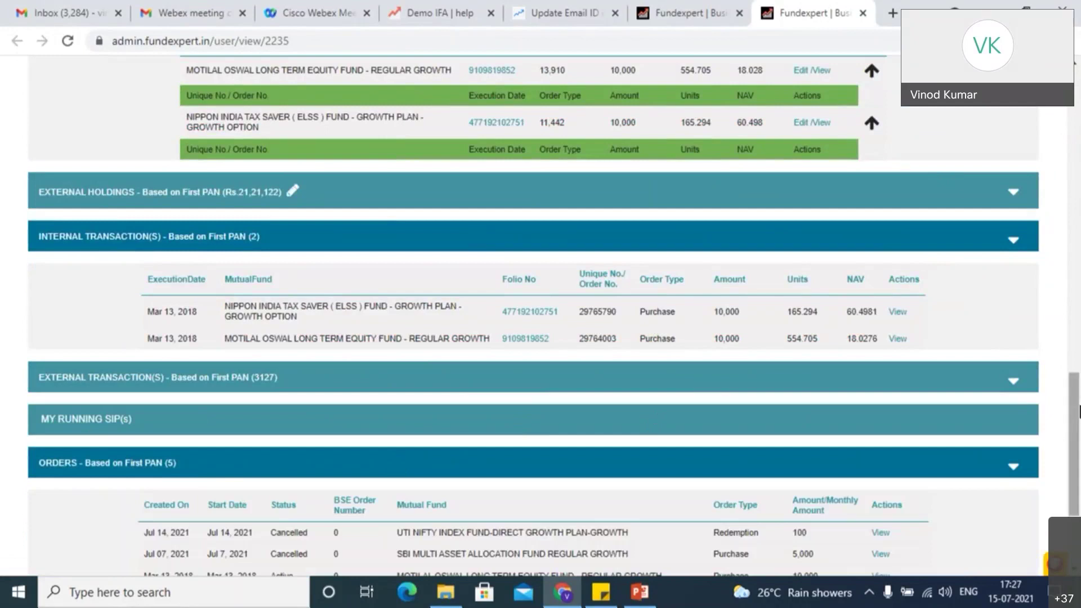
{"action": "scroll", "coordinate": [1078, 411], "scroll_direction": "down", "scroll_amount": 3}
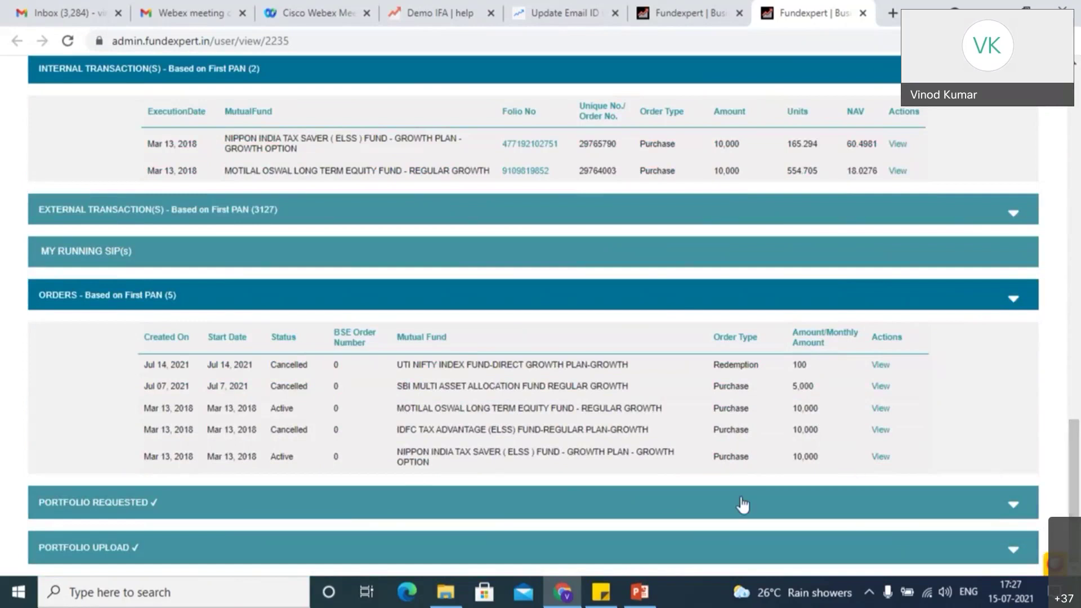
{"action": "left_click", "coordinate": [716, 505]}
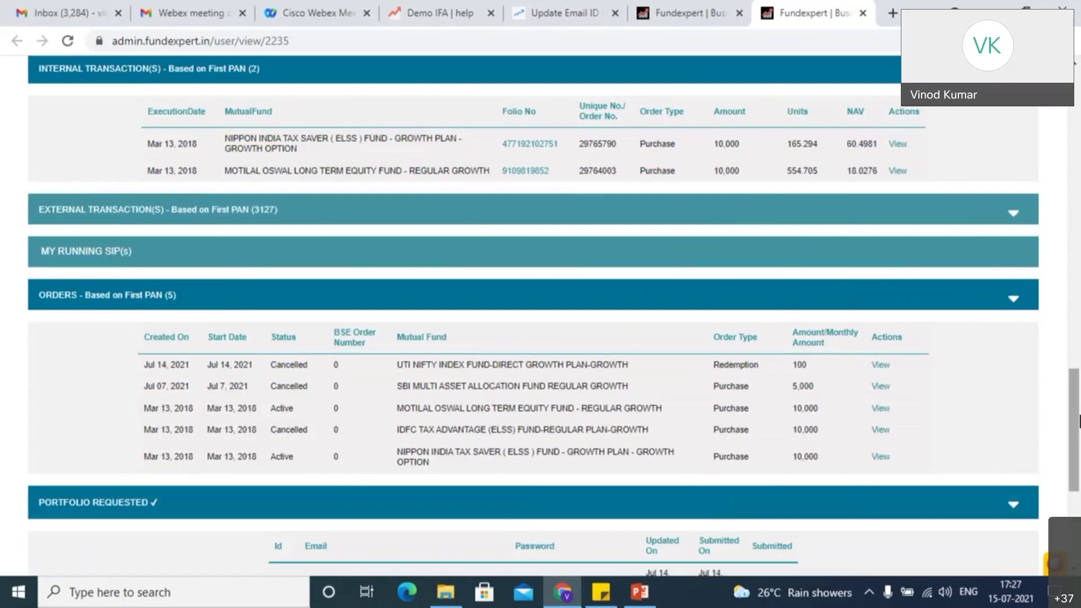
{"action": "scroll", "coordinate": [1078, 461], "scroll_direction": "down", "scroll_amount": 5}
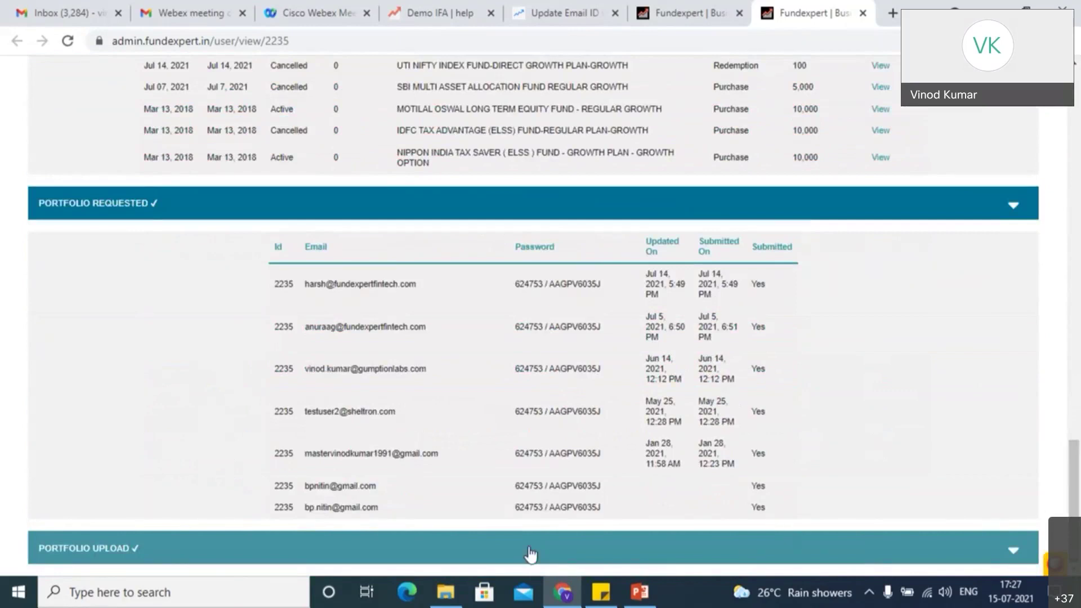
Examine the Submitted column of the portfolio requests, and open Portfolio Upload to view the uploaded PDF files before collapsing it.
{"action": "double_click", "coordinate": [522, 523]}
{"action": "left_click", "coordinate": [766, 508]}
{"action": "double_click", "coordinate": [766, 508]}
{"action": "left_click_drag", "start_coordinate": [1075, 431], "coordinate": [1076, 511]}
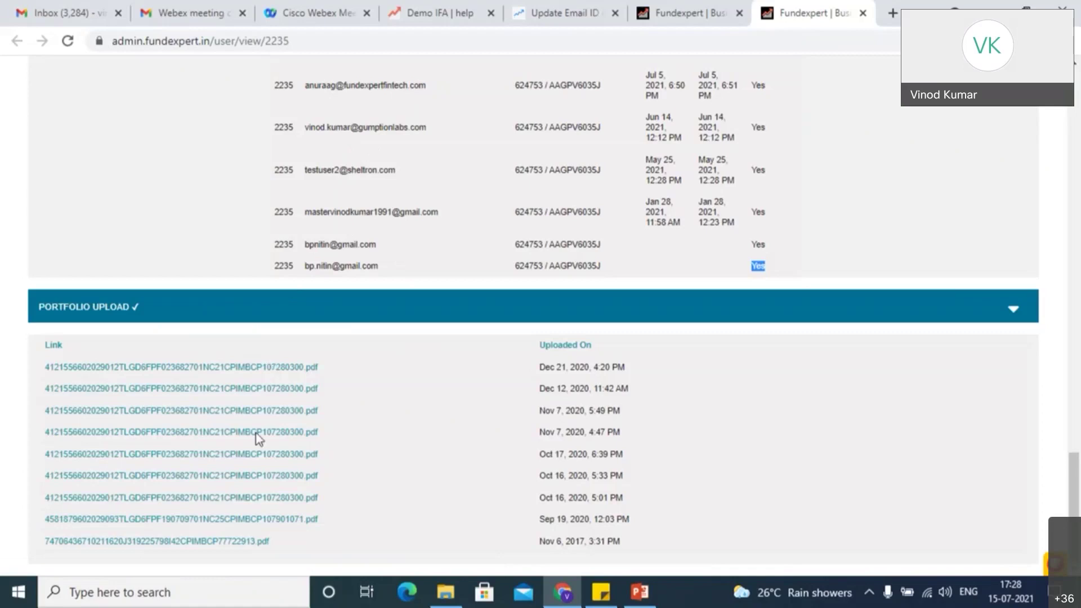
{"action": "left_click", "coordinate": [1014, 311]}
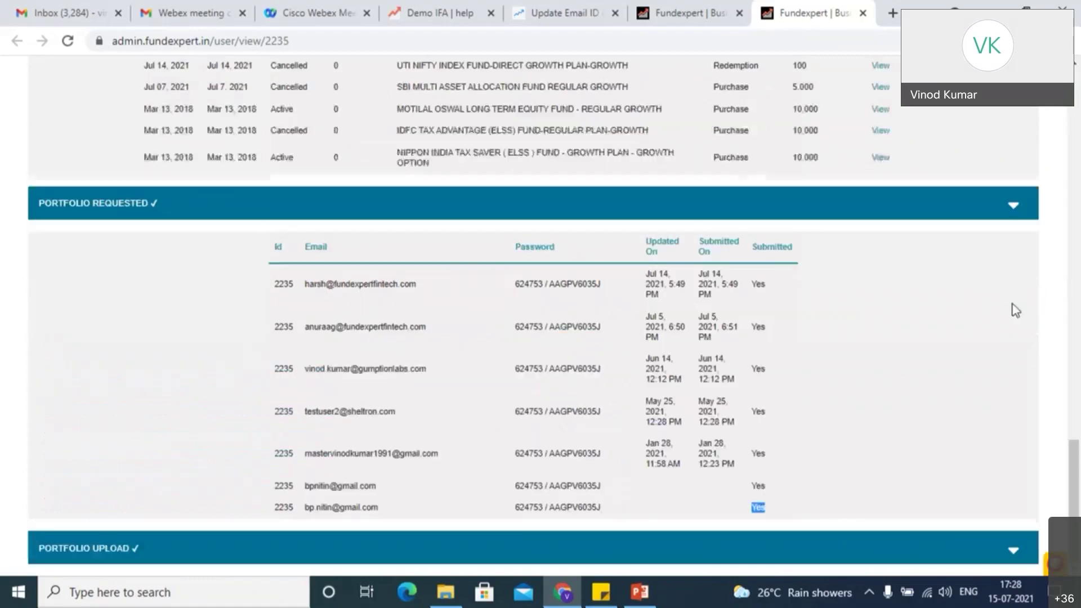
Return to the beginning of the client's profile and collapse the General Details section.
{"action": "scroll", "coordinate": [1078, 485], "scroll_direction": "up", "scroll_amount": 20}
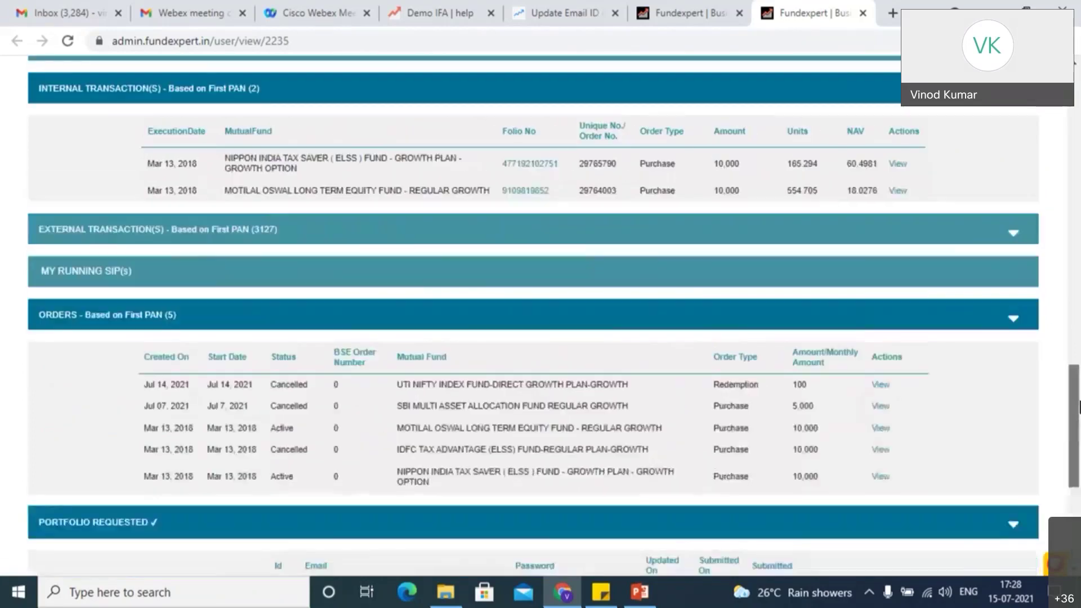
{"action": "scroll", "coordinate": [1078, 169], "scroll_direction": "up", "scroll_amount": 8}
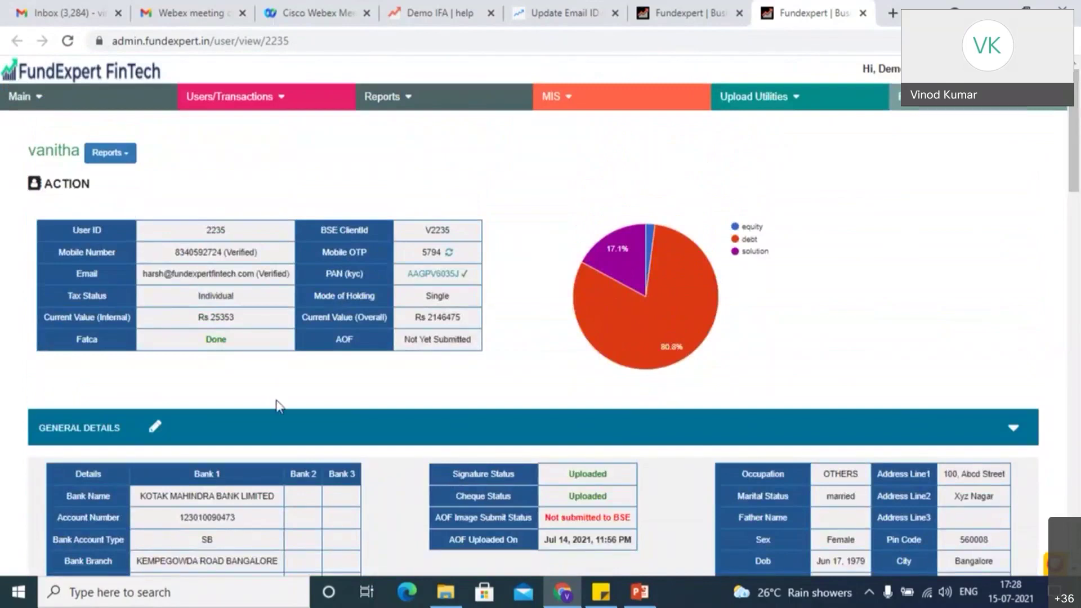
{"action": "left_click", "coordinate": [282, 432]}
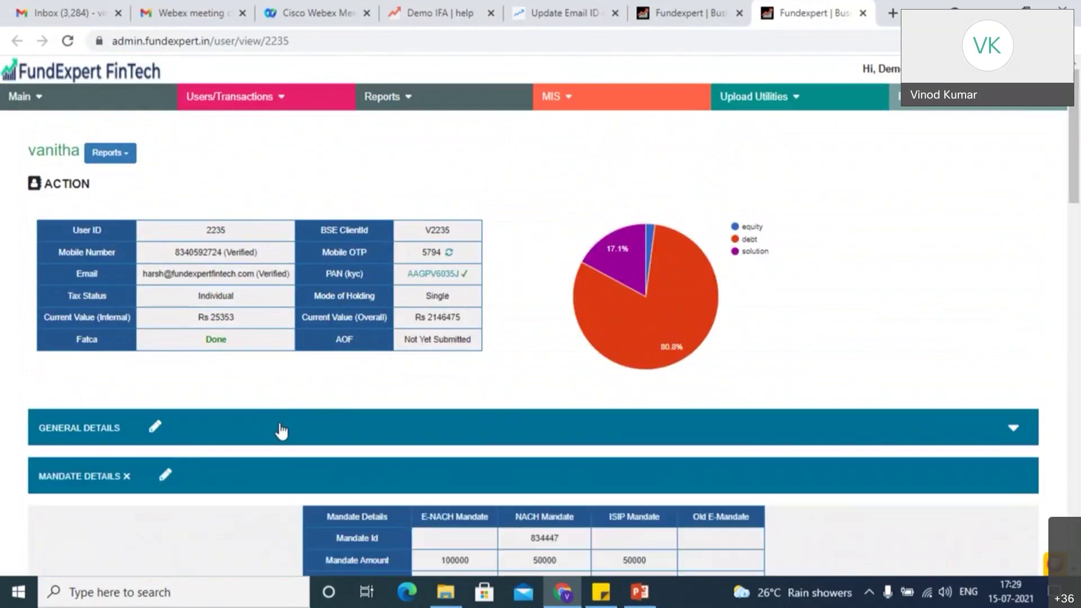
Open the client's Edit User Profile form from the profile actions, review its fields and submit it.
{"action": "left_click", "coordinate": [69, 189]}
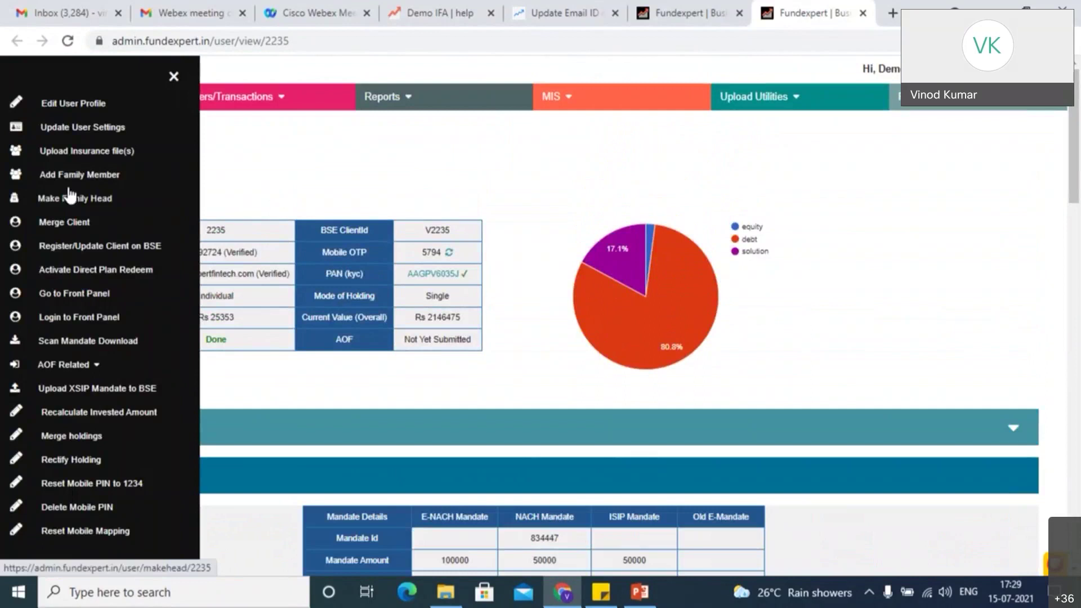
{"action": "left_click", "coordinate": [62, 107]}
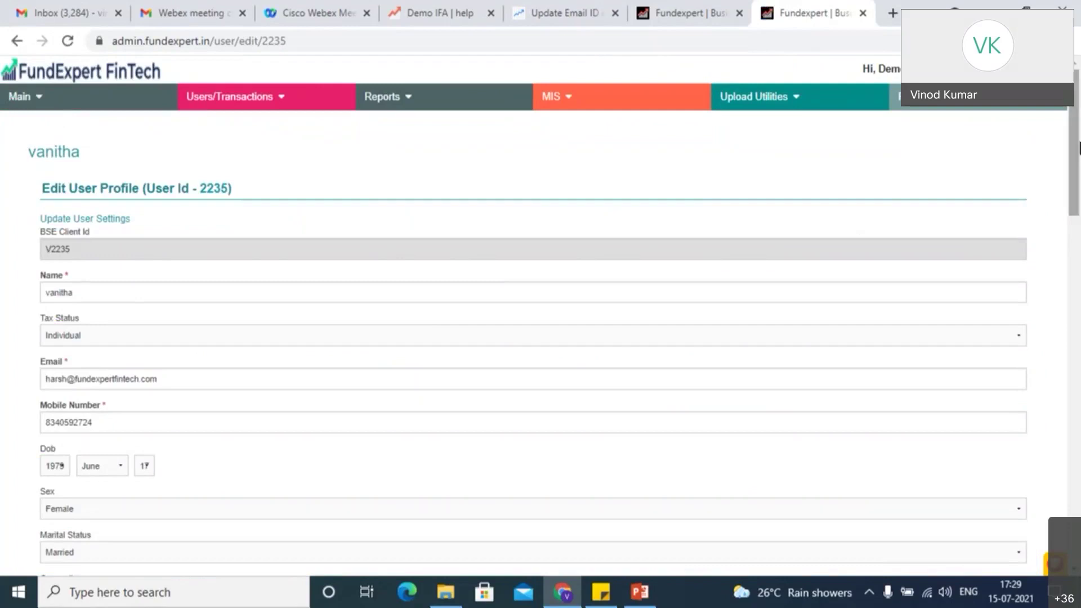
{"action": "scroll", "coordinate": [1076, 169], "scroll_direction": "down", "scroll_amount": 1}
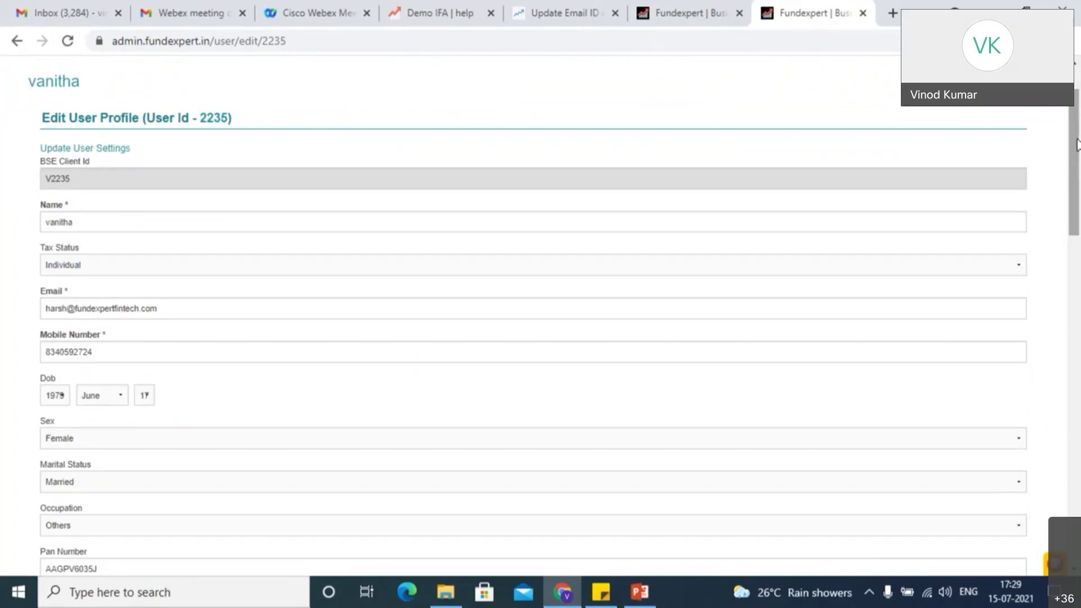
{"action": "left_click_drag", "start_coordinate": [1077, 146], "coordinate": [1064, 481]}
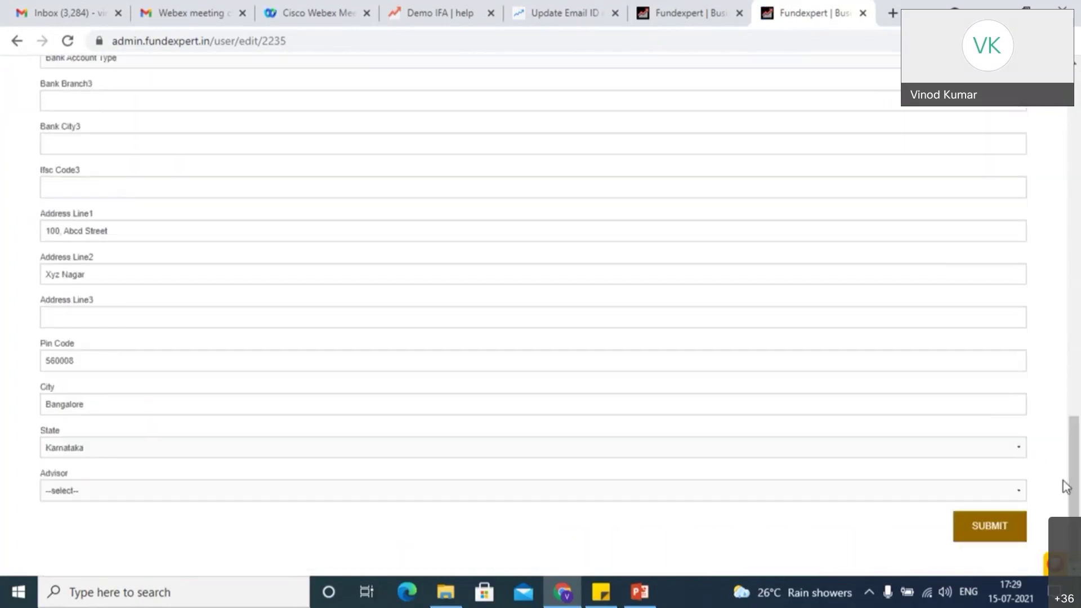
{"action": "left_click", "coordinate": [994, 525]}
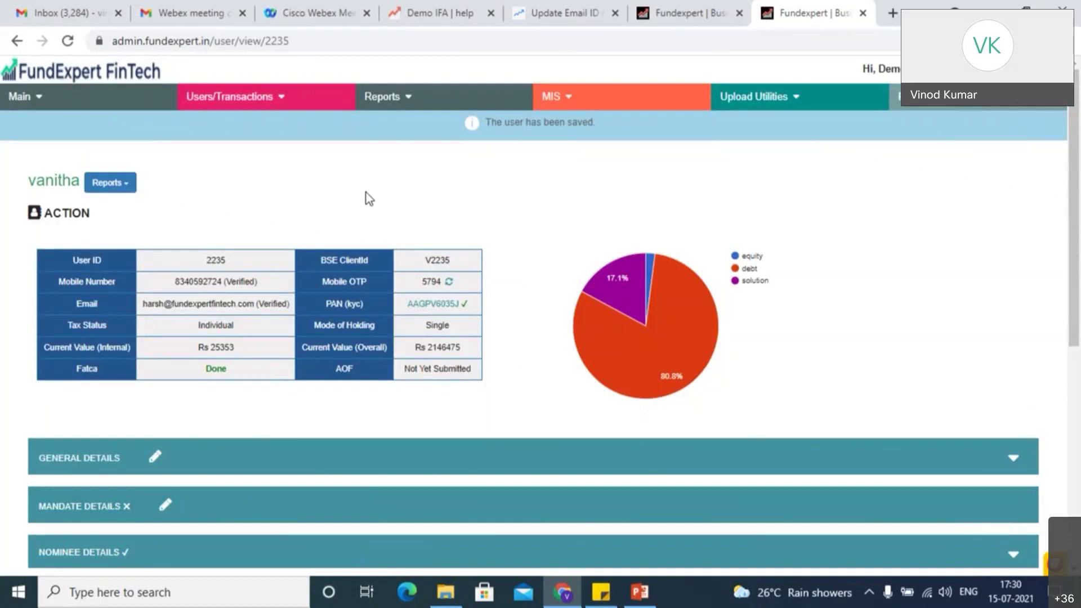
Open the client's Update User Settings form from the profile actions and examine its KYC, verification and mandate fields.
{"action": "left_click", "coordinate": [75, 219]}
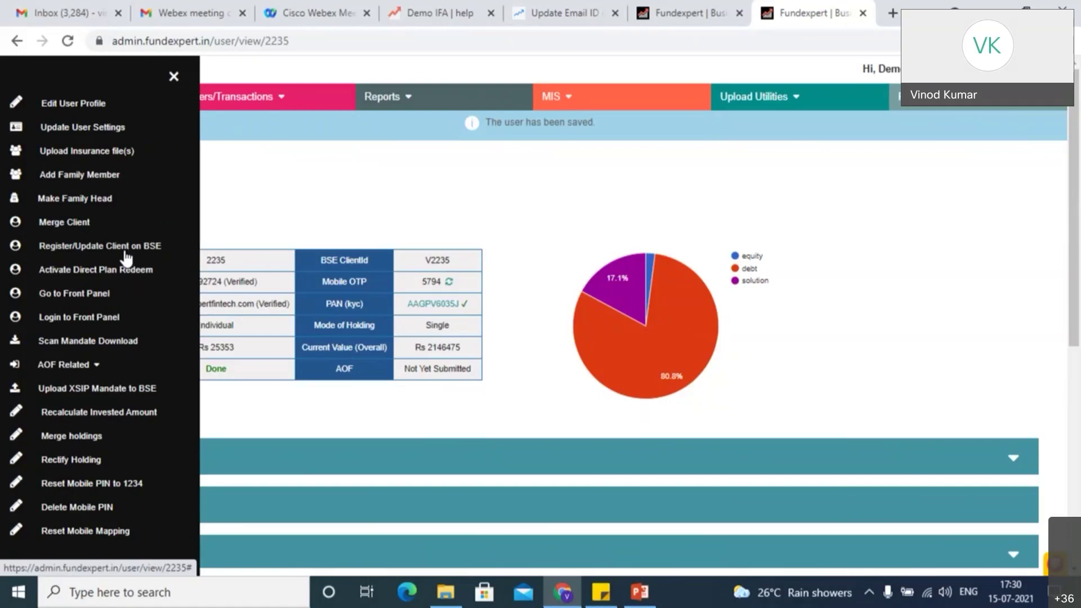
{"action": "left_click", "coordinate": [99, 127]}
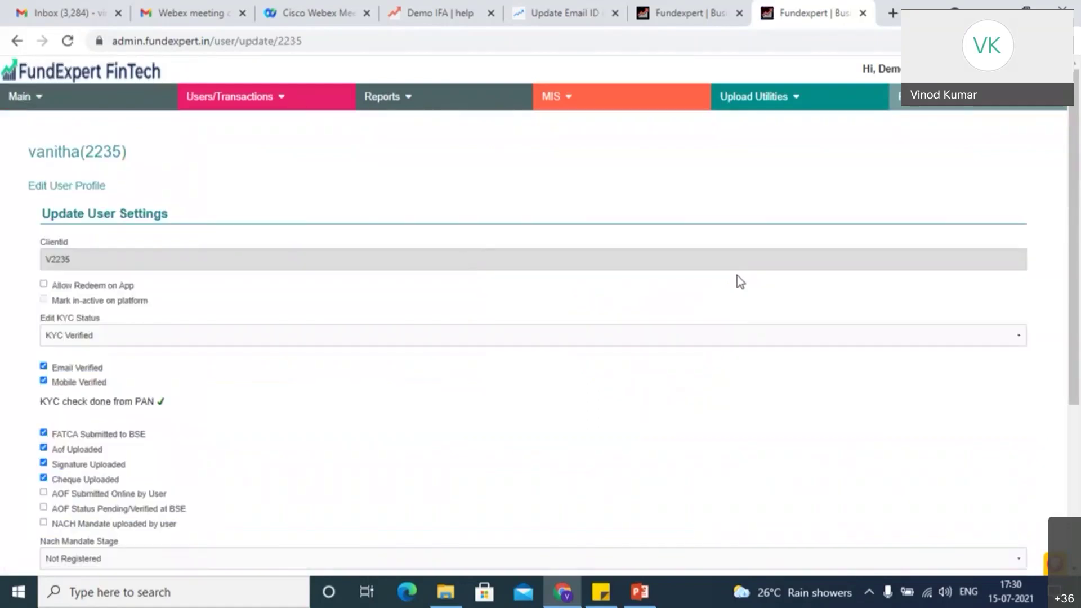
{"action": "scroll", "coordinate": [1079, 162], "scroll_direction": "down", "scroll_amount": 1}
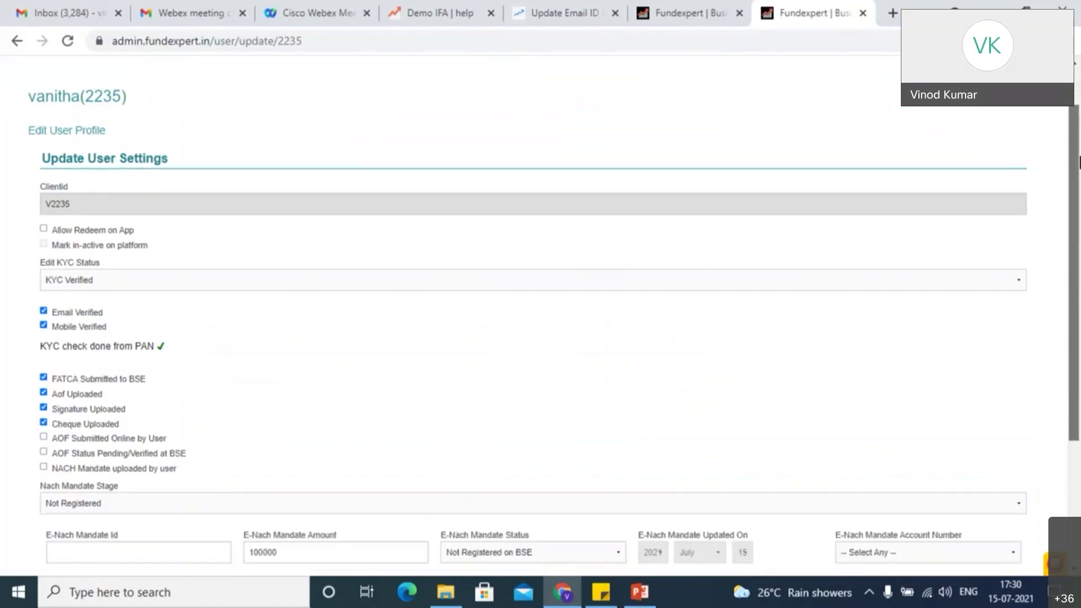
{"action": "scroll", "coordinate": [1079, 163], "scroll_direction": "down", "scroll_amount": 1}
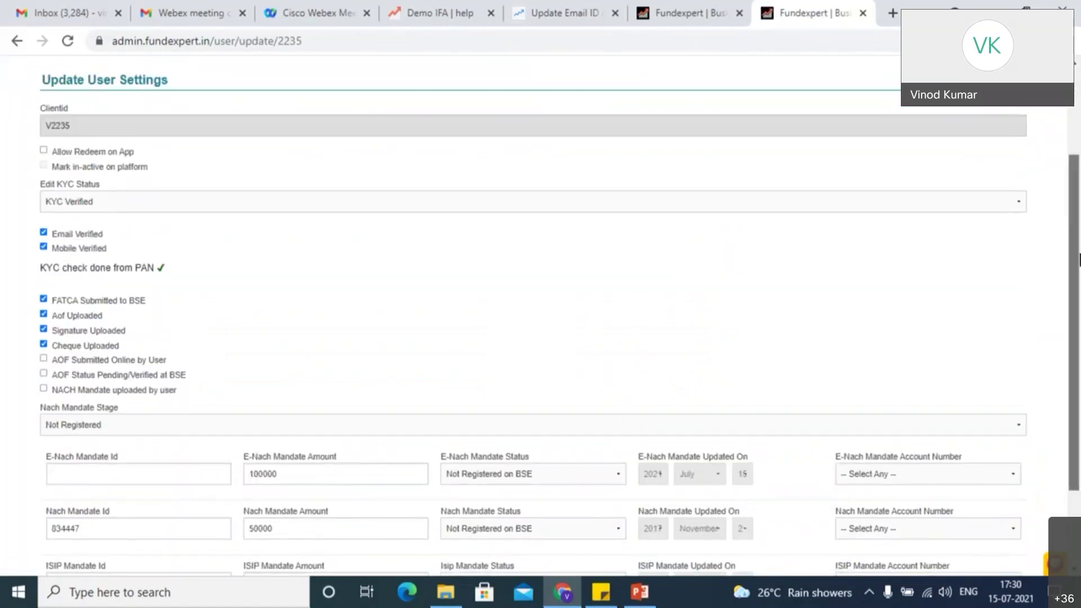
{"action": "scroll", "coordinate": [1080, 261], "scroll_direction": "down", "scroll_amount": 2}
{"action": "scroll", "coordinate": [1080, 183], "scroll_direction": "up", "scroll_amount": 3}
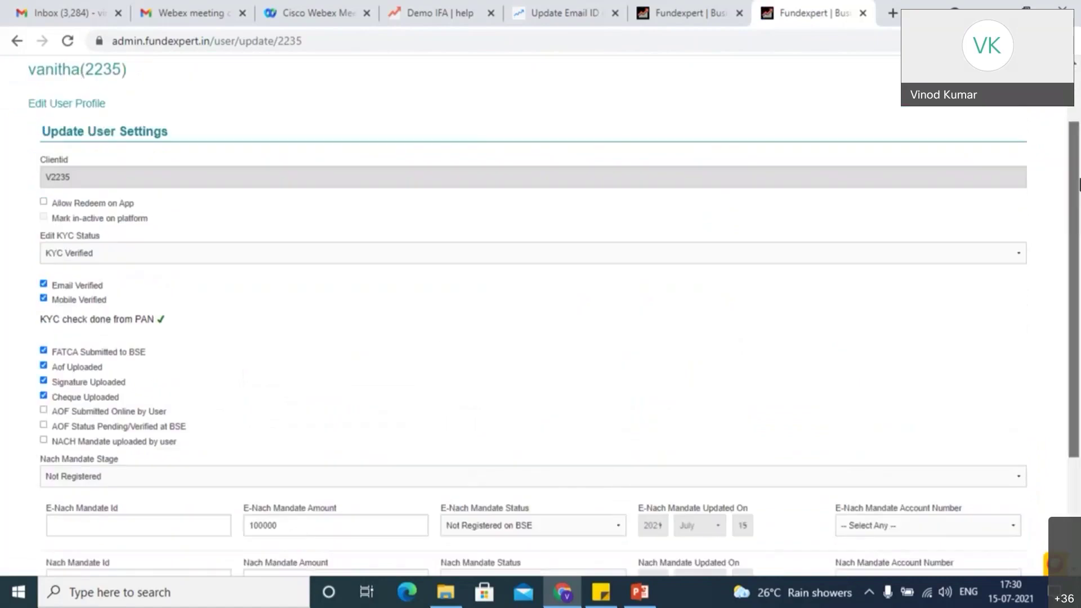
{"action": "scroll", "coordinate": [1080, 183], "scroll_direction": "up", "scroll_amount": 1}
{"action": "scroll", "coordinate": [1079, 168], "scroll_direction": "down", "scroll_amount": 1}
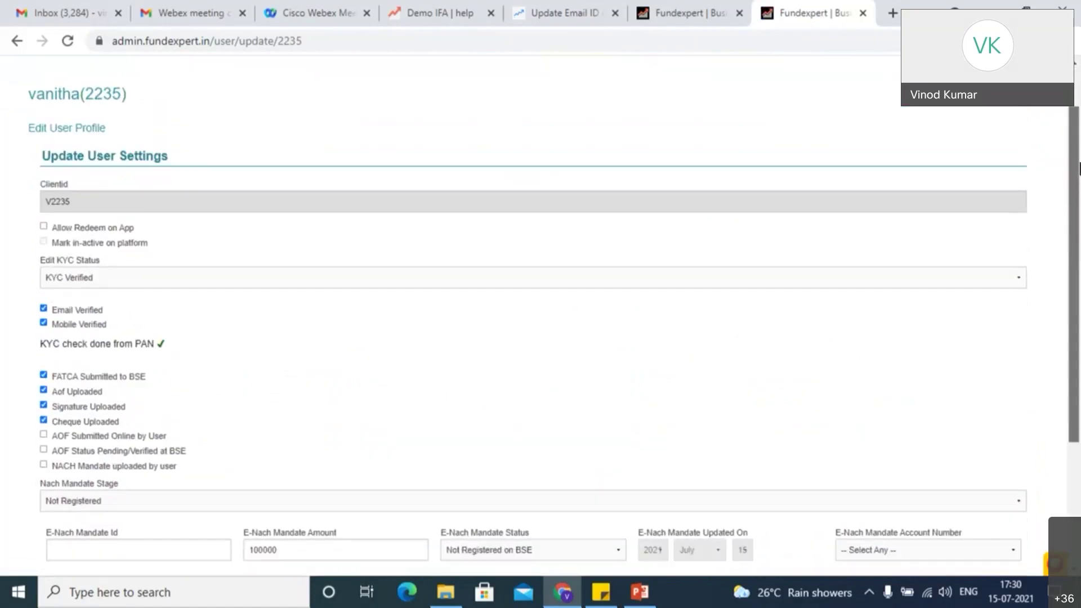
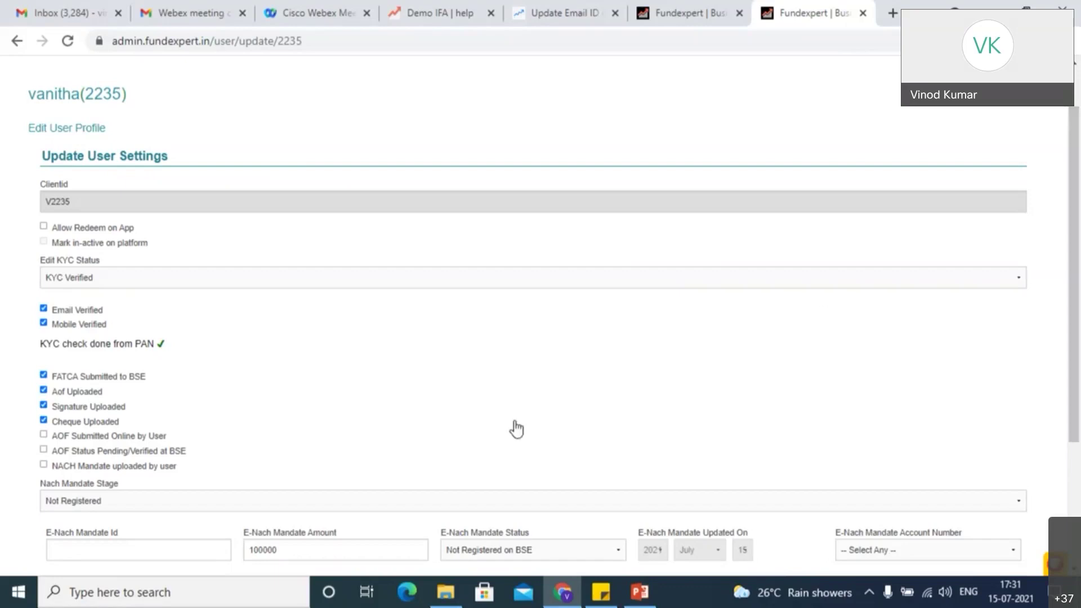
Tick AOF Submitted Online by User, AOF Status Pending/Verified at BSE and NACH Mandate uploaded by user.
{"action": "left_click", "coordinate": [43, 434]}
{"action": "left_click", "coordinate": [43, 450]}
{"action": "left_click_drag", "start_coordinate": [1079, 413], "coordinate": [1079, 532]}
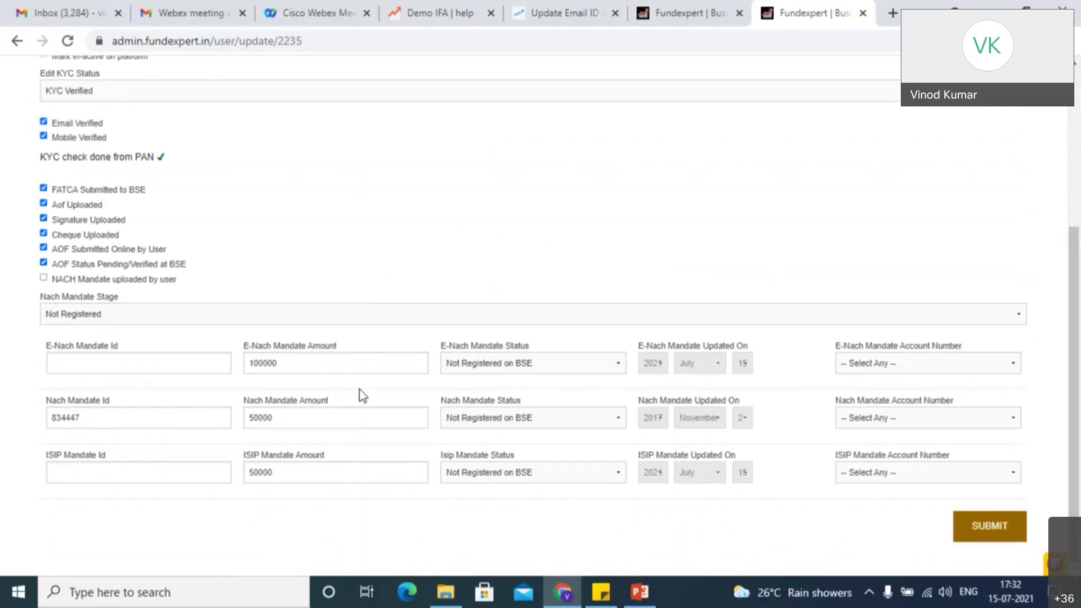
{"action": "left_click", "coordinate": [164, 358]}
{"action": "left_click", "coordinate": [265, 284]}
Review the mandate status options and set the E-Nach Mandate Status to Failed/ Rejected.
{"action": "left_click", "coordinate": [499, 418]}
{"action": "left_click", "coordinate": [503, 419]}
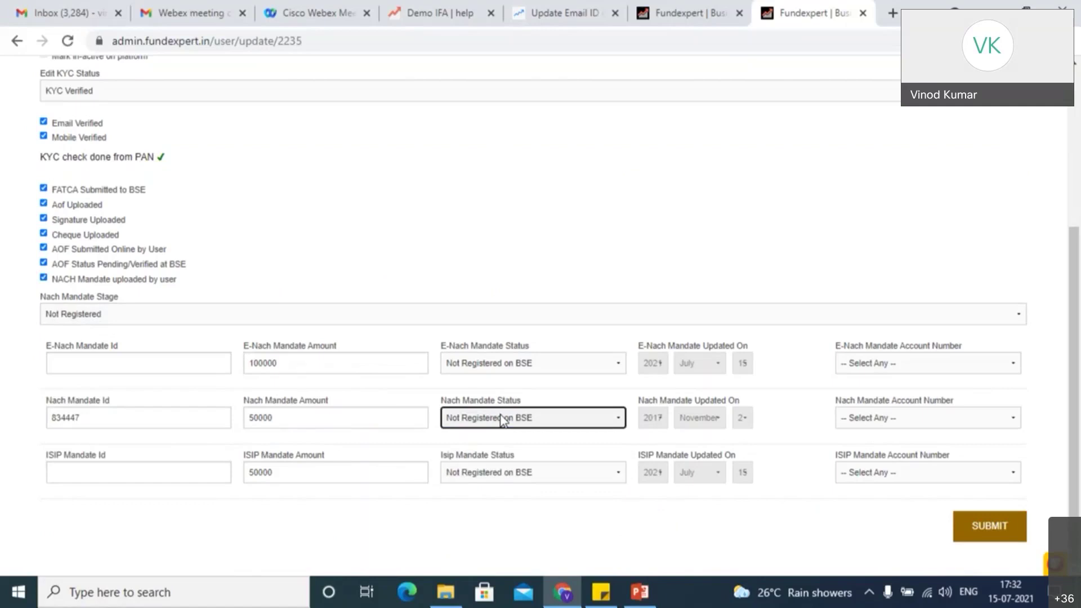
{"action": "left_click", "coordinate": [493, 372]}
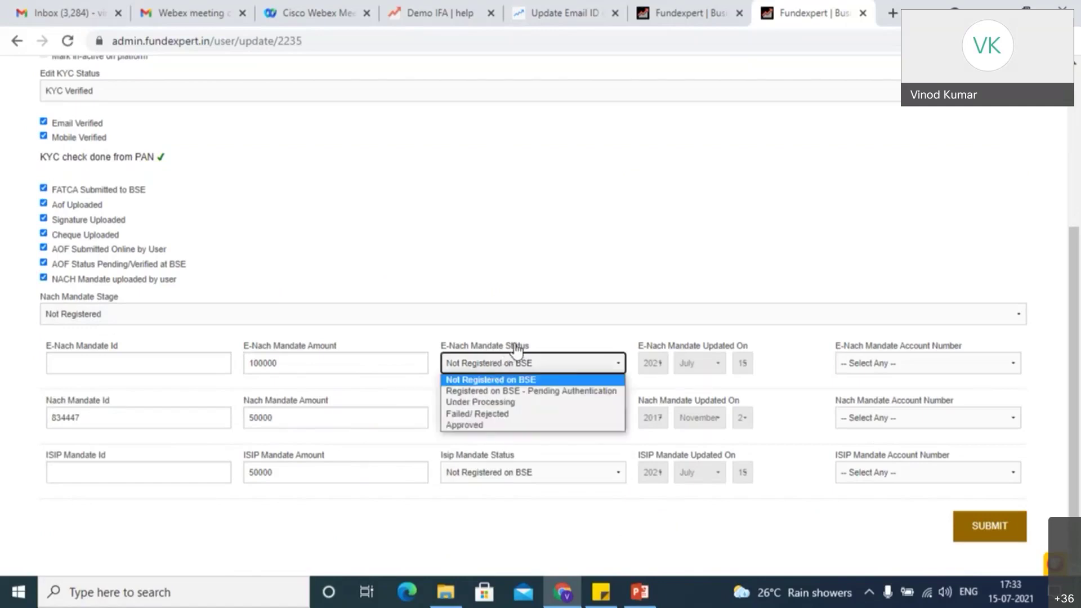
{"action": "left_click", "coordinate": [493, 414]}
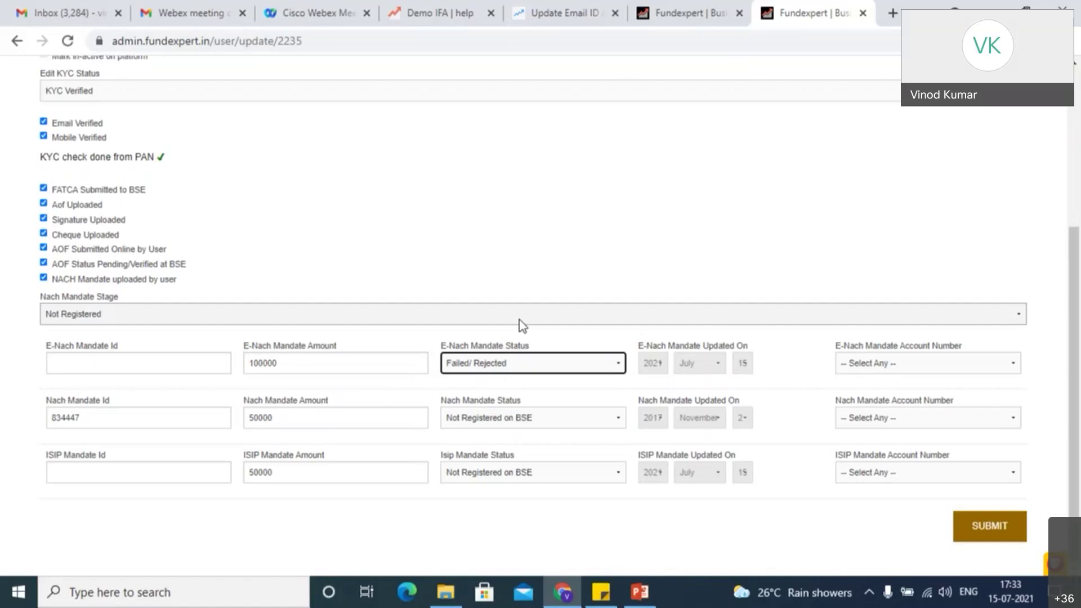
{"action": "left_click", "coordinate": [511, 372]}
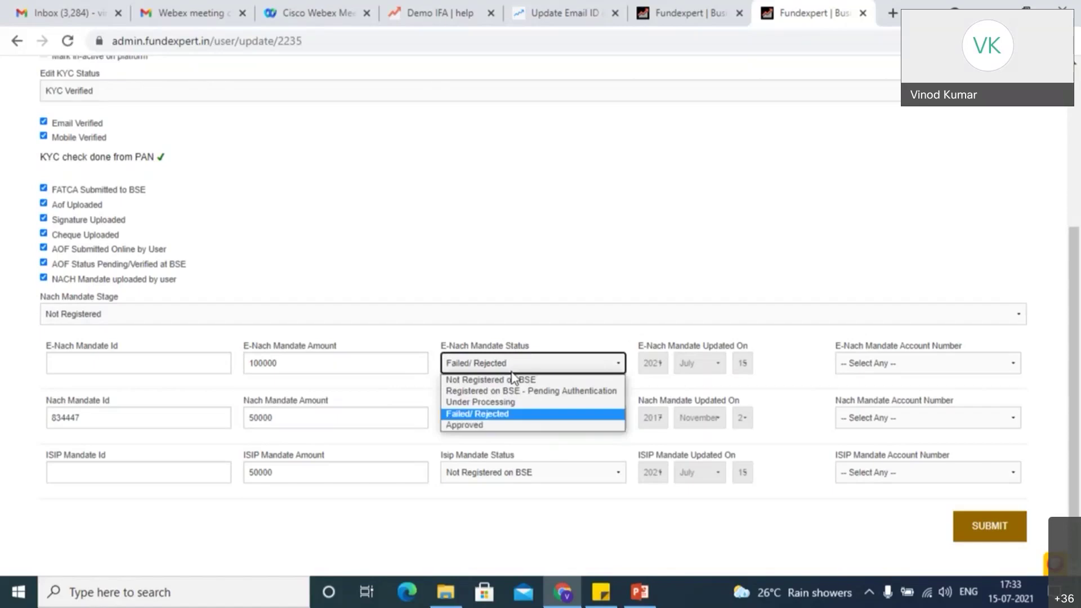
{"action": "left_click", "coordinate": [518, 372]}
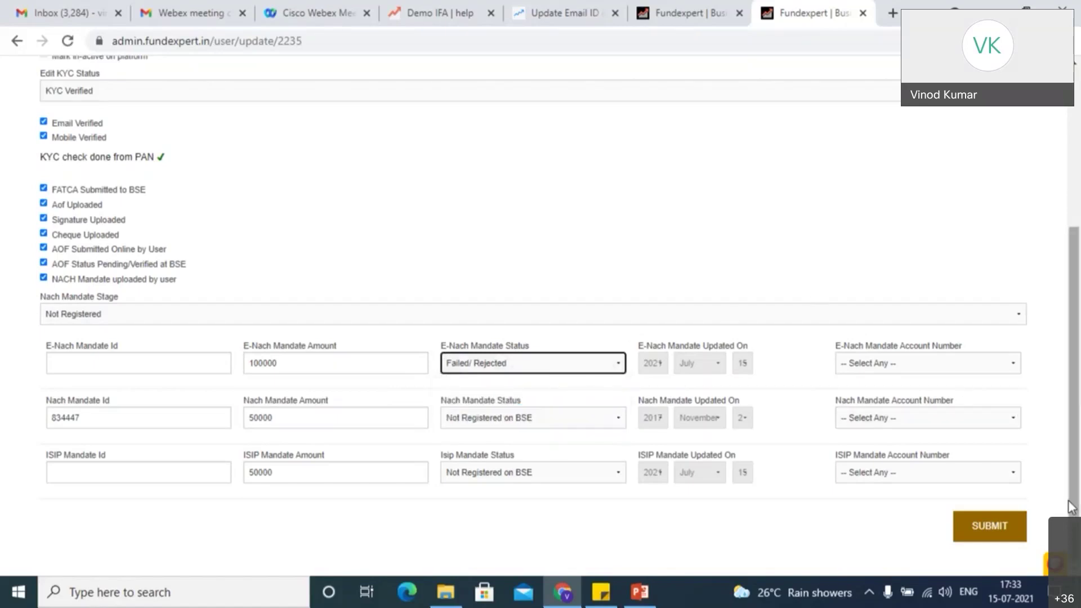
{"action": "left_click_drag", "start_coordinate": [1076, 480], "coordinate": [1075, 391]}
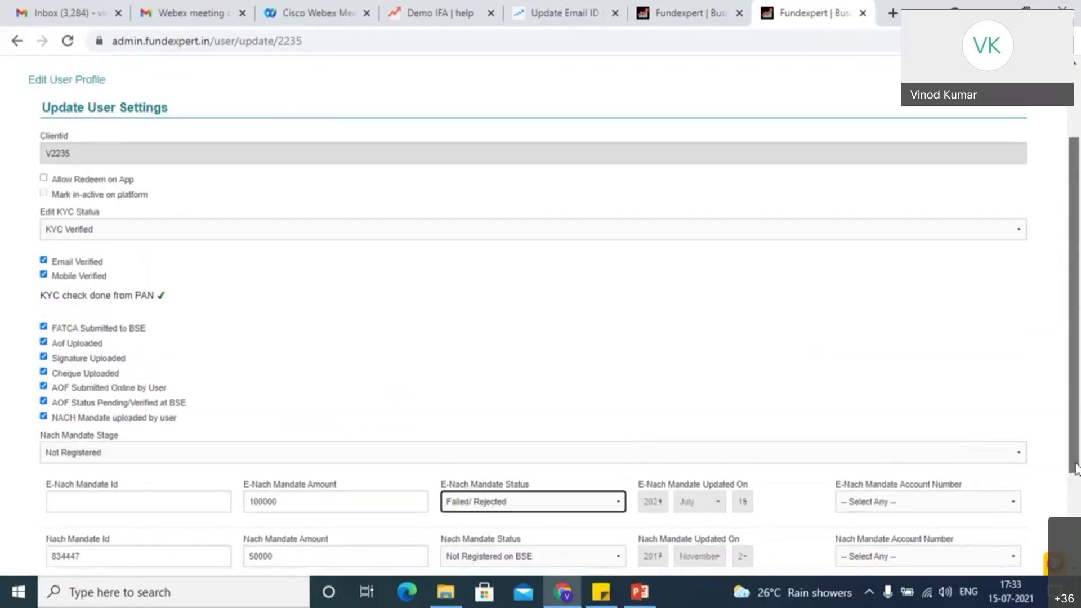
{"action": "scroll", "coordinate": [583, 532], "scroll_direction": "down", "scroll_amount": 2}
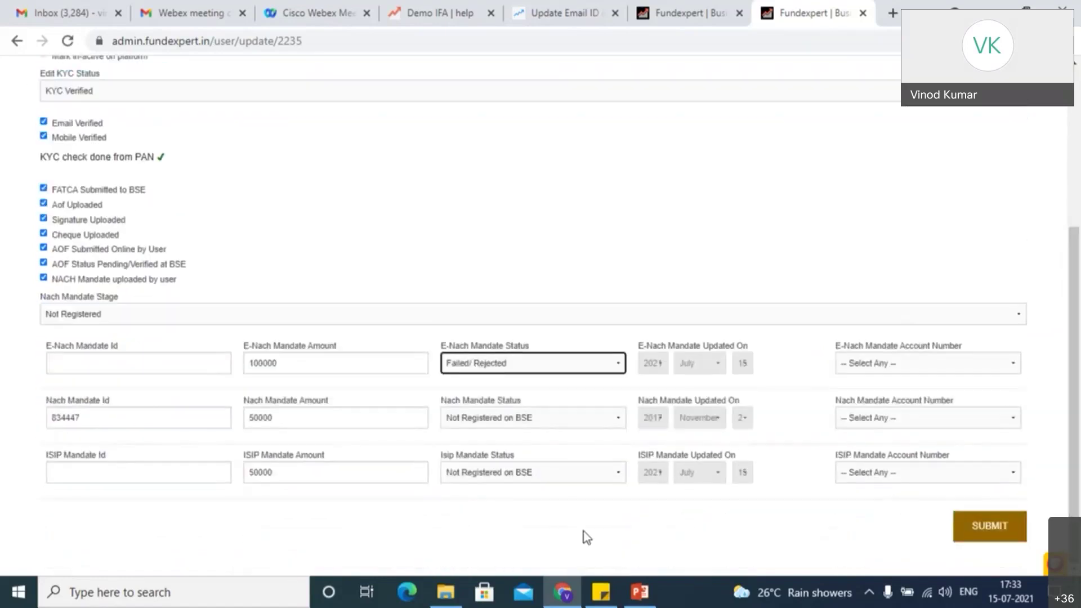
Set the E-Nach Mandate Status back to Not Registered on BSE.
{"action": "left_click", "coordinate": [501, 364]}
{"action": "left_click", "coordinate": [497, 378]}
{"action": "scroll", "coordinate": [511, 98], "scroll_direction": "up", "scroll_amount": 5}
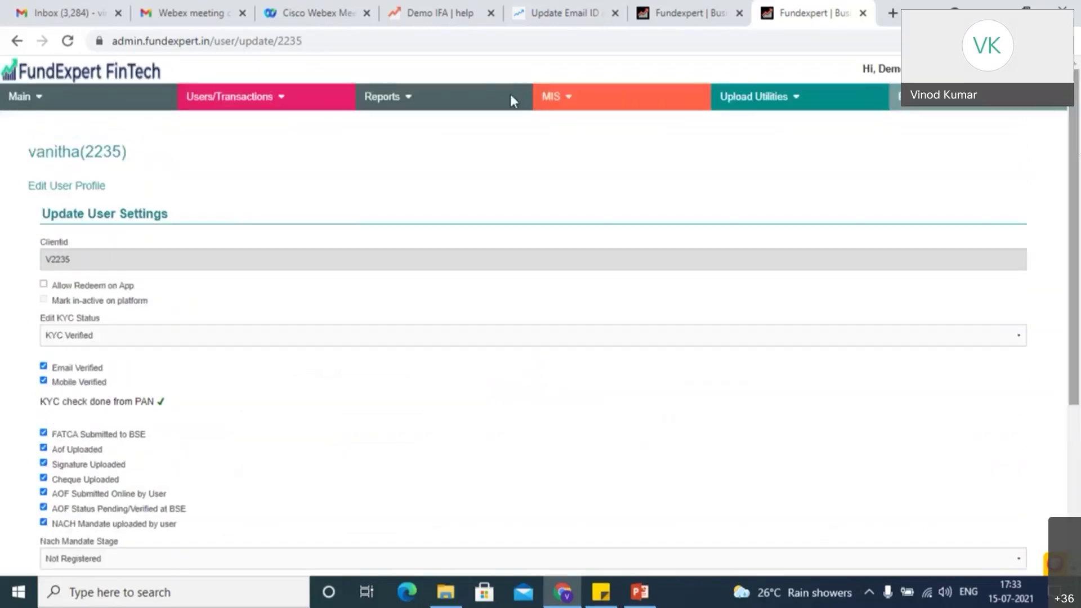
Return to the client's profile without submitting the settings, and open the Add Family Member form from the profile actions.
{"action": "left_click", "coordinate": [91, 153]}
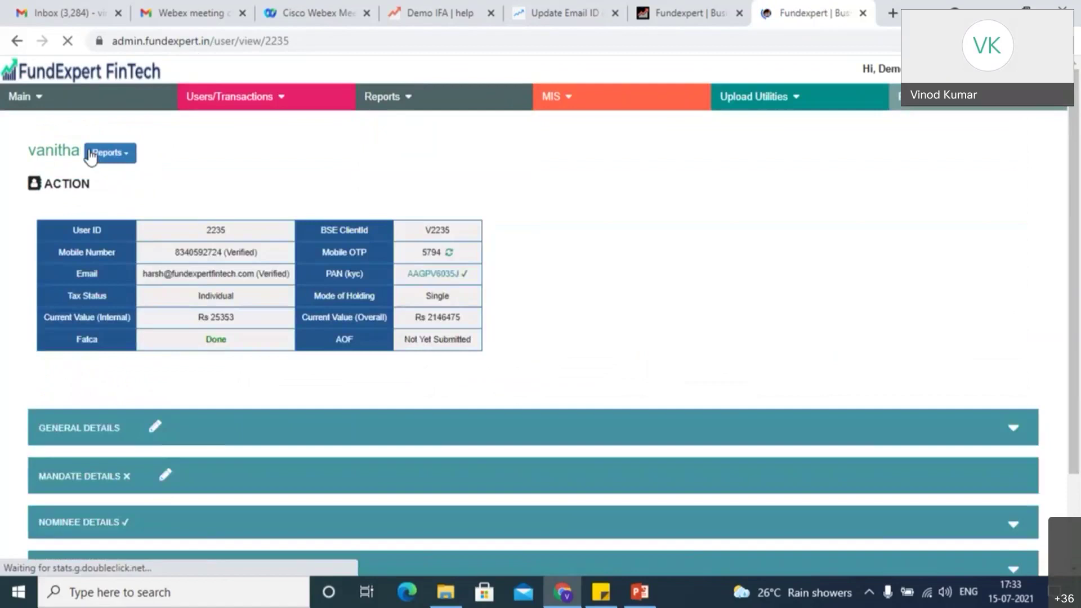
{"action": "left_click", "coordinate": [53, 191]}
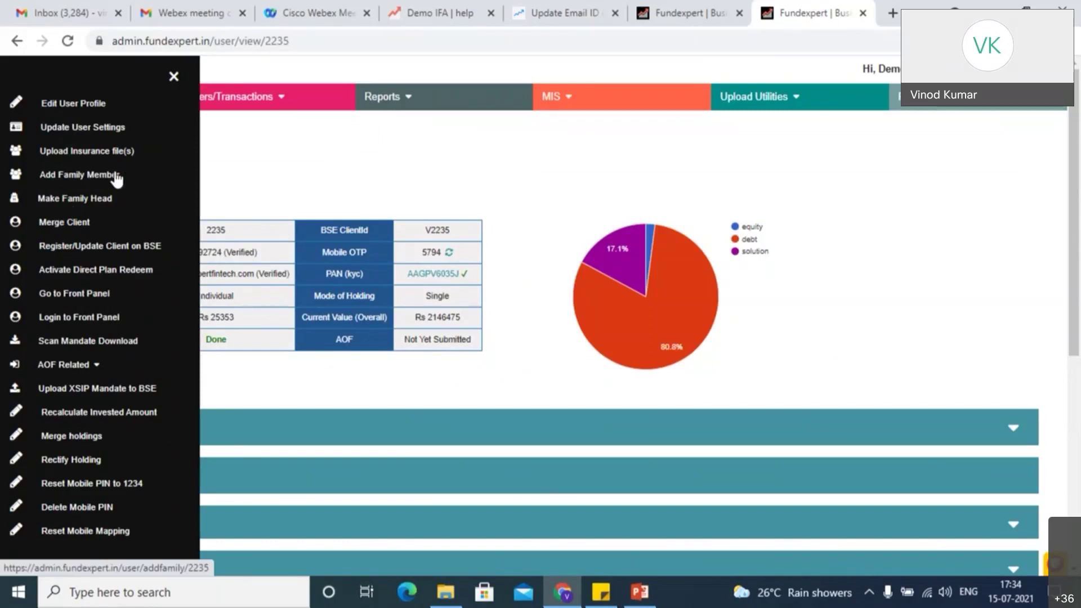
{"action": "left_click", "coordinate": [95, 178]}
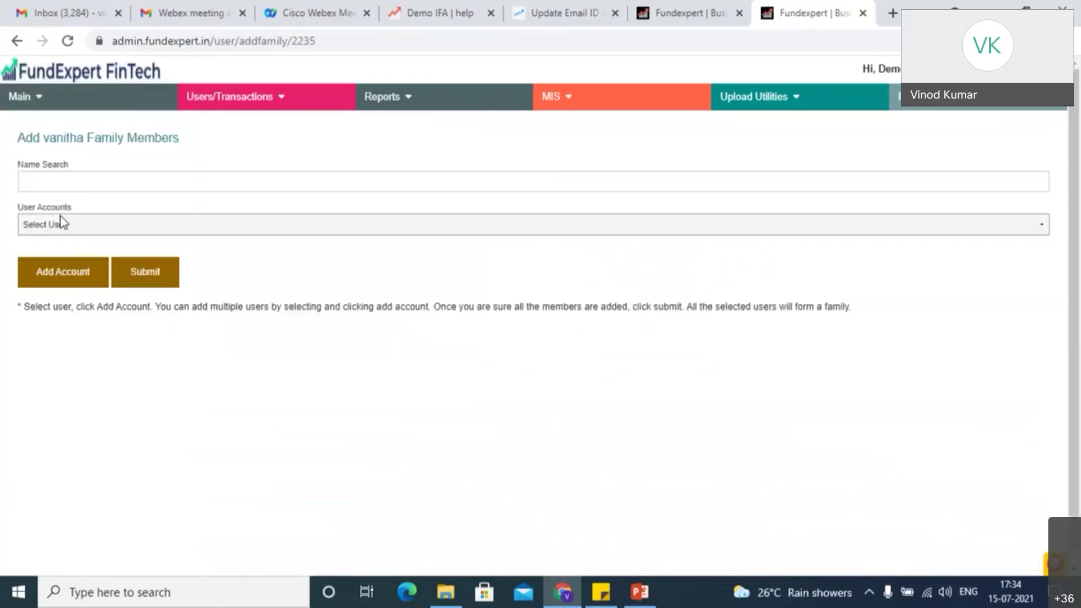
Search user accounts by the family member's first name and add the first matching account to the family list.
{"action": "left_click", "coordinate": [63, 189]}
{"action": "type", "text": "ni"}
{"action": "key", "text": "BackSpace"}
{"action": "key", "text": "BackSpace"}
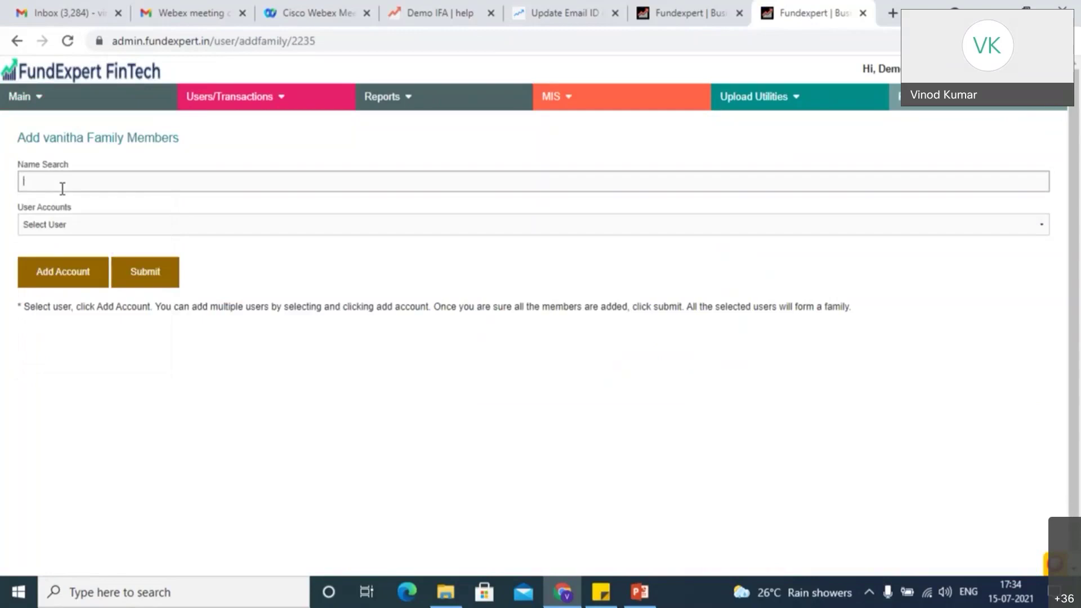
{"action": "type", "text": "vinod"}
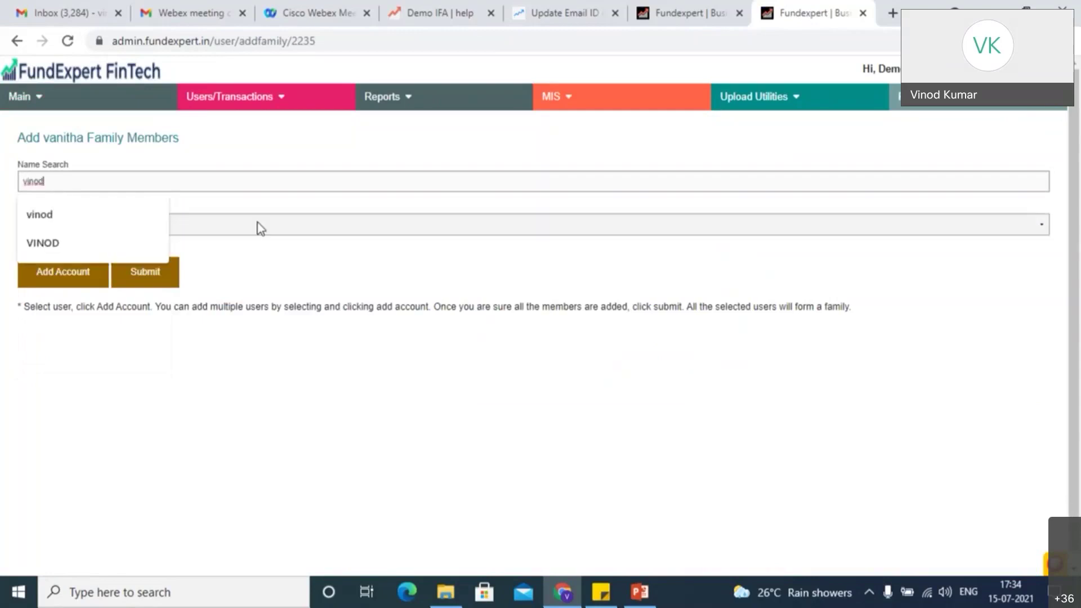
{"action": "left_click", "coordinate": [258, 224]}
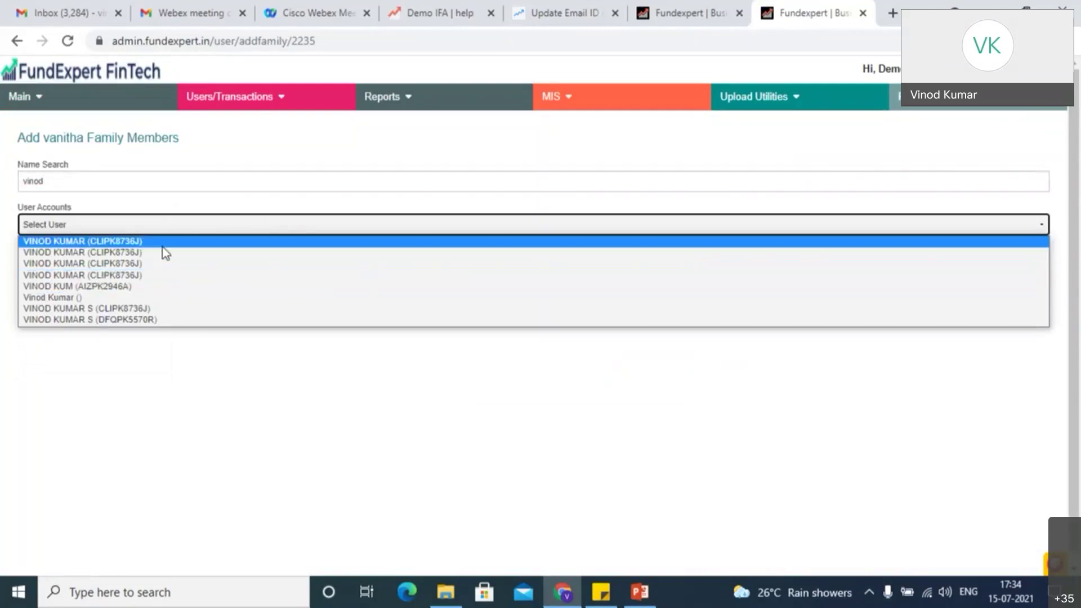
{"action": "left_click", "coordinate": [132, 245]}
{"action": "left_click", "coordinate": [61, 279]}
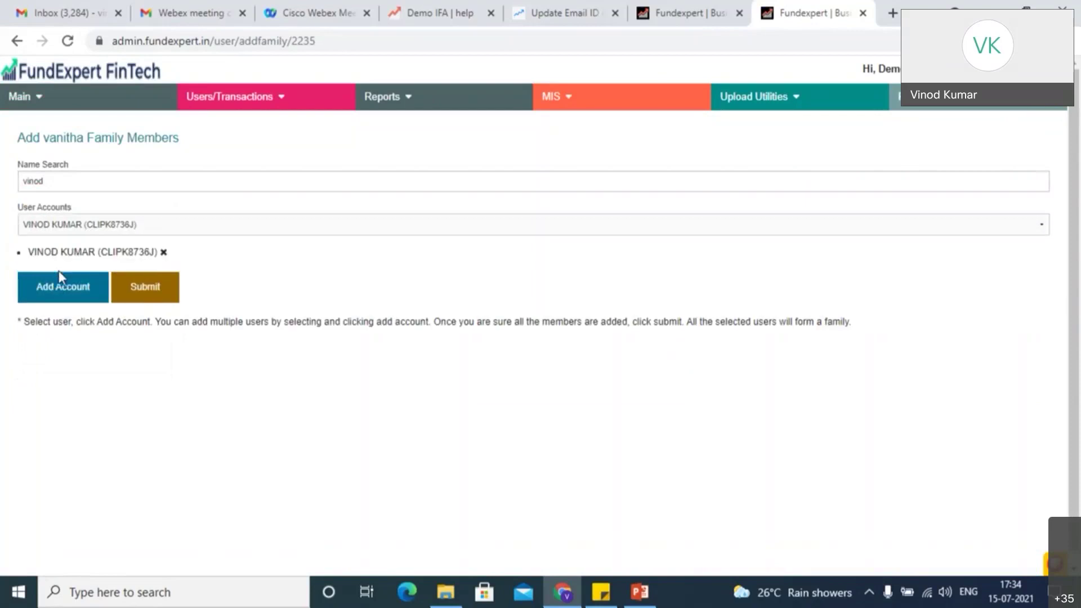
Search for a second family member by partial name, add the matching account to the list and try to submit the family.
{"action": "left_click", "coordinate": [84, 228]}
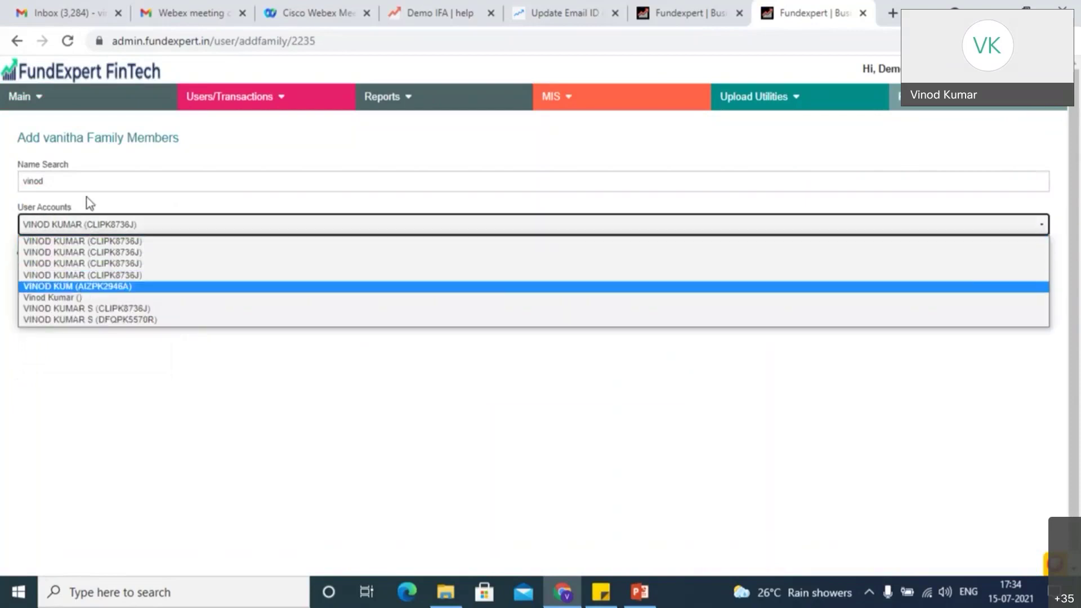
{"action": "double_click", "coordinate": [88, 182]}
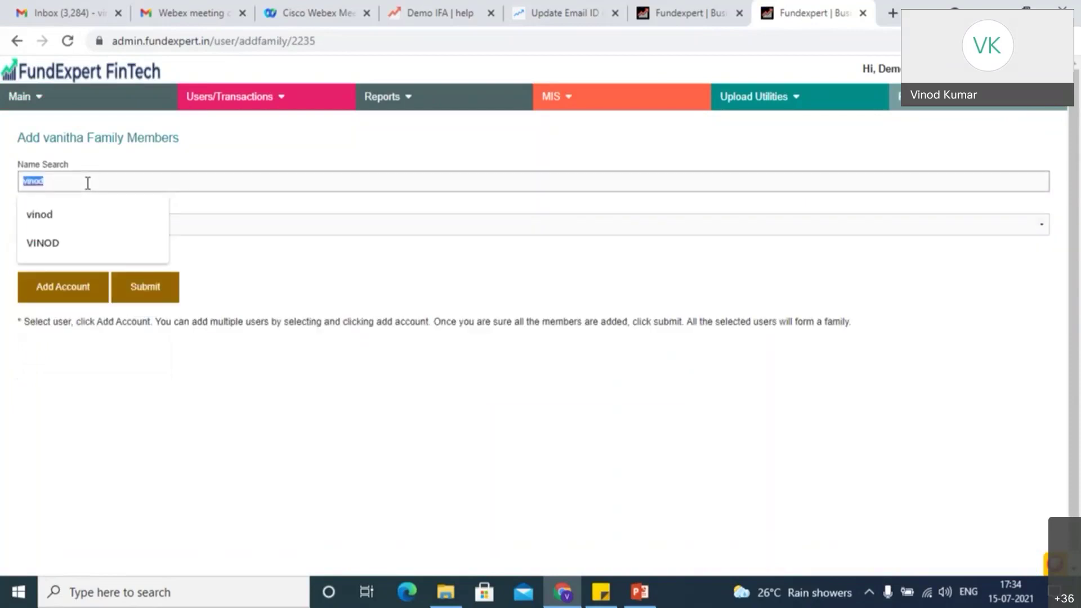
{"action": "type", "text": "raj"}
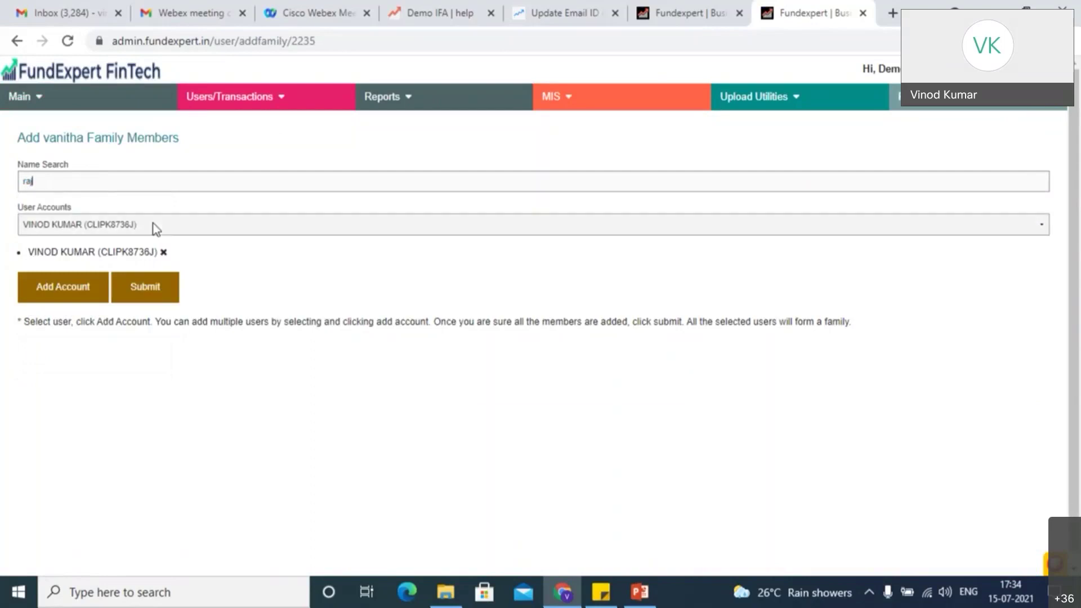
{"action": "left_click", "coordinate": [156, 228]}
{"action": "left_click", "coordinate": [142, 252]}
{"action": "left_click", "coordinate": [68, 288]}
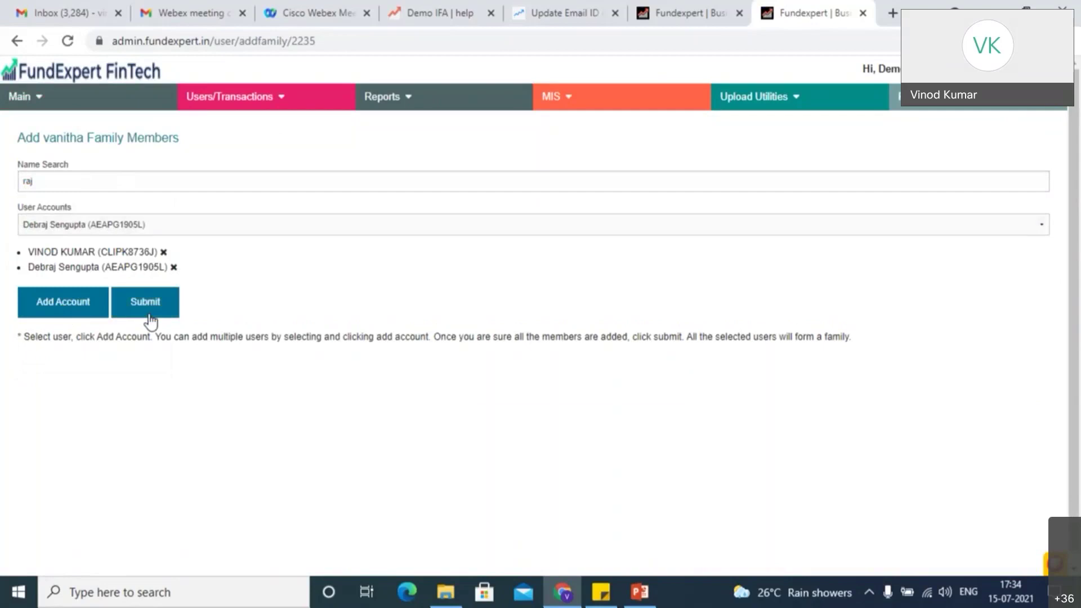
{"action": "left_click", "coordinate": [151, 321]}
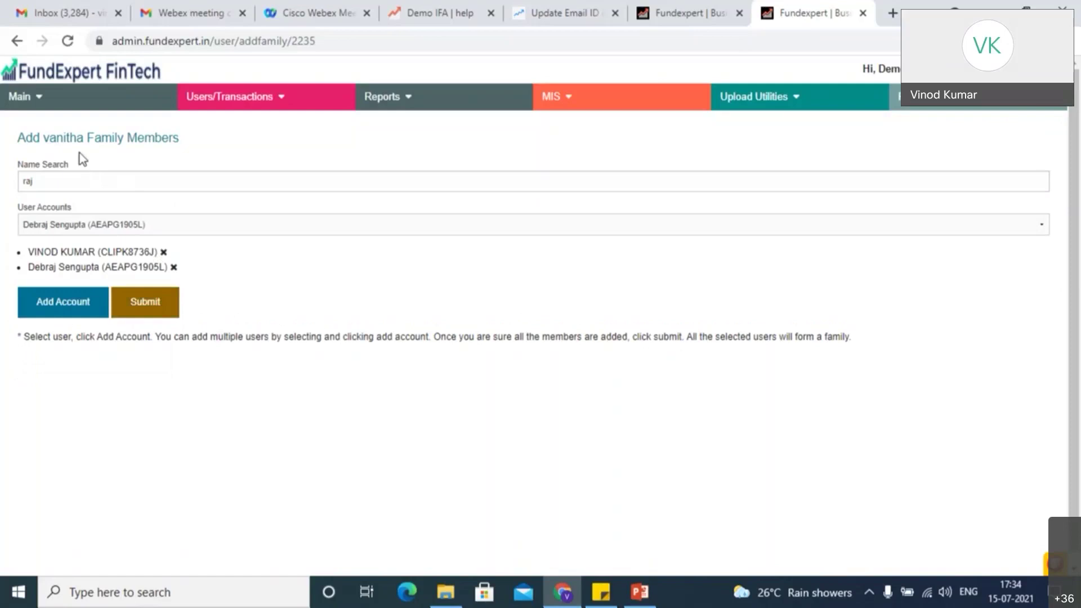
Go back to the client's profile and open the Merge Client form from the profile actions.
{"action": "left_click", "coordinate": [18, 41]}
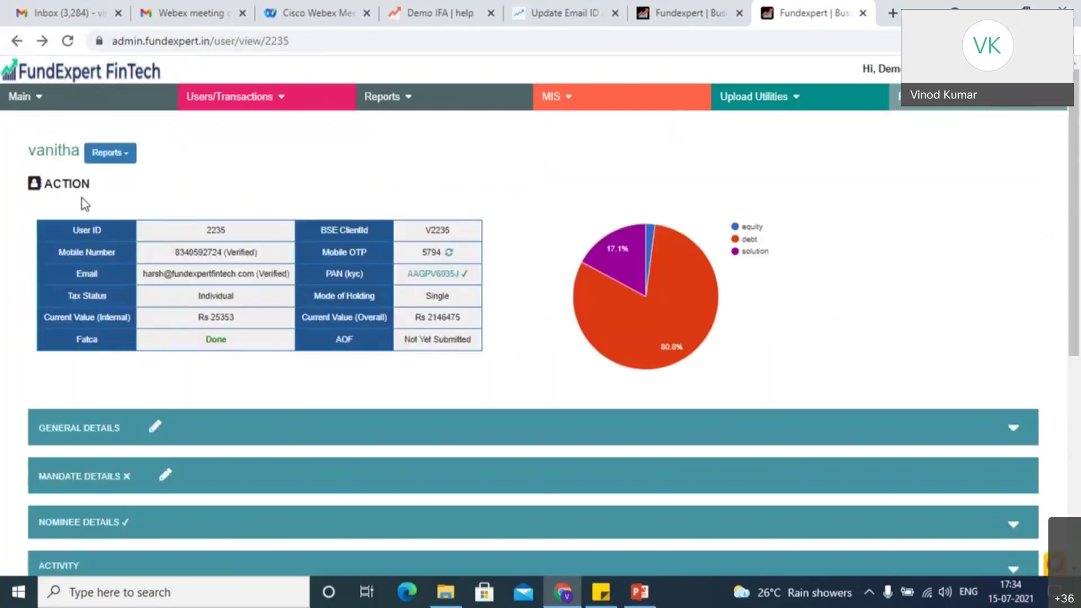
{"action": "left_click", "coordinate": [67, 184]}
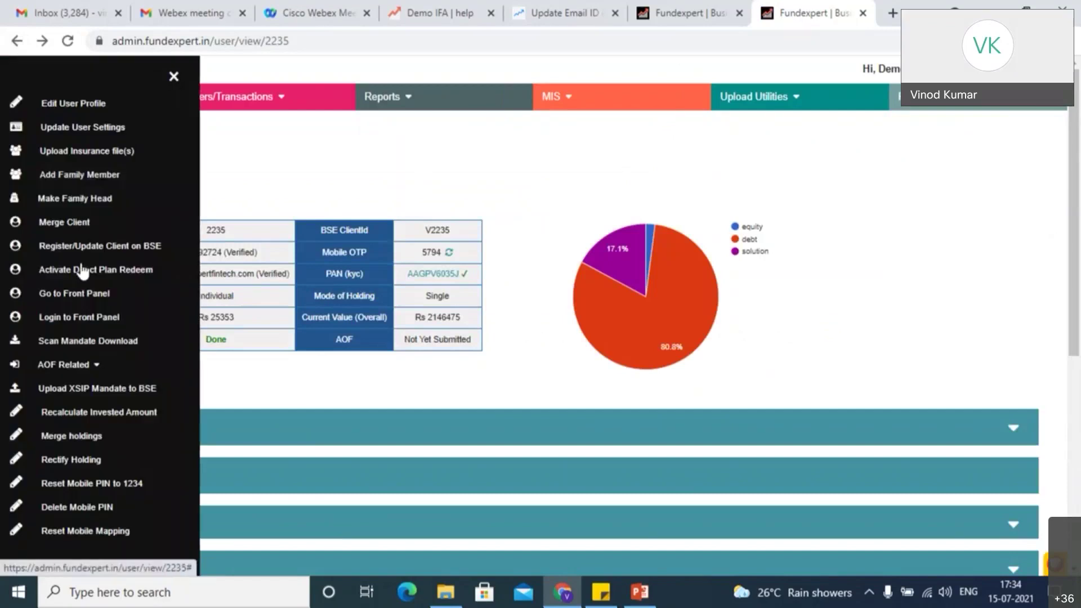
{"action": "left_click", "coordinate": [78, 225]}
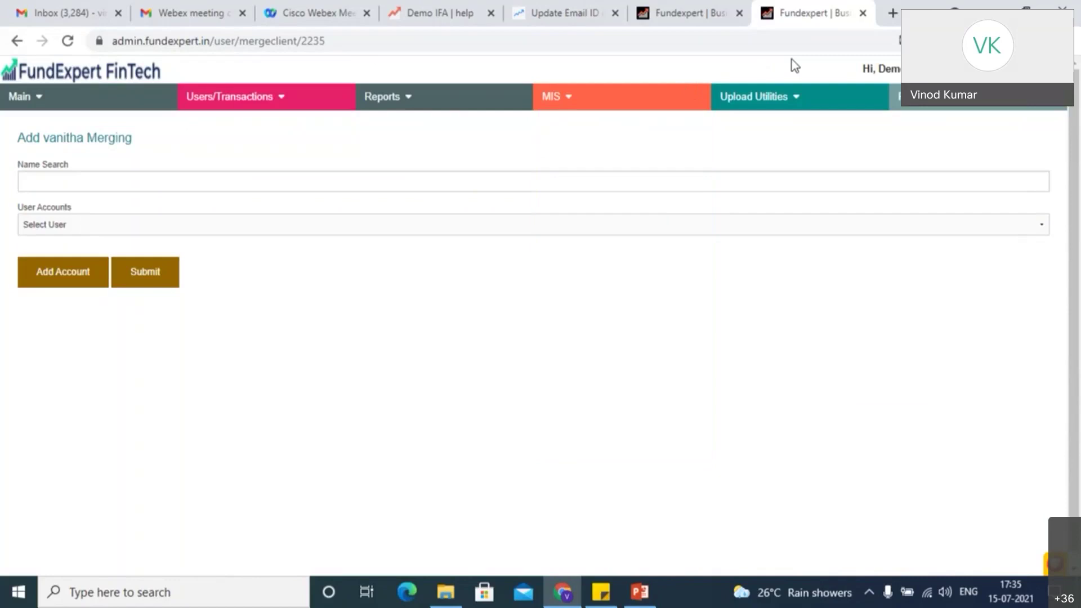
Switch to the user list page and open the Identical Names/PAN report of duplicate clients.
{"action": "left_click", "coordinate": [717, 23]}
{"action": "mouse_move", "coordinate": [332, 87]}
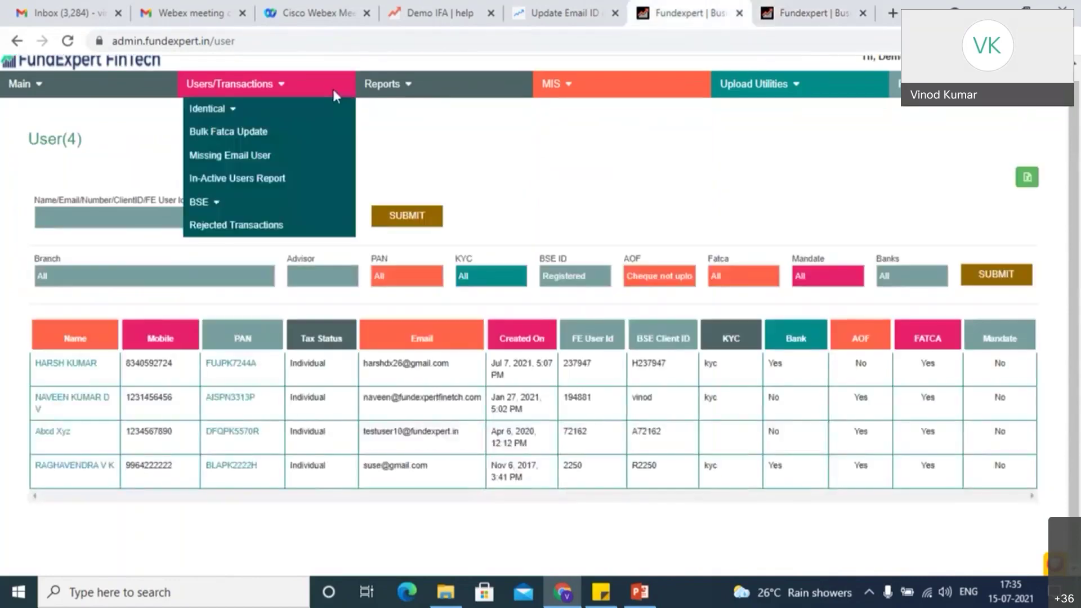
{"action": "left_click", "coordinate": [257, 113]}
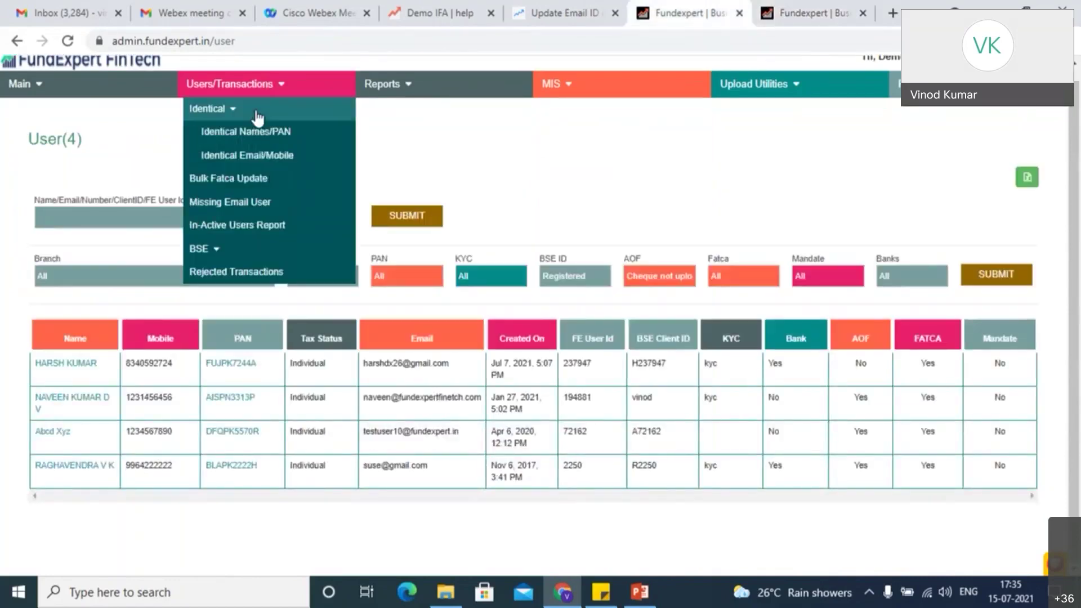
{"action": "left_click", "coordinate": [275, 139]}
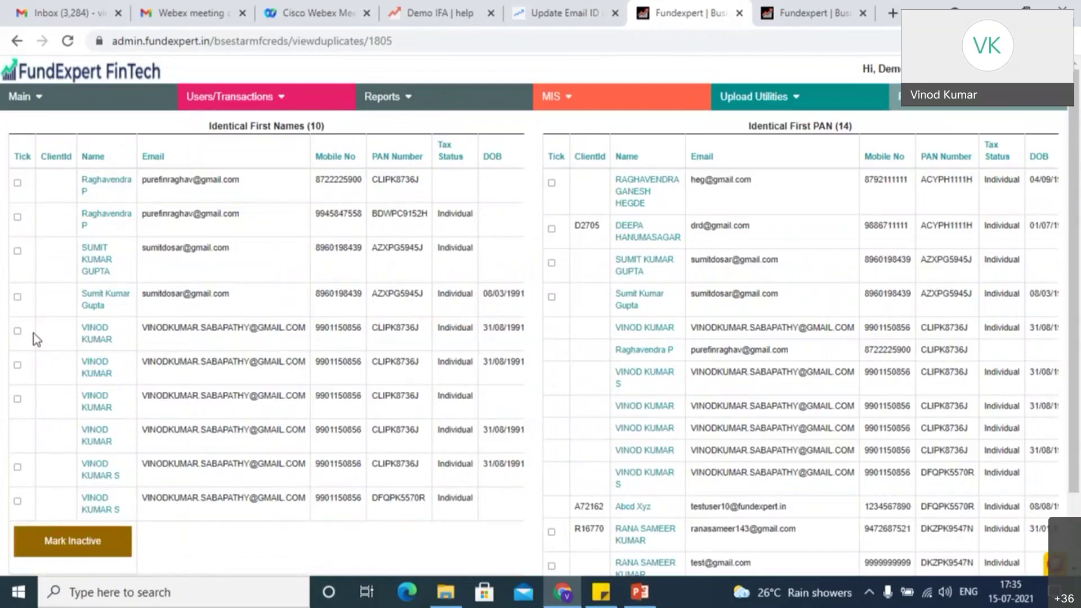
Tick the fifth, seventh and last entries in the Identical First Names list, and return to the client's merge form.
{"action": "left_click", "coordinate": [18, 331]}
{"action": "left_click", "coordinate": [17, 399]}
{"action": "left_click", "coordinate": [17, 501]}
{"action": "left_click", "coordinate": [809, 12]}
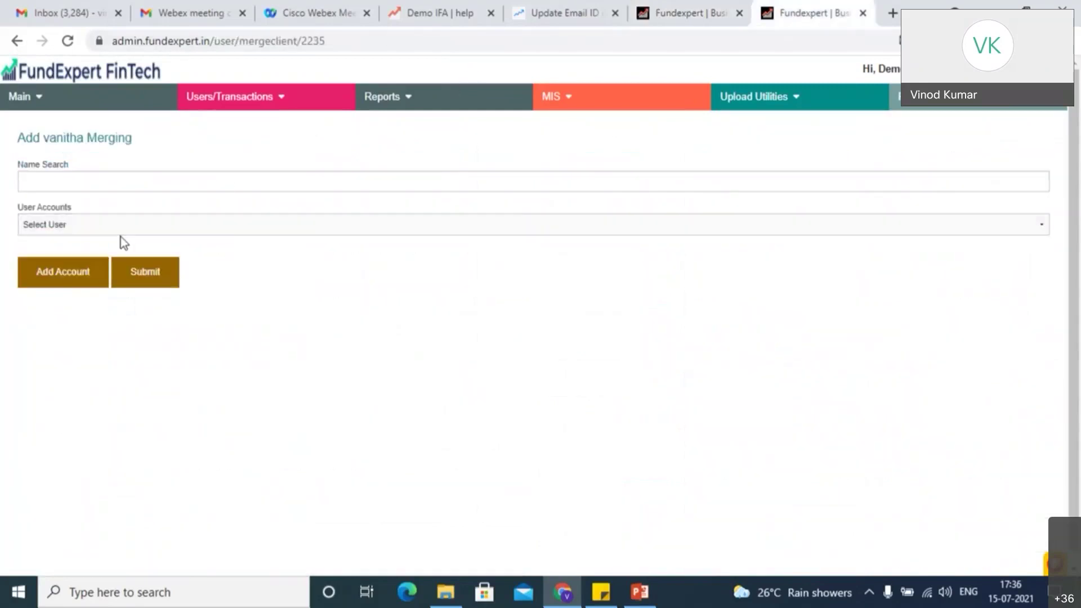
Search the merge form by partial client name and add the first and third matching accounts to the merge list.
{"action": "left_click", "coordinate": [116, 183]}
{"action": "type", "text": "vinod"}
{"action": "left_click", "coordinate": [158, 153]}
{"action": "left_click", "coordinate": [115, 224]}
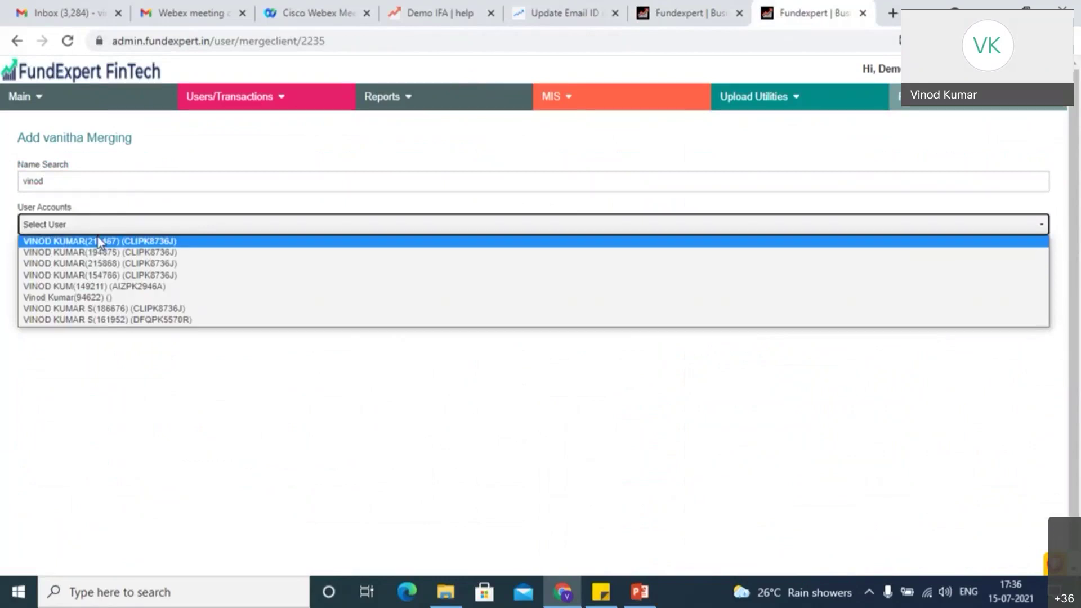
{"action": "left_click", "coordinate": [98, 241]}
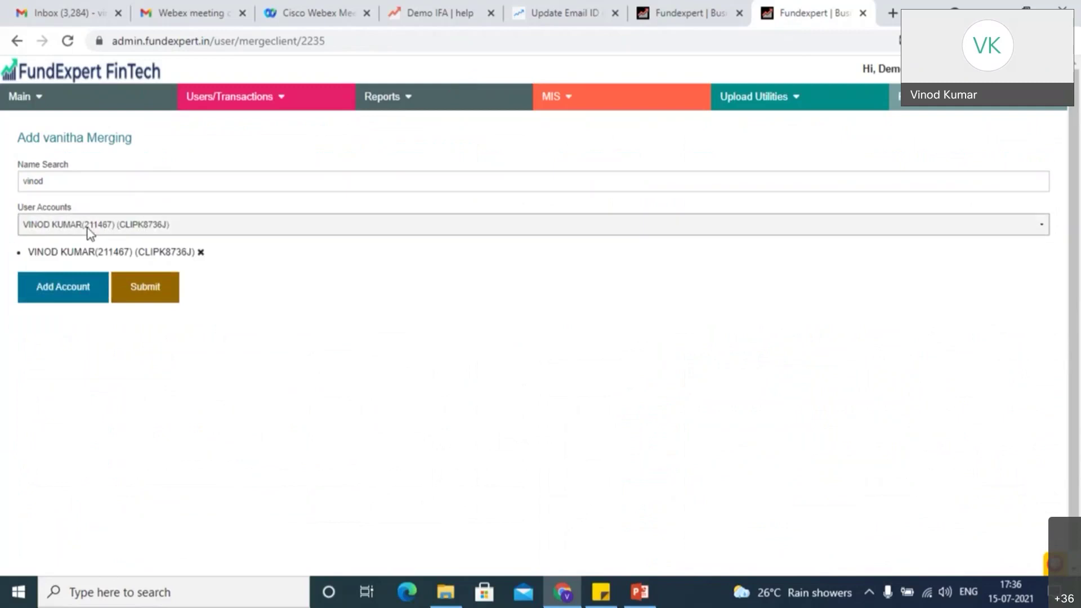
{"action": "left_click", "coordinate": [87, 228]}
{"action": "left_click", "coordinate": [83, 265]}
{"action": "left_click", "coordinate": [70, 294]}
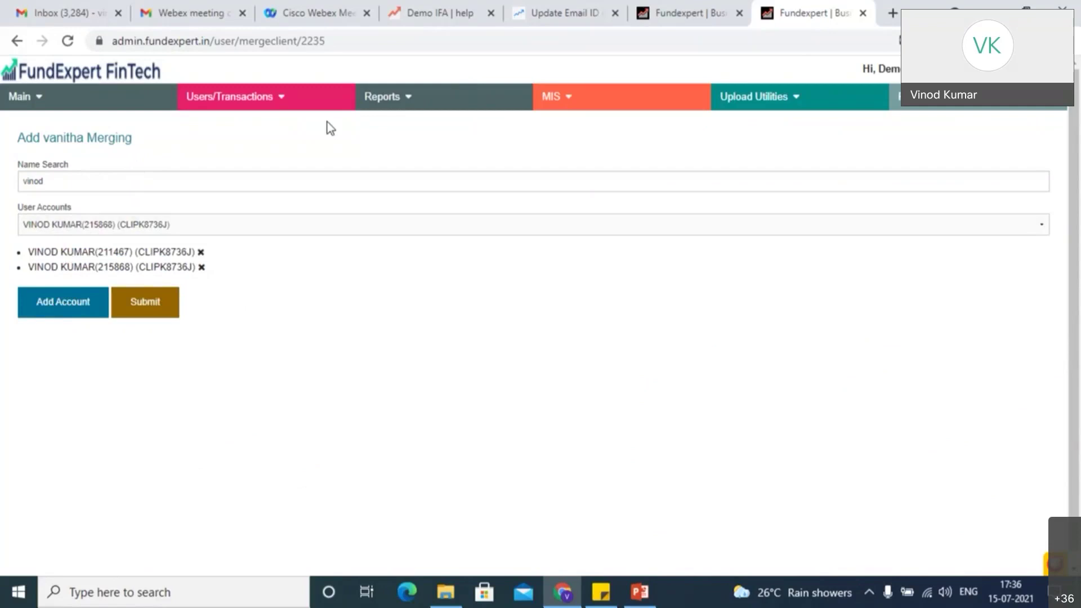
Leave the merge form without submitting, return to the client's profile and open its list of actions.
{"action": "mouse_move", "coordinate": [104, 84]}
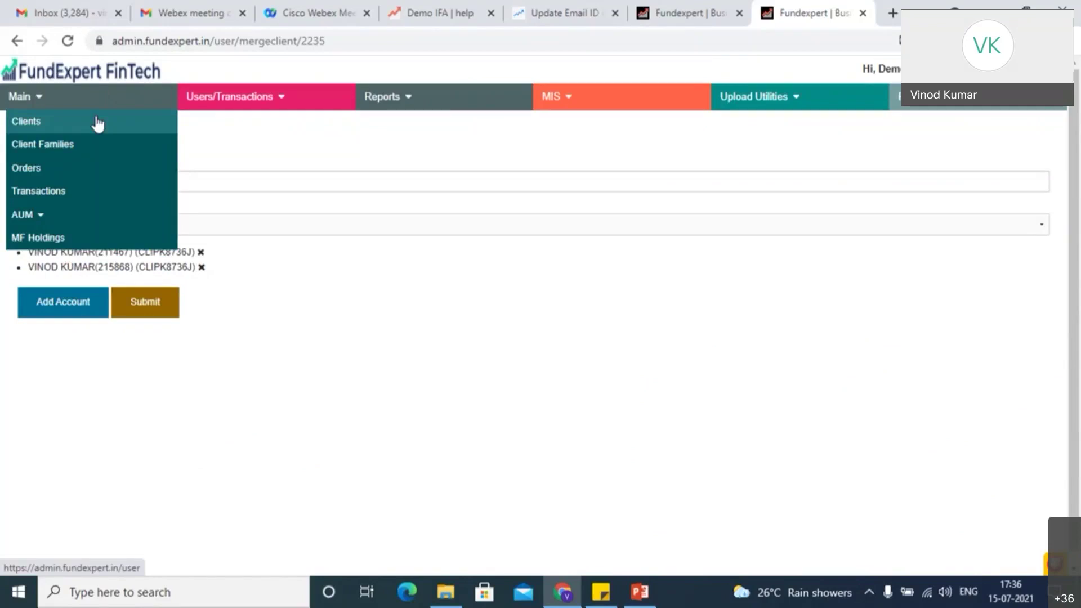
{"action": "left_click", "coordinate": [18, 41]}
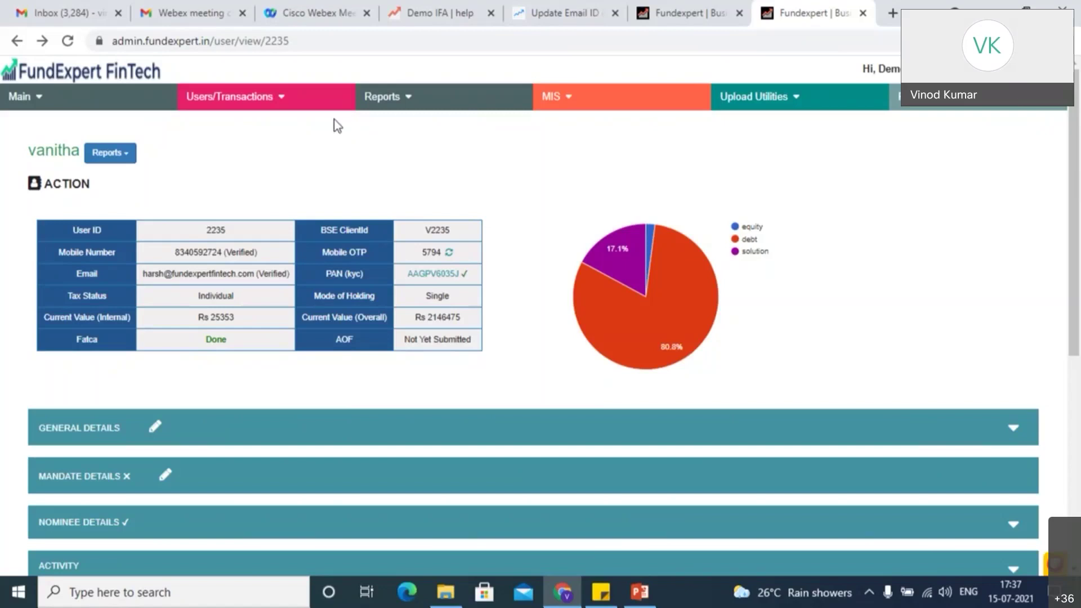
{"action": "left_click", "coordinate": [67, 184]}
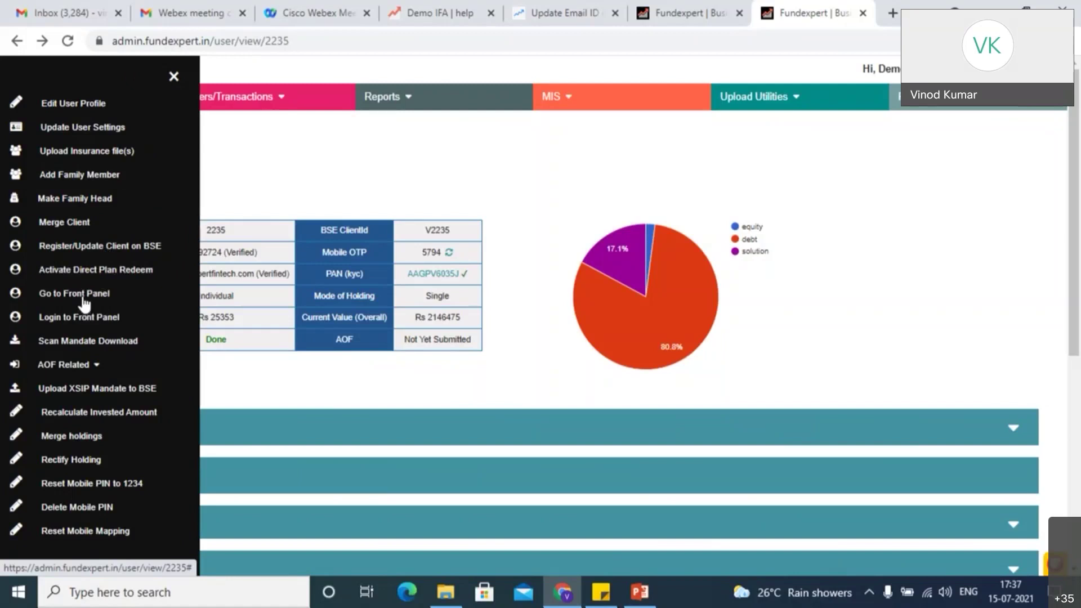
Log out of the open Demo IFA front panel session and return to the client's profile in the admin site.
{"action": "left_click", "coordinate": [420, 12]}
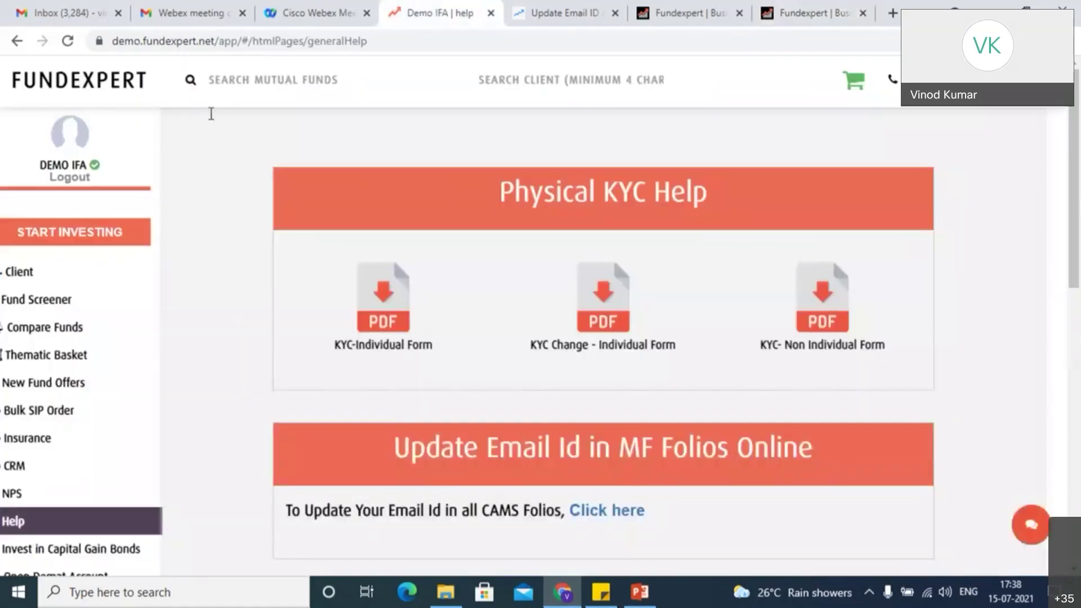
{"action": "left_click", "coordinate": [82, 181]}
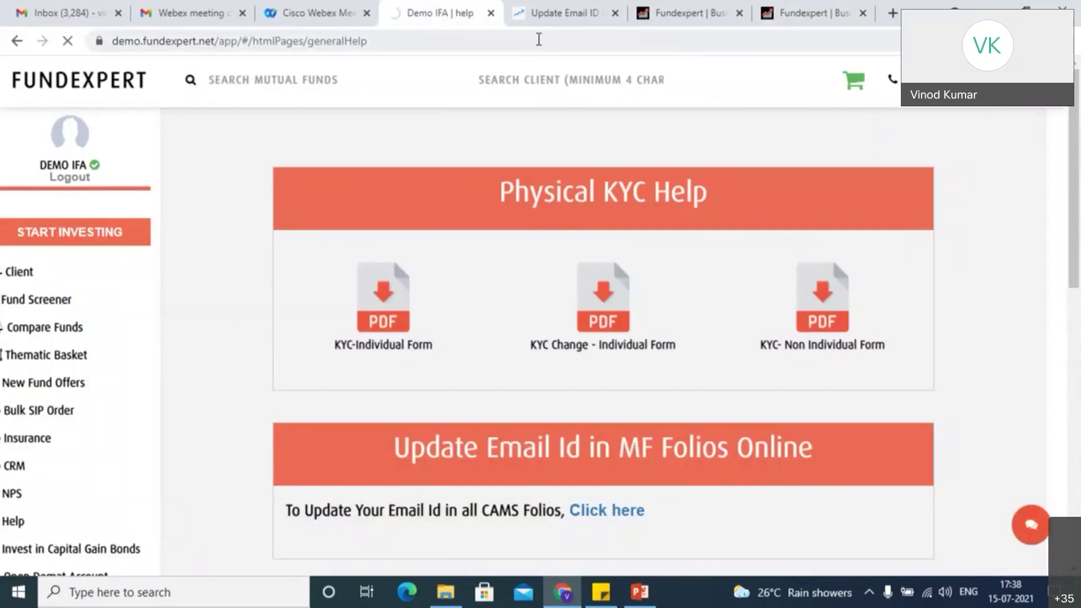
{"action": "left_click", "coordinate": [698, 14]}
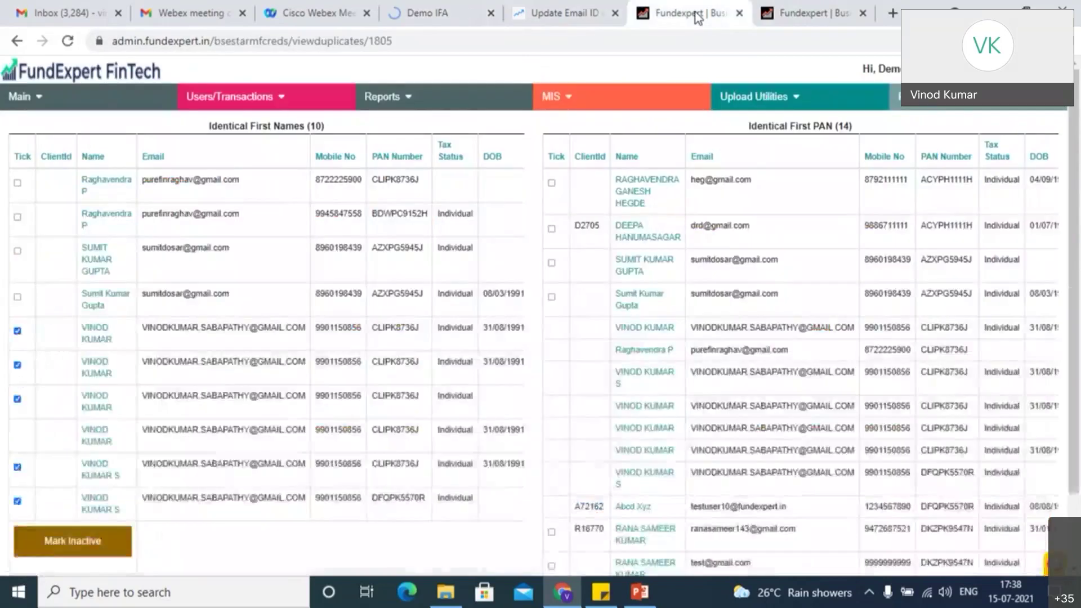
{"action": "left_click", "coordinate": [577, 21]}
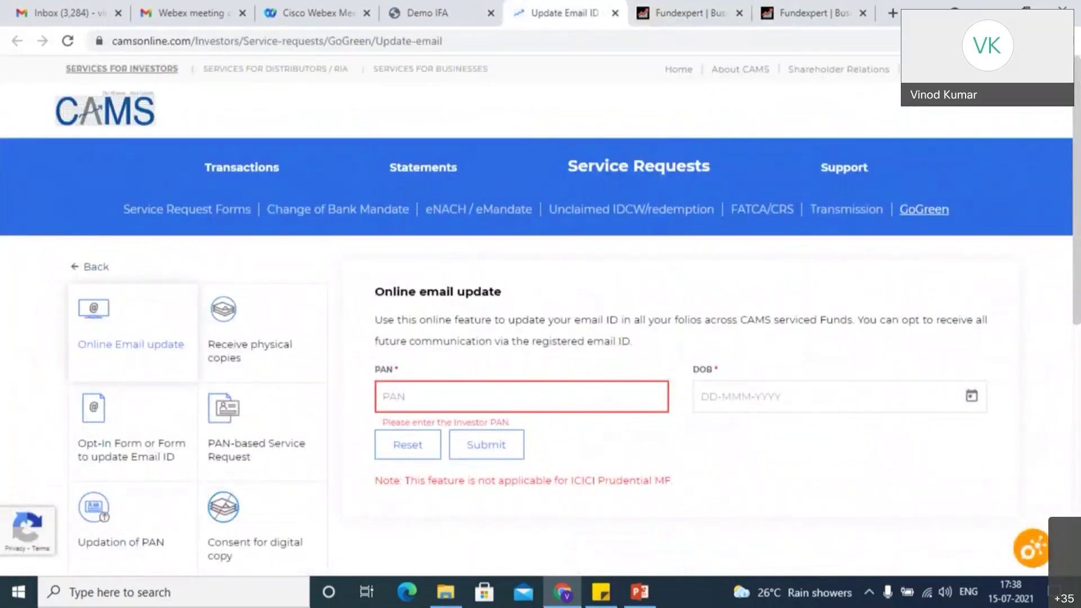
{"action": "left_click", "coordinate": [811, 13]}
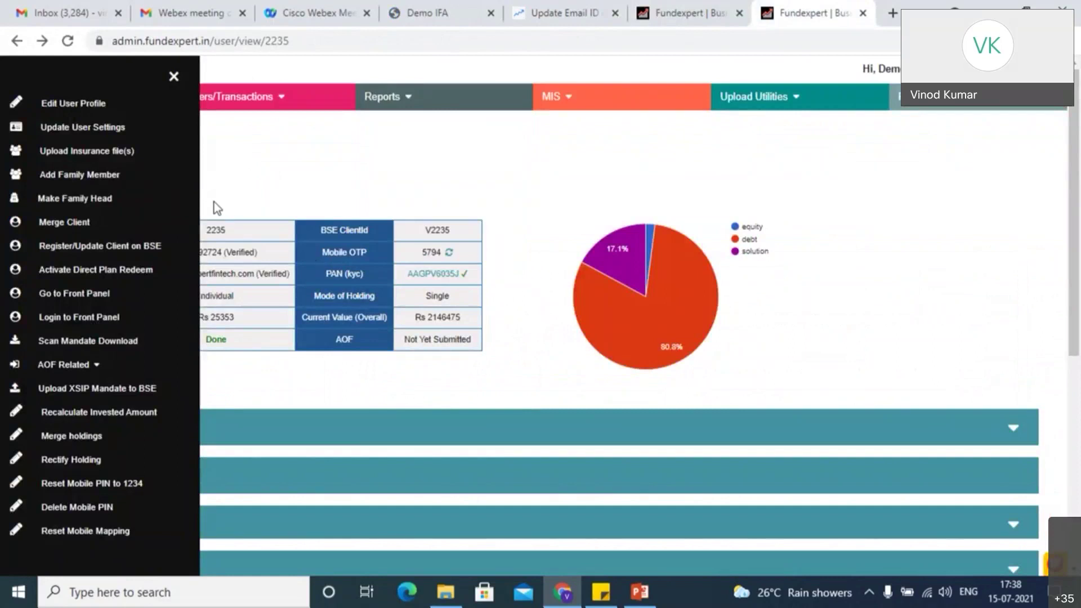
Go to the front panel from the client's actions, sign in with the prefilled advisor login, and log out again.
{"action": "left_click", "coordinate": [62, 294]}
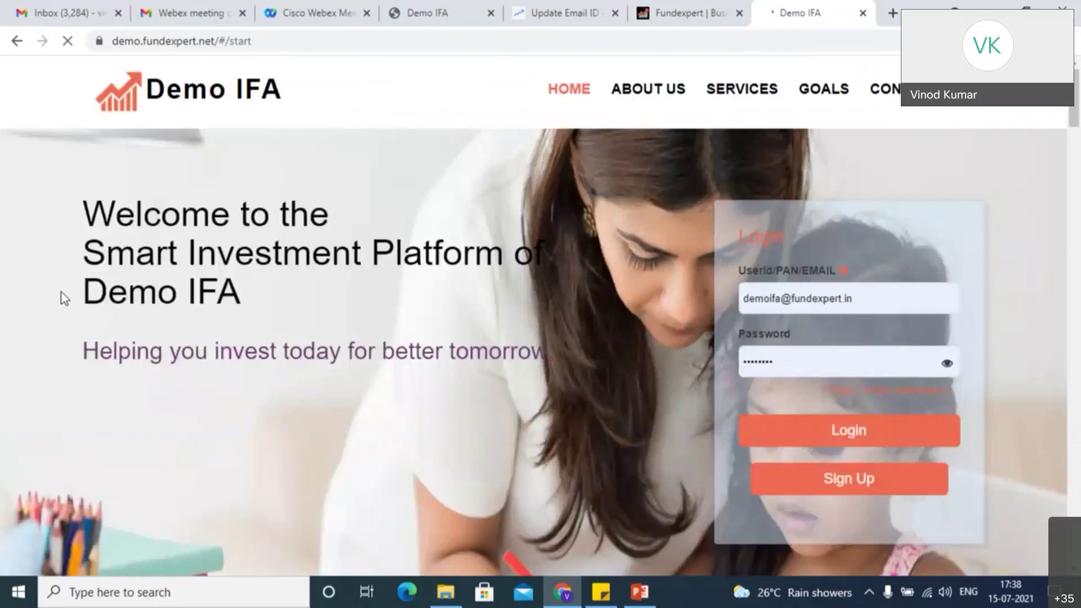
{"action": "left_click", "coordinate": [788, 434]}
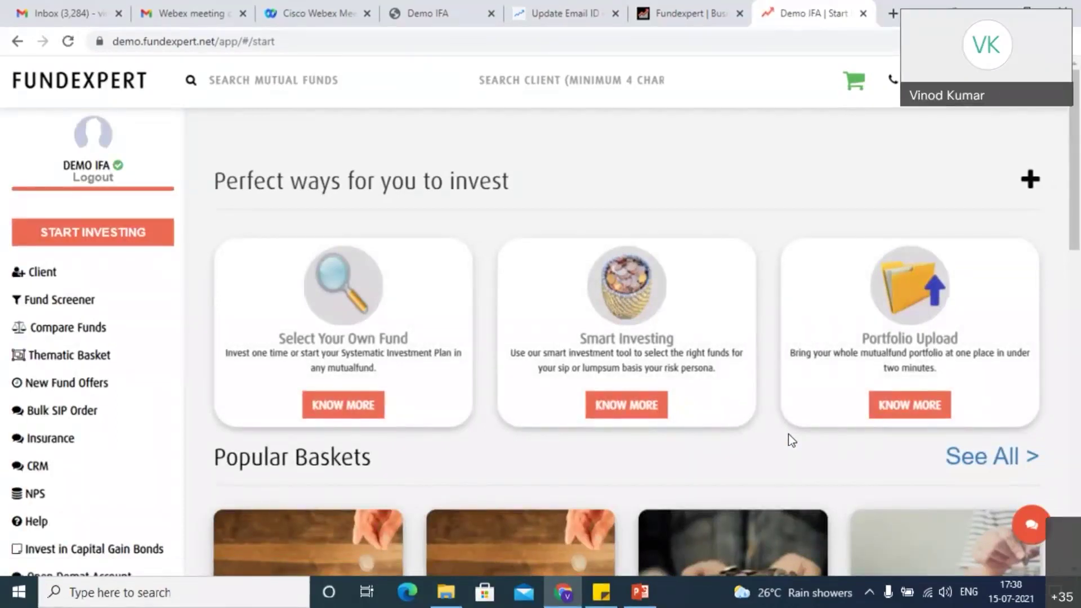
{"action": "left_click", "coordinate": [101, 185]}
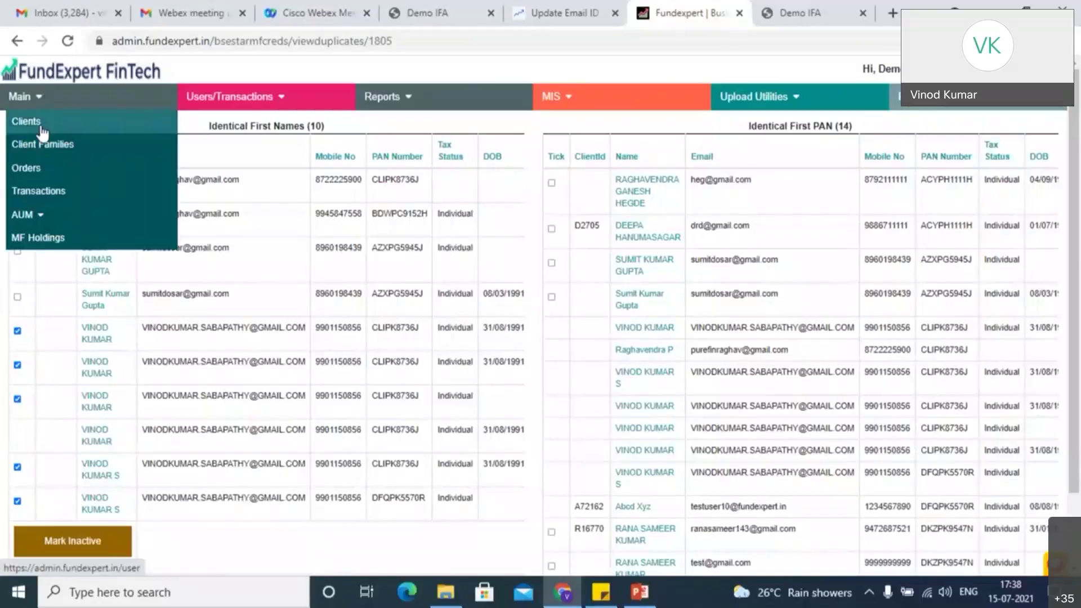
Search the admin client list by the client's partial name and open the matching profile.
{"action": "left_click", "coordinate": [42, 132]}
{"action": "left_click", "coordinate": [171, 231]}
{"action": "type", "text": "vanith"}
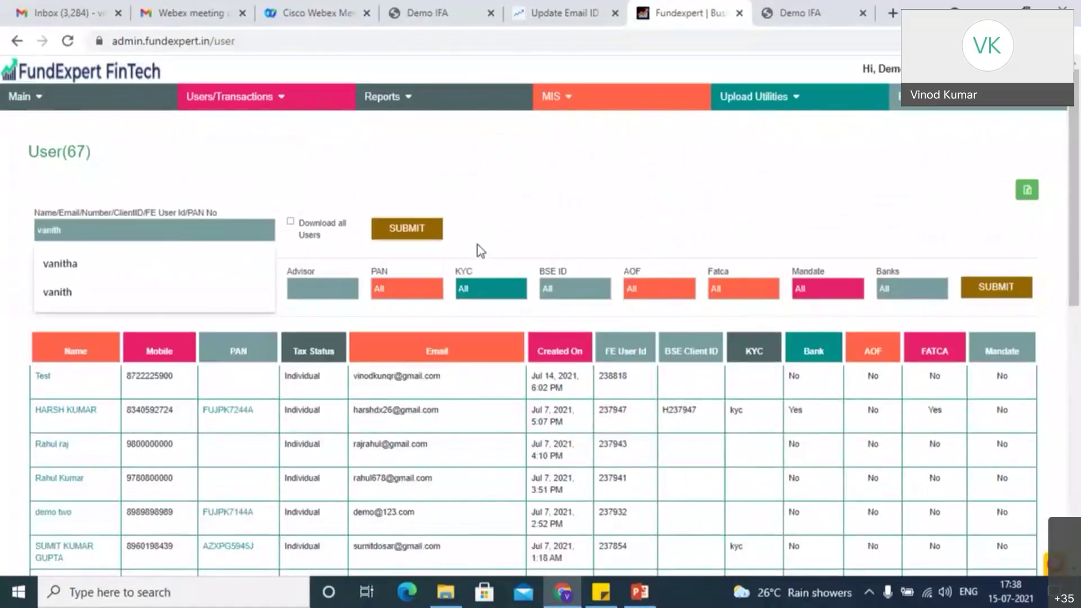
{"action": "left_click", "coordinate": [437, 235]}
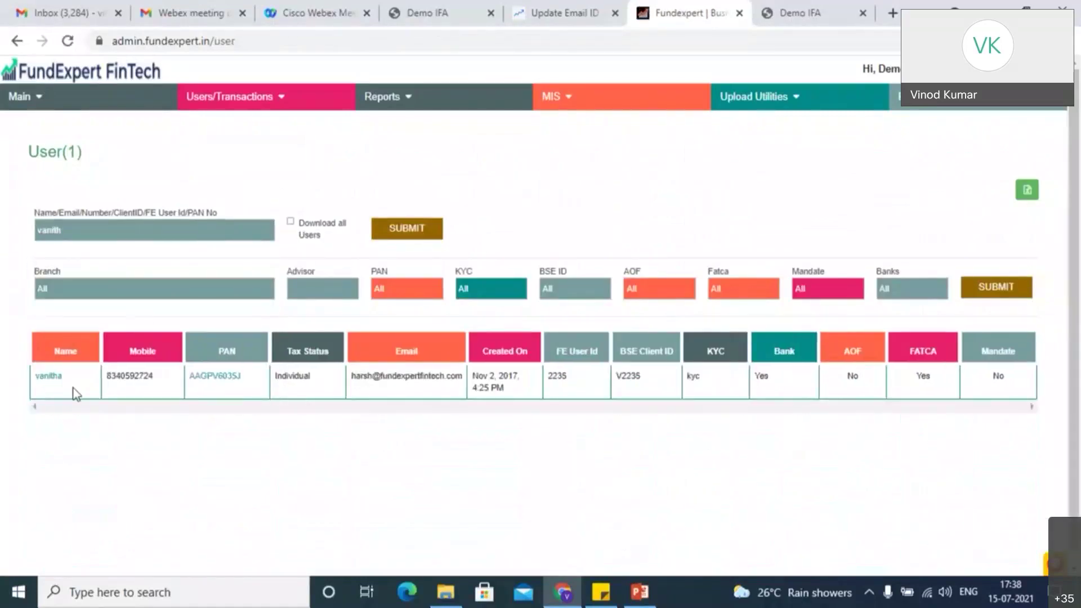
{"action": "left_click", "coordinate": [51, 377]}
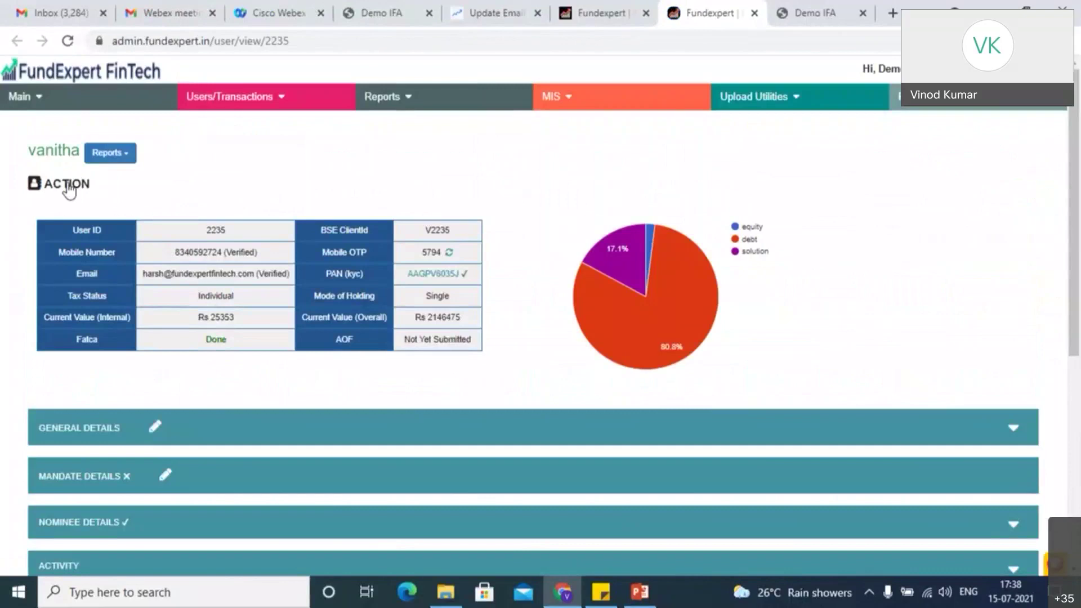
Use Login to Front Panel in the profile actions to view the client's own portfolio, and log out of it.
{"action": "left_click", "coordinate": [67, 186]}
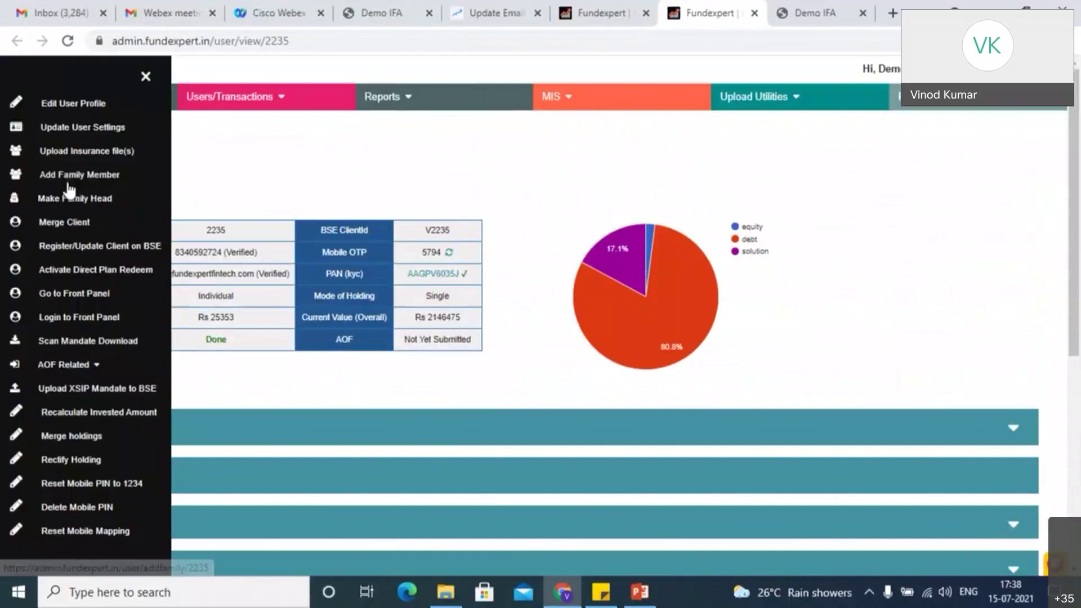
{"action": "left_click", "coordinate": [79, 317]}
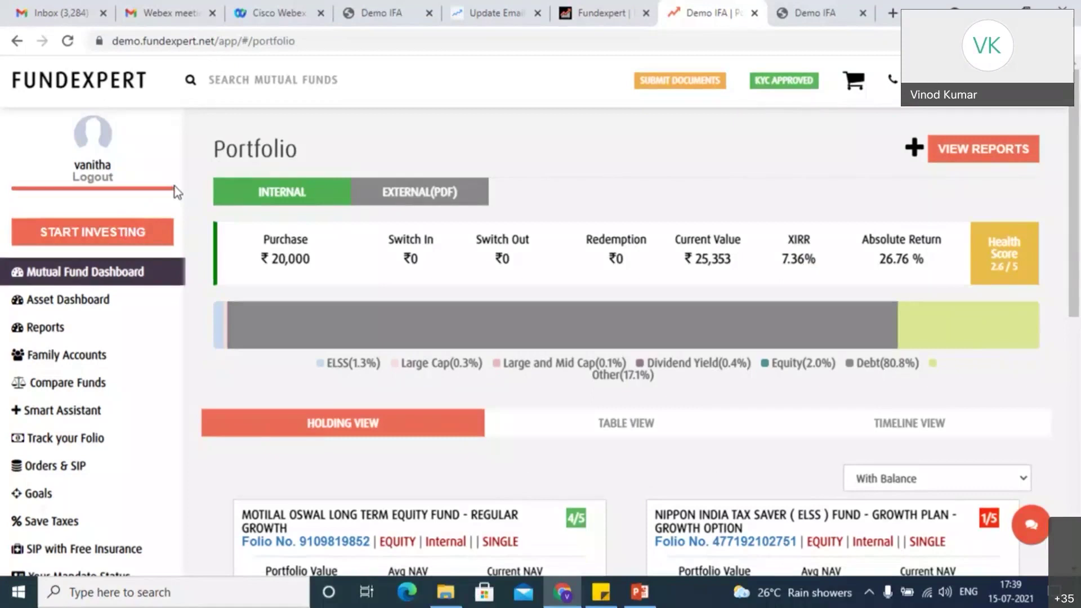
{"action": "left_click", "coordinate": [109, 179]}
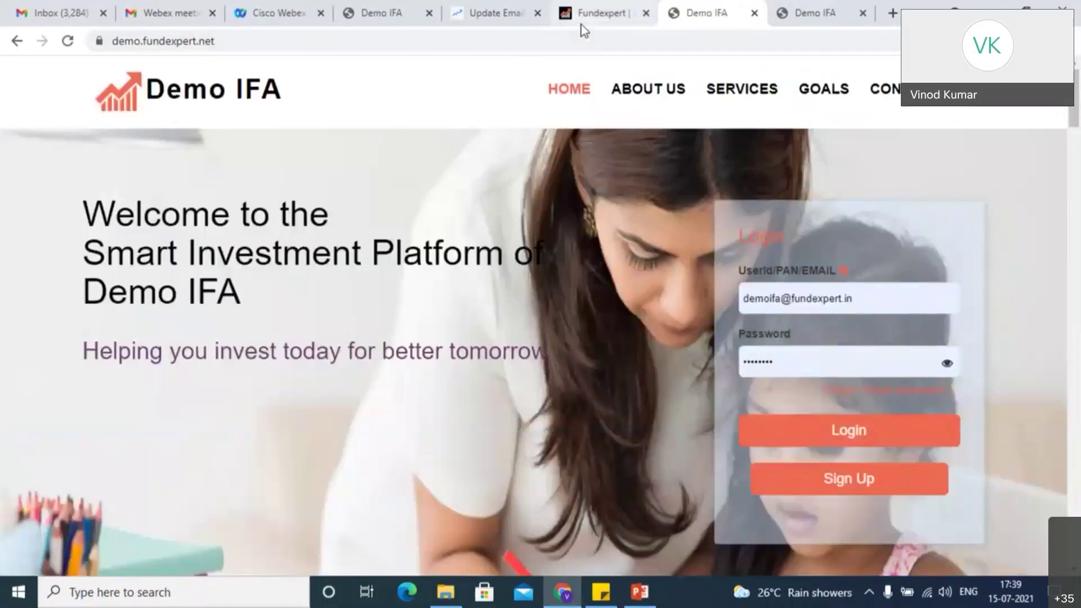
Reopen the client's profile and its actions from the user list, and close the two extra Demo IFA browser tabs.
{"action": "left_click", "coordinate": [582, 25]}
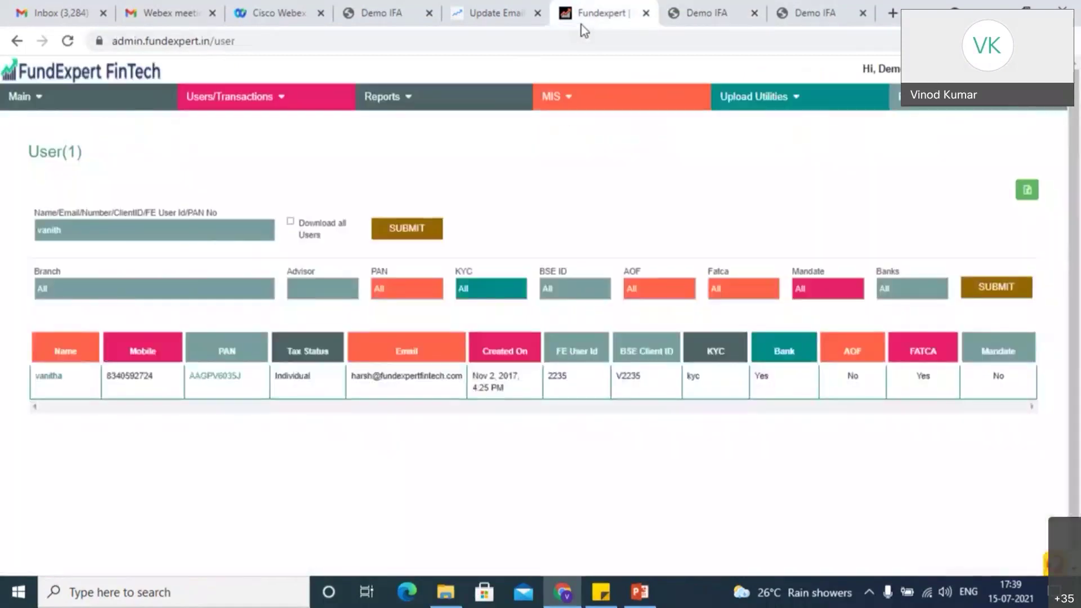
{"action": "left_click", "coordinate": [53, 379]}
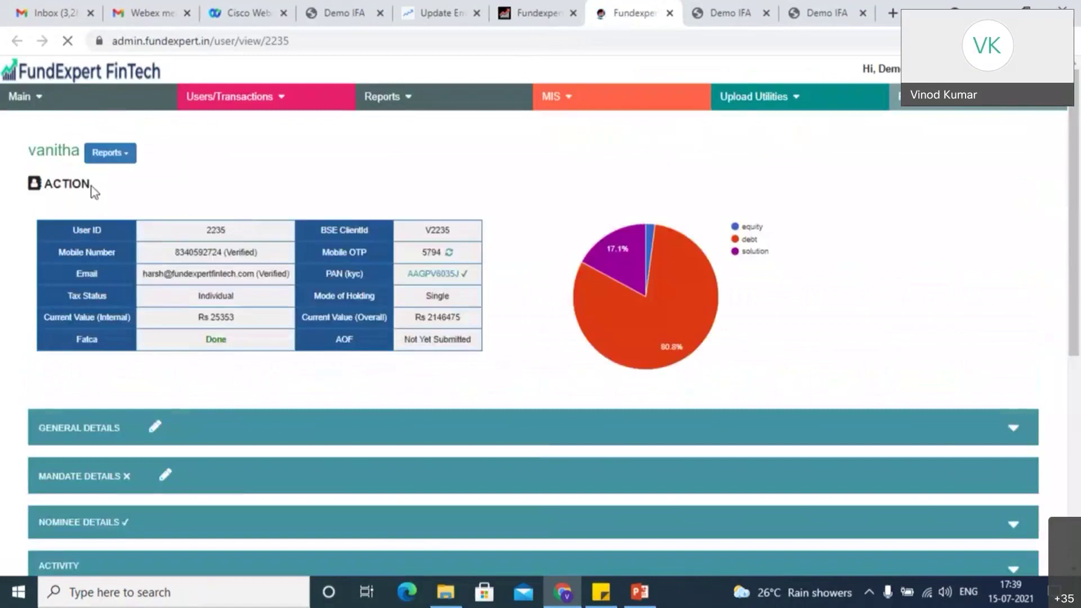
{"action": "left_click", "coordinate": [83, 191]}
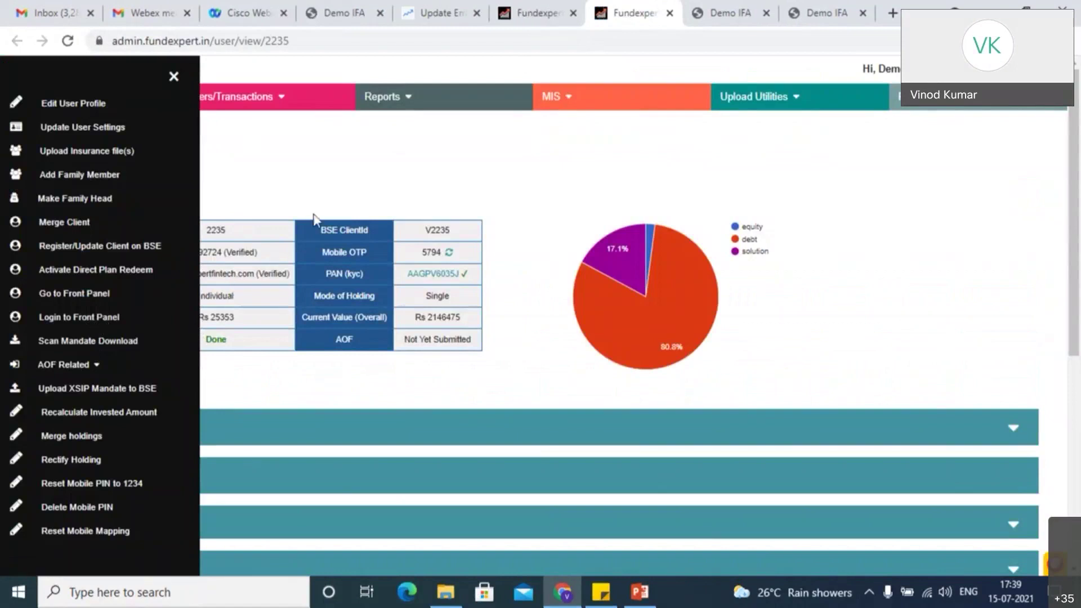
{"action": "left_click", "coordinate": [775, 18]}
{"action": "left_click", "coordinate": [768, 14]}
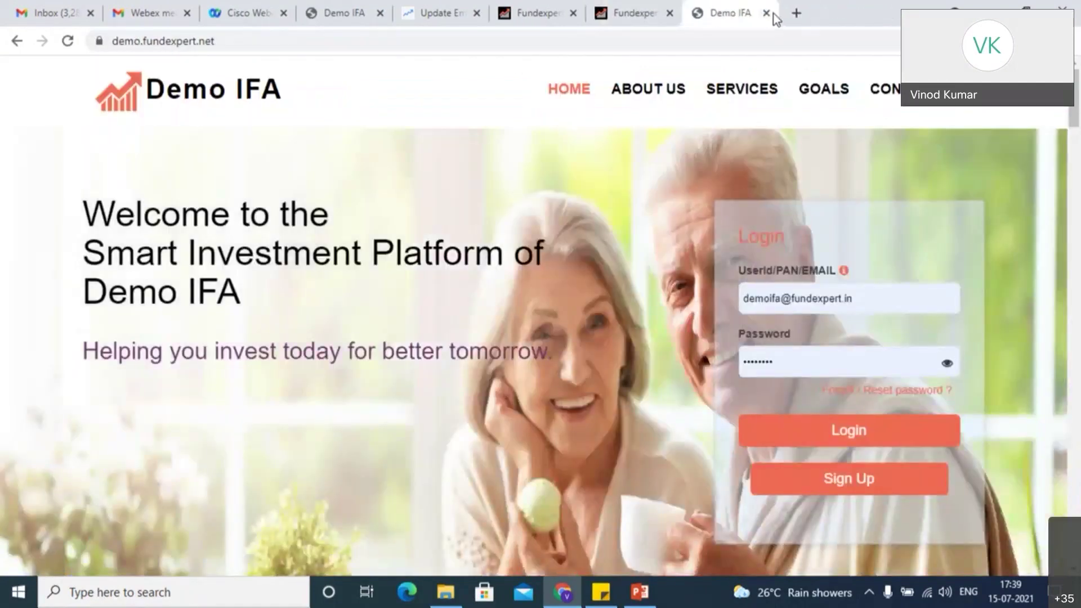
{"action": "left_click", "coordinate": [768, 13]}
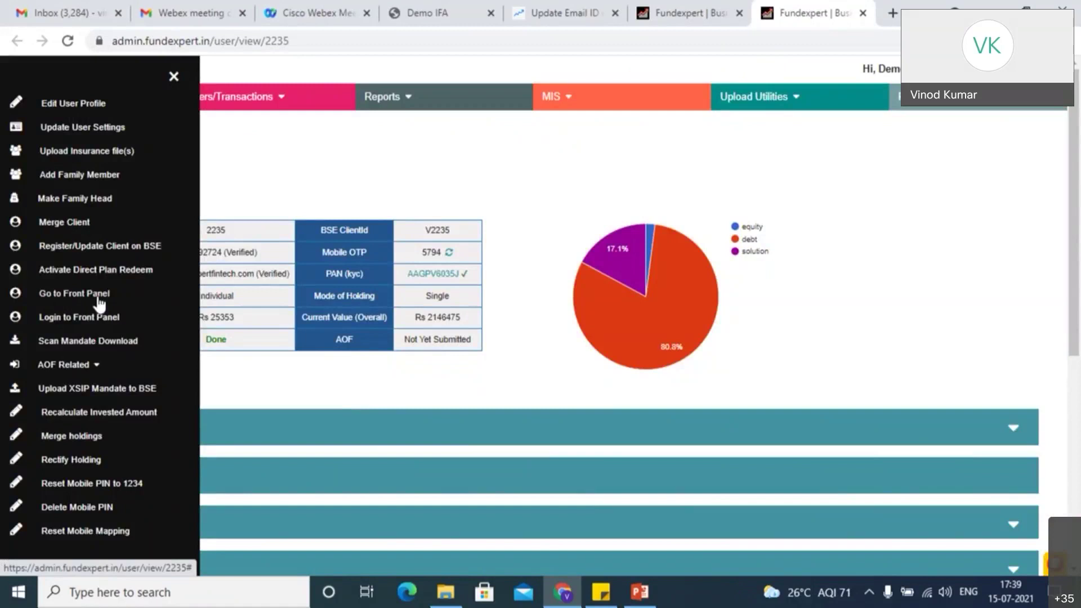
Try the Scan Mandate Download action for the client and go back to the profile.
{"action": "left_click", "coordinate": [89, 346]}
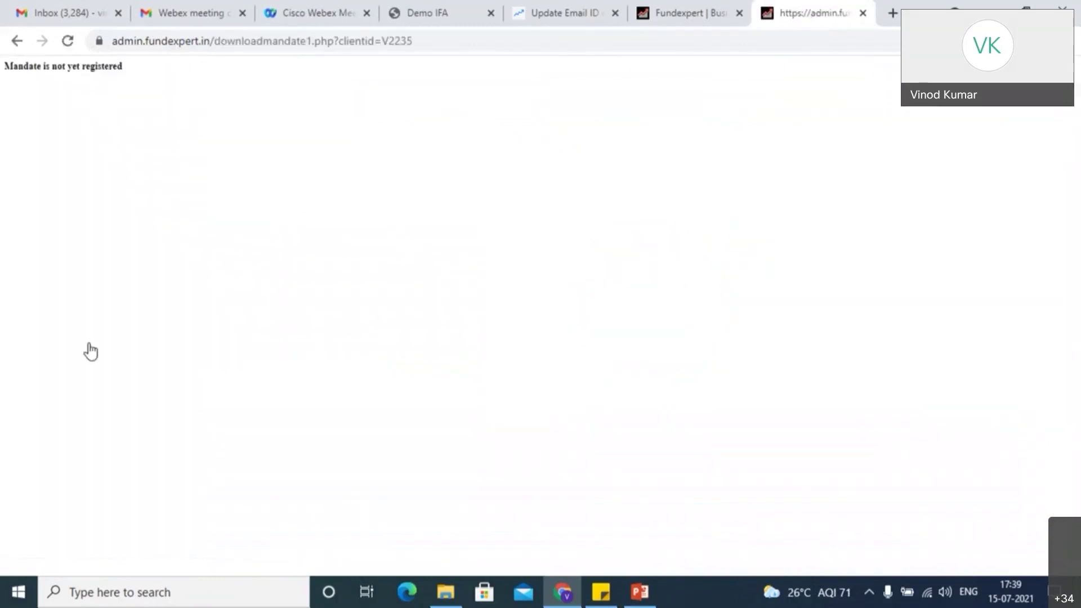
{"action": "left_click", "coordinate": [15, 42]}
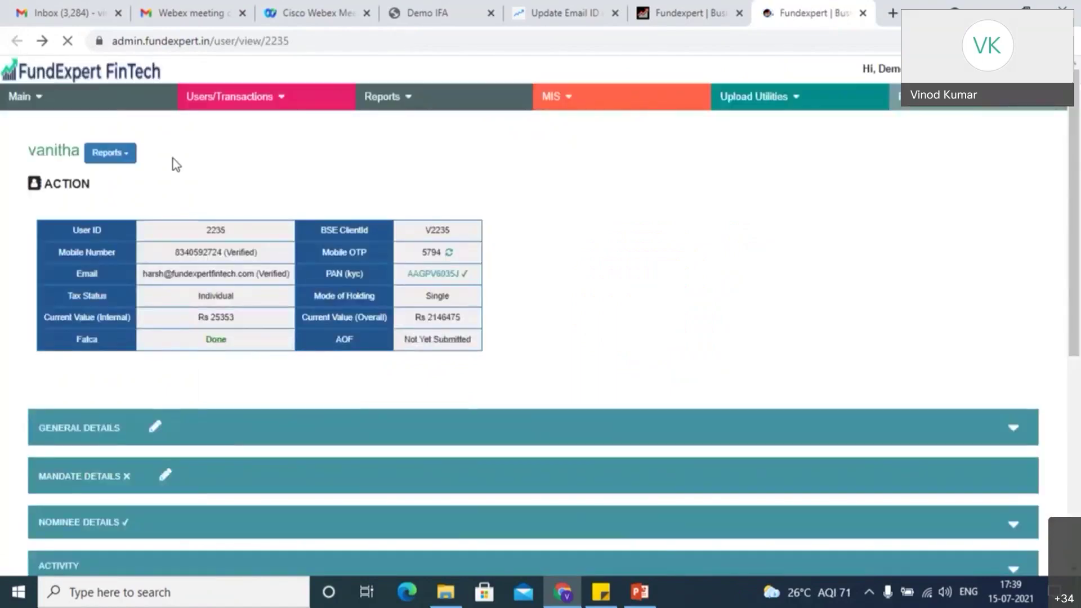
Download the AOF tiff submitted to BSE from the AOF Related actions, open the file to view it, and close the viewer.
{"action": "left_click", "coordinate": [47, 186]}
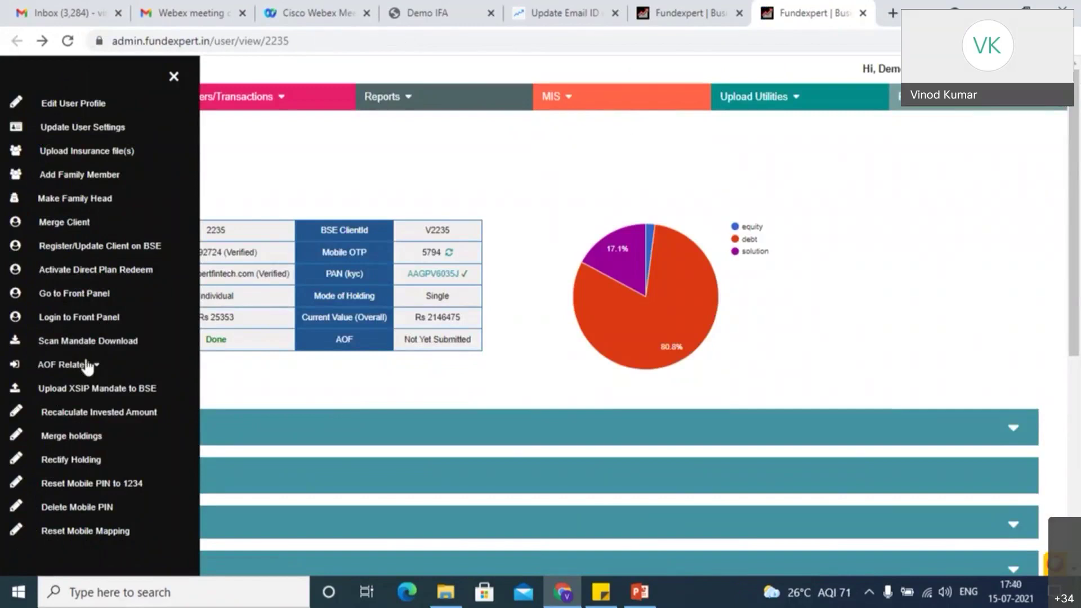
{"action": "left_click", "coordinate": [87, 367]}
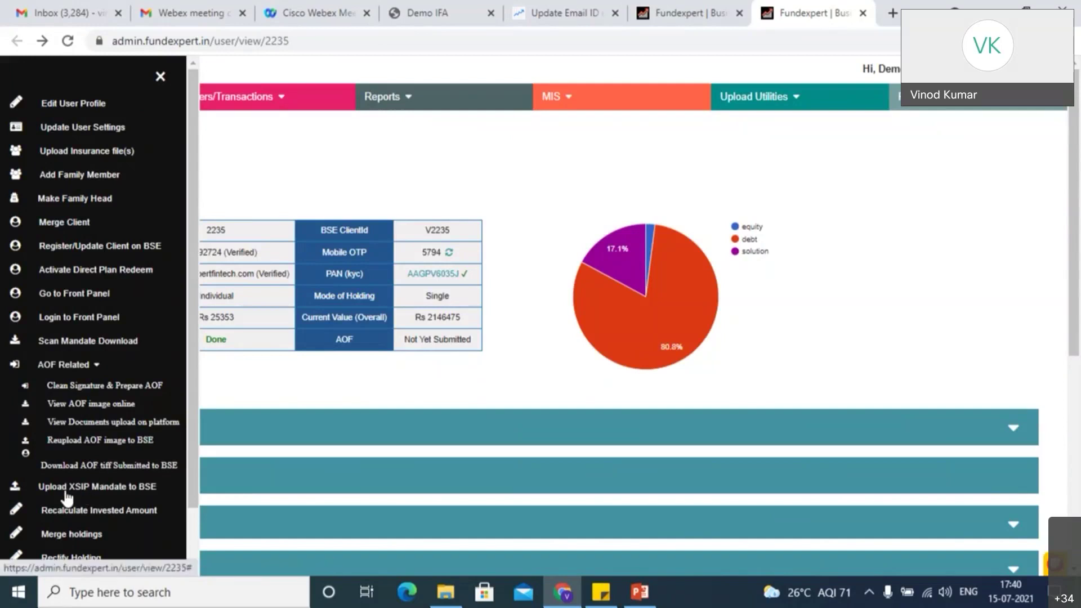
{"action": "left_click", "coordinate": [100, 466]}
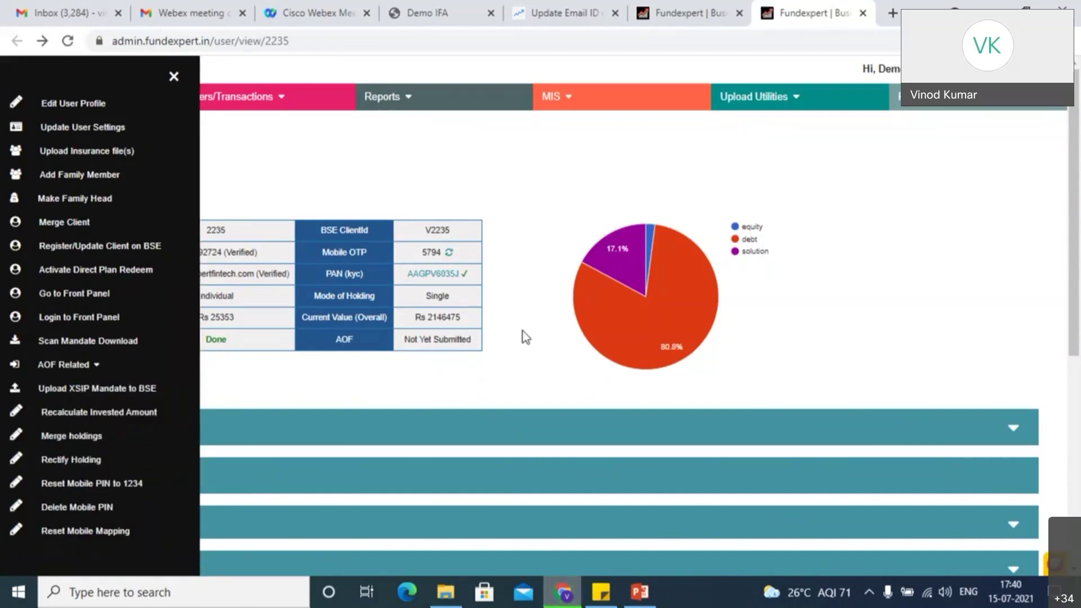
{"action": "left_click", "coordinate": [89, 553]}
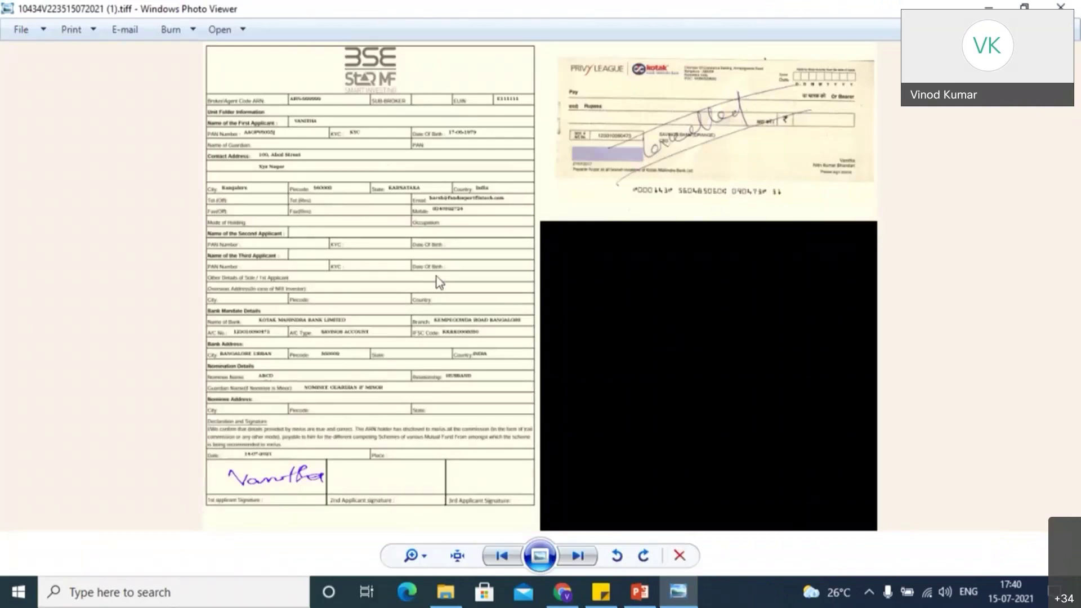
{"action": "double_click", "coordinate": [778, 12]}
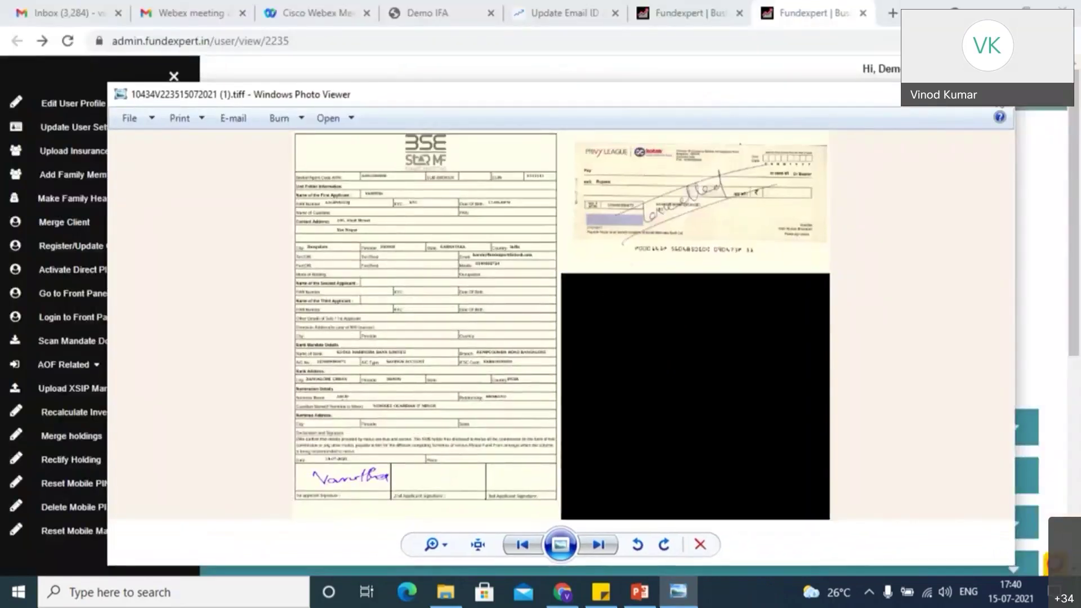
{"action": "left_click", "coordinate": [999, 94]}
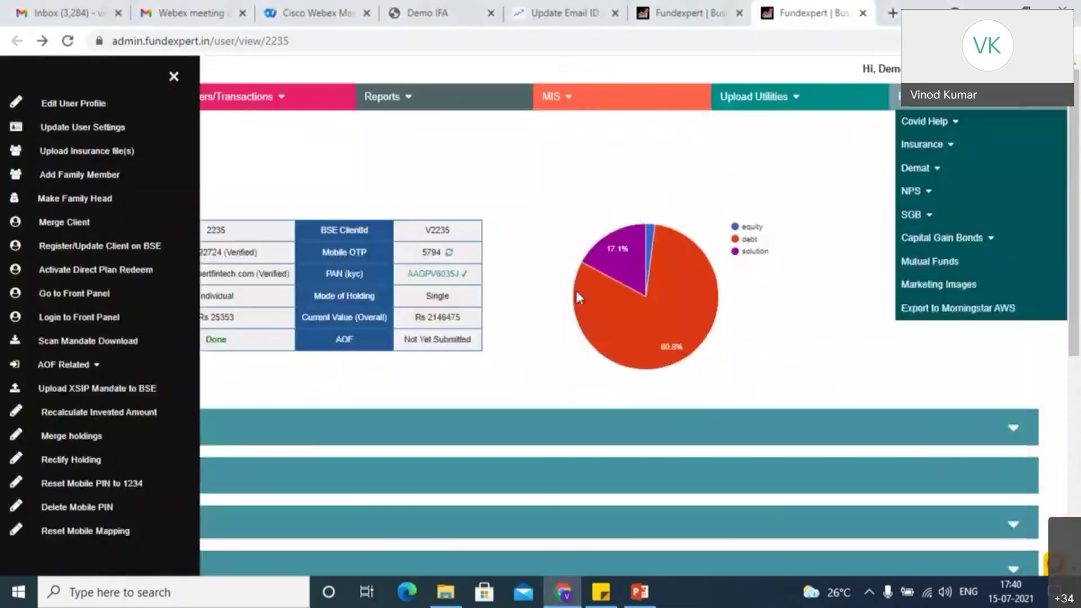
View the client's AOF image online from the AOF Related actions and look through the form.
{"action": "left_click", "coordinate": [97, 367]}
{"action": "left_click", "coordinate": [94, 405]}
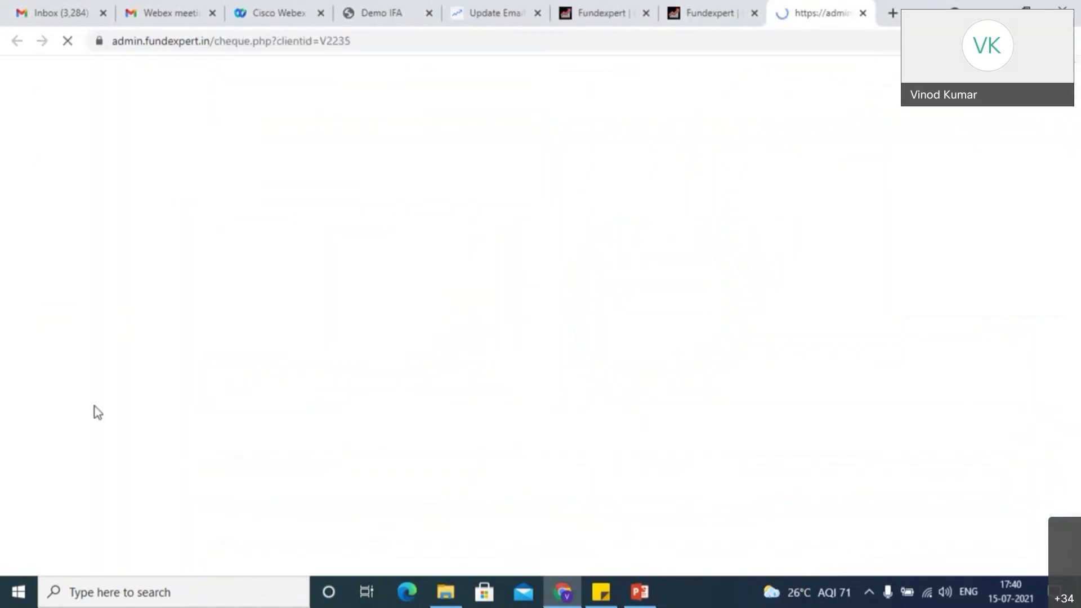
{"action": "scroll", "coordinate": [299, 315], "scroll_direction": "down", "scroll_amount": 11}
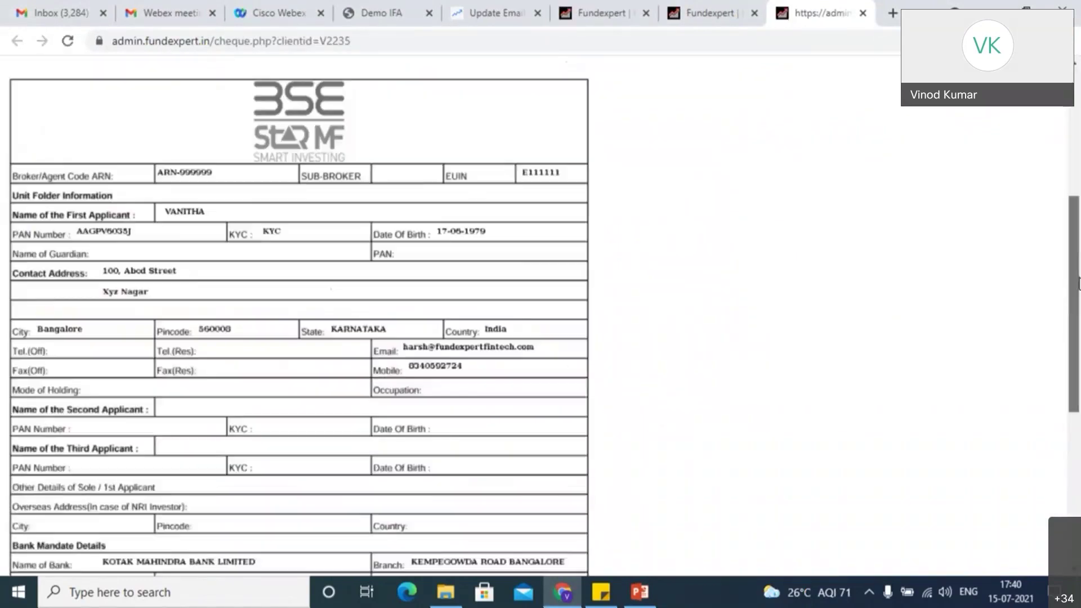
Close the client's AOF image, open the signature page from the AOF Related actions, and look through the form below the signature.
{"action": "scroll", "coordinate": [299, 316], "scroll_direction": "up", "scroll_amount": 11}
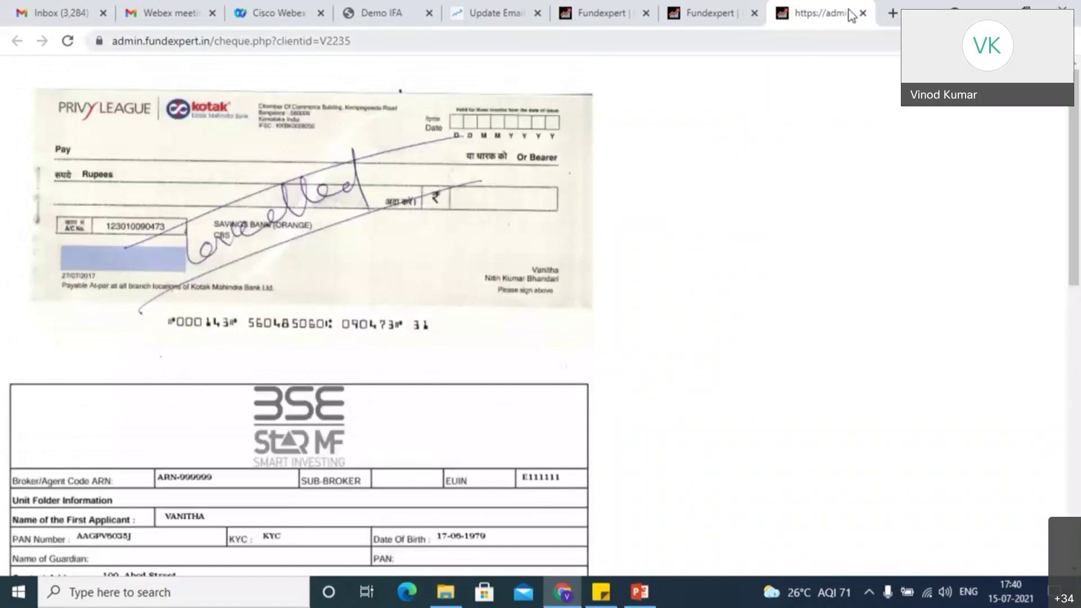
{"action": "left_click", "coordinate": [864, 15]}
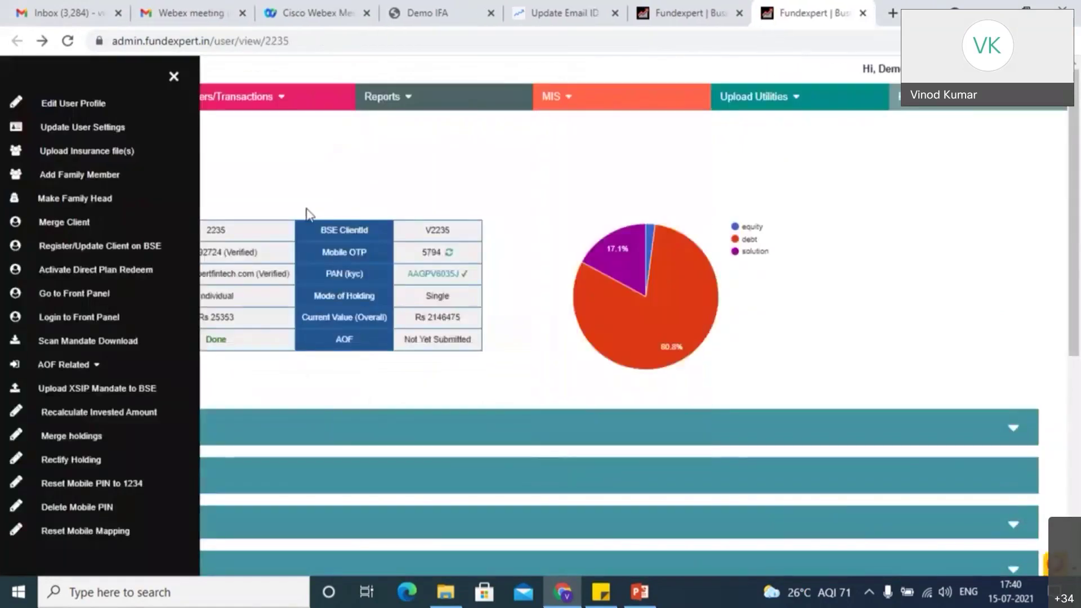
{"action": "left_click", "coordinate": [82, 369]}
{"action": "left_click", "coordinate": [85, 385]}
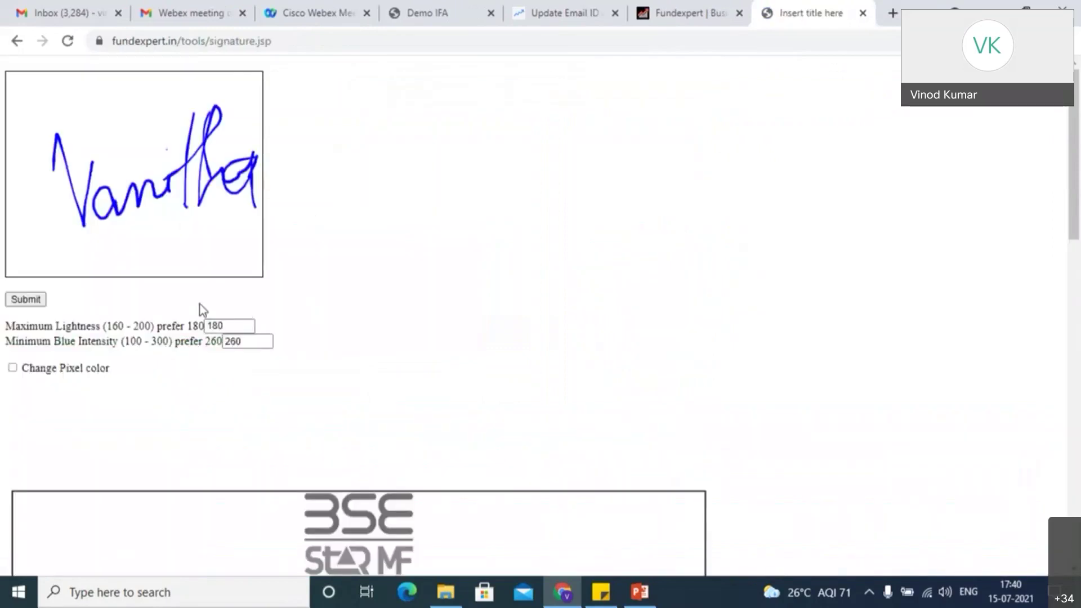
{"action": "mouse_move", "coordinate": [1073, 169]}
{"action": "left_mouse_down"}
{"action": "mouse_move", "coordinate": [1073, 445]}
{"action": "mouse_move", "coordinate": [1078, 112]}
{"action": "left_mouse_up"}
{"action": "left_click", "coordinate": [26, 301]}
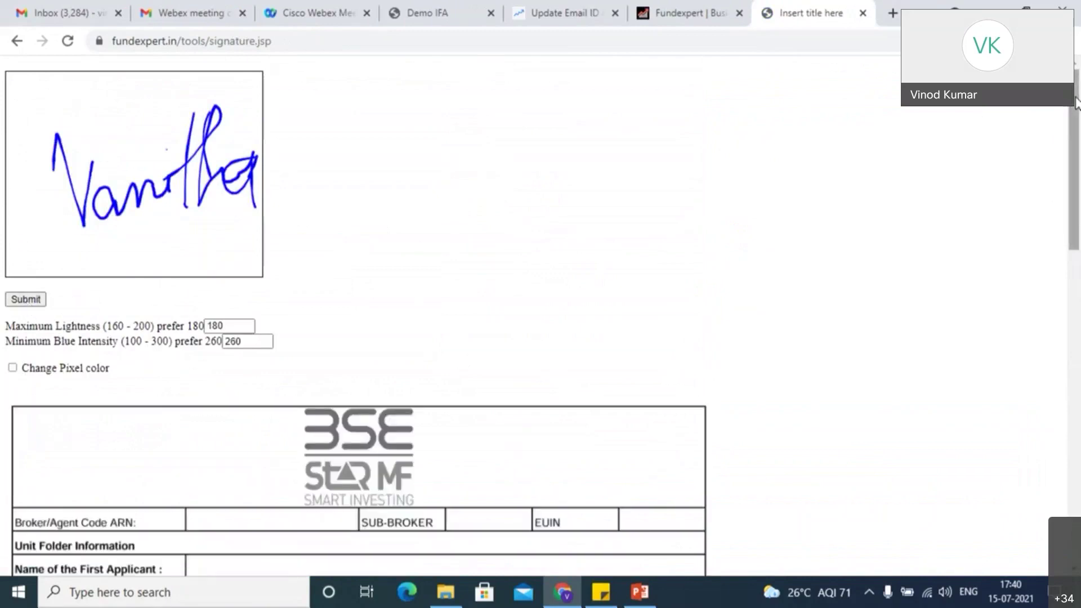
{"action": "scroll", "coordinate": [1073, 144], "scroll_direction": "down", "scroll_amount": 15}
{"action": "scroll", "coordinate": [1079, 144], "scroll_direction": "up", "scroll_amount": 15}
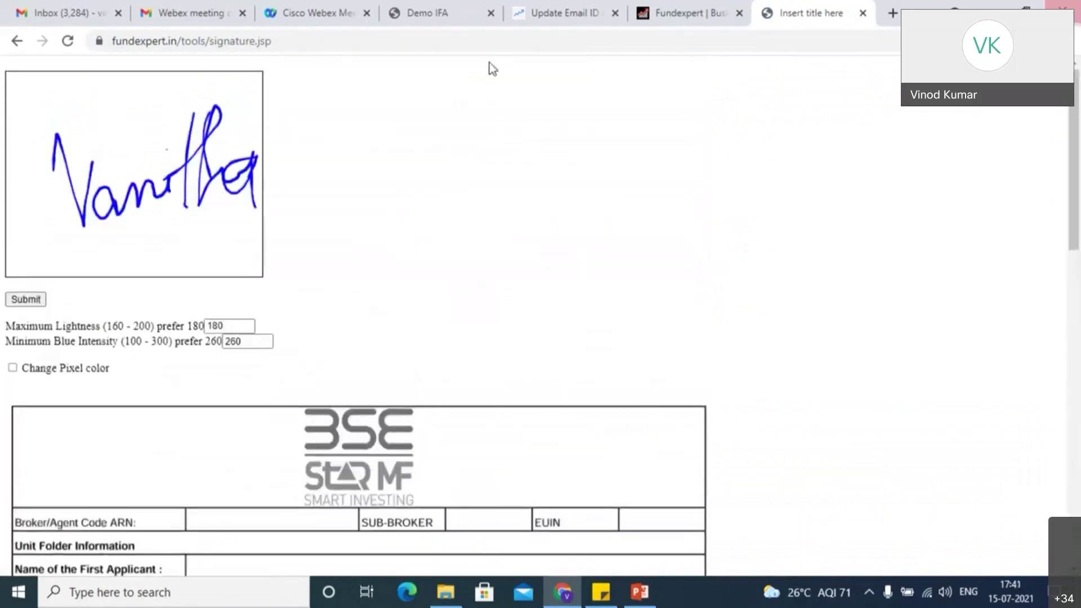
Return from the signature page to the client's profile and review the remaining entries in its action list.
{"action": "left_click", "coordinate": [696, 14]}
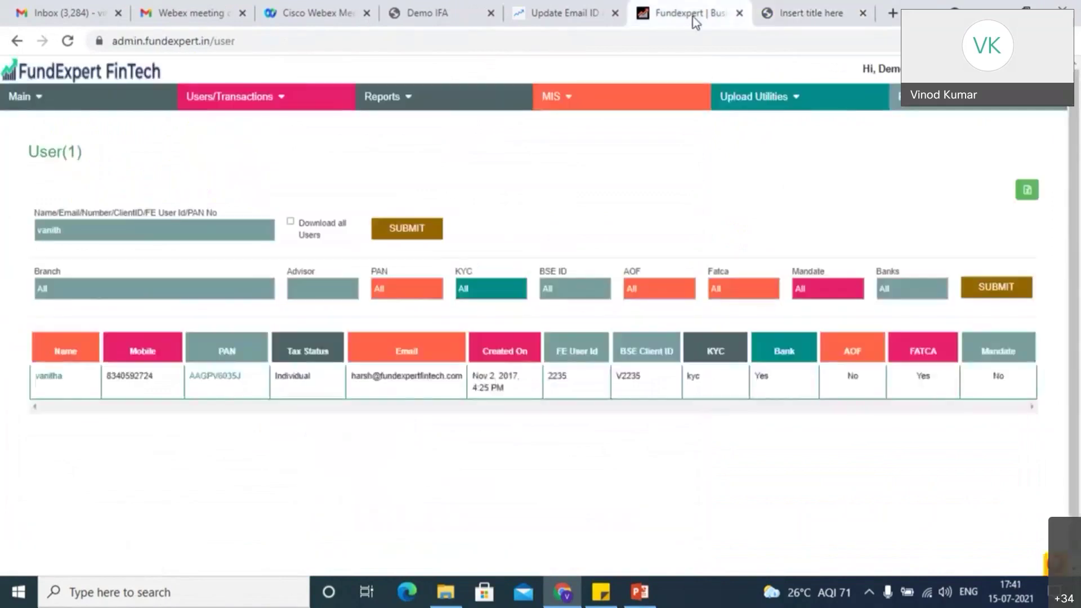
{"action": "left_click", "coordinate": [796, 20]}
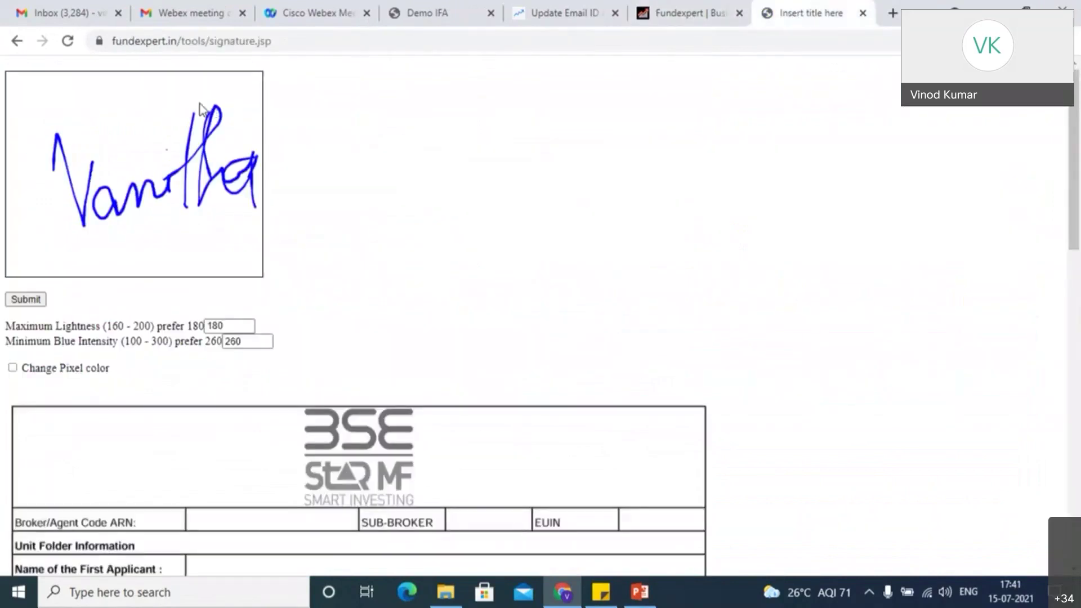
{"action": "left_click", "coordinate": [17, 40]}
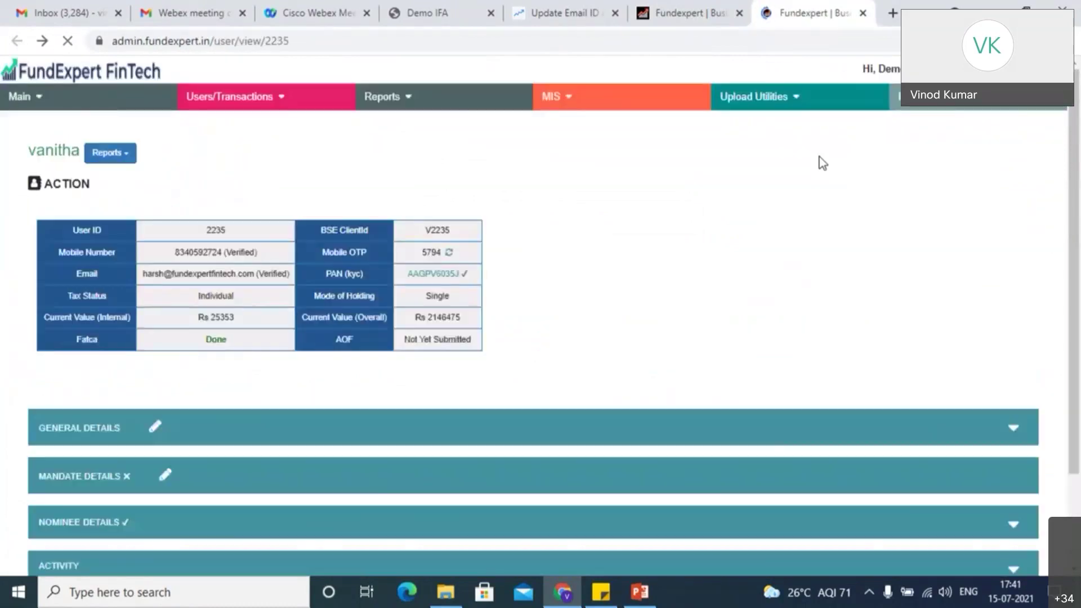
{"action": "left_click", "coordinate": [63, 185]}
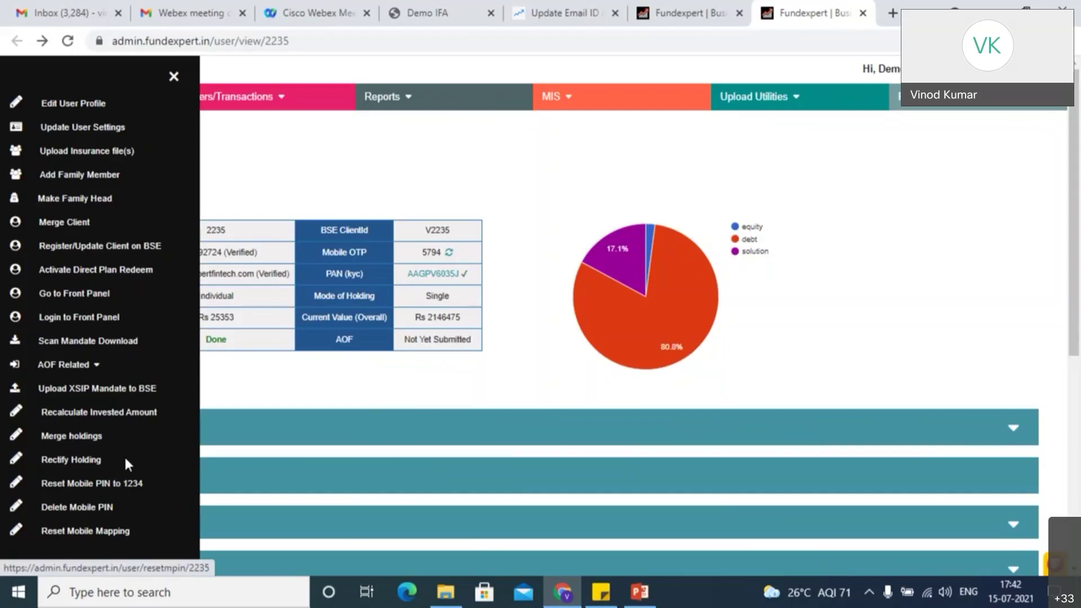
{"action": "left_click", "coordinate": [174, 77]}
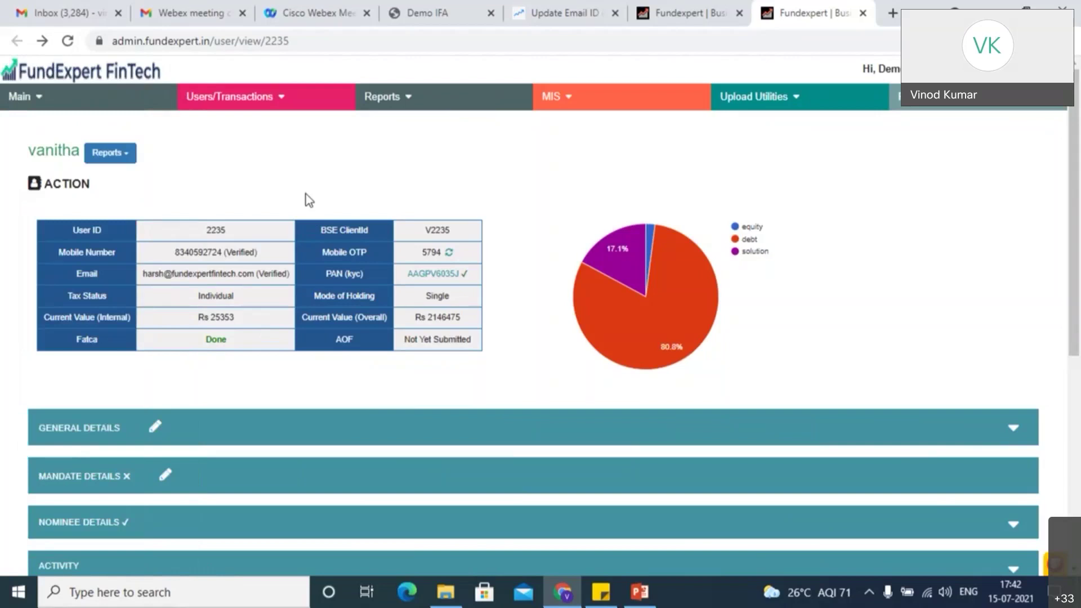
Open the first family head's report from the Client Families list and examine the family's total value and holdings.
{"action": "mouse_move", "coordinate": [93, 104]}
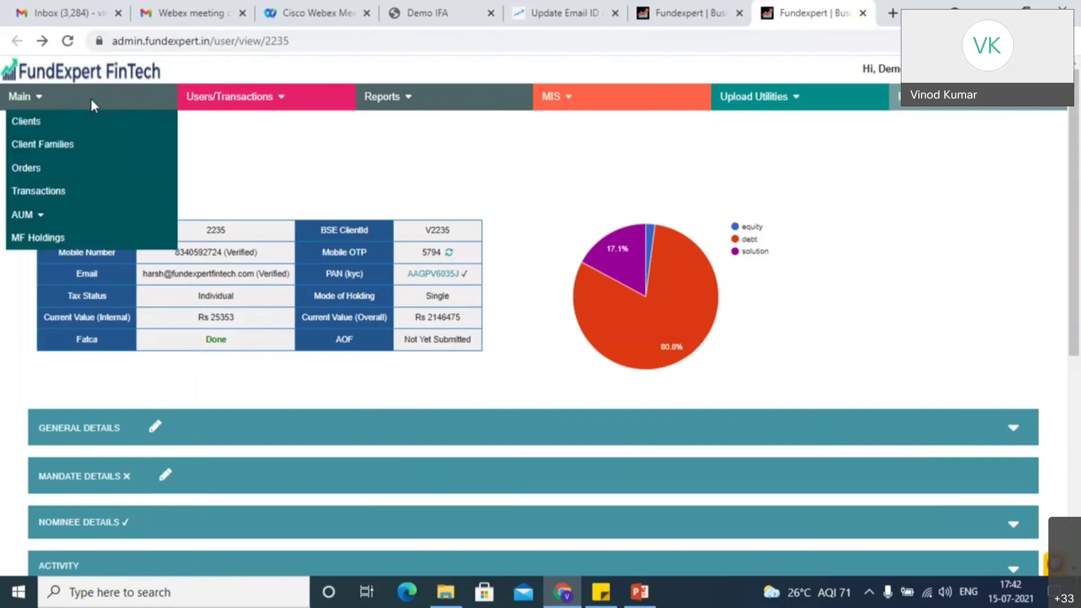
{"action": "left_click", "coordinate": [91, 145]}
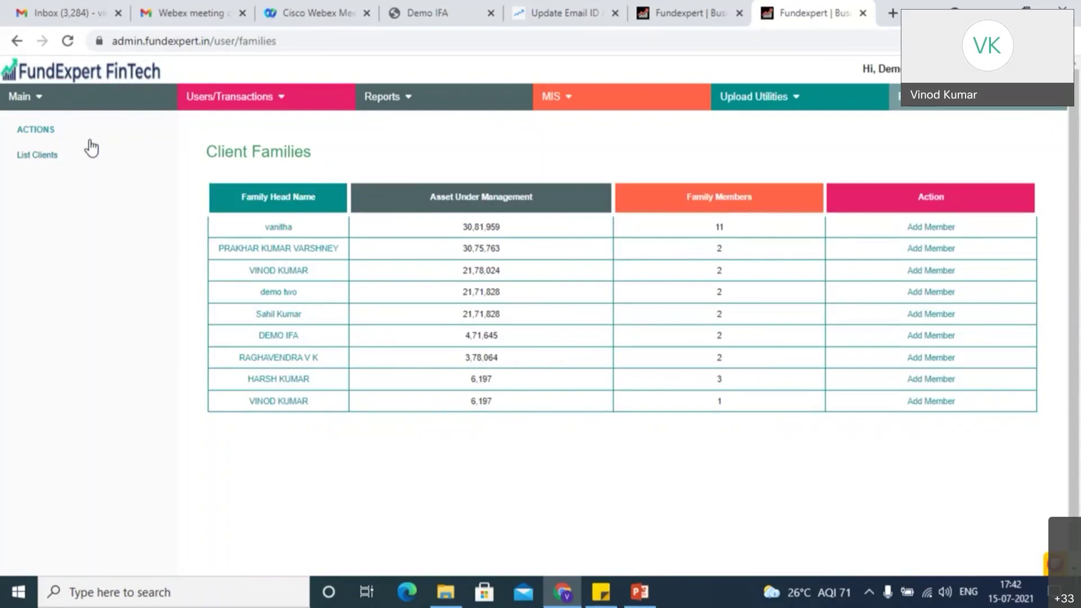
{"action": "left_click", "coordinate": [285, 228]}
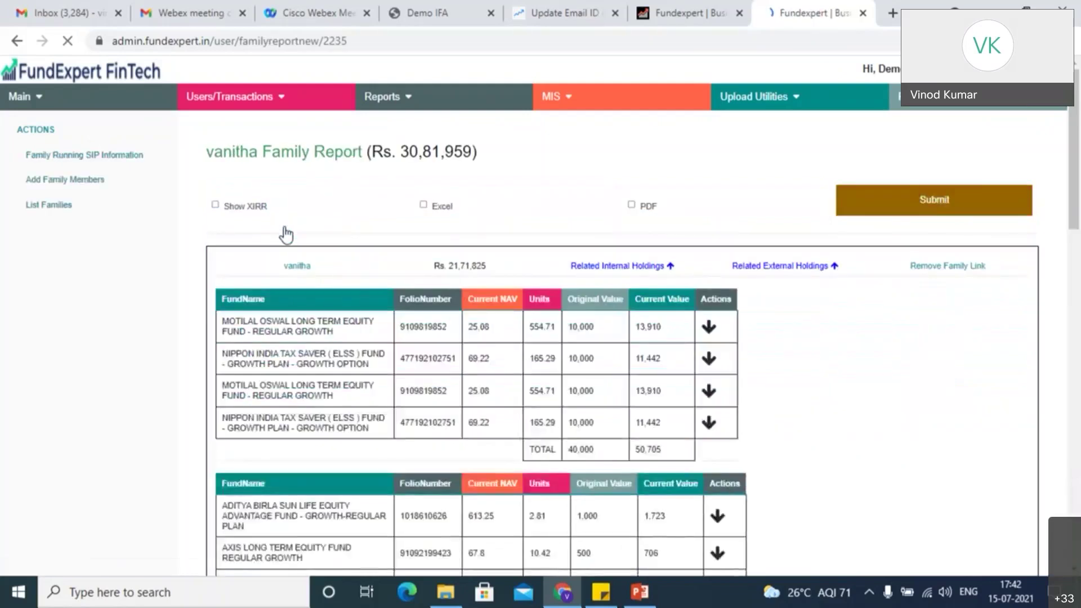
{"action": "mouse_move", "coordinate": [1077, 208]}
{"action": "left_mouse_down"}
{"action": "mouse_move", "coordinate": [1078, 504]}
{"action": "mouse_move", "coordinate": [1078, 214]}
{"action": "left_mouse_up"}
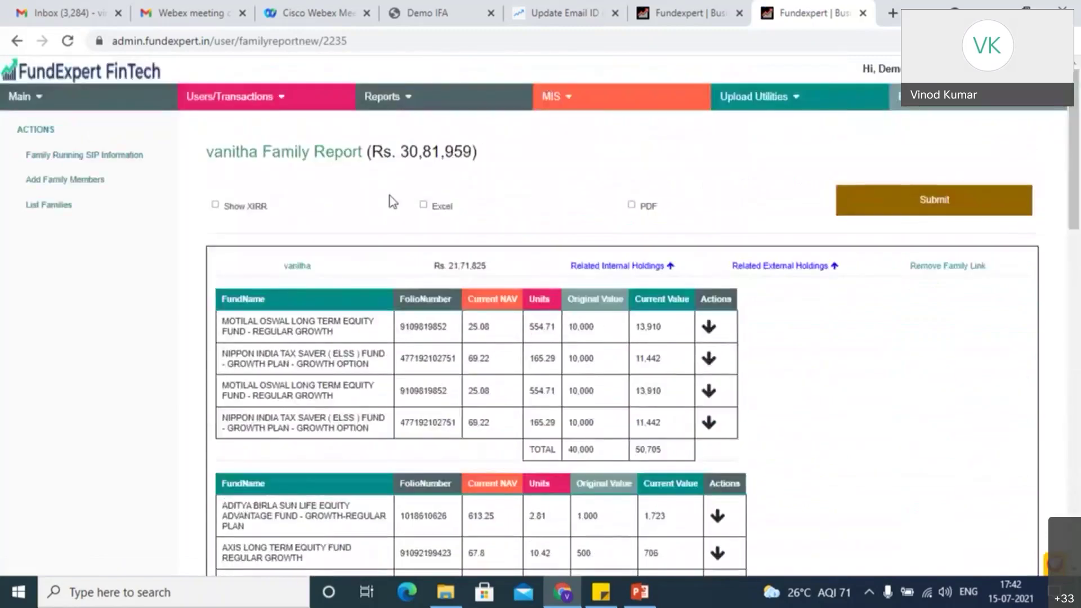
{"action": "left_click_drag", "start_coordinate": [401, 152], "coordinate": [473, 149]}
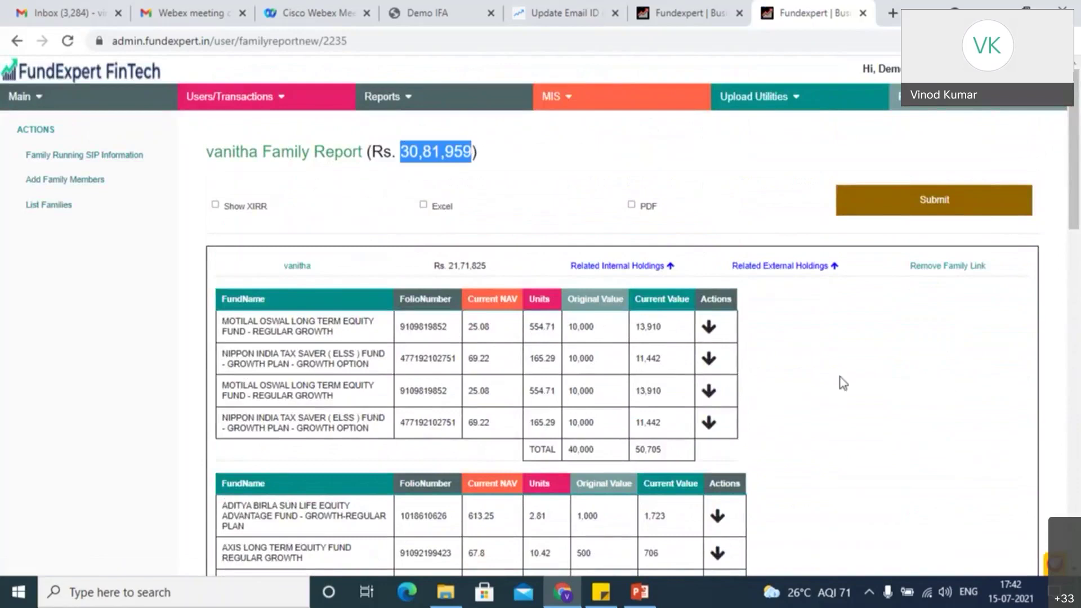
{"action": "left_click_drag", "start_coordinate": [1079, 182], "coordinate": [1075, 221]}
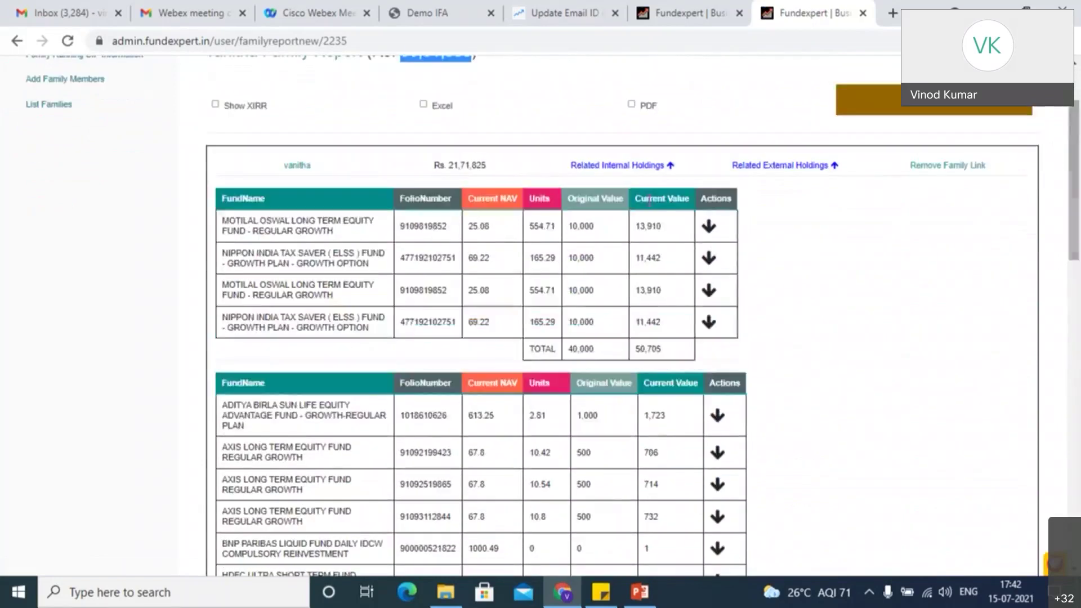
Collapse the family head's related external holdings, hiding and showing the related internal holdings as well.
{"action": "left_click", "coordinate": [671, 168]}
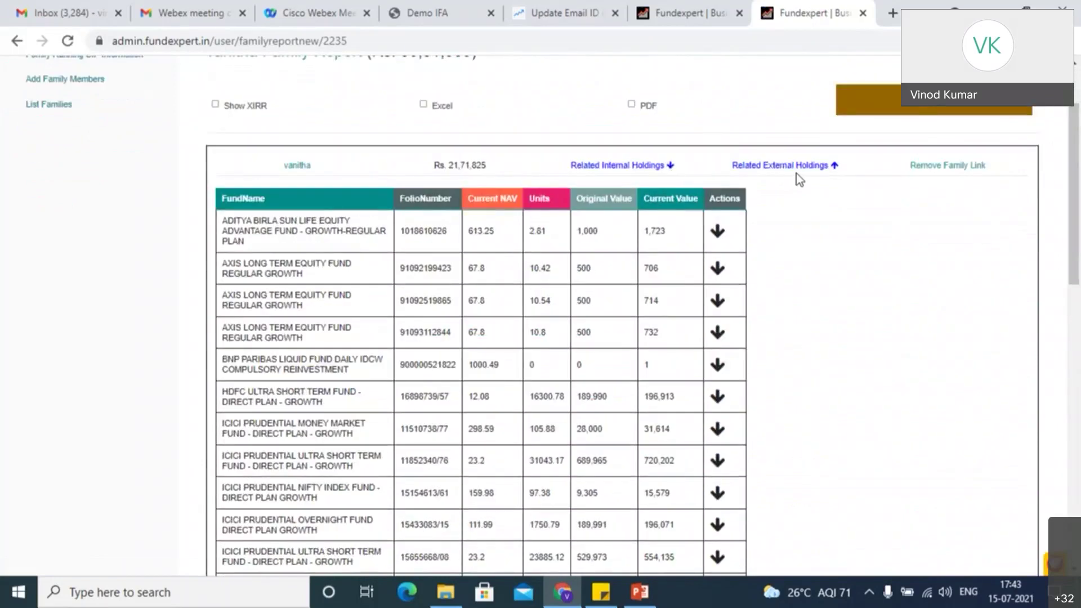
{"action": "left_click", "coordinate": [834, 166]}
{"action": "left_click", "coordinate": [671, 167]}
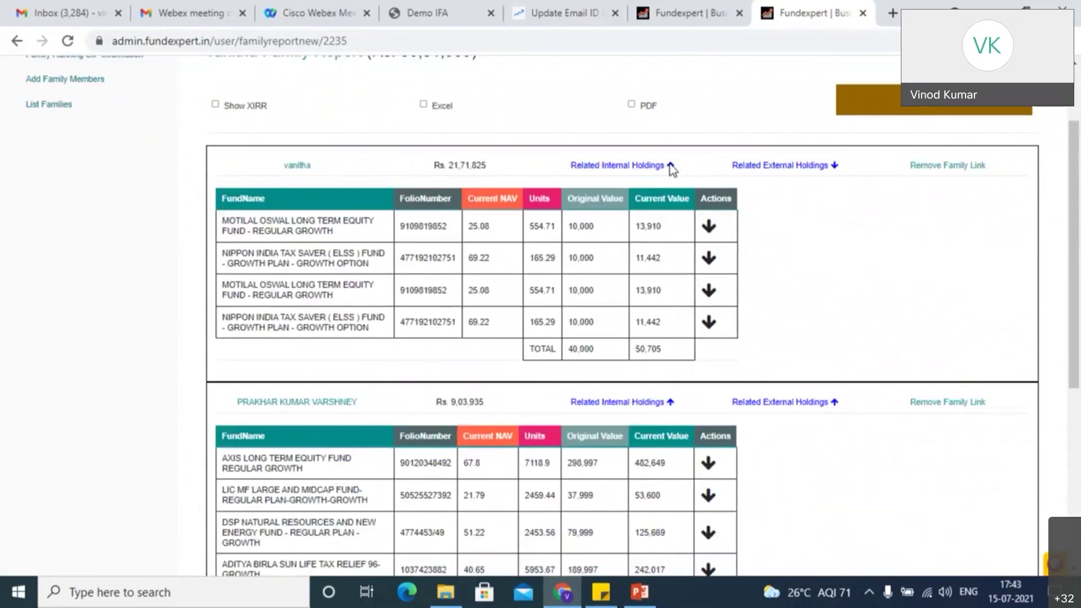
Export the family report as a PDF, open the downloaded file to look through the holding summary, and close it.
{"action": "left_click", "coordinate": [632, 105]}
{"action": "left_click", "coordinate": [905, 112]}
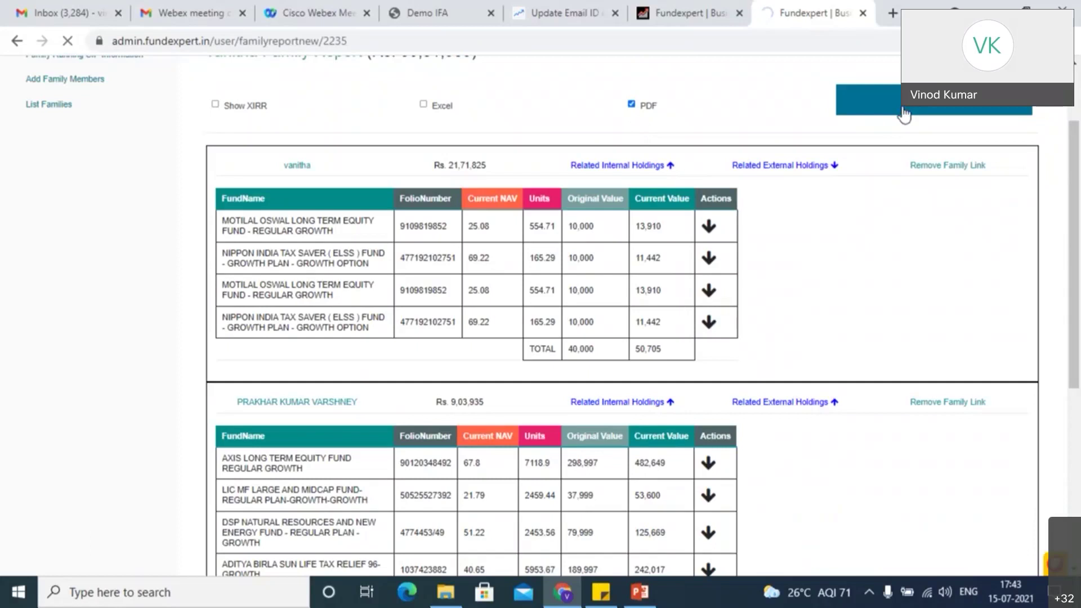
{"action": "left_click", "coordinate": [74, 558]}
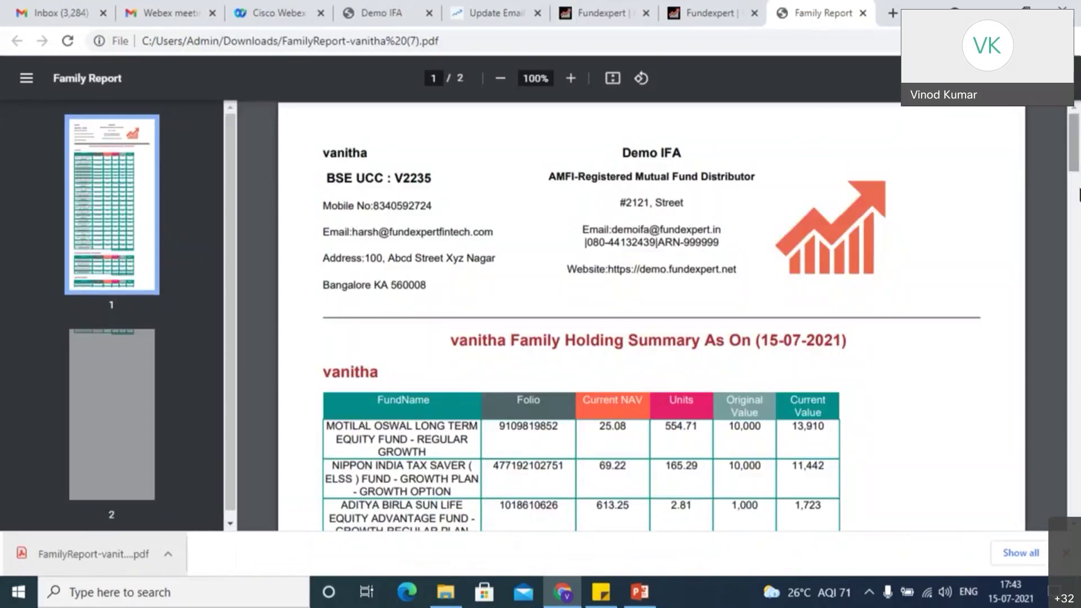
{"action": "scroll", "coordinate": [1073, 150], "scroll_direction": "down", "scroll_amount": 10}
{"action": "scroll", "coordinate": [1077, 383], "scroll_direction": "down", "scroll_amount": 5}
{"action": "scroll", "coordinate": [1076, 383], "scroll_direction": "up", "scroll_amount": 20}
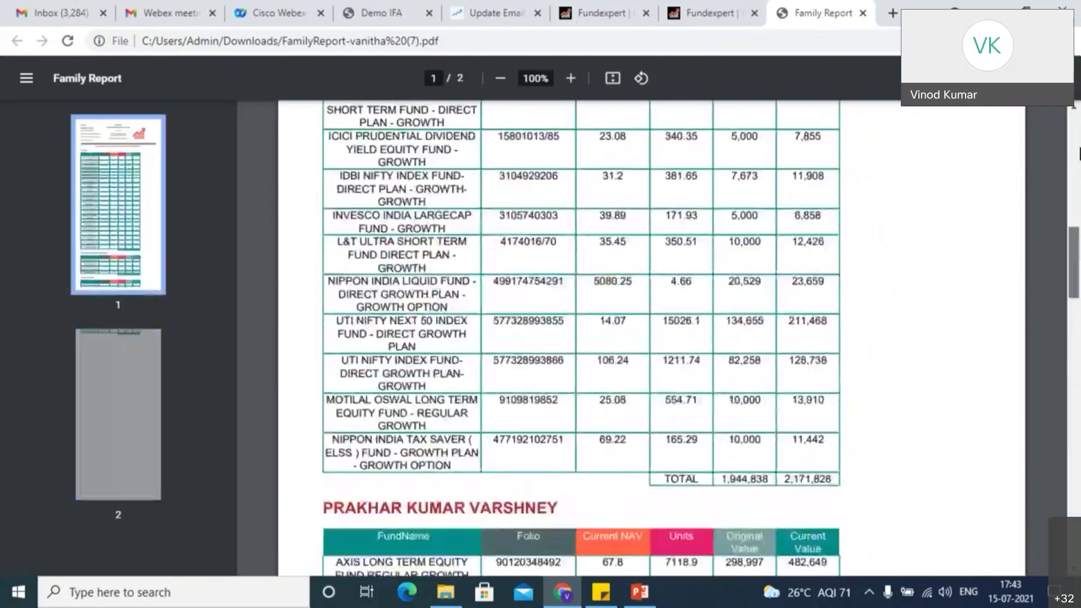
{"action": "left_click", "coordinate": [863, 13]}
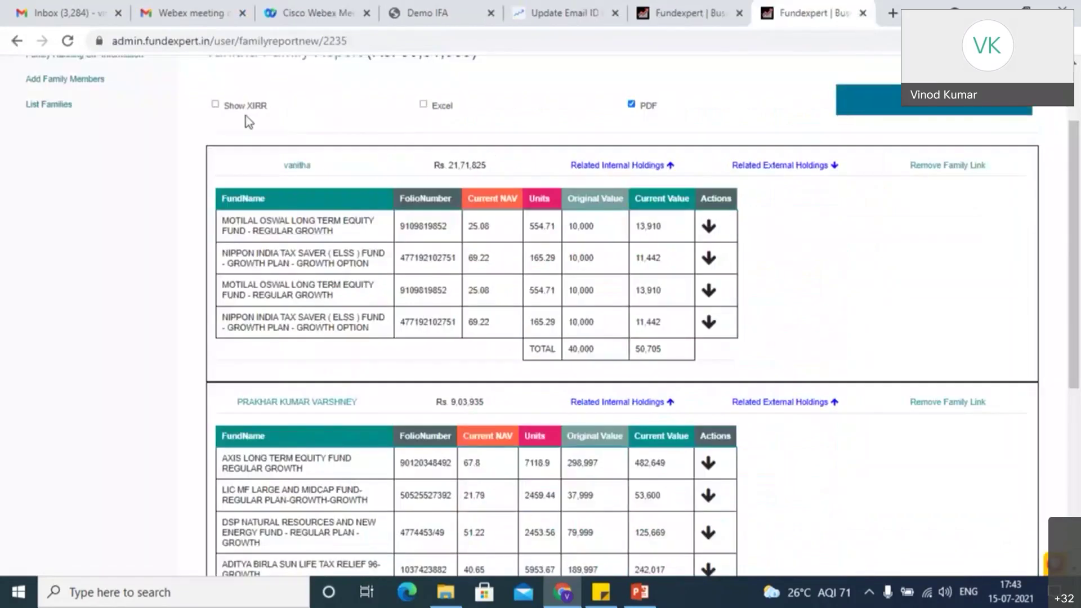
Turn on the Show XIRR option for the family report.
{"action": "left_click", "coordinate": [215, 105]}
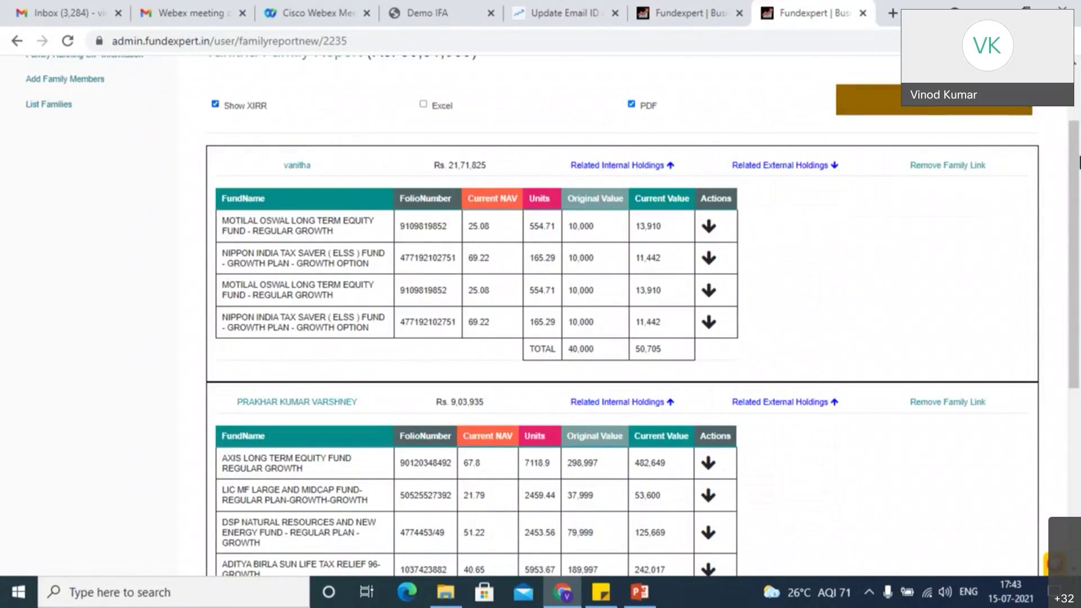
{"action": "scroll", "coordinate": [541, 315], "scroll_direction": "up", "scroll_amount": 2}
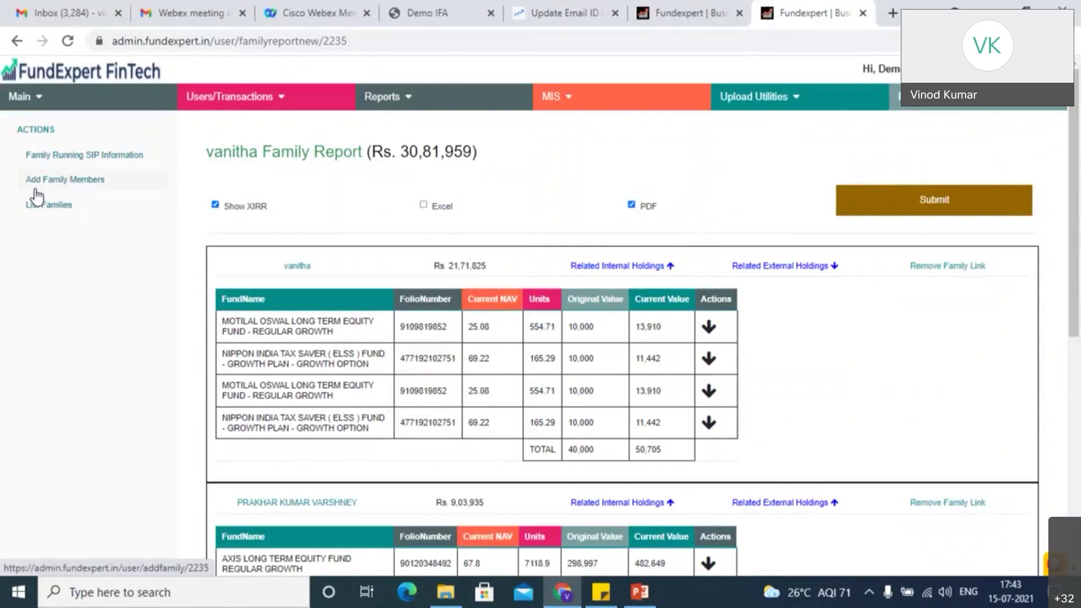
View the family's running SIP information and return to the family report.
{"action": "left_click", "coordinate": [52, 160]}
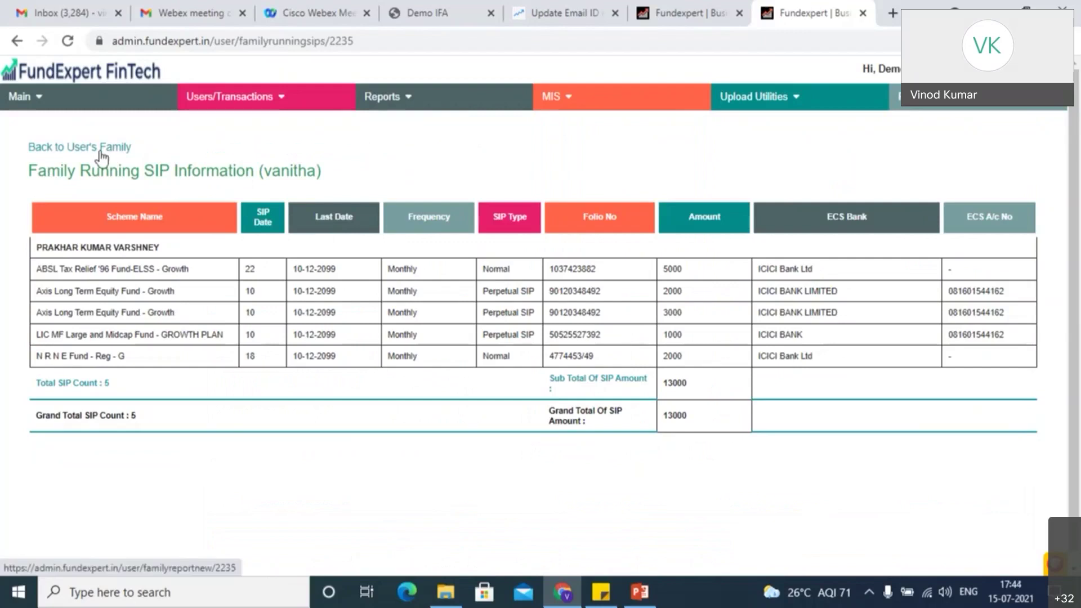
{"action": "left_click", "coordinate": [69, 147]}
Open the profile of the second client in the client list and show the reports offered for that client.
{"action": "mouse_move", "coordinate": [43, 89]}
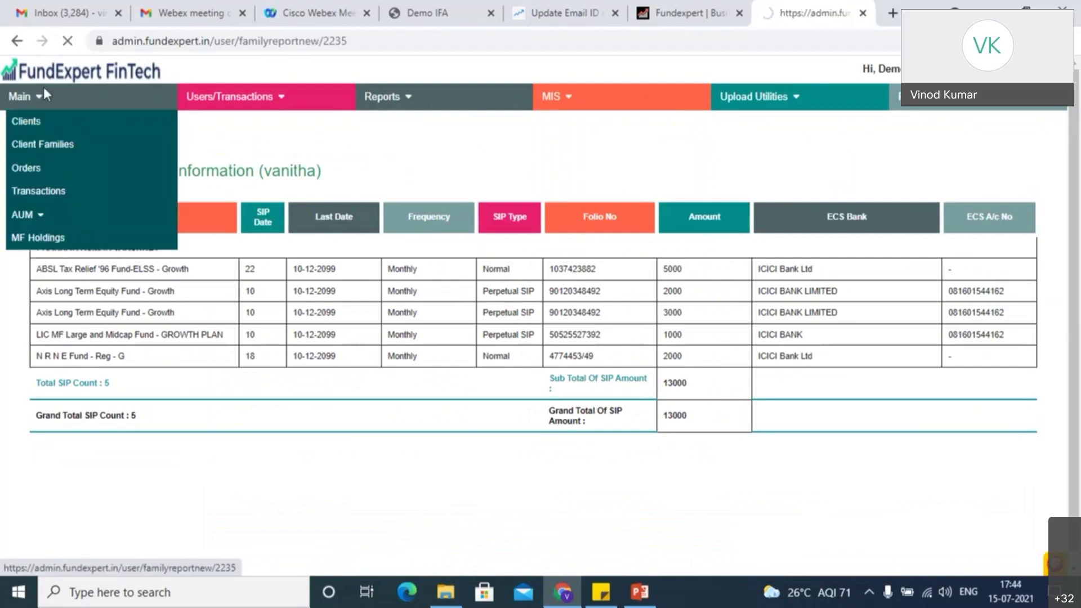
{"action": "left_click", "coordinate": [42, 125]}
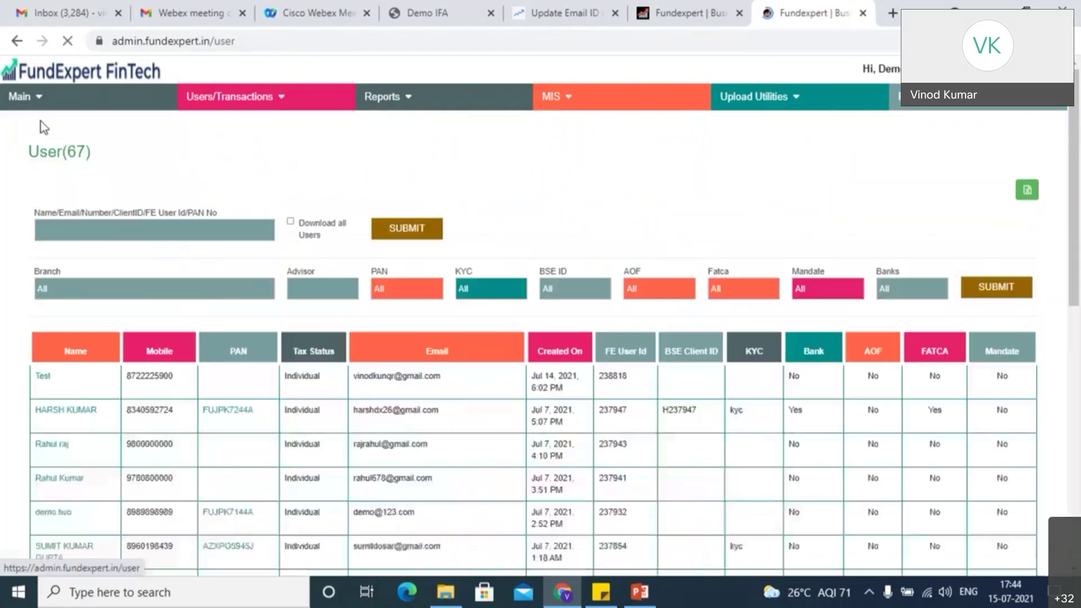
{"action": "left_click", "coordinate": [71, 409]}
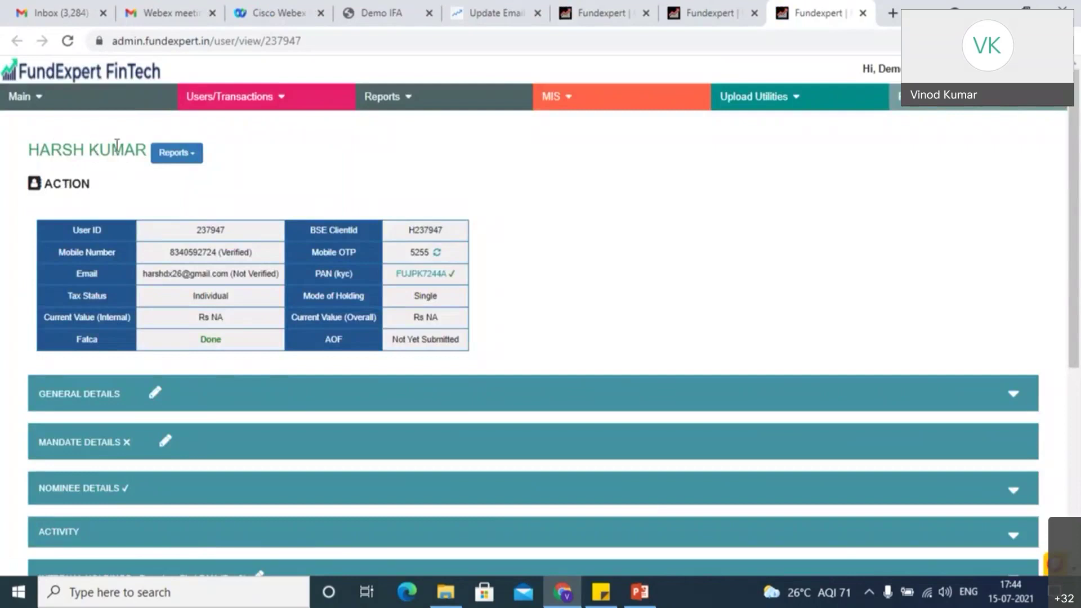
{"action": "left_click", "coordinate": [181, 162]}
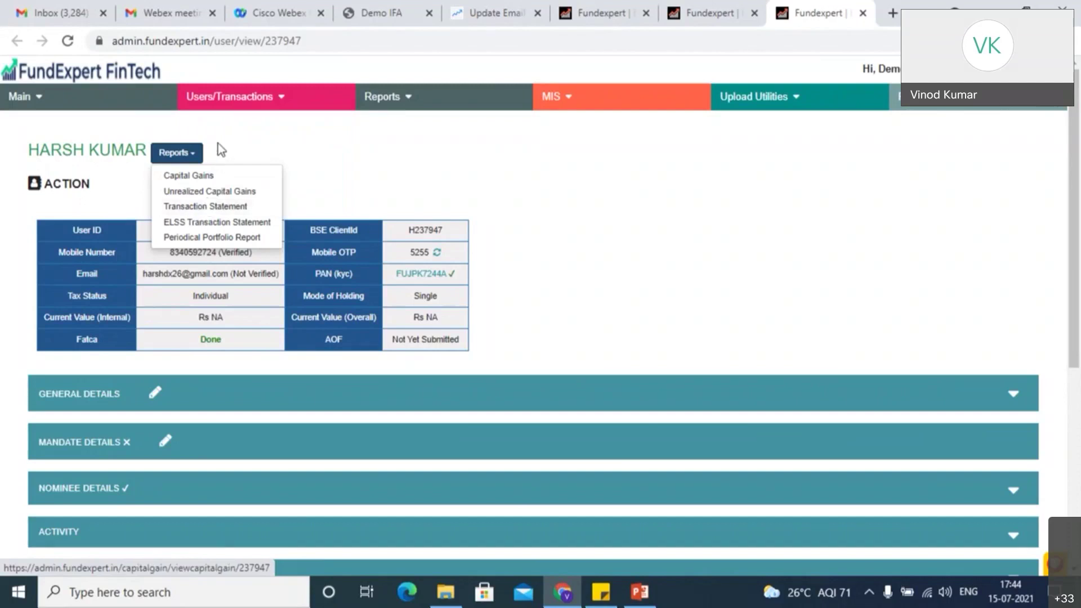
Open the Orders list and examine the allotment status of the vanitha purchase orders.
{"action": "mouse_move", "coordinate": [129, 97]}
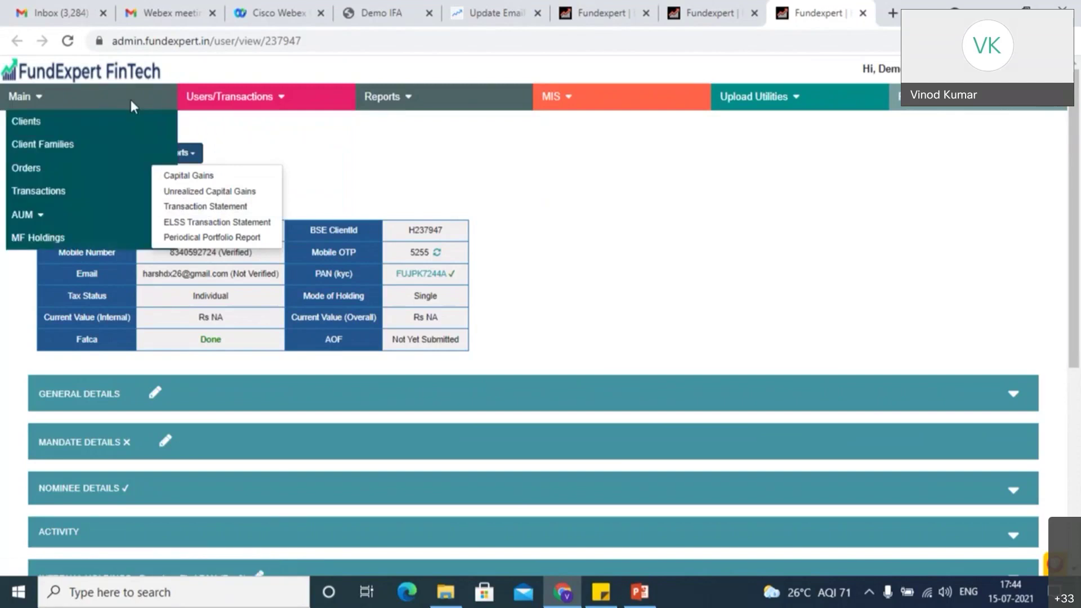
{"action": "left_click", "coordinate": [87, 168]}
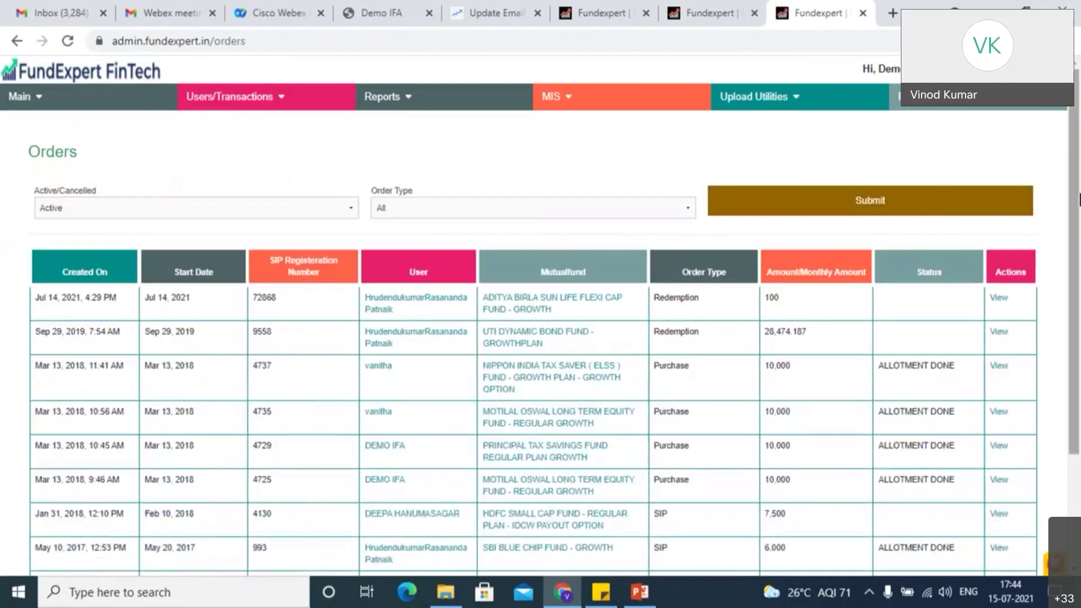
{"action": "left_click_drag", "start_coordinate": [1079, 179], "coordinate": [1080, 260]}
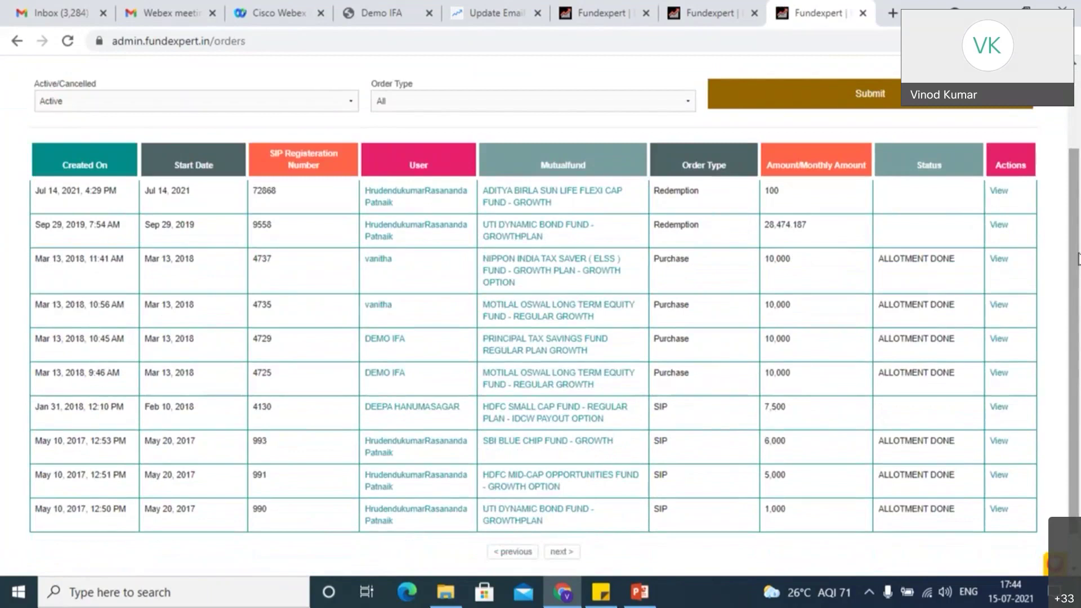
{"action": "double_click", "coordinate": [908, 255]}
{"action": "triple_click", "coordinate": [908, 255]}
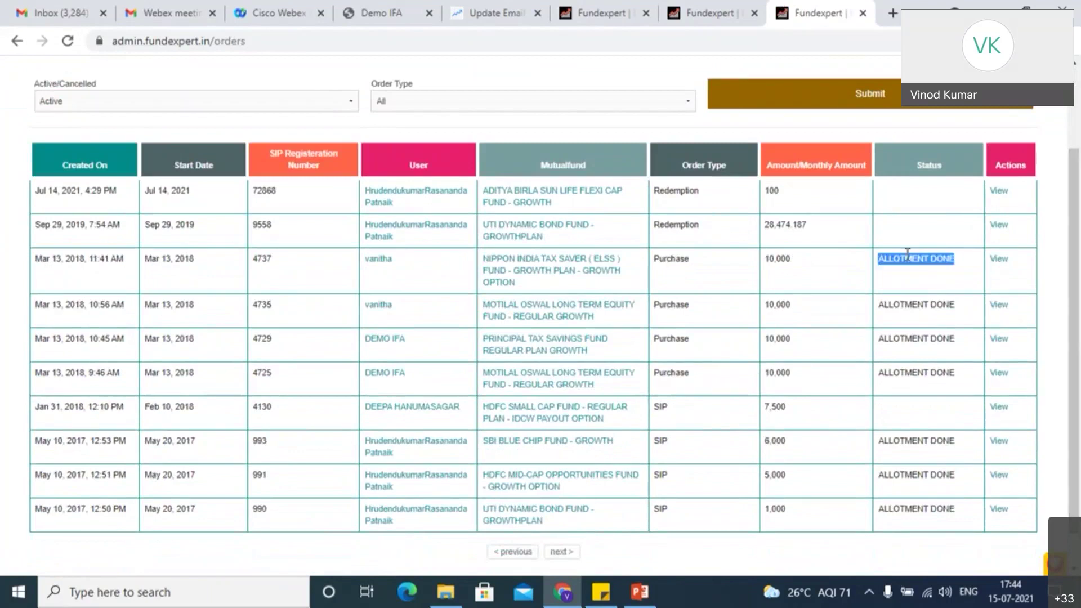
{"action": "triple_click", "coordinate": [922, 307]}
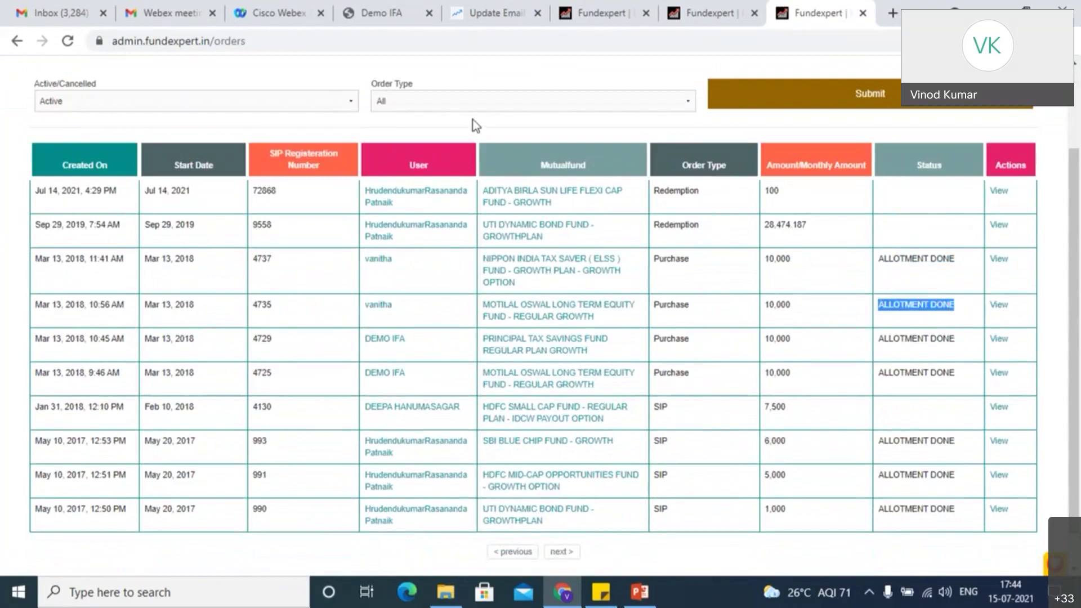
Filter the active orders by the Monthly order type.
{"action": "left_click", "coordinate": [467, 97]}
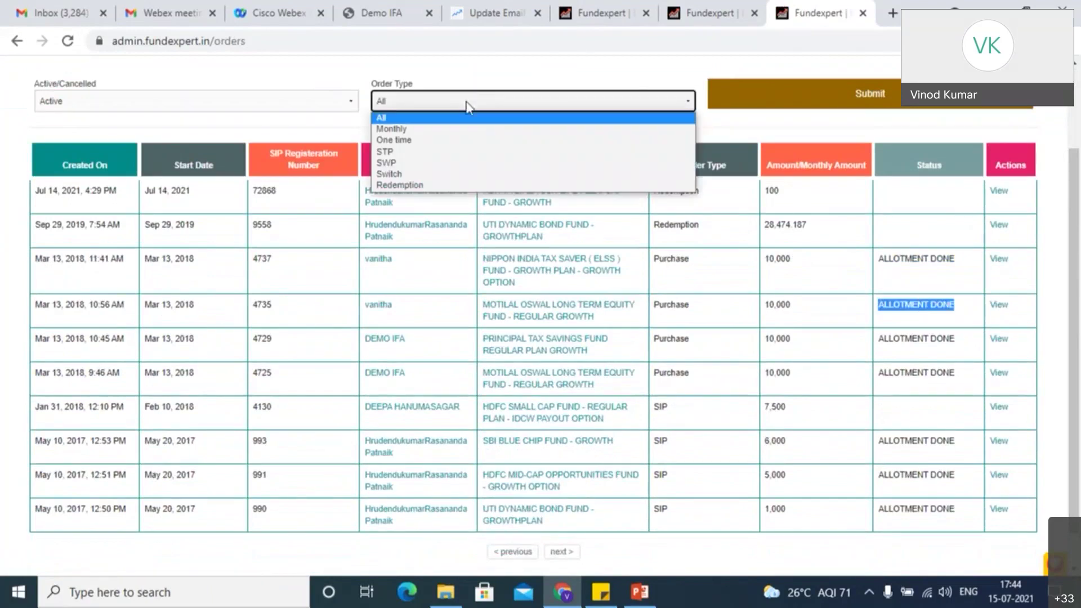
{"action": "left_click", "coordinate": [456, 130]}
{"action": "left_click", "coordinate": [772, 92]}
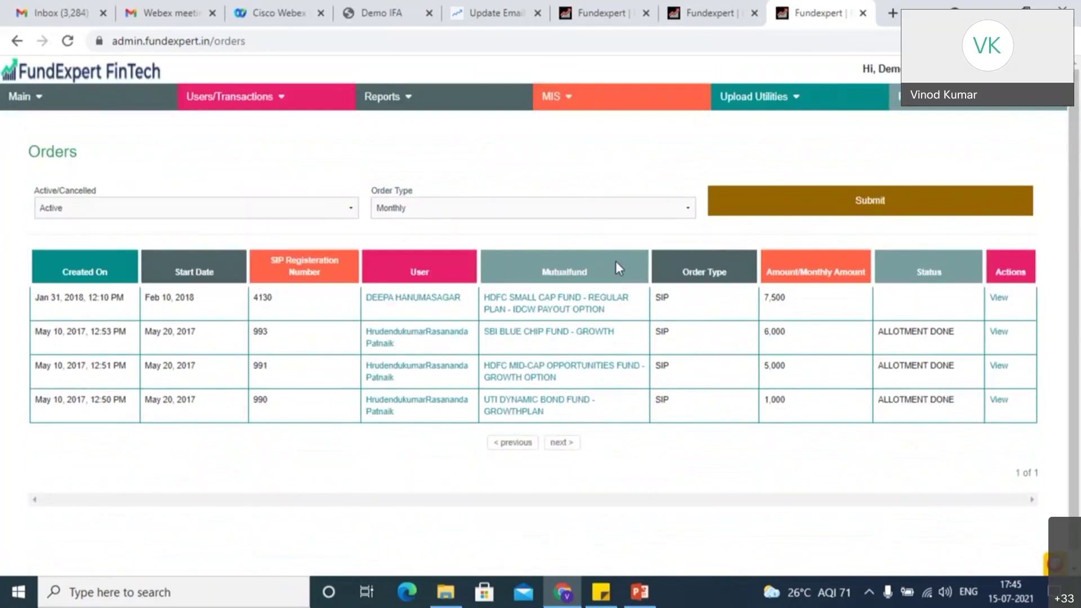
Filter the monthly orders by Cancelled status and look through the list.
{"action": "left_click", "coordinate": [225, 208]}
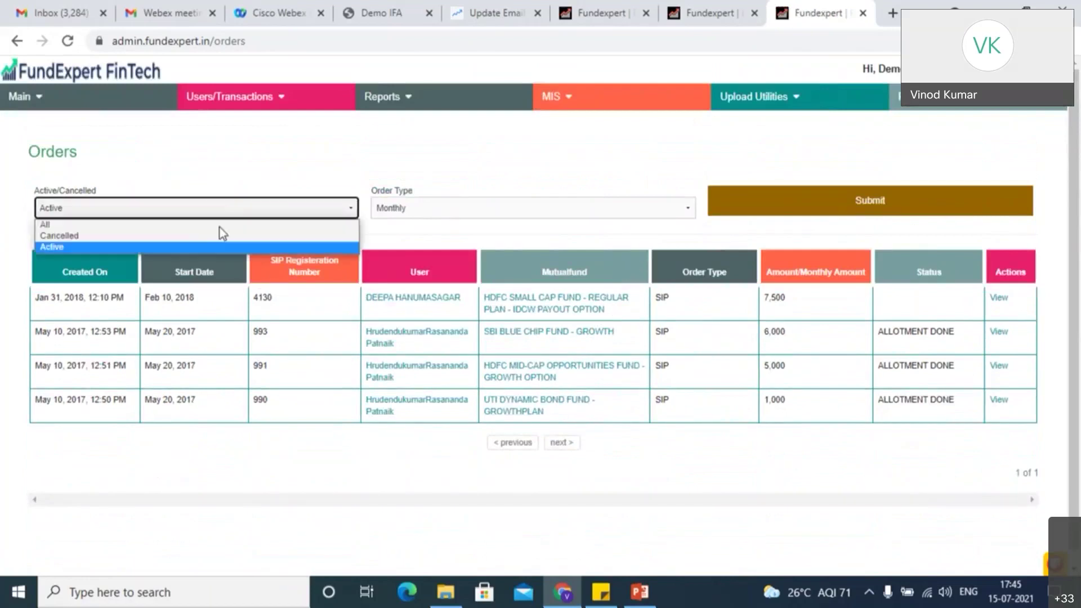
{"action": "left_click", "coordinate": [219, 236]}
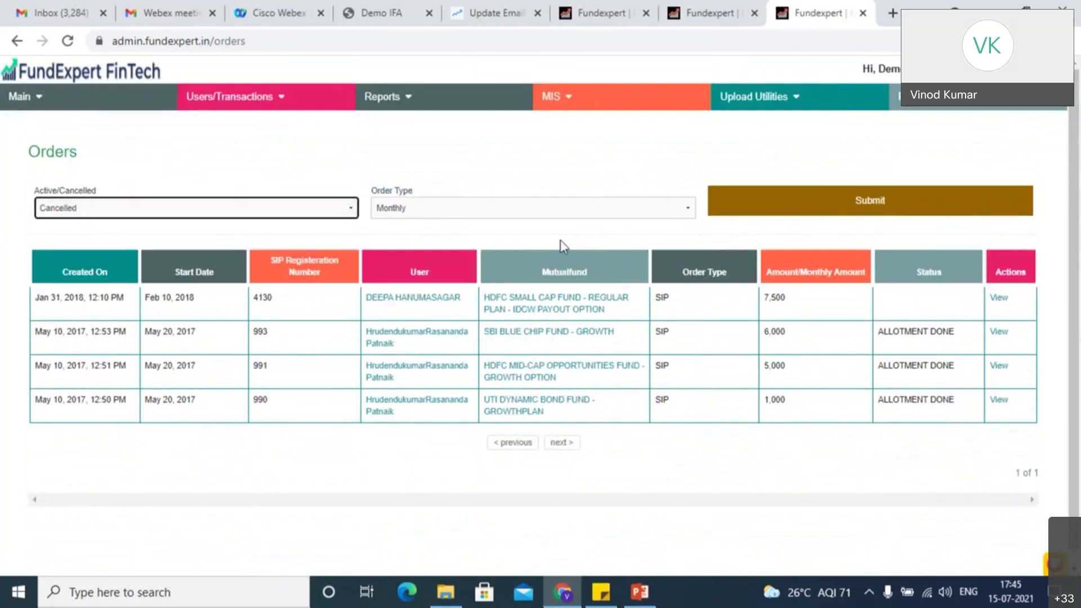
{"action": "left_click", "coordinate": [807, 209]}
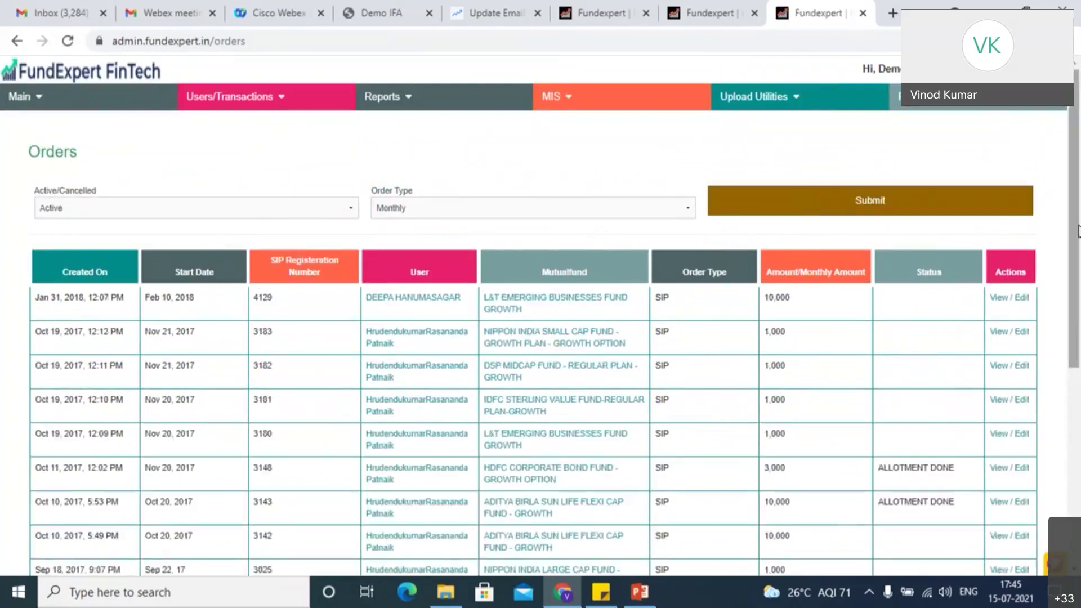
{"action": "left_click_drag", "start_coordinate": [1078, 231], "coordinate": [1045, 204]}
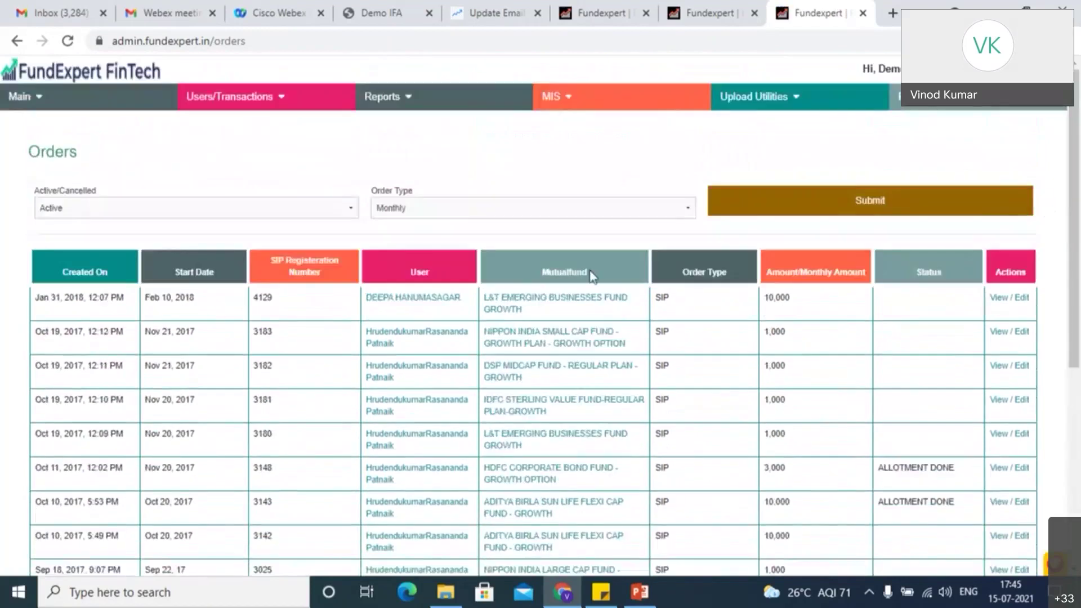
List the active orders with the order type set to All.
{"action": "left_click", "coordinate": [494, 207]}
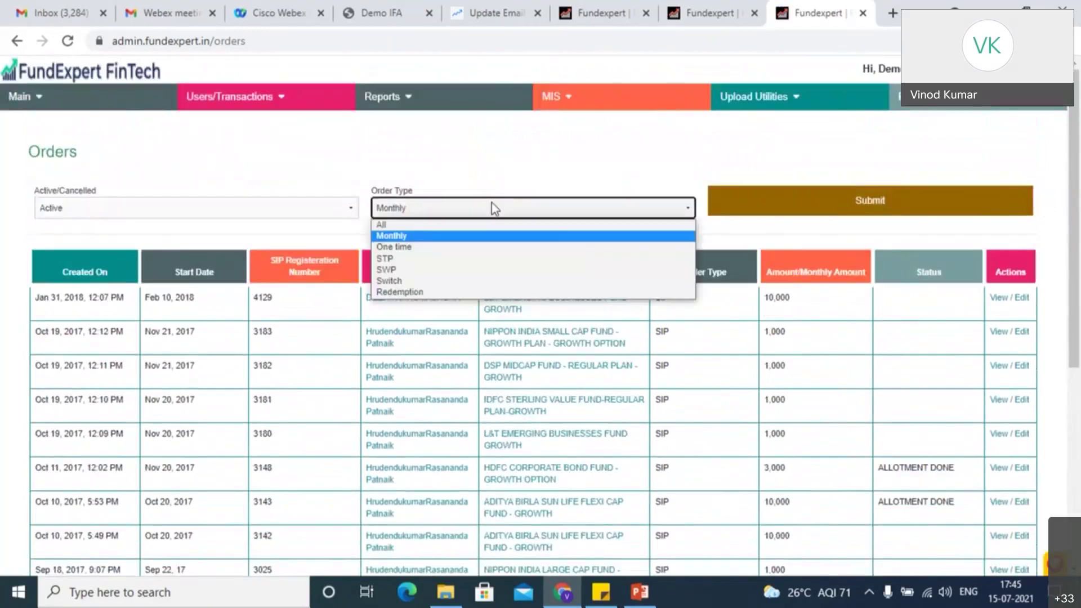
{"action": "left_click", "coordinate": [458, 225]}
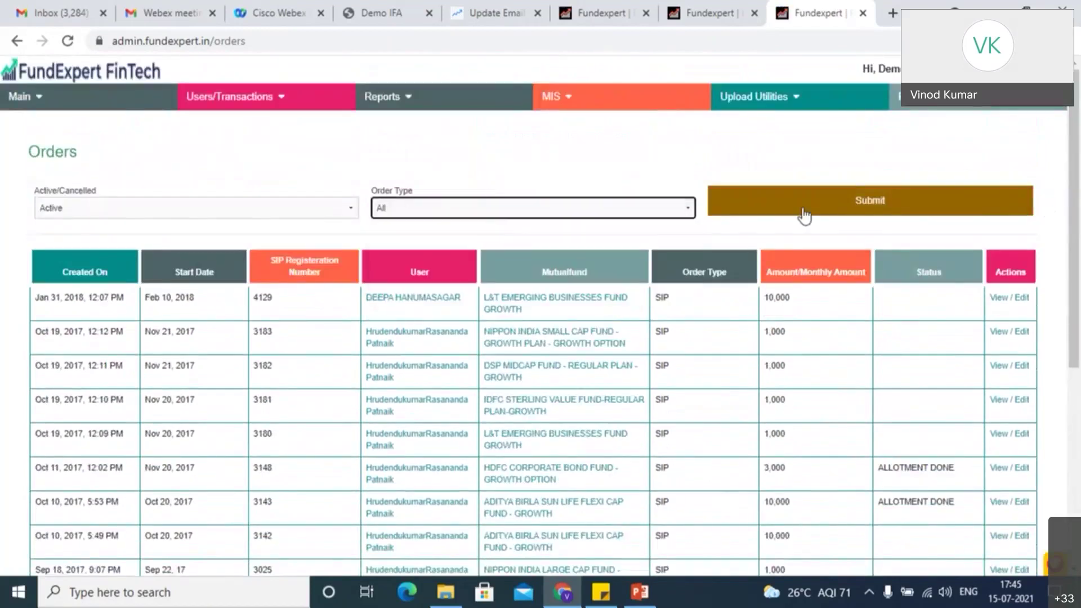
{"action": "left_click", "coordinate": [805, 208]}
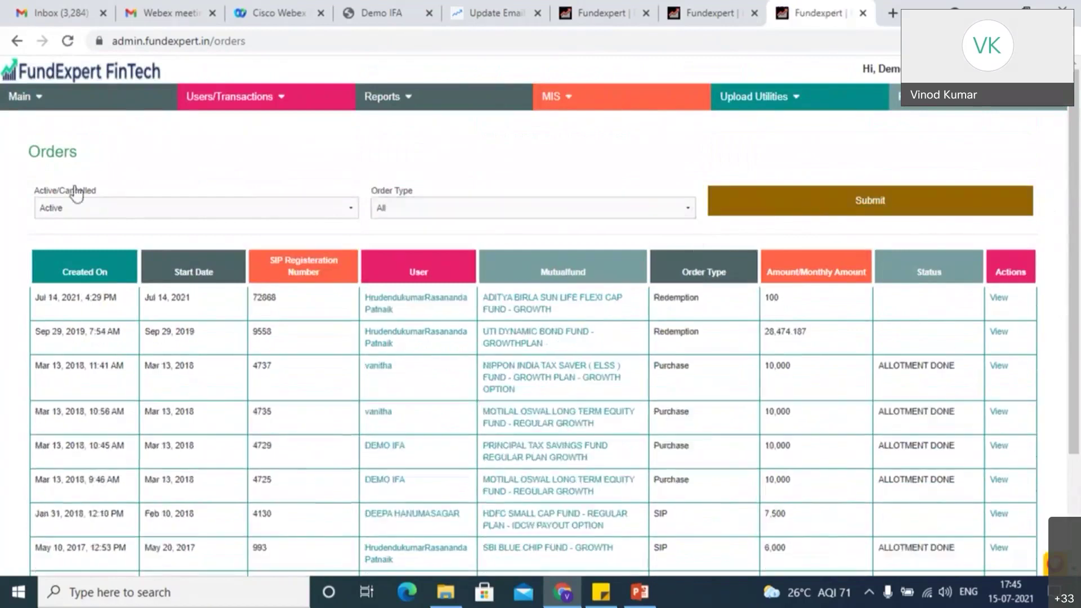
Open the Transactions list, check the start month options and look through the listed transactions.
{"action": "left_click", "coordinate": [59, 96]}
{"action": "left_click", "coordinate": [62, 206]}
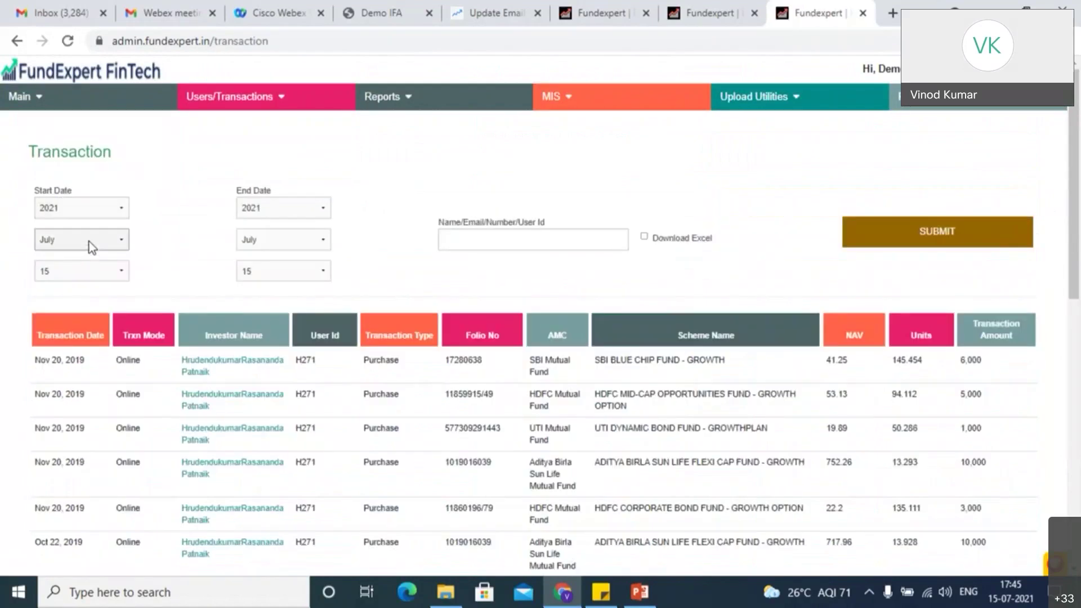
{"action": "left_click", "coordinate": [89, 242]}
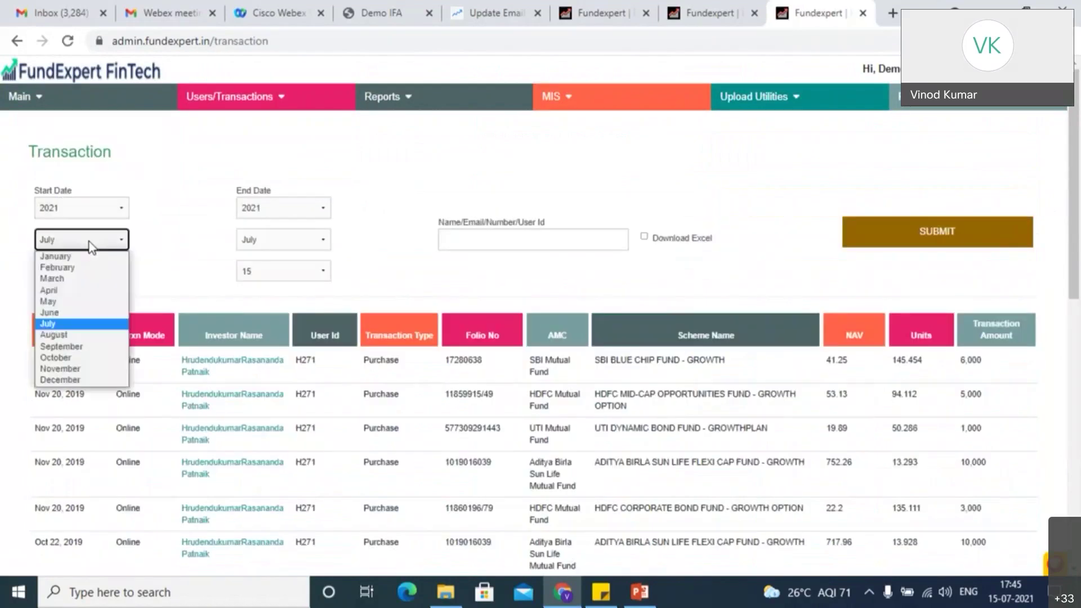
{"action": "left_click", "coordinate": [89, 241]}
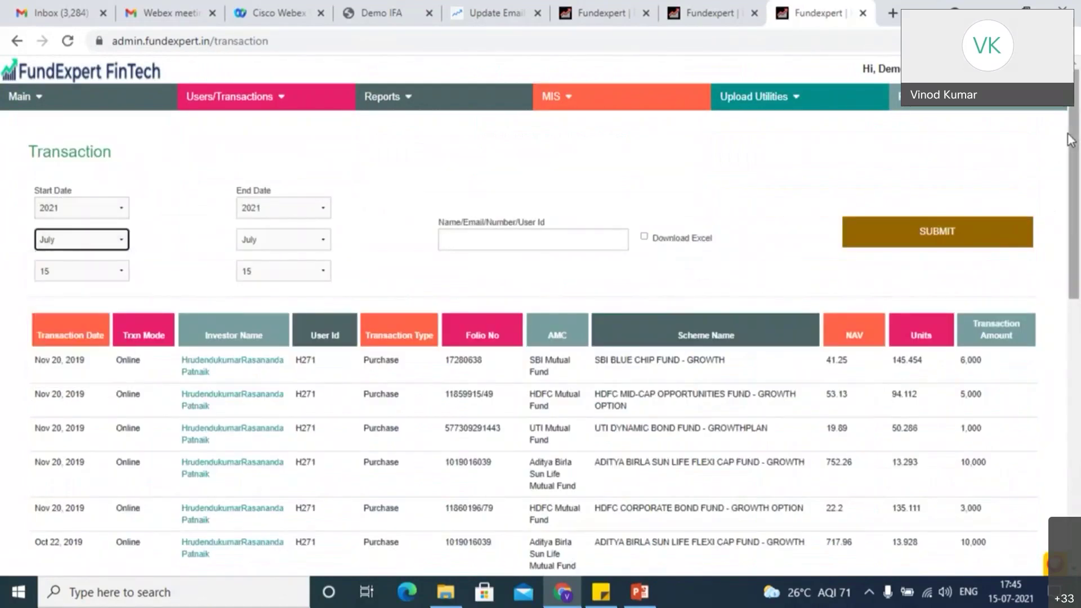
{"action": "left_click_drag", "start_coordinate": [1073, 140], "coordinate": [1079, 323]}
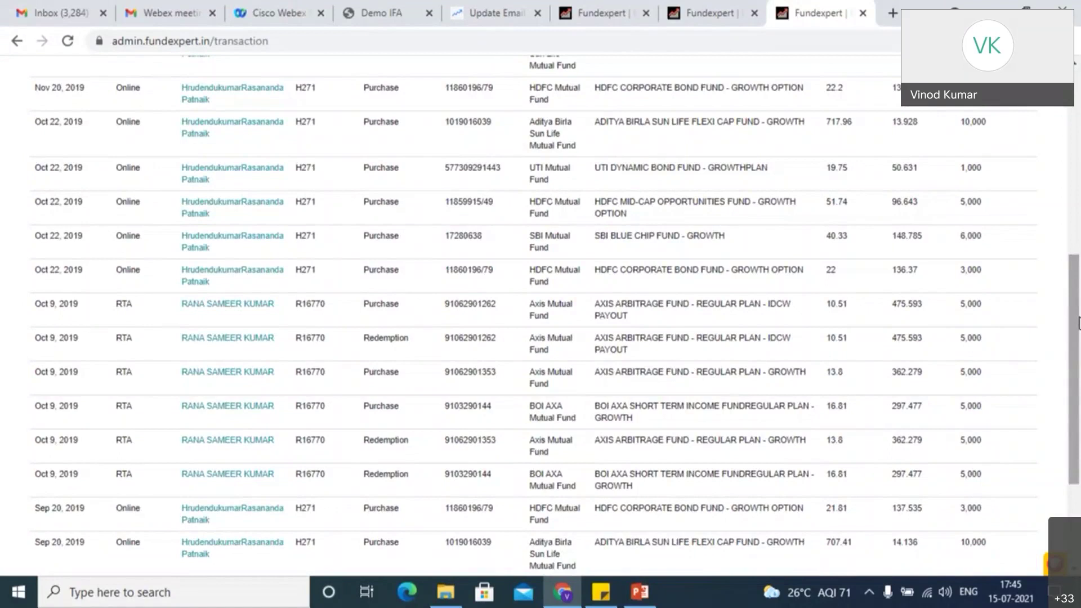
{"action": "left_click_drag", "start_coordinate": [1079, 323], "coordinate": [1079, 112]}
Filter the transactions by the investor's name and enable the Excel download option.
{"action": "left_click", "coordinate": [508, 241]}
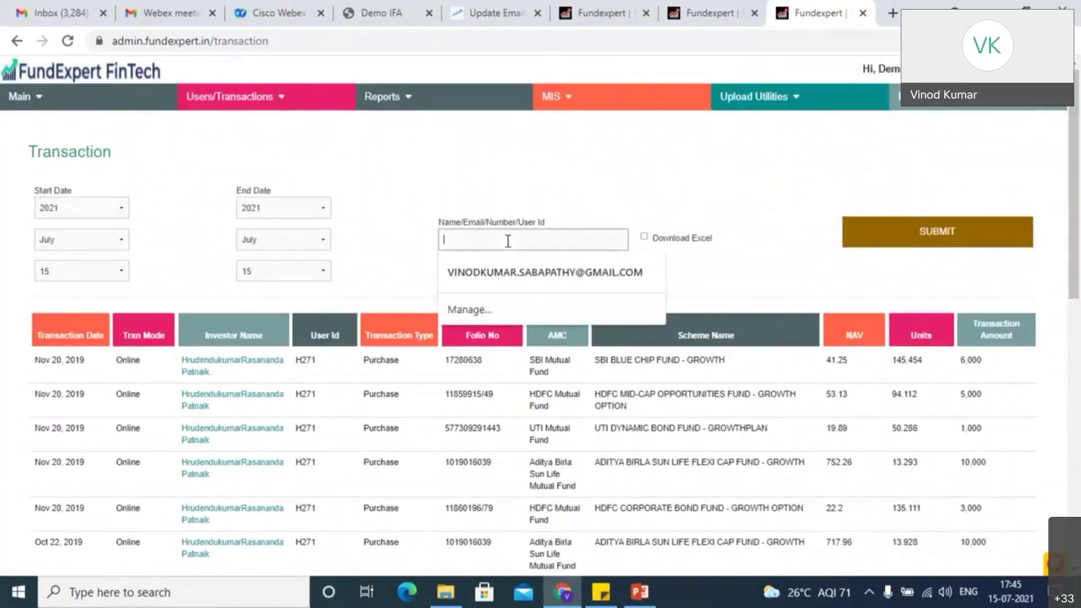
{"action": "type", "text": "vanitha"}
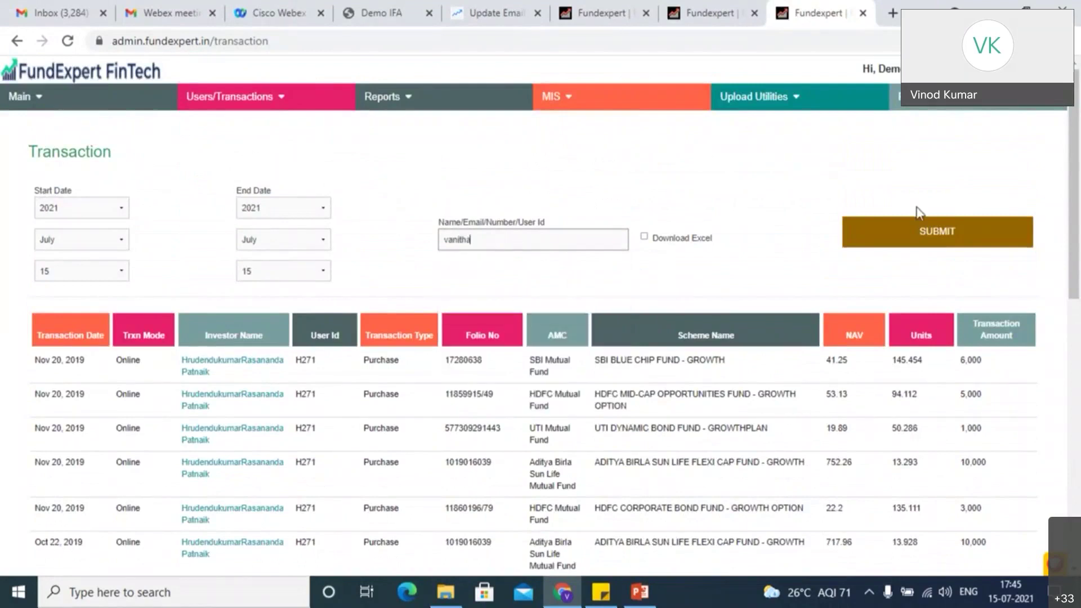
{"action": "left_click", "coordinate": [944, 239]}
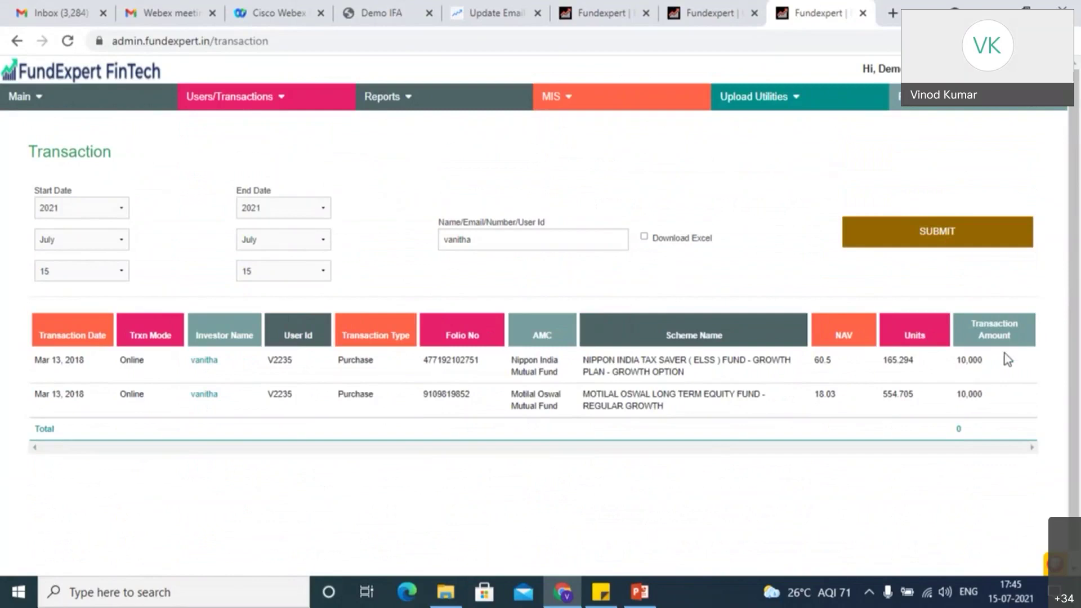
{"action": "left_click", "coordinate": [644, 237]}
Open the AMC-wise AUM report and expand Aditya Birla Sun Life Mutual Fund down to its Flexi Cap scheme's investors.
{"action": "mouse_move", "coordinate": [114, 102]}
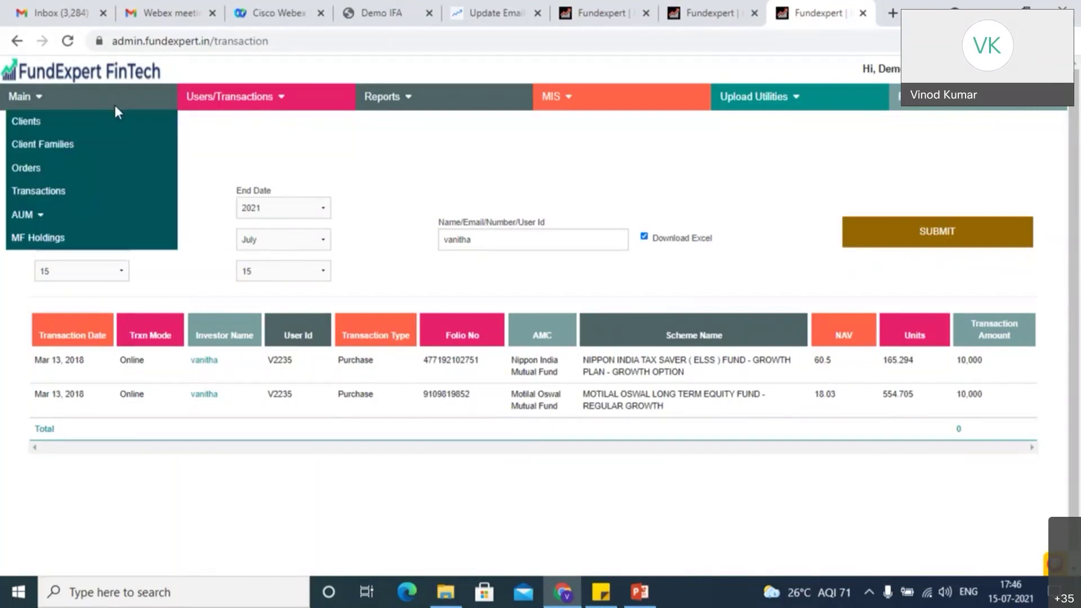
{"action": "left_click", "coordinate": [108, 215]}
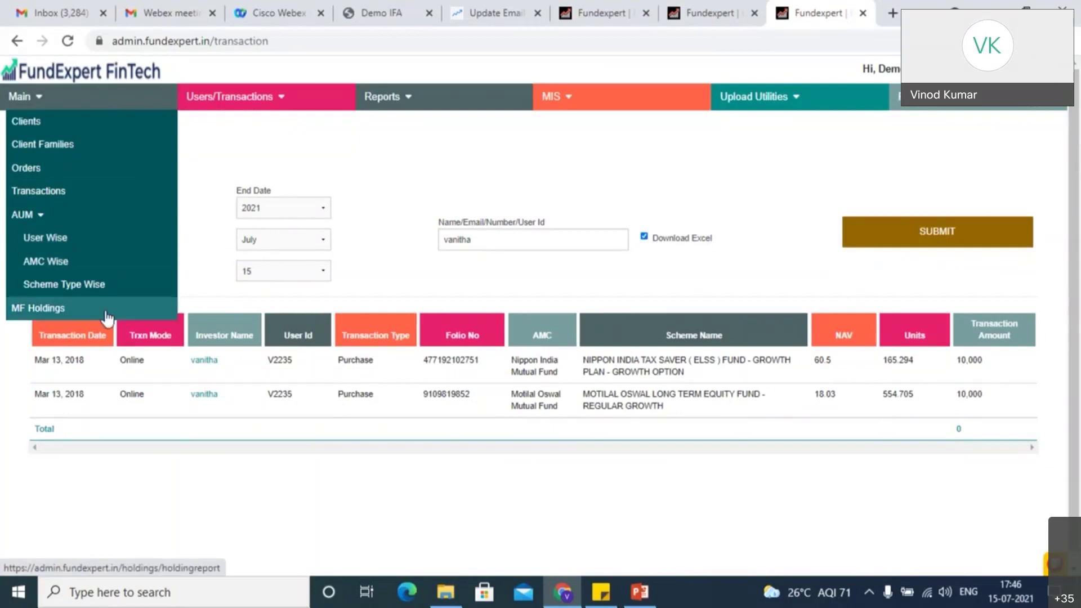
{"action": "left_click", "coordinate": [103, 262]}
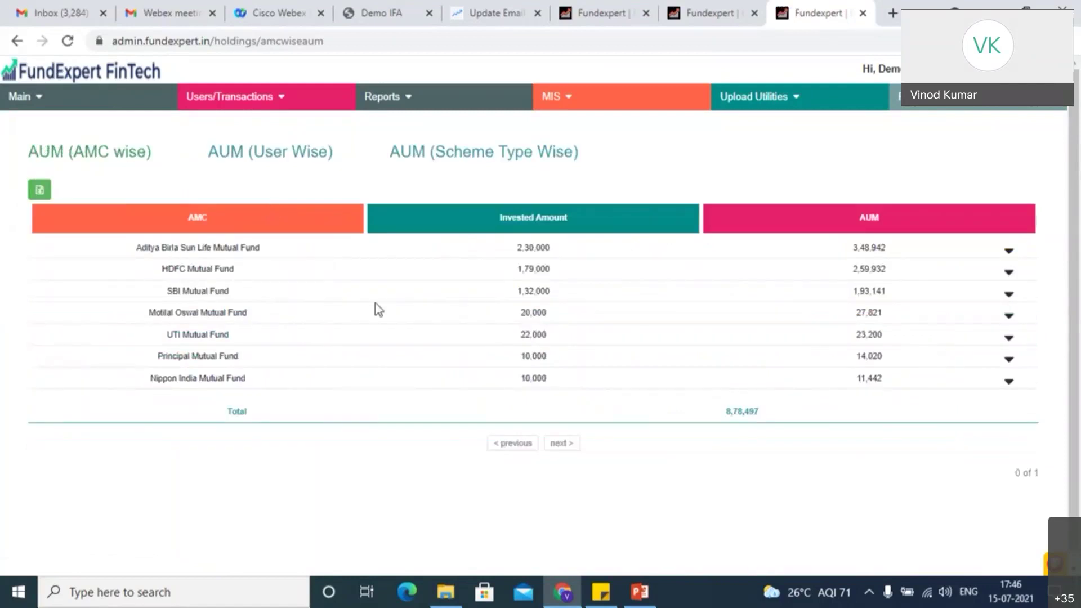
{"action": "left_click", "coordinate": [1009, 252]}
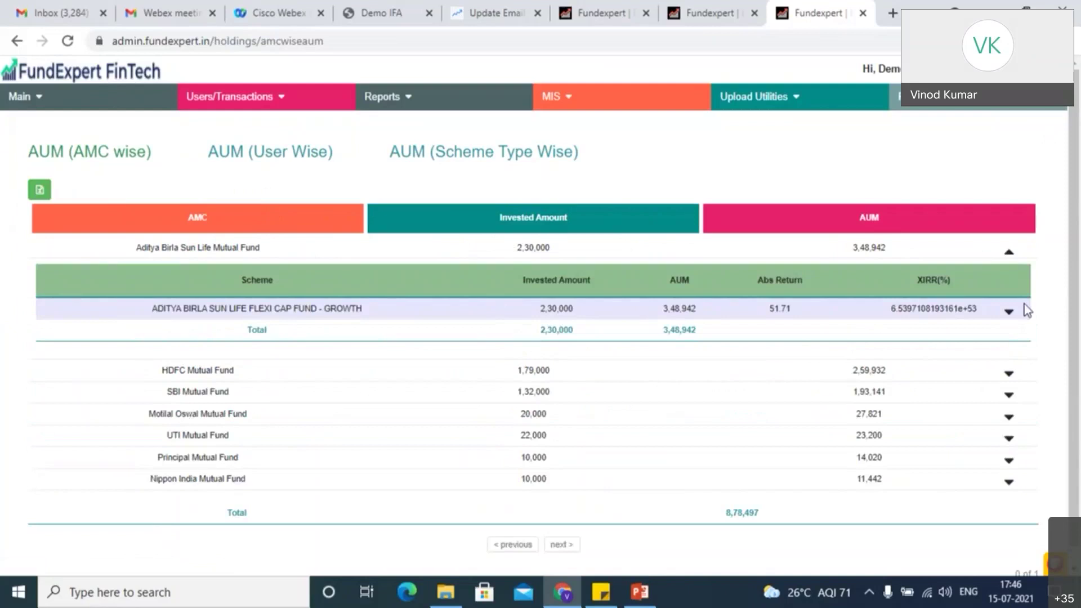
{"action": "left_click", "coordinate": [1009, 317]}
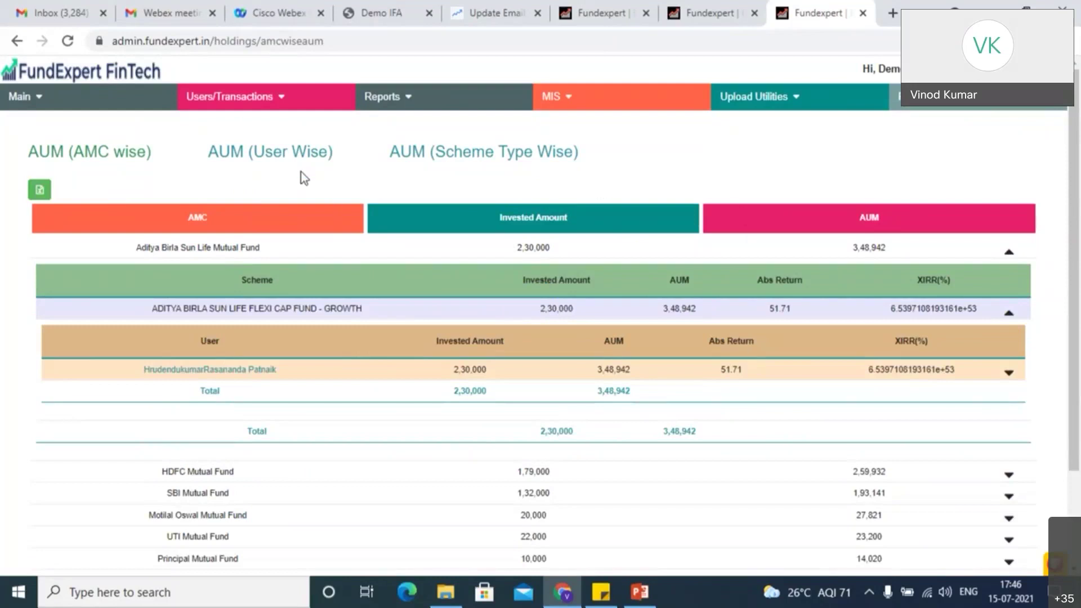
Switch to the user-wise AUM report and expand the first investor's Motilal Oswal Long Term Equity Fund to its order details.
{"action": "left_click", "coordinate": [288, 160]}
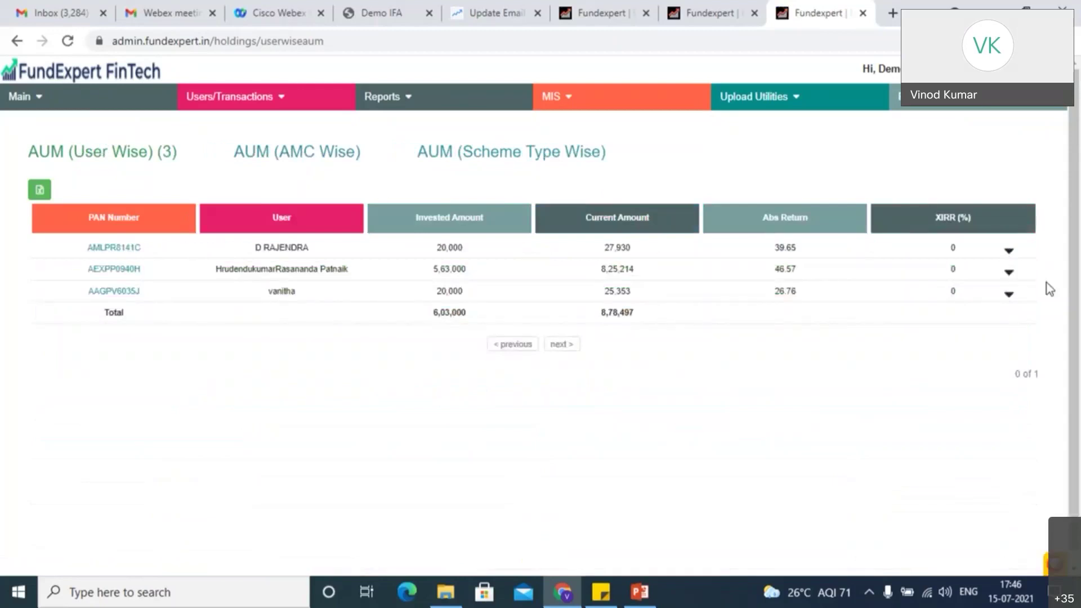
{"action": "left_click", "coordinate": [1009, 252]}
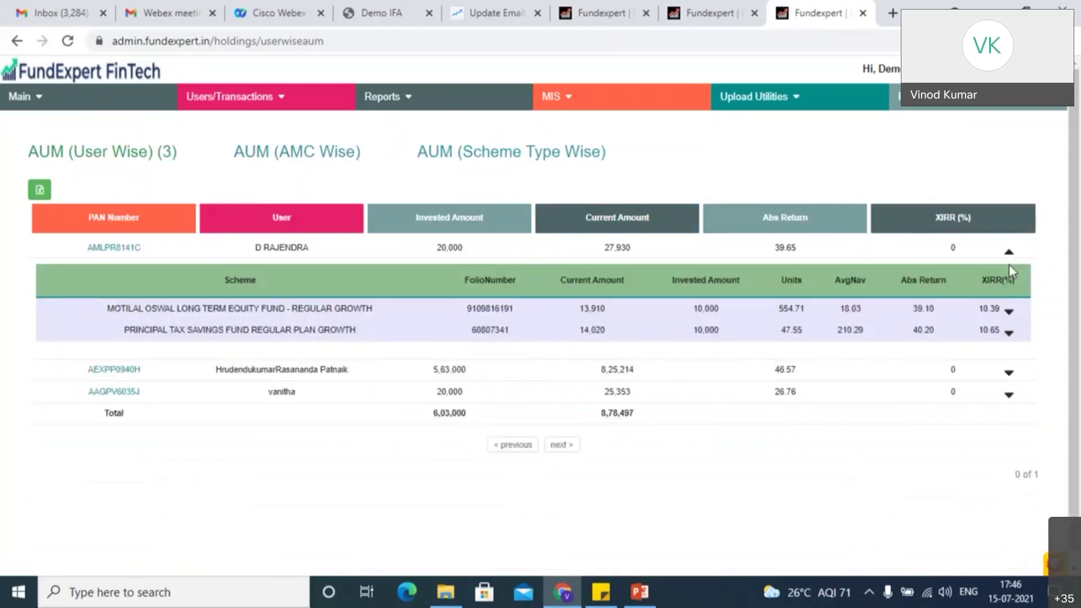
{"action": "left_click", "coordinate": [1009, 313]}
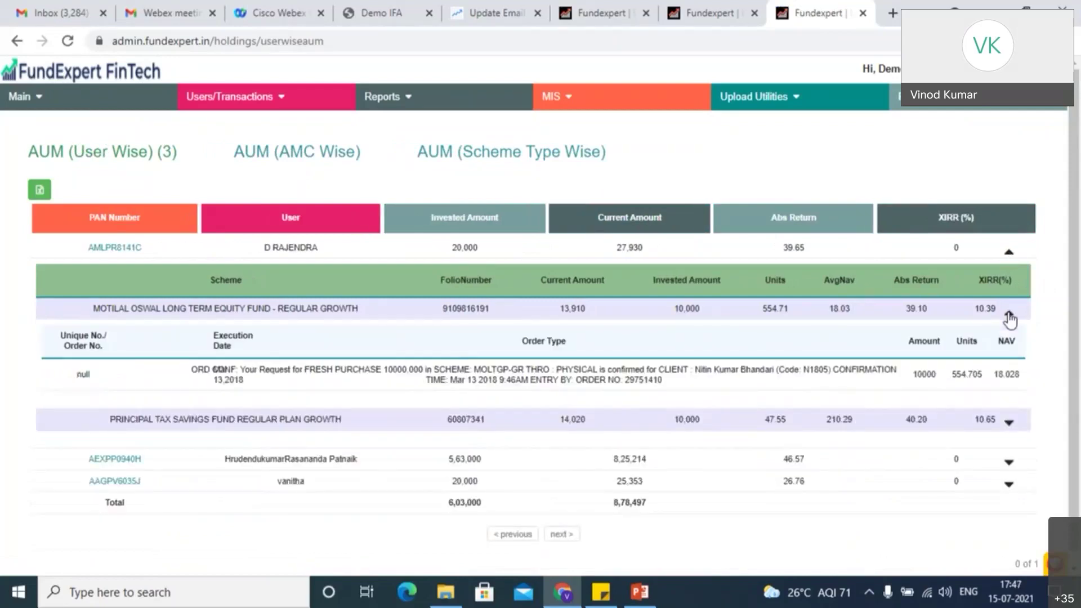
{"action": "left_click_drag", "start_coordinate": [1075, 338], "coordinate": [1077, 347]}
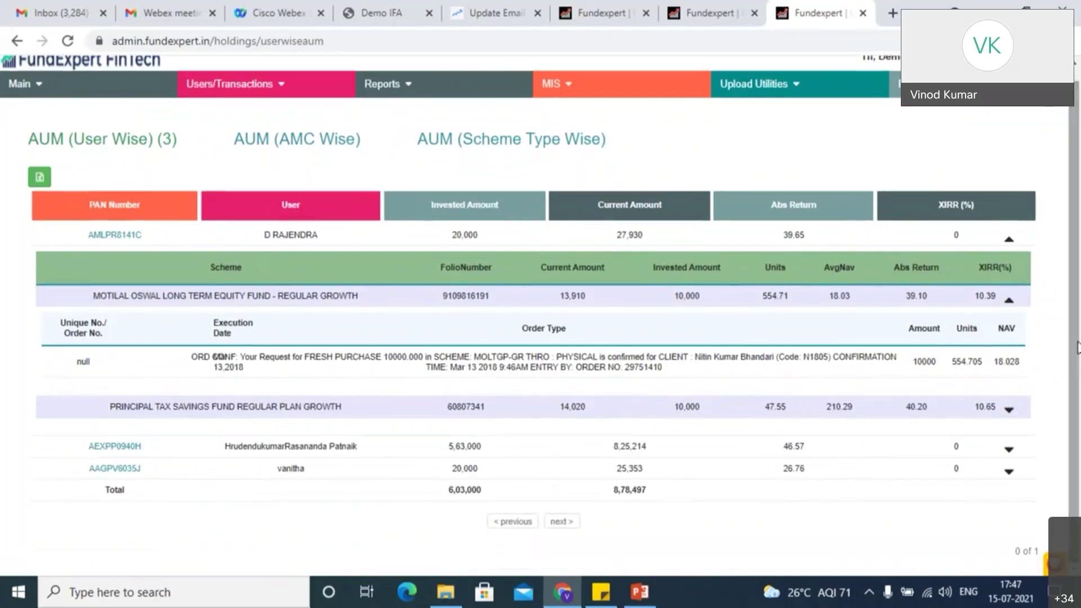
Expand the order details of the first investor's Principal Tax Savings Fund, then collapse both schemes' details.
{"action": "left_click", "coordinate": [1009, 409]}
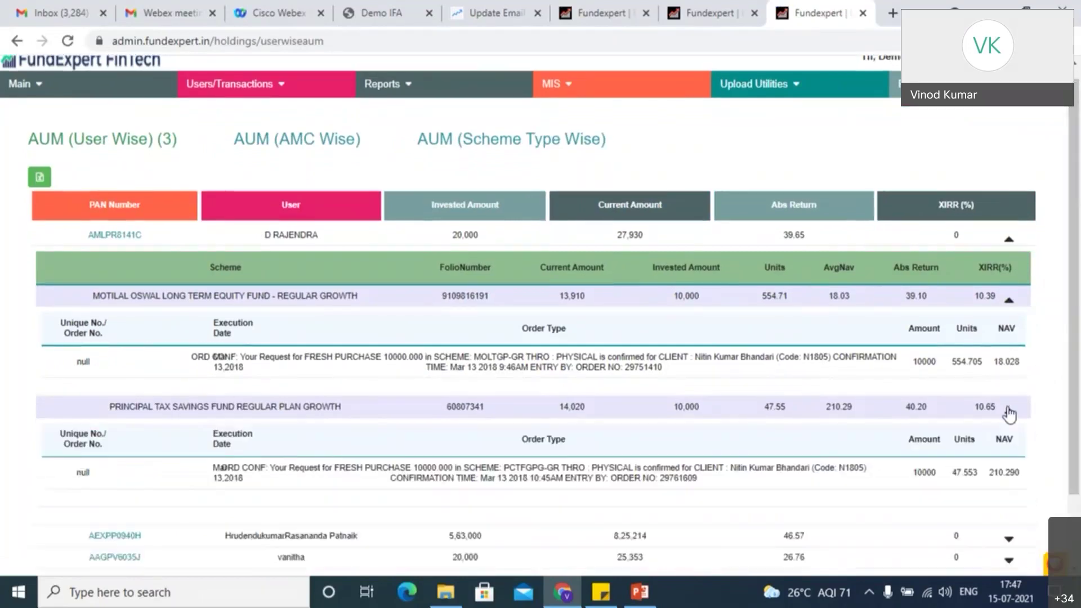
{"action": "scroll", "coordinate": [984, 363], "scroll_direction": "down", "scroll_amount": 2}
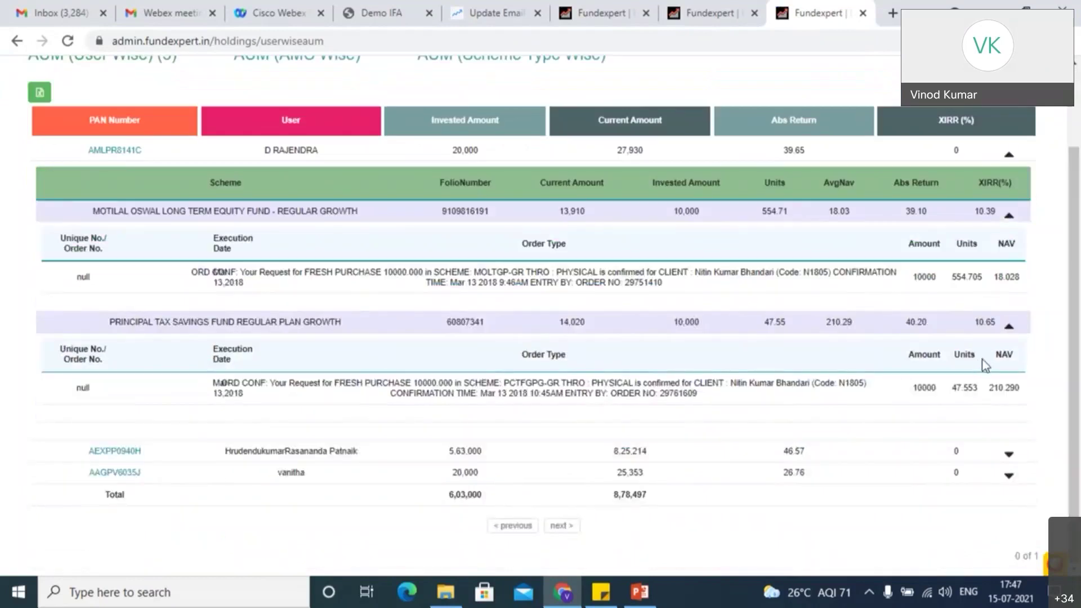
{"action": "left_click", "coordinate": [1010, 326]}
{"action": "left_click", "coordinate": [1013, 304]}
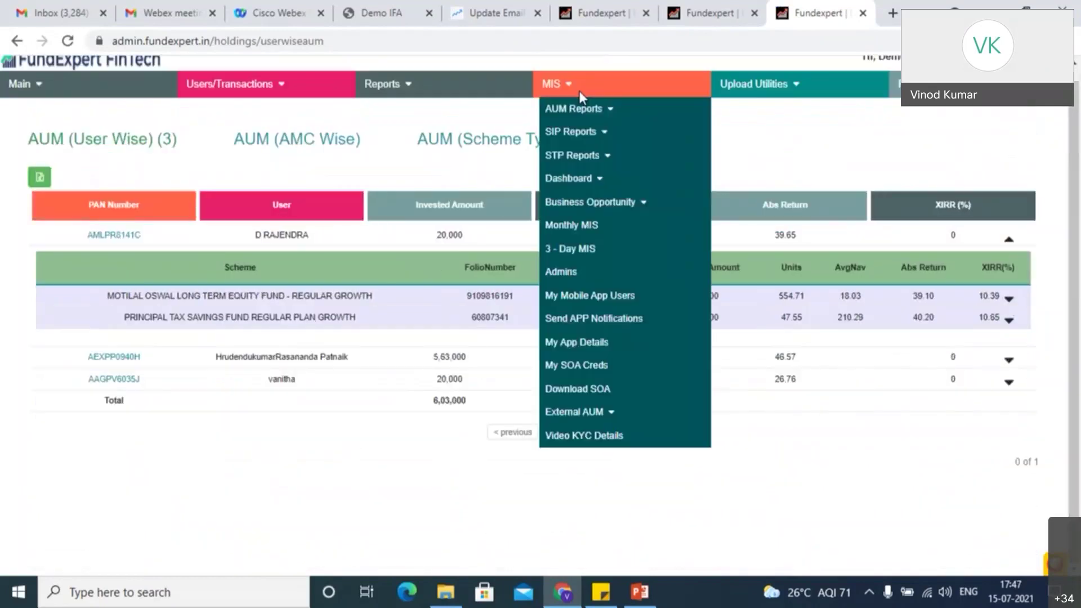
Open the scheme-type-wise AUM report and drill down from Equity to the Aditya Birla Sun Life Flexi Cap Fund's investors.
{"action": "left_click", "coordinate": [494, 148]}
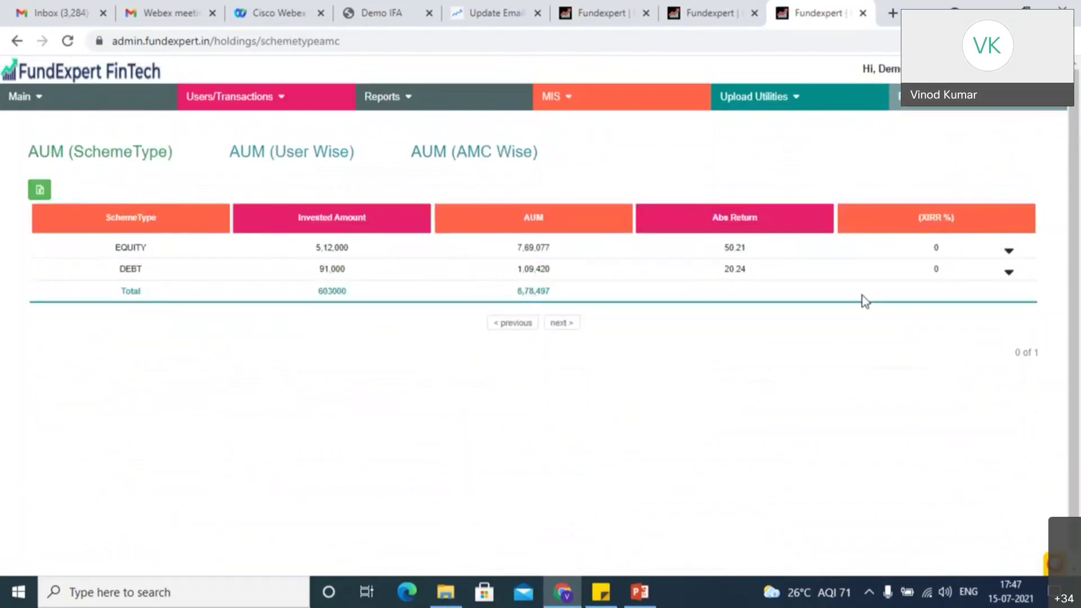
{"action": "left_click", "coordinate": [1008, 254]}
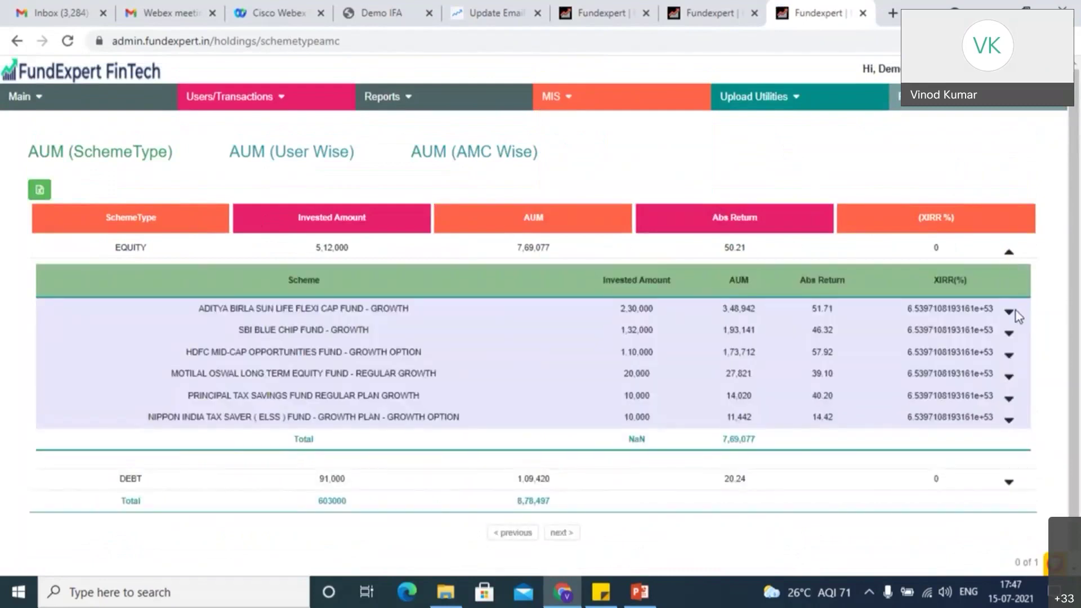
{"action": "left_click", "coordinate": [1010, 312]}
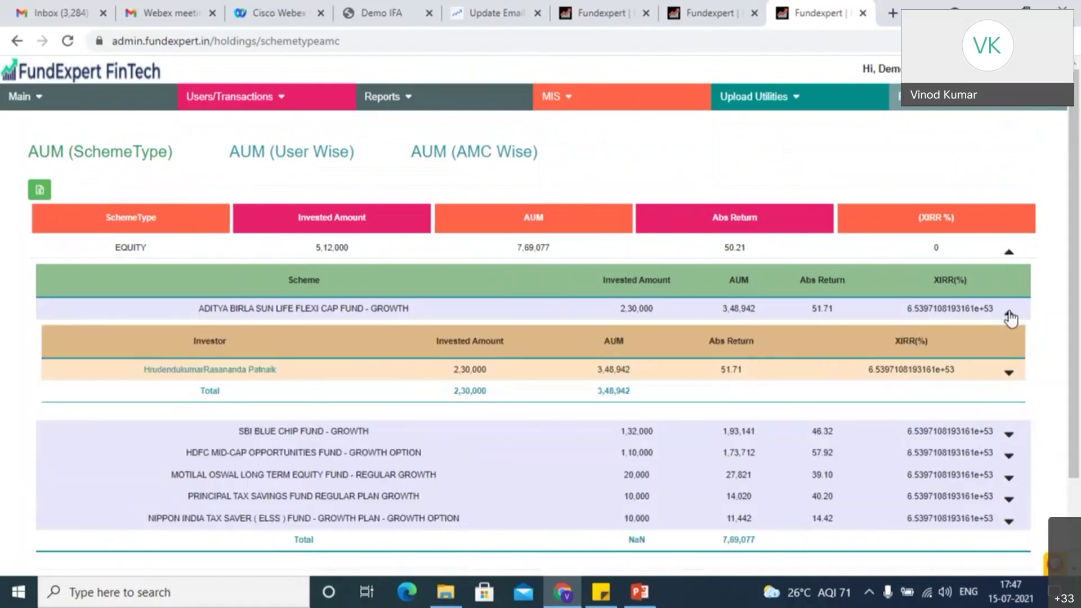
{"action": "left_click", "coordinate": [1008, 253]}
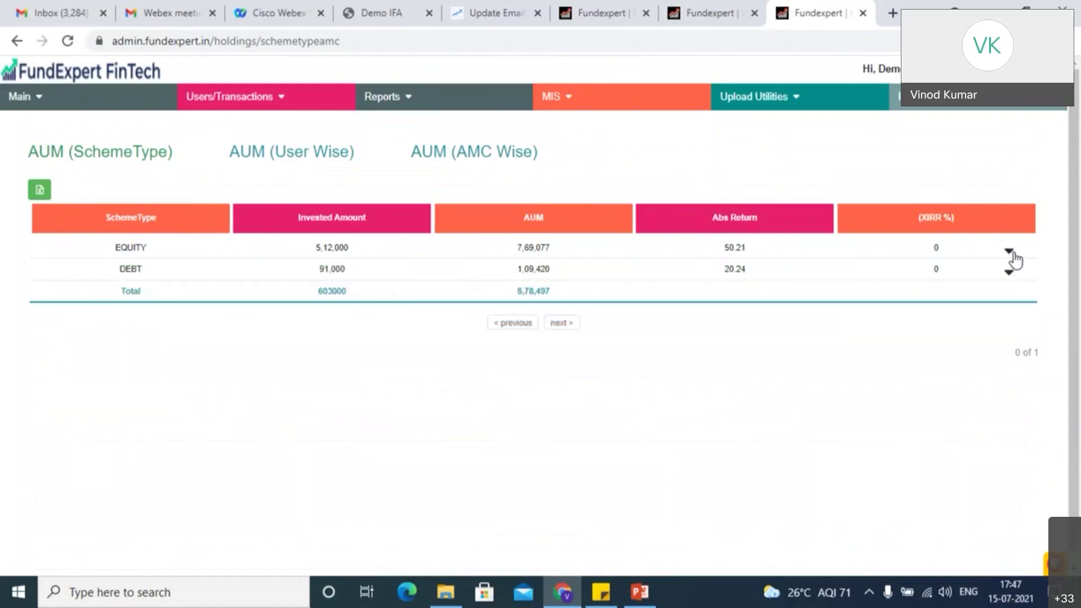
{"action": "left_click", "coordinate": [1010, 257]}
Open the MF Holdings report and load the holdings of the fourth listed investor.
{"action": "mouse_move", "coordinate": [114, 96]}
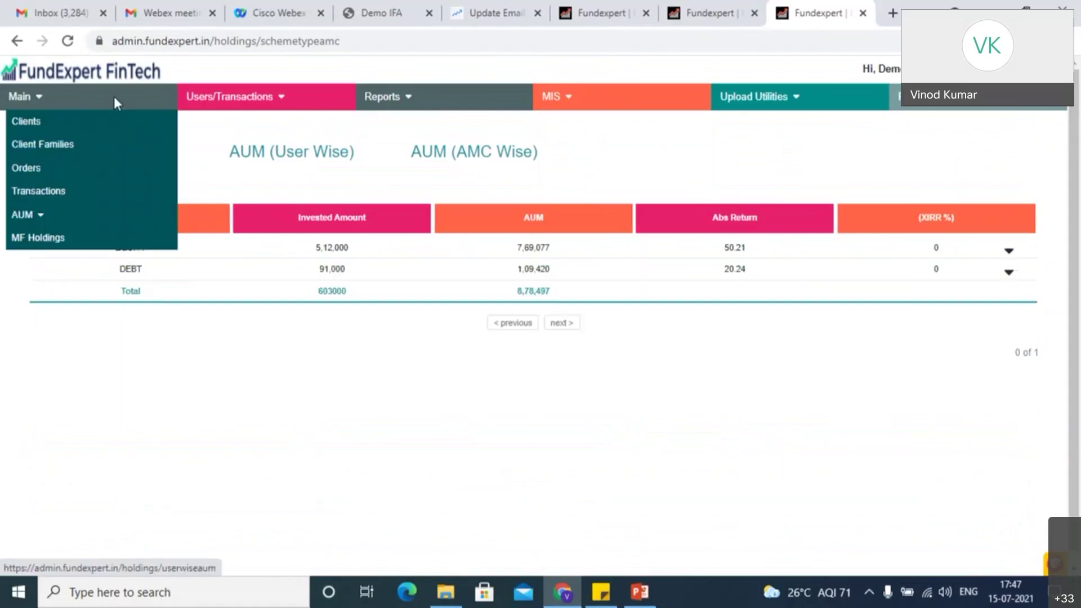
{"action": "left_click", "coordinate": [83, 242]}
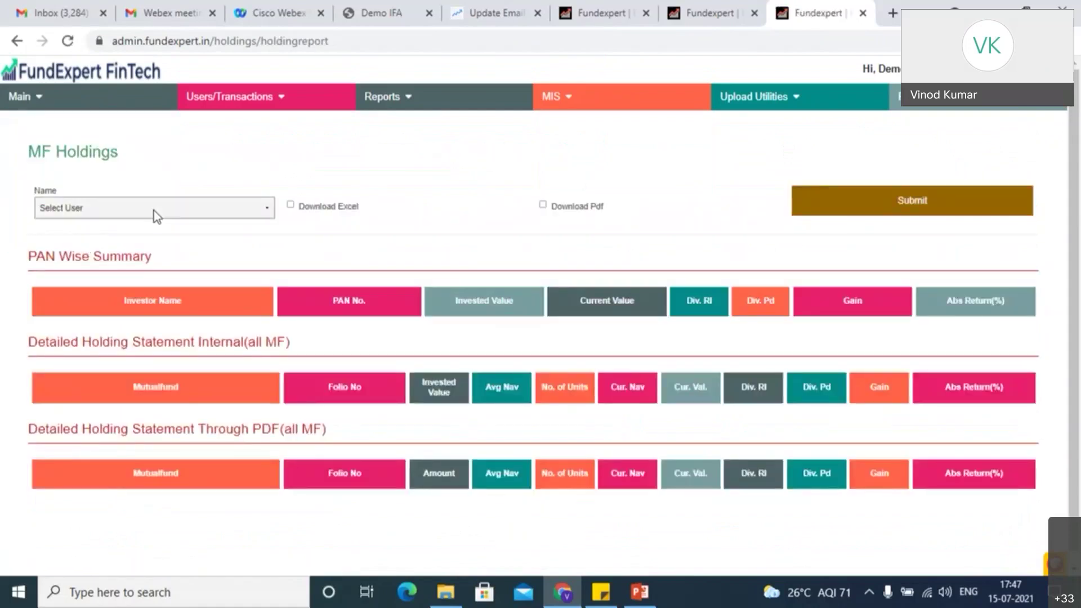
{"action": "left_click", "coordinate": [154, 210]}
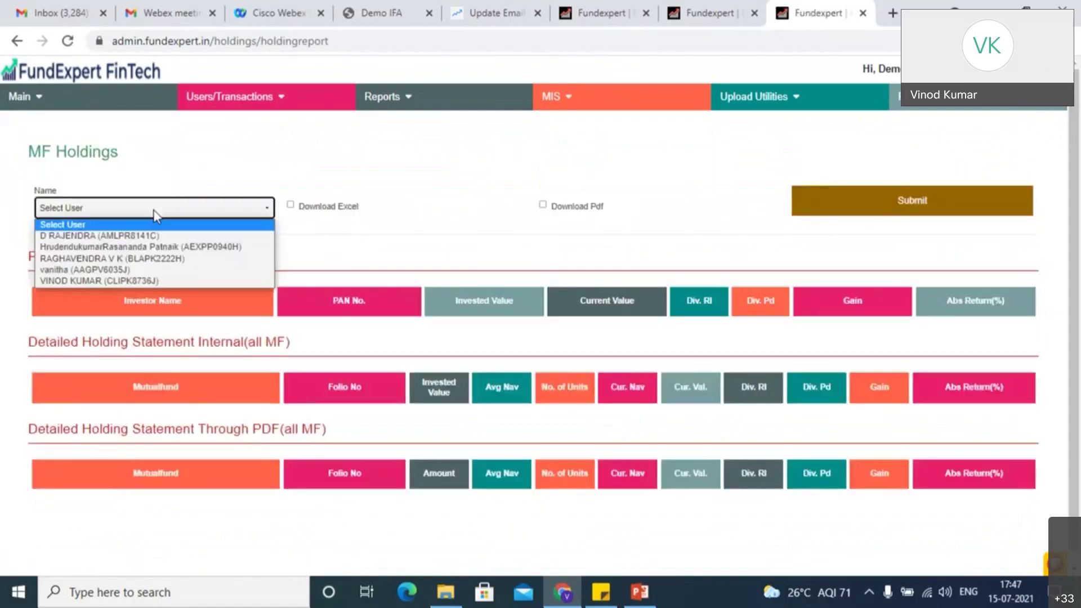
{"action": "left_click", "coordinate": [152, 269]}
{"action": "left_click", "coordinate": [911, 199]}
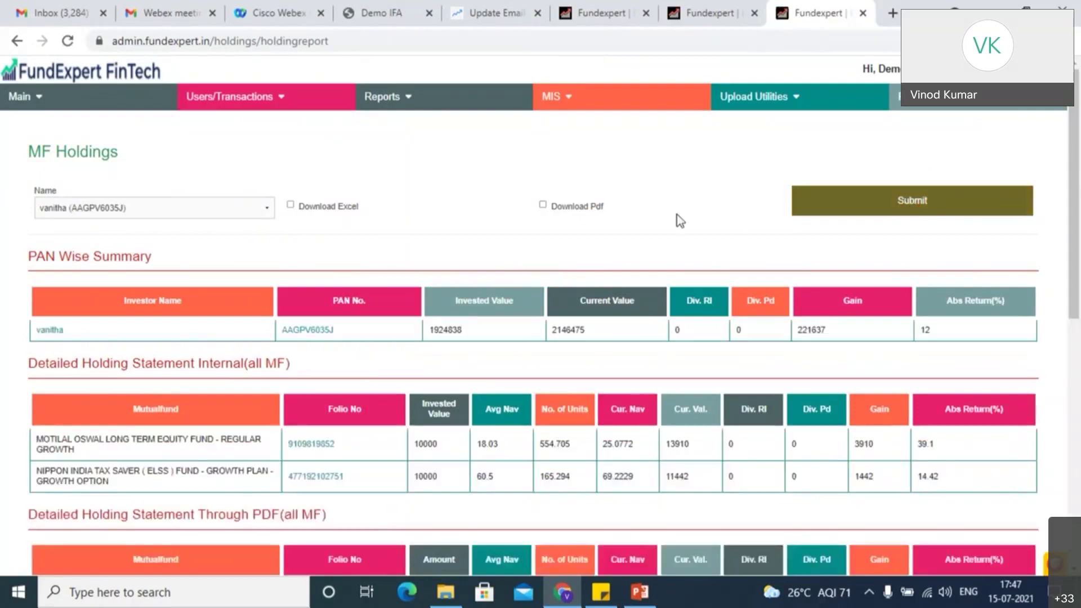
{"action": "left_click_drag", "start_coordinate": [1077, 172], "coordinate": [1078, 203]}
Download the investor's holdings report as a PDF, view the opened portfolio statement and return to the admin portal.
{"action": "left_click", "coordinate": [543, 205]}
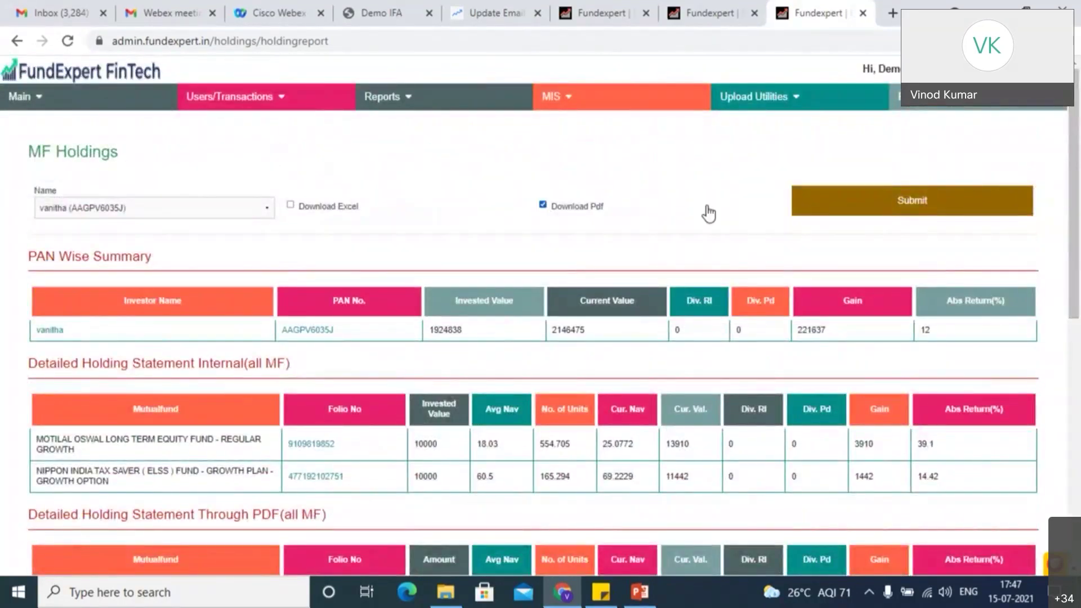
{"action": "left_click", "coordinate": [829, 215]}
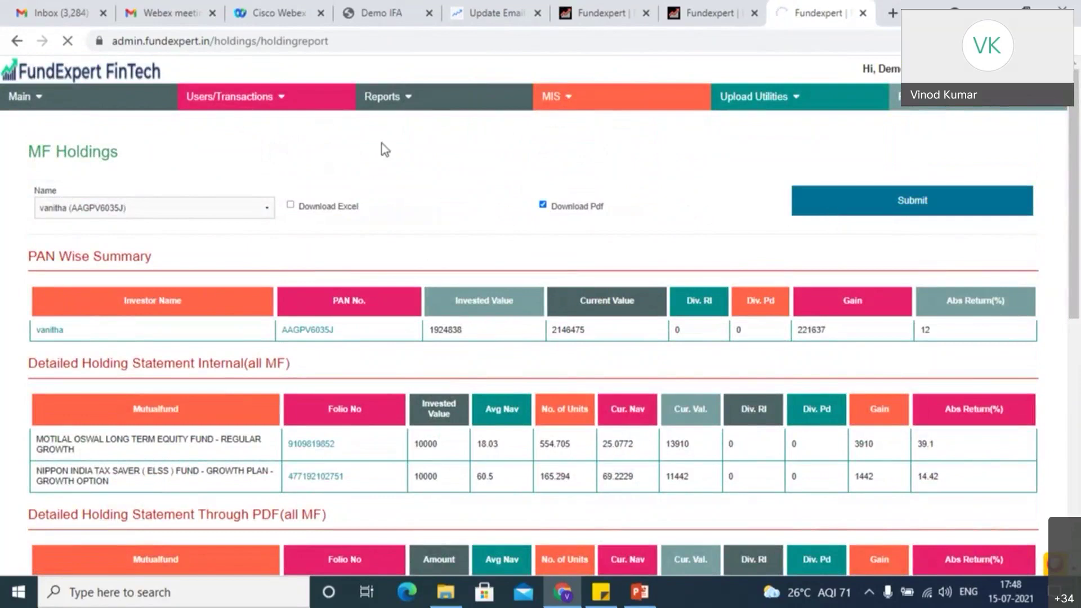
{"action": "left_click", "coordinate": [272, 98]}
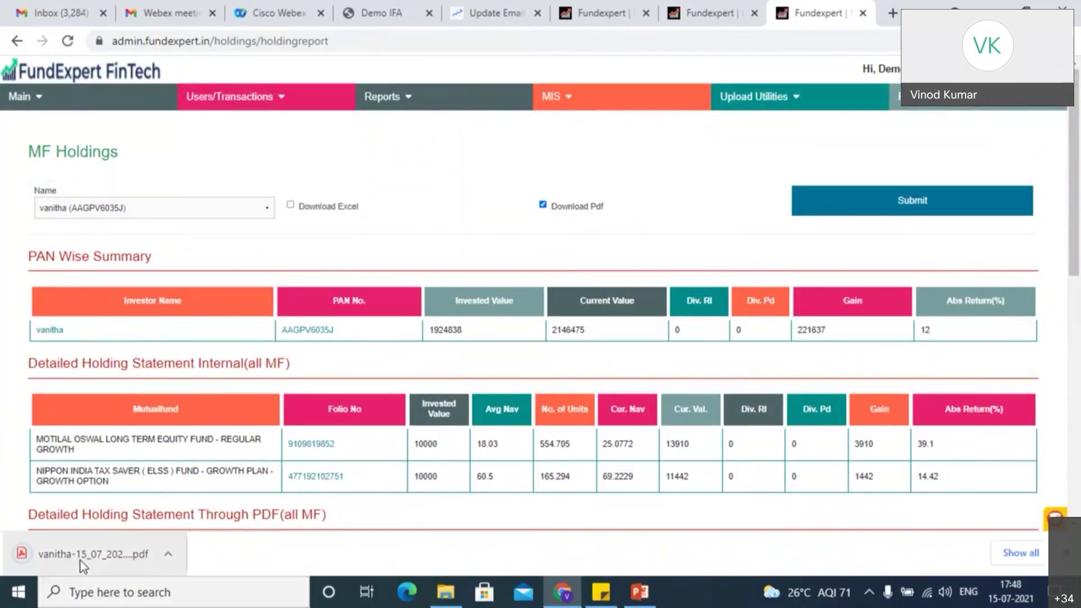
{"action": "left_click", "coordinate": [80, 561]}
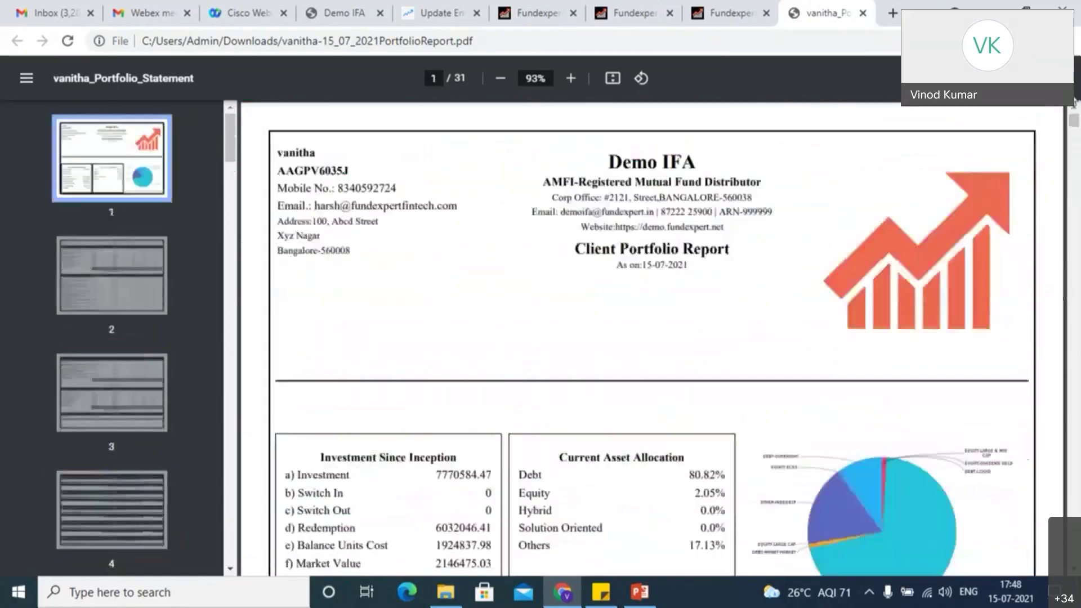
{"action": "left_click", "coordinate": [717, 19]}
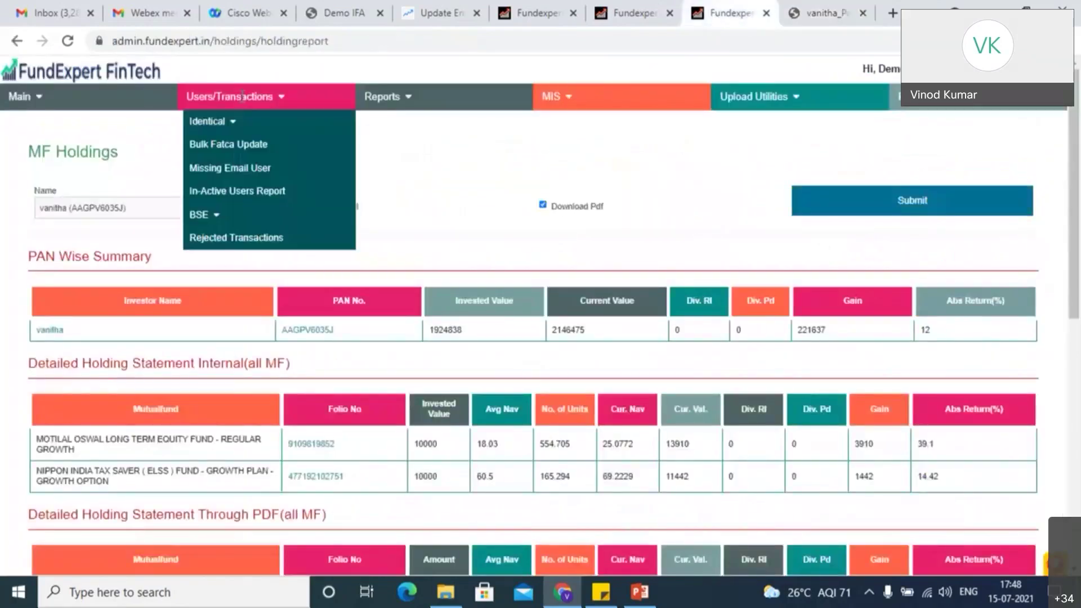
Check the Identical report options, open Bulk Fatca Update and try its select-all checkbox for marking clients as submitted.
{"action": "left_click", "coordinate": [242, 124]}
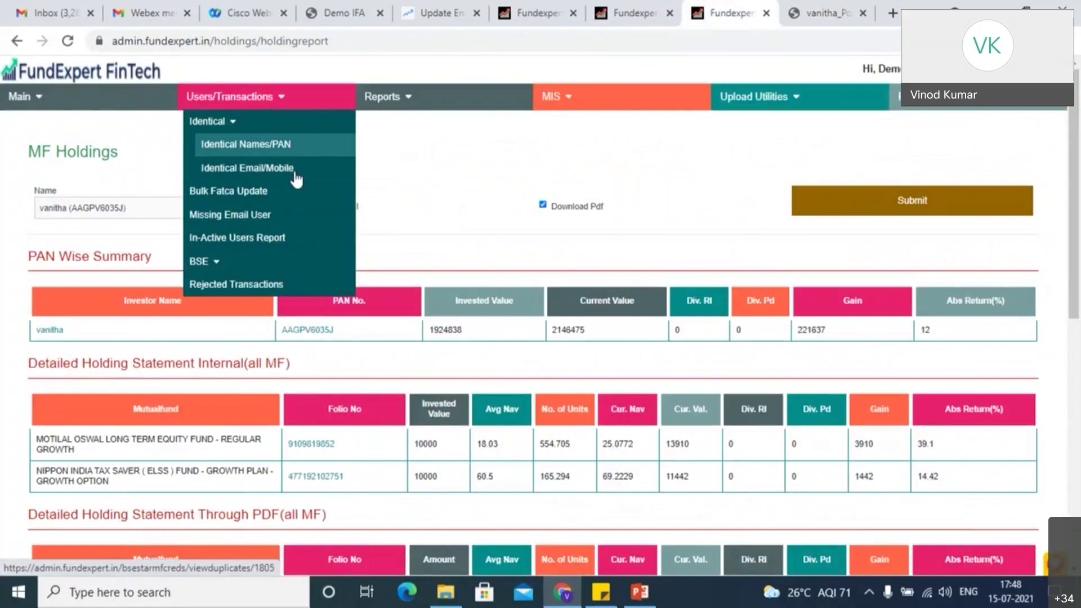
{"action": "left_click", "coordinate": [285, 203]}
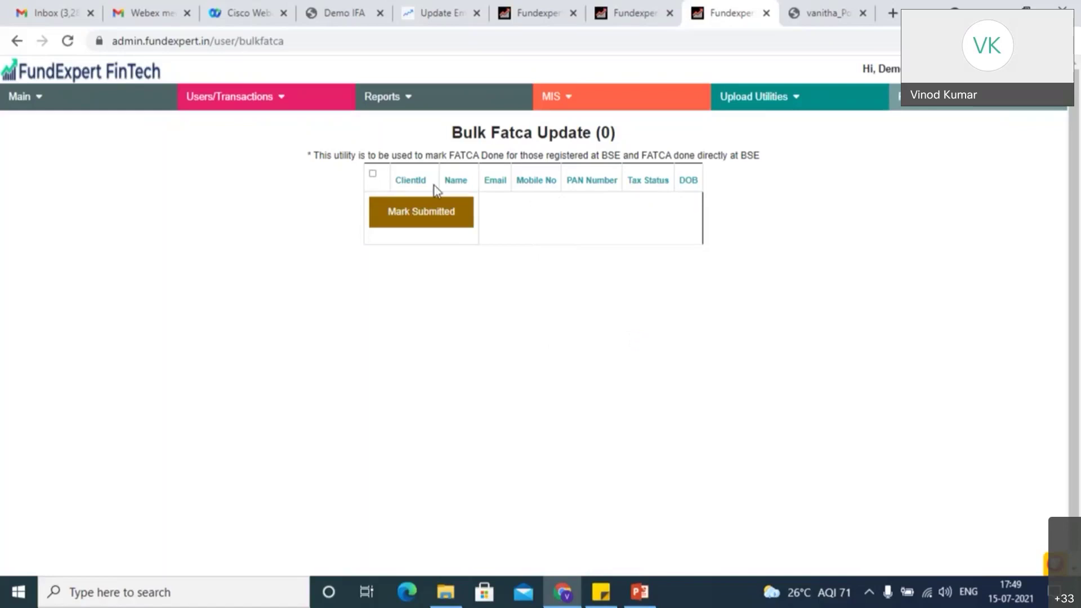
{"action": "left_click", "coordinate": [373, 174]}
{"action": "left_click", "coordinate": [397, 217]}
{"action": "left_click", "coordinate": [373, 175]}
{"action": "left_click", "coordinate": [284, 100]}
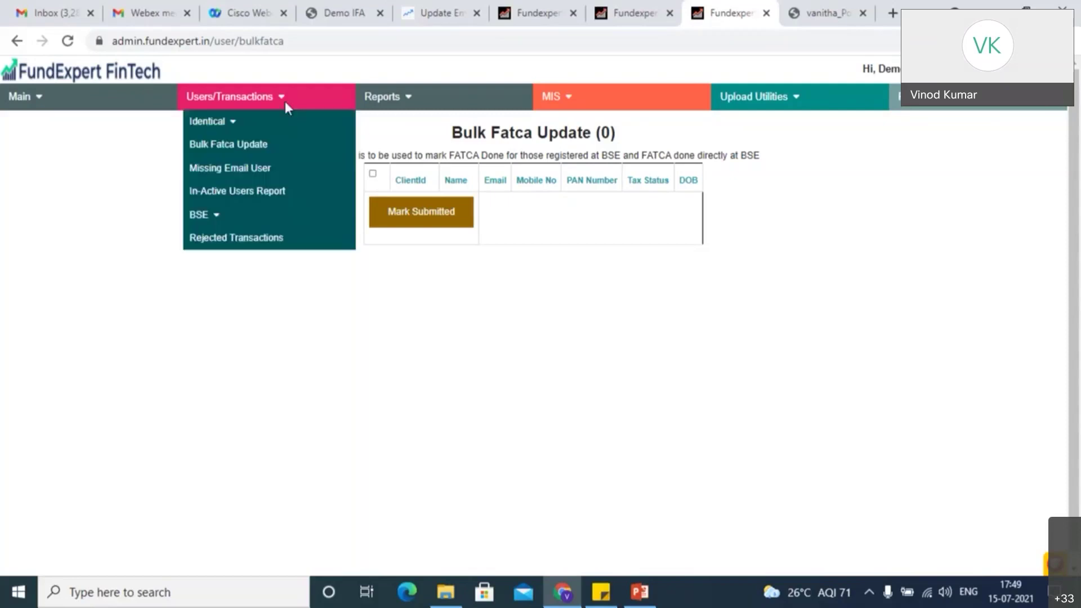
View the Missing Email User report and open the In-Active Users Report.
{"action": "left_click", "coordinate": [280, 175]}
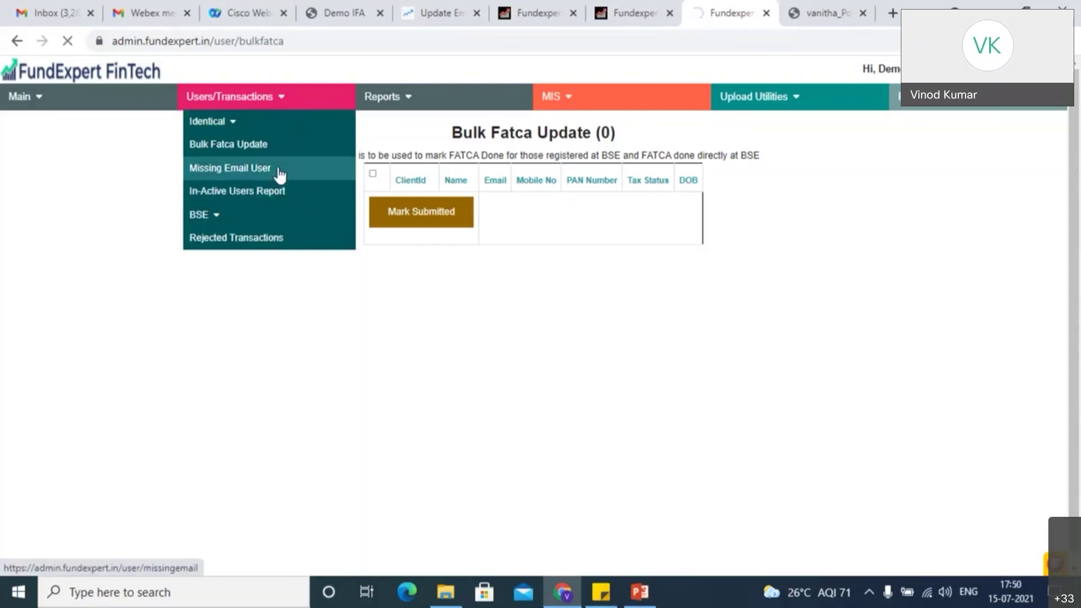
{"action": "left_click", "coordinate": [259, 102]}
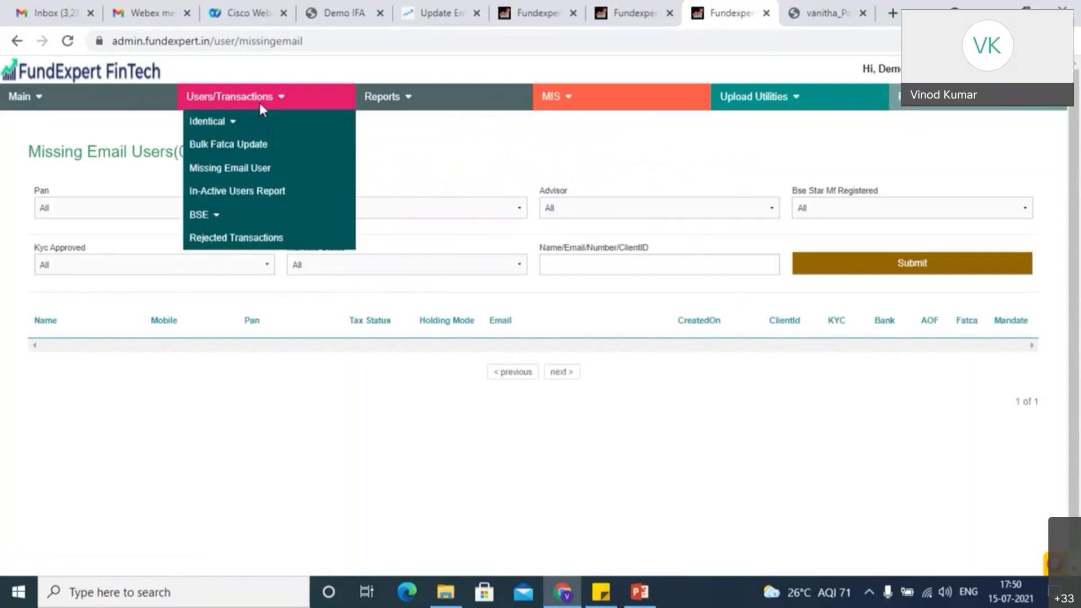
{"action": "left_click", "coordinate": [271, 193]}
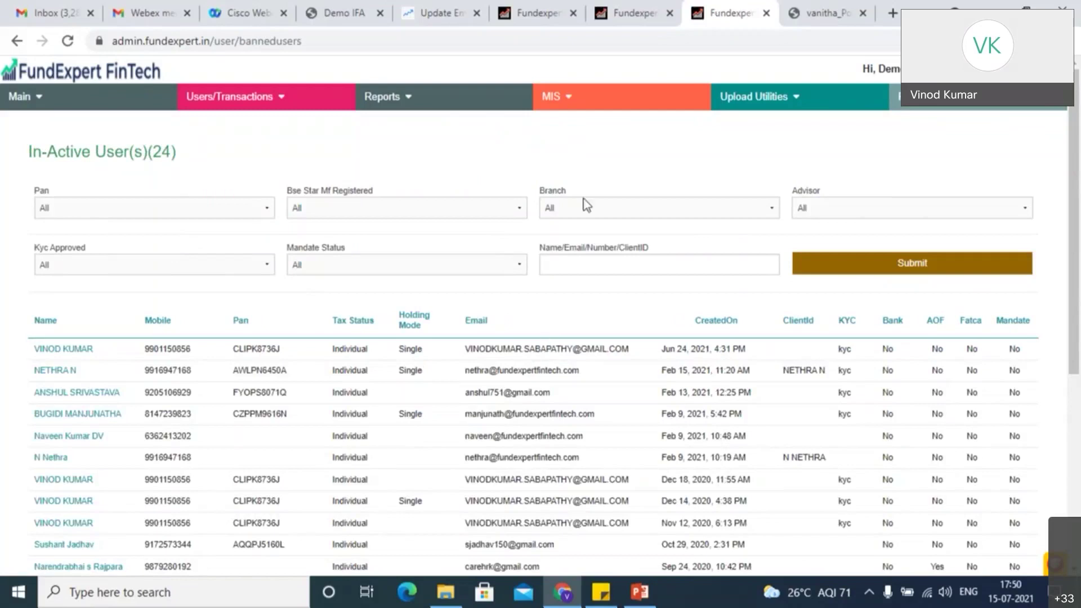
Mark the Test user in-active on the platform in the user settings, save, and refresh the In-Active Users report.
{"action": "left_click", "coordinate": [609, 23]}
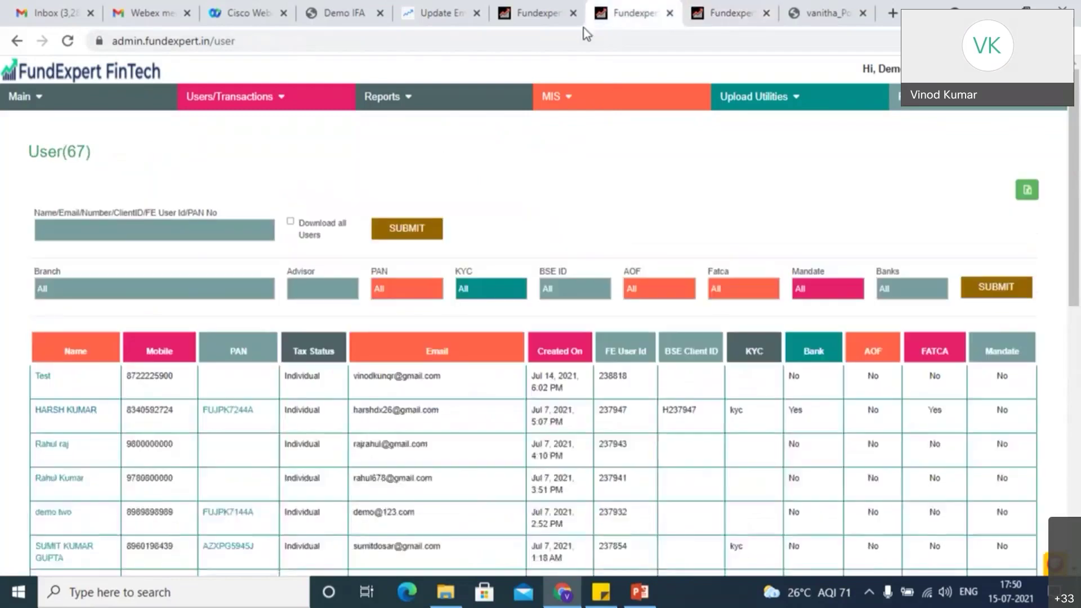
{"action": "left_click", "coordinate": [43, 377]}
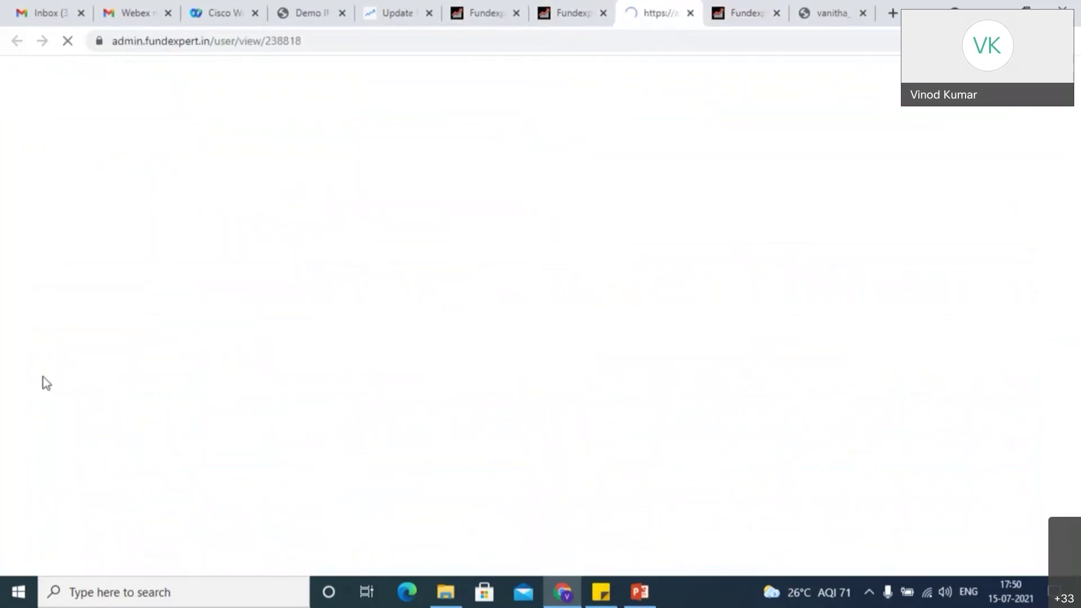
{"action": "left_click", "coordinate": [54, 187]}
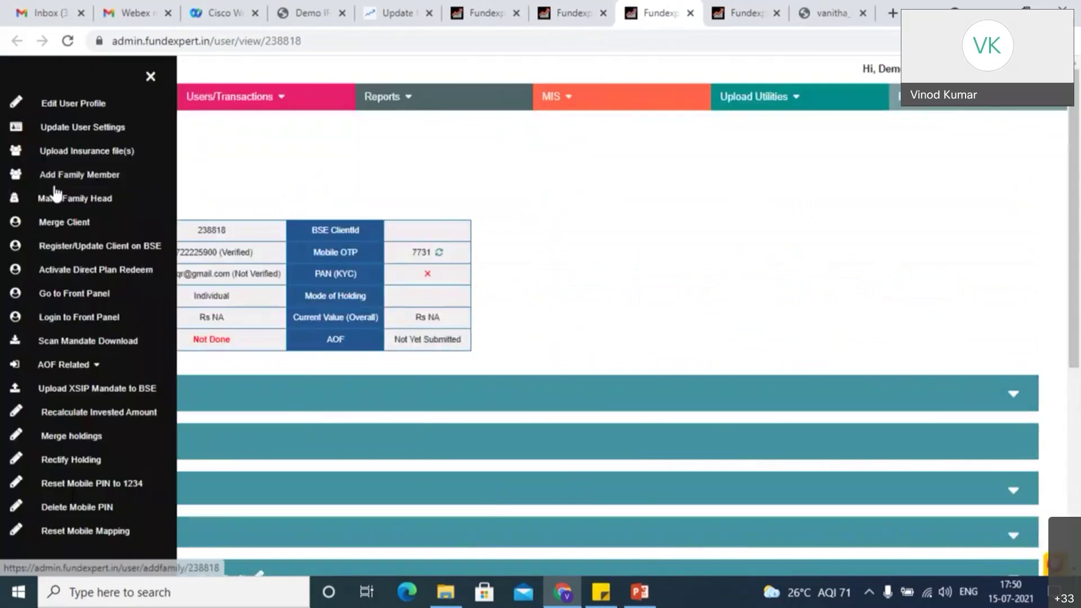
{"action": "left_click", "coordinate": [61, 130]}
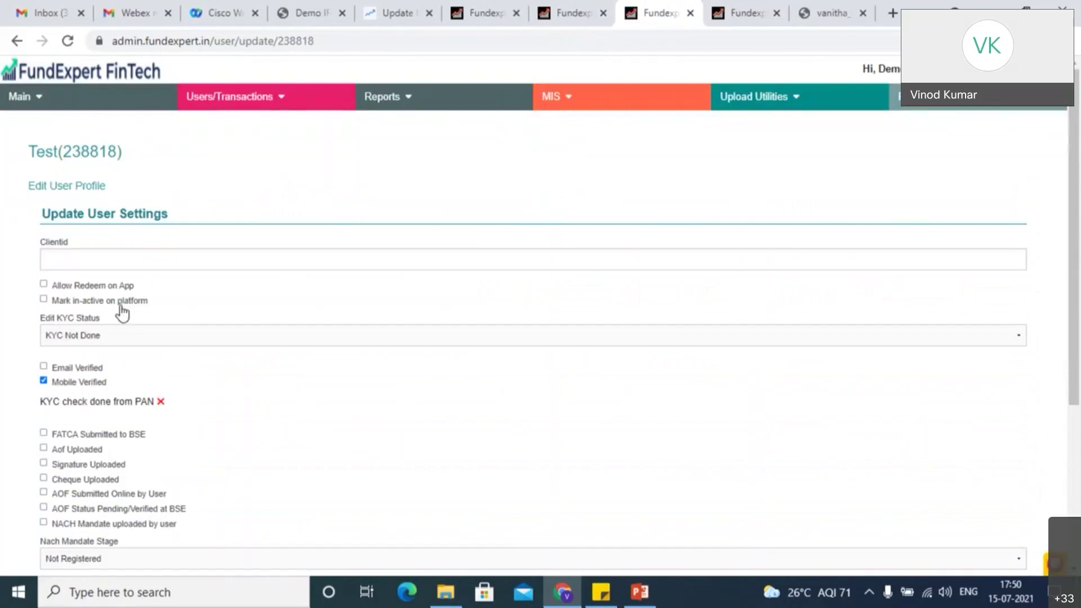
{"action": "left_click", "coordinate": [44, 299]}
{"action": "scroll", "coordinate": [1076, 318], "scroll_direction": "down", "scroll_amount": 5}
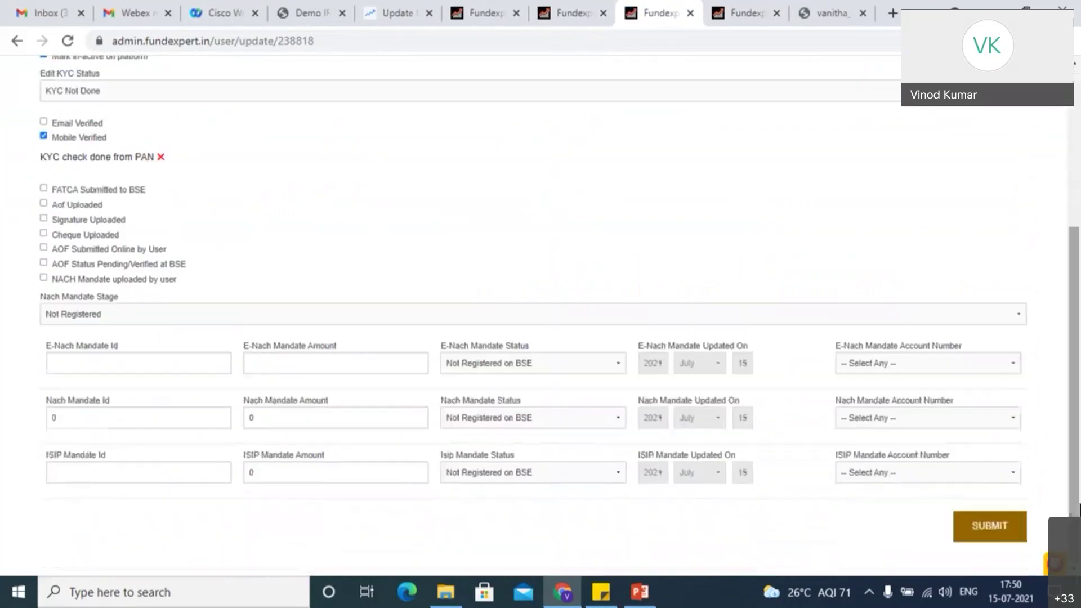
{"action": "left_click", "coordinate": [994, 537]}
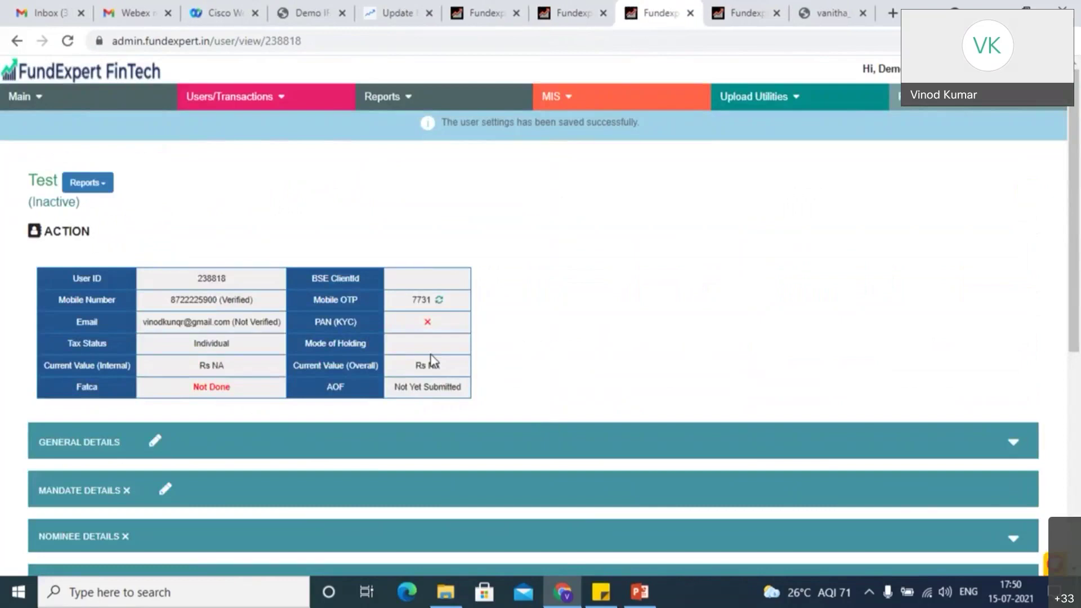
{"action": "left_click", "coordinate": [739, 14]}
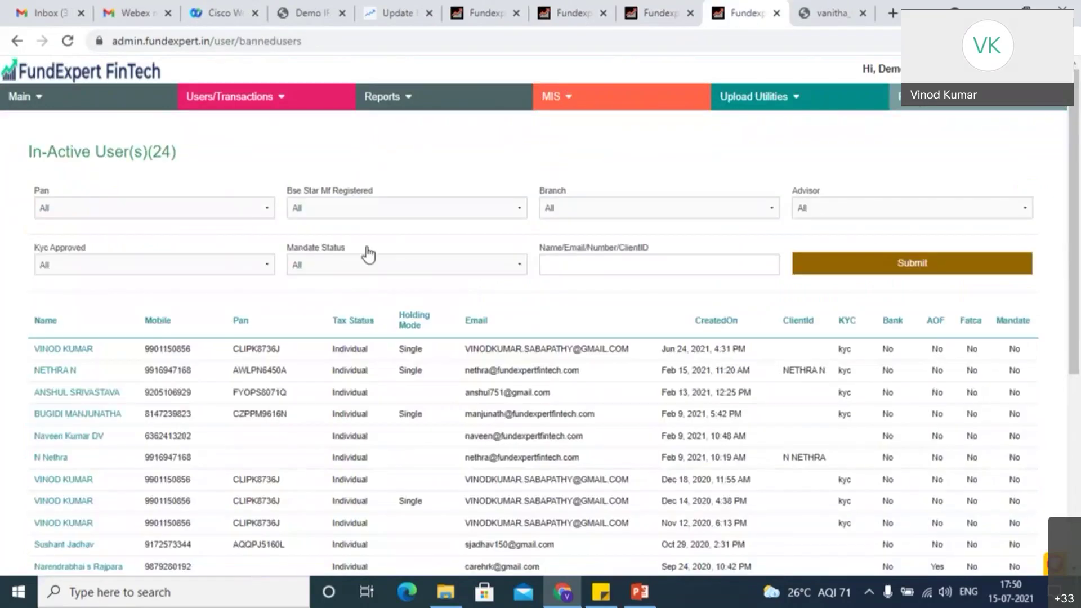
{"action": "left_click", "coordinate": [812, 258]}
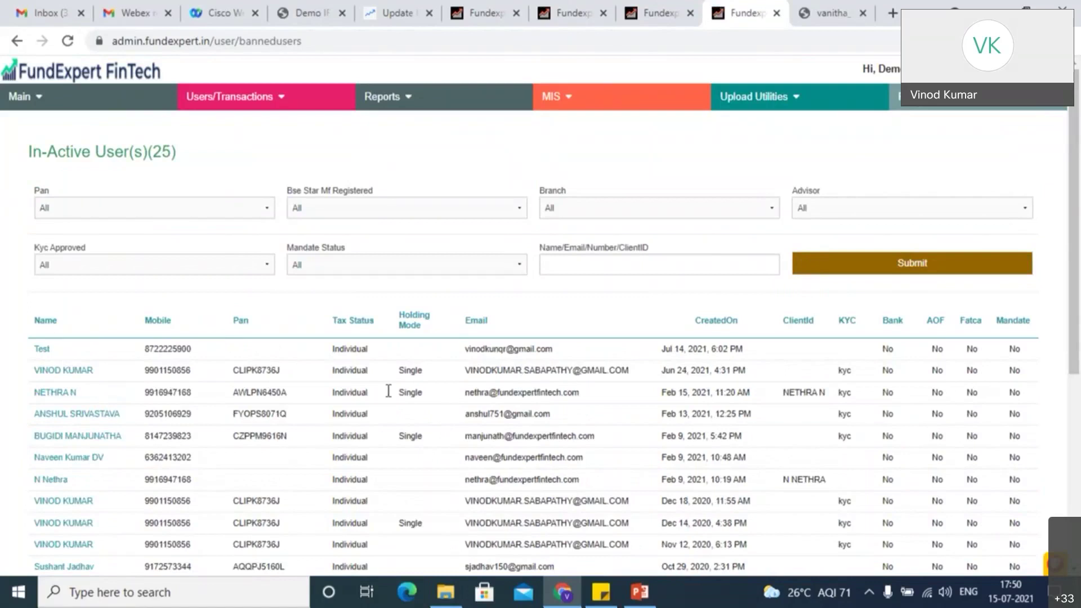
Open the update settings of the in-active user listed just below Test and toggle Allow Redeem on App on and off.
{"action": "left_click", "coordinate": [73, 372]}
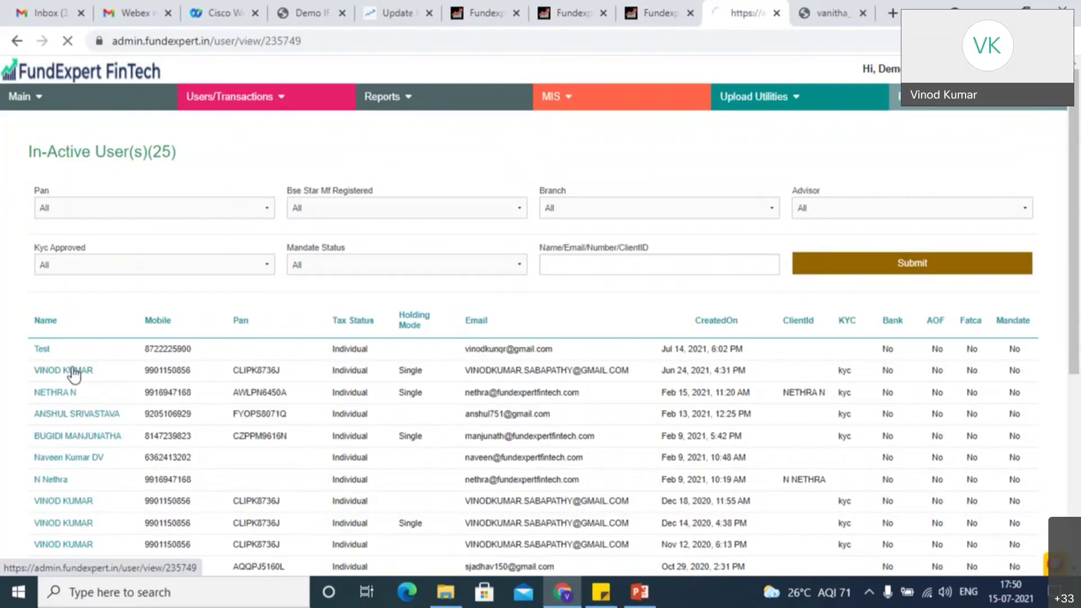
{"action": "left_click", "coordinate": [67, 203]}
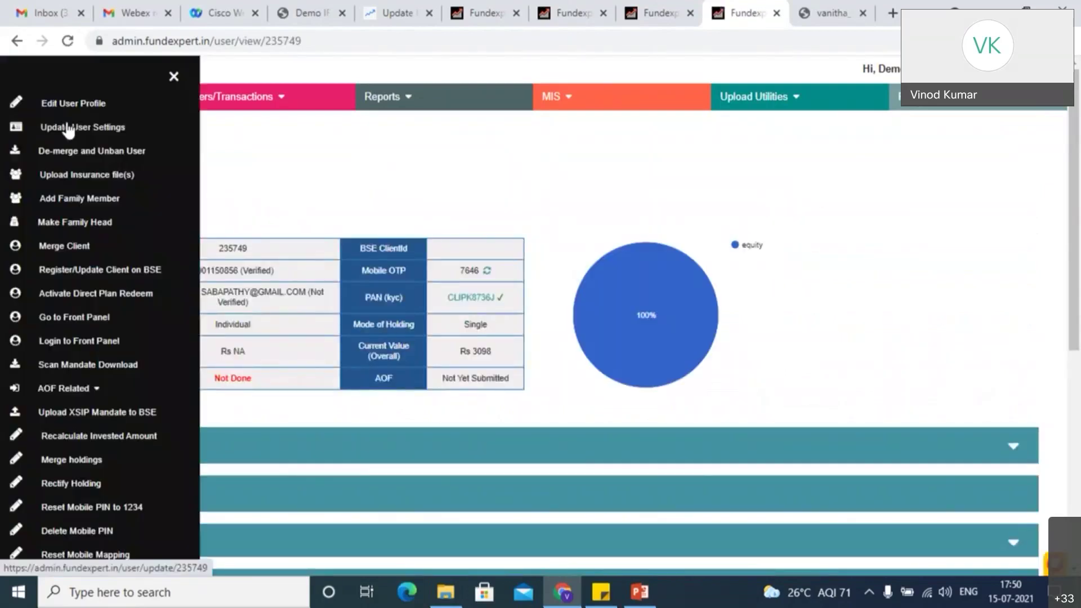
{"action": "left_click", "coordinate": [67, 128]}
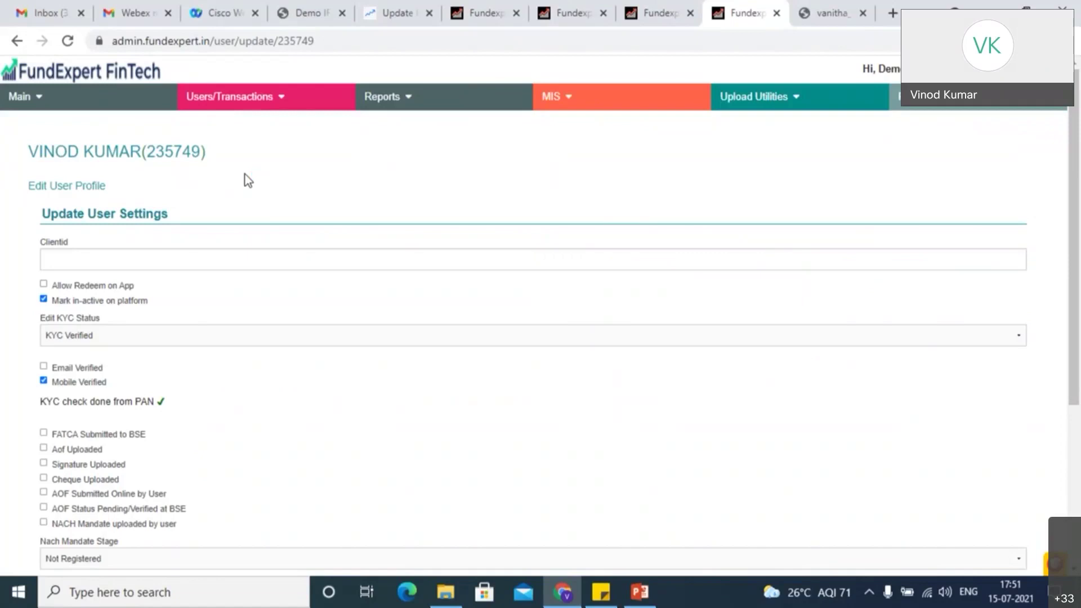
{"action": "left_click", "coordinate": [43, 284]}
{"action": "left_click", "coordinate": [44, 284]}
Open the BSE AOF Uploaded report of users whose AOF was uploaded from this software.
{"action": "left_click", "coordinate": [271, 108]}
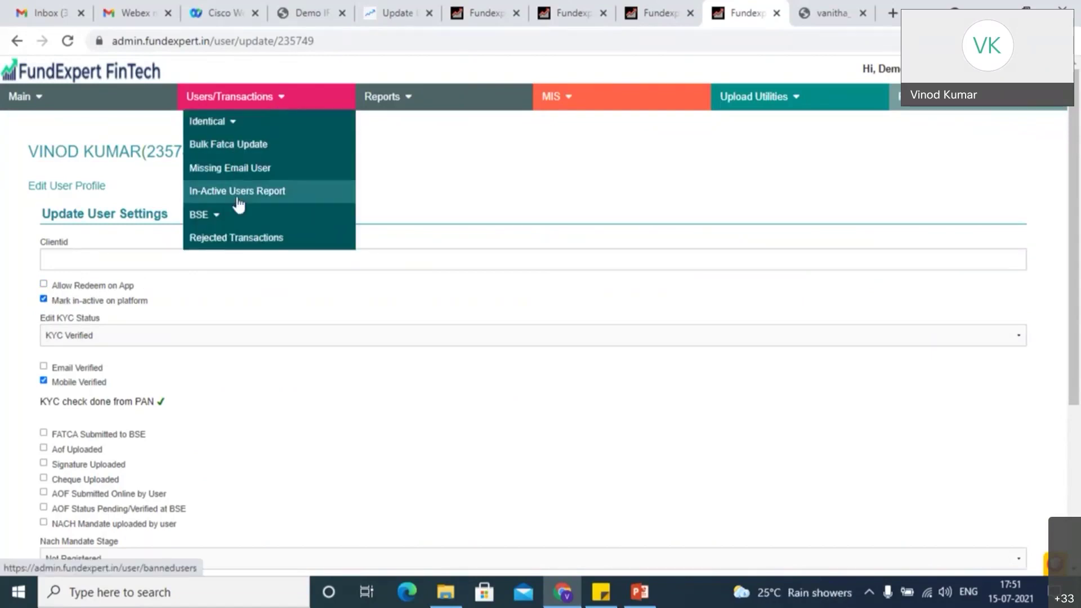
{"action": "left_click", "coordinate": [235, 217]}
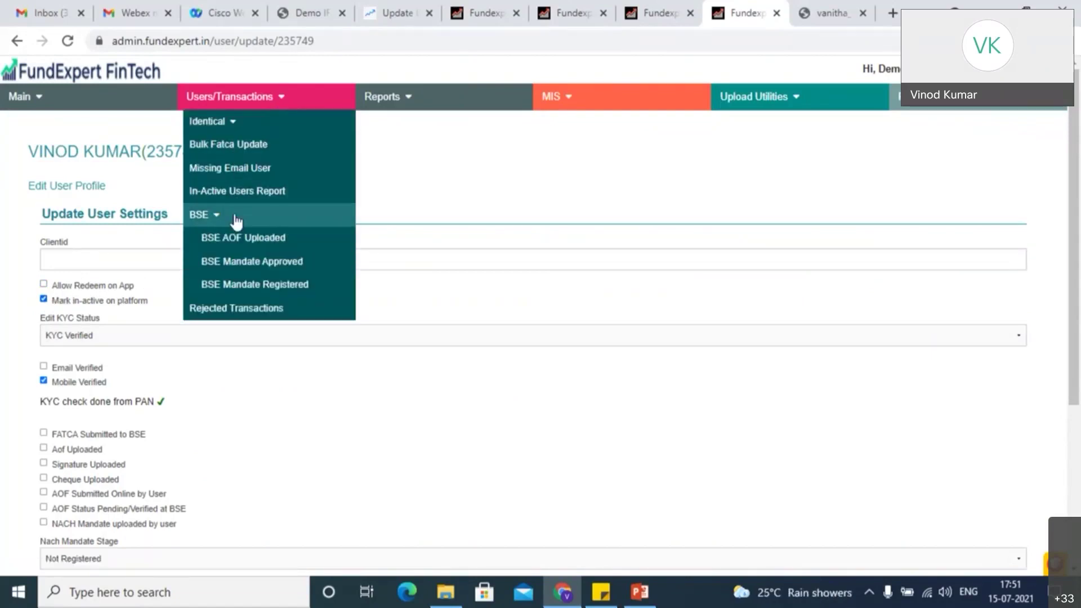
{"action": "left_click", "coordinate": [244, 247]}
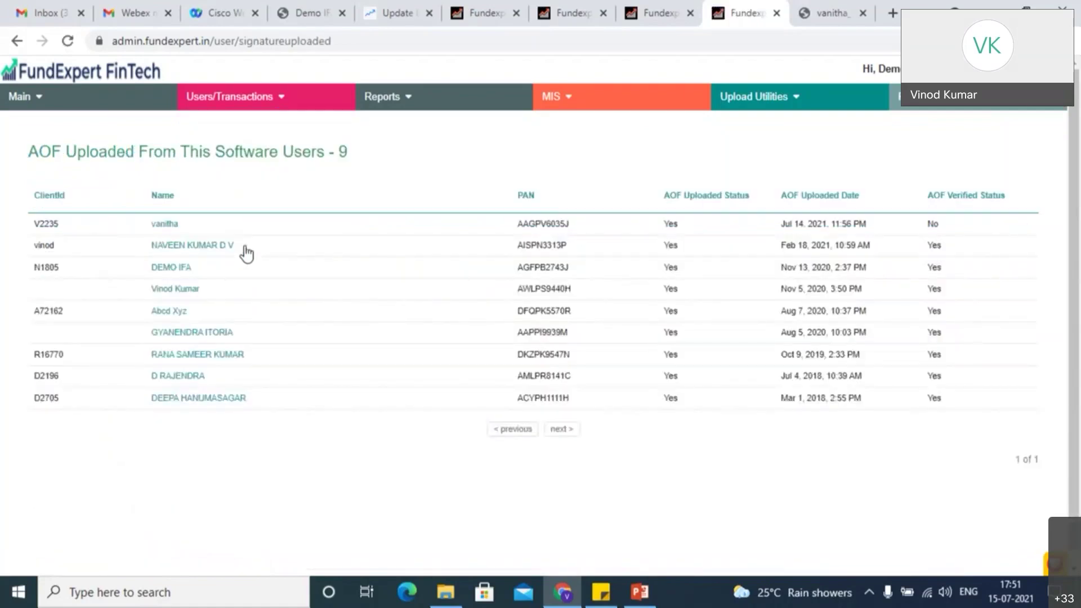
Check the BSE mandate report options, then view the Rejected Transactions report both user wise and date wise.
{"action": "left_click", "coordinate": [270, 99]}
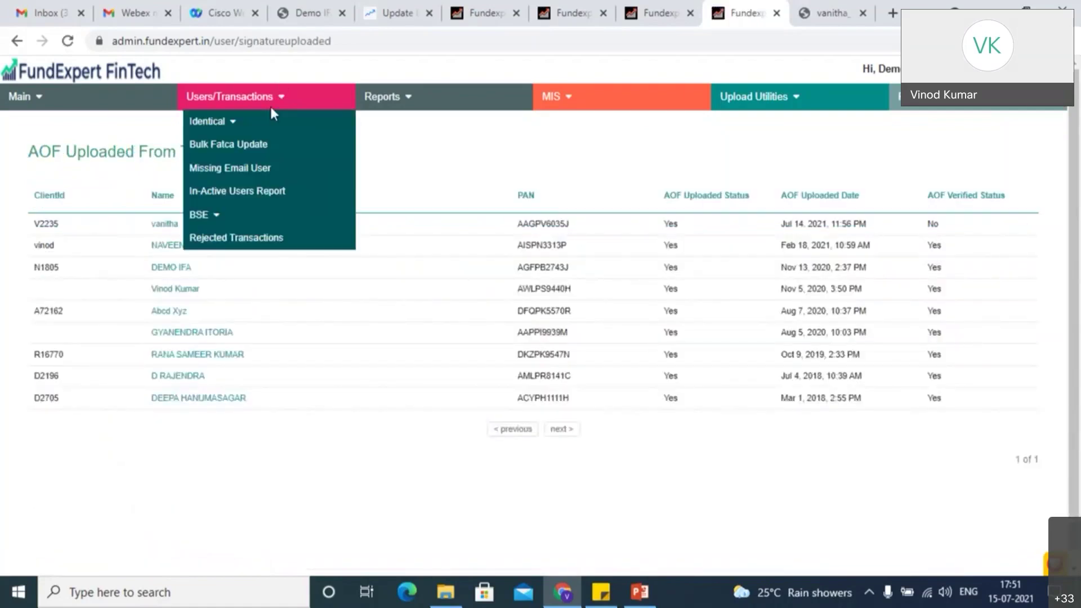
{"action": "left_click", "coordinate": [254, 213]}
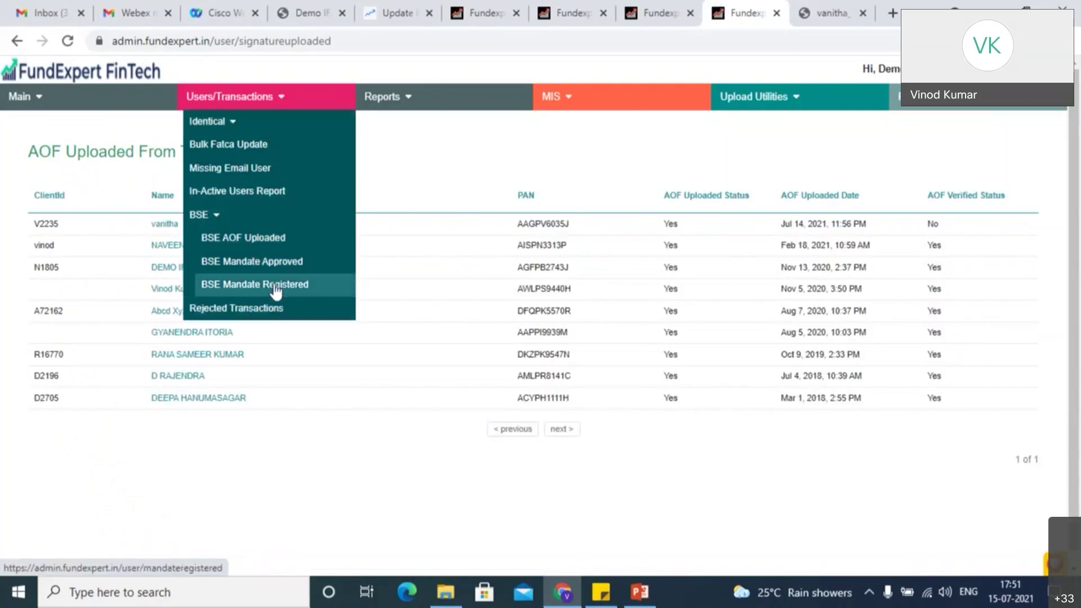
{"action": "left_click", "coordinate": [293, 322]}
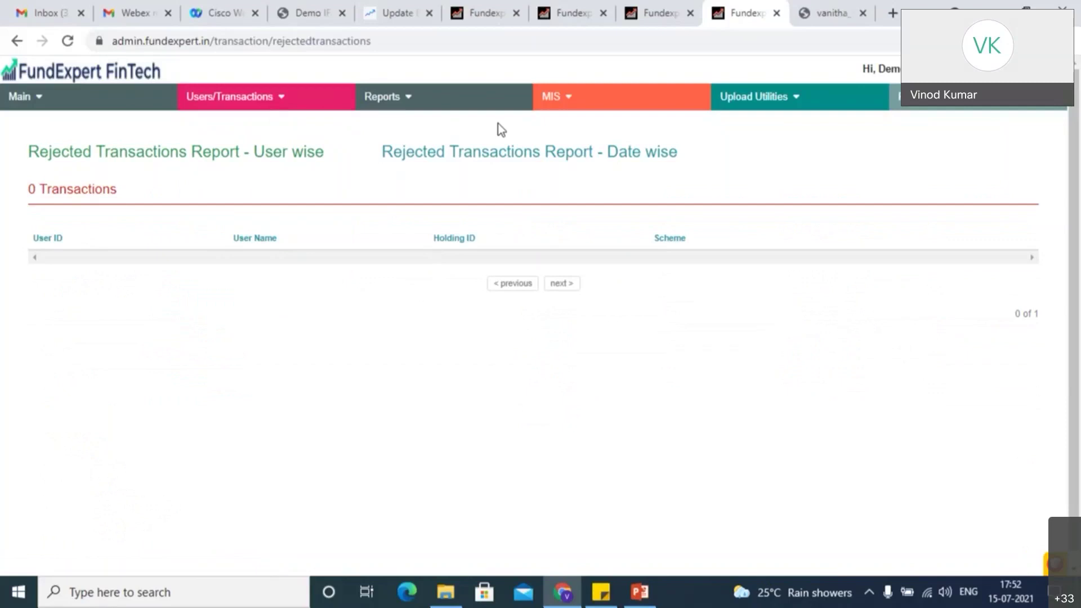
{"action": "left_click", "coordinate": [505, 151]}
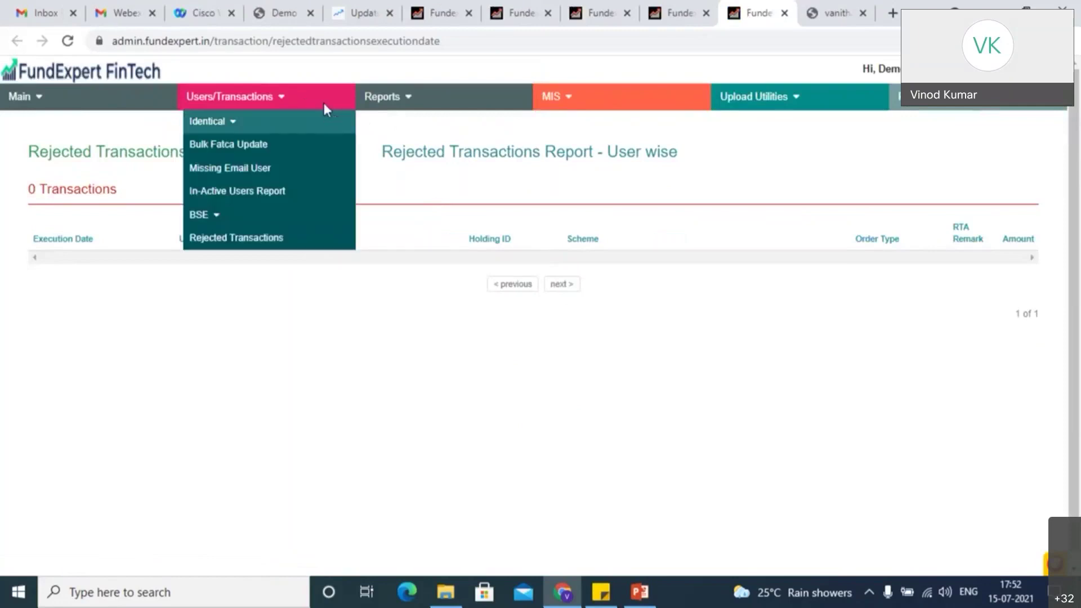
Open the Portfolio Valuation report and choose the first client whose name starts with "v".
{"action": "mouse_move", "coordinate": [387, 110]}
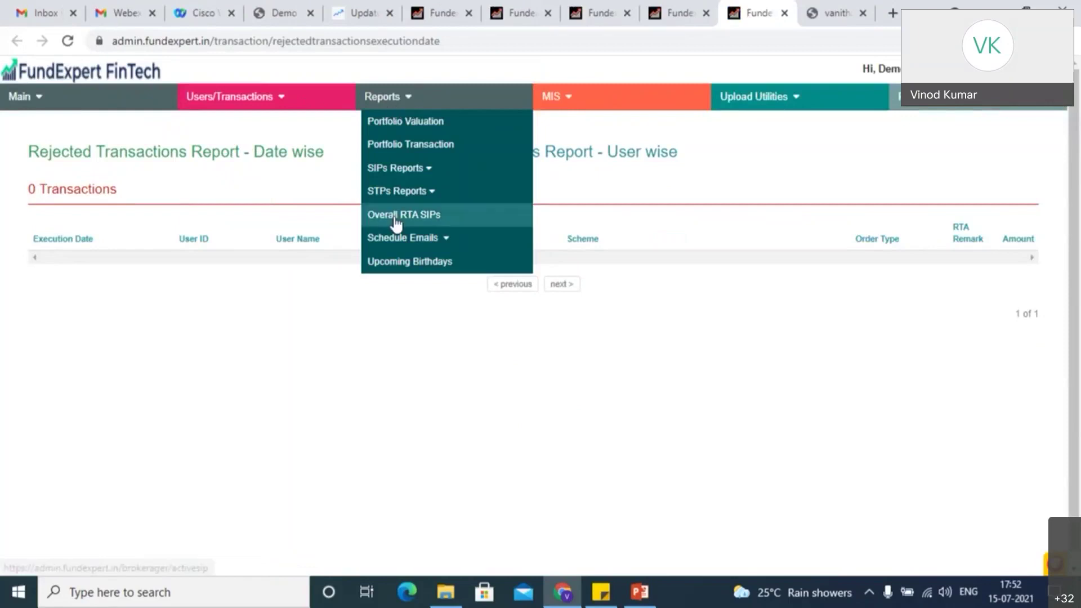
{"action": "left_click", "coordinate": [420, 121]}
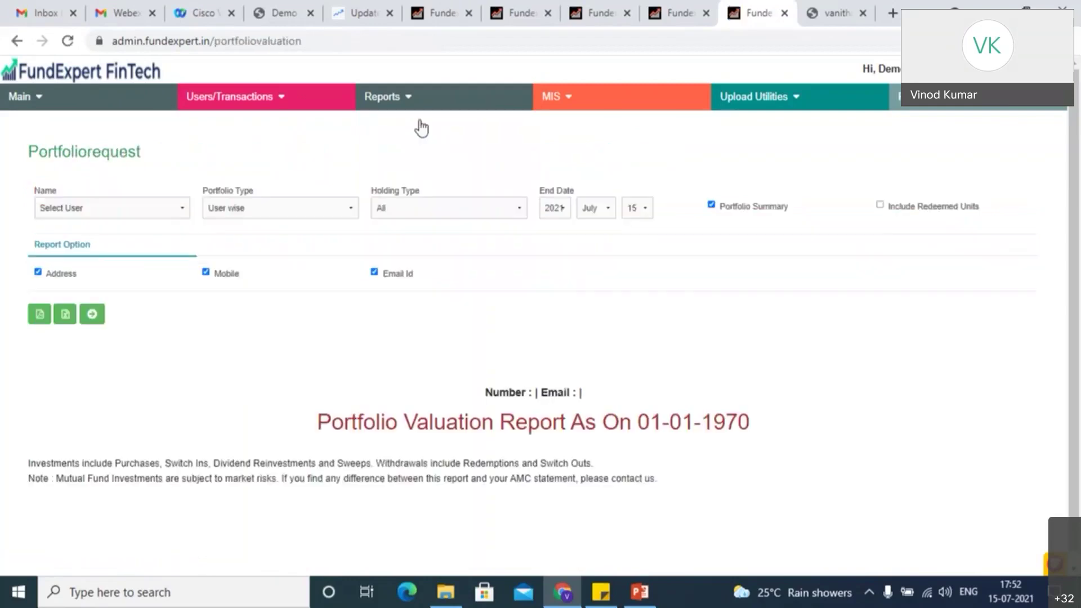
{"action": "left_click", "coordinate": [143, 207]}
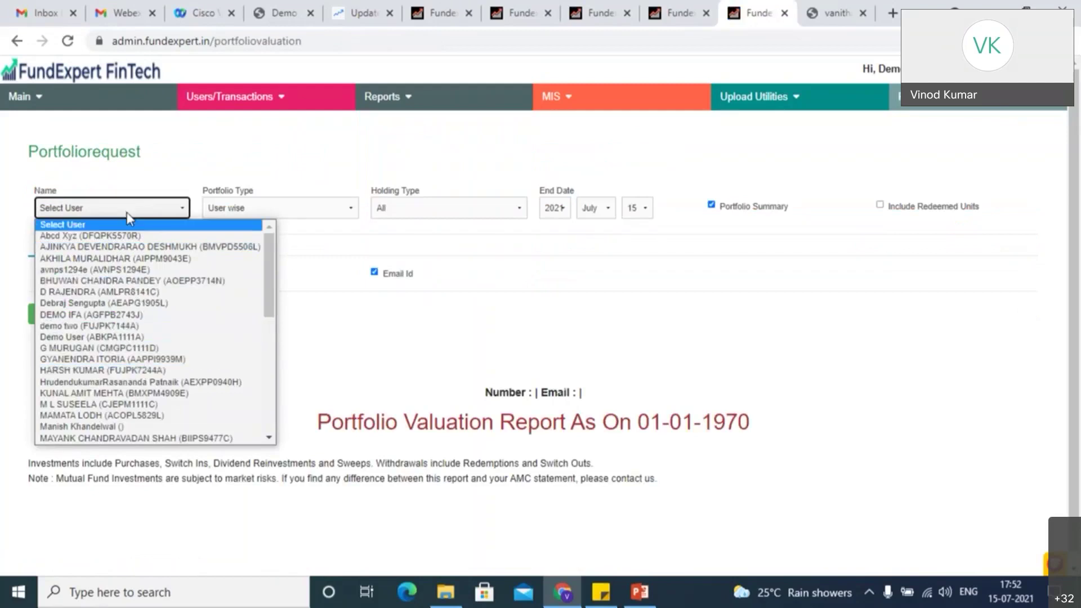
{"action": "key", "text": "v"}
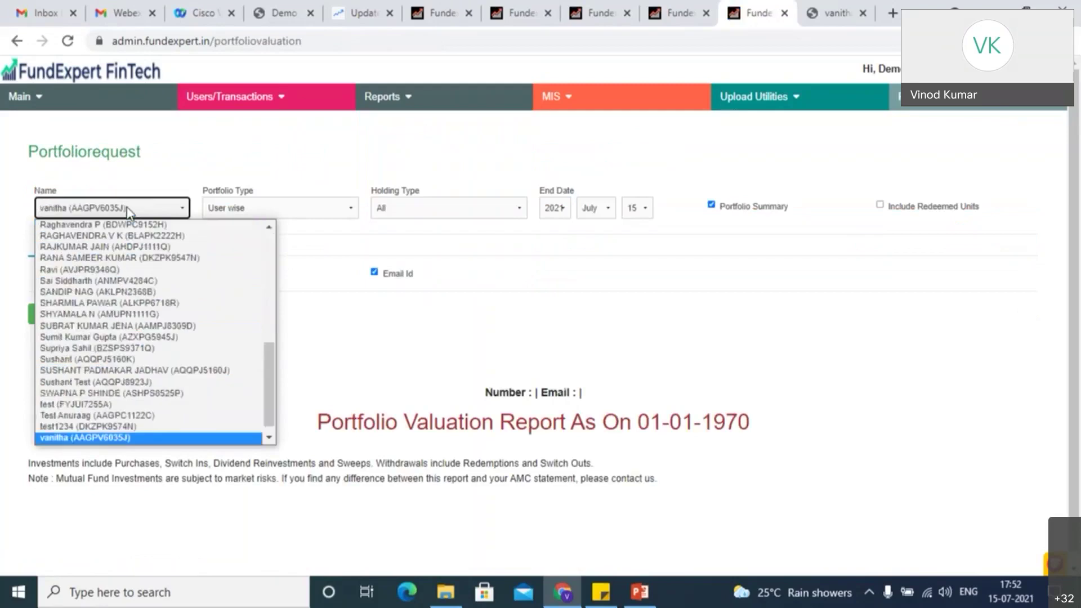
{"action": "left_click", "coordinate": [128, 210]}
Generate the valuation report with portfolio type User wise and holding type All, checking the other choices of both settings.
{"action": "left_click", "coordinate": [234, 209]}
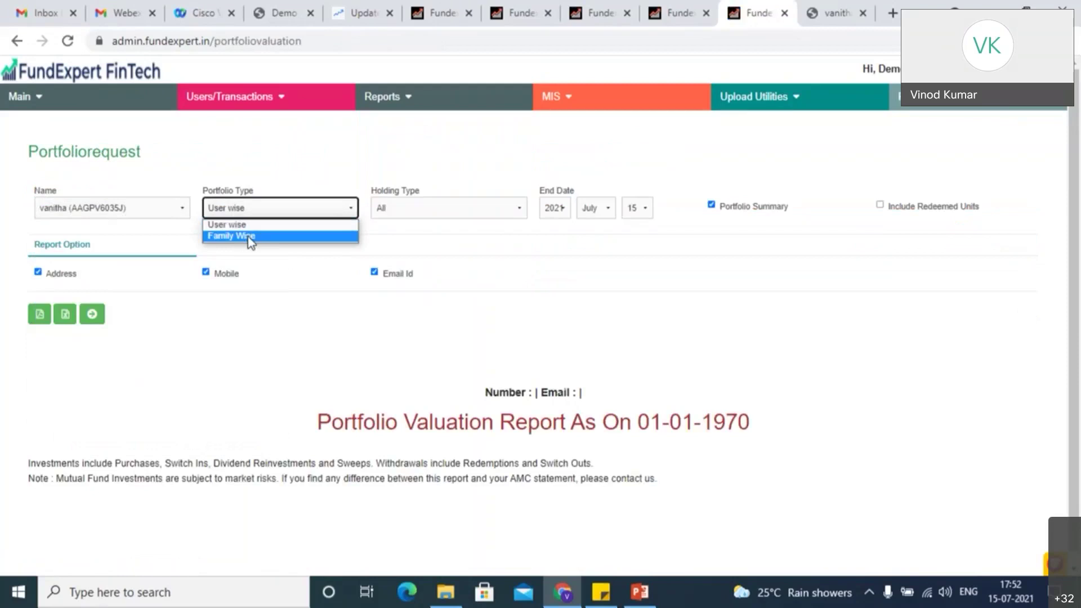
{"action": "left_click", "coordinate": [248, 227]}
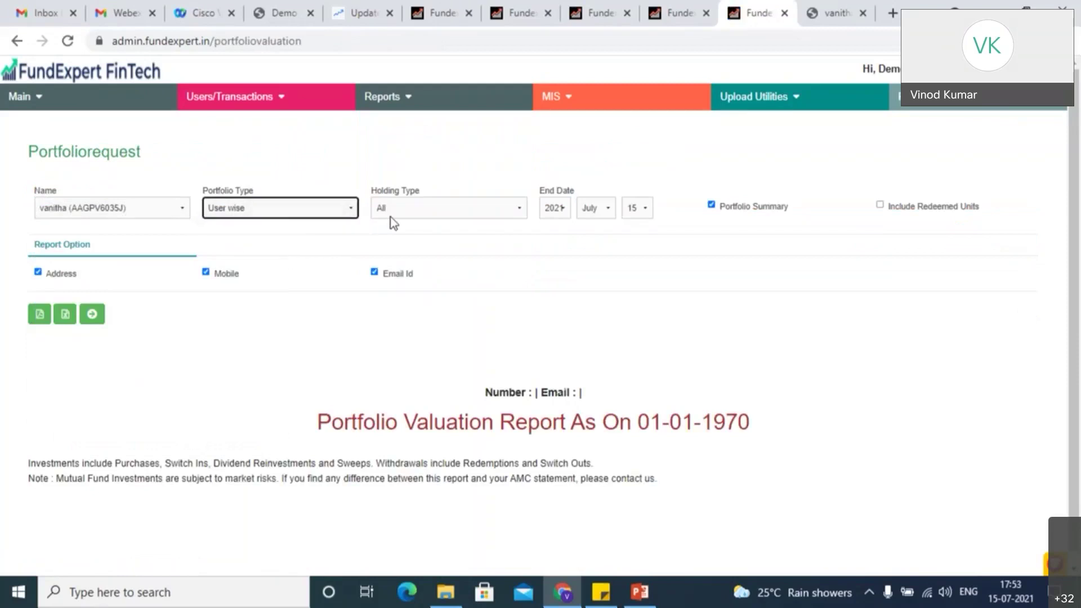
{"action": "left_click", "coordinate": [390, 217]}
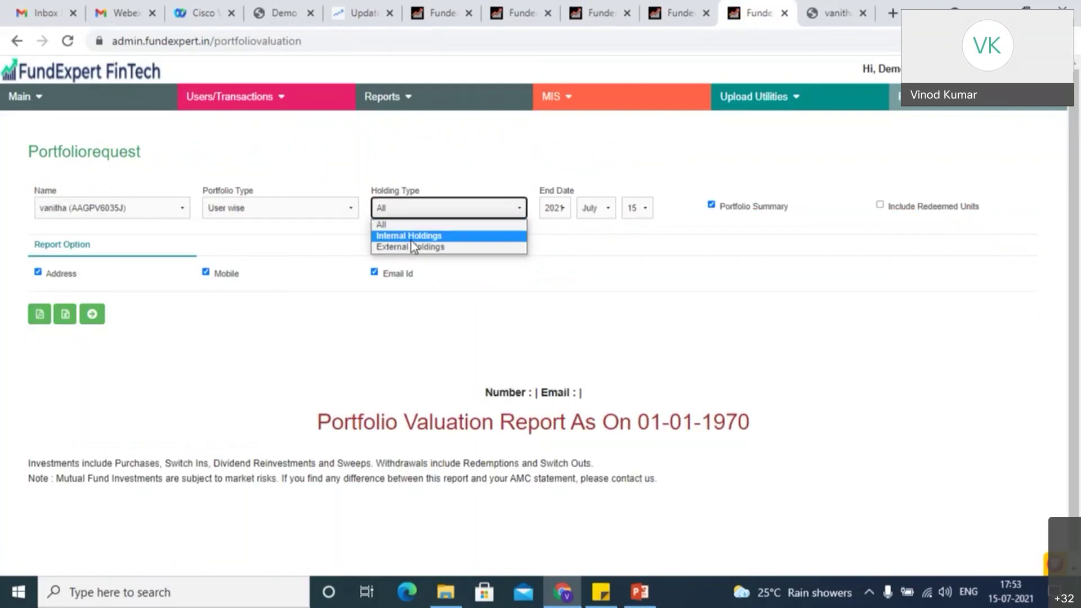
{"action": "left_click", "coordinate": [411, 230]}
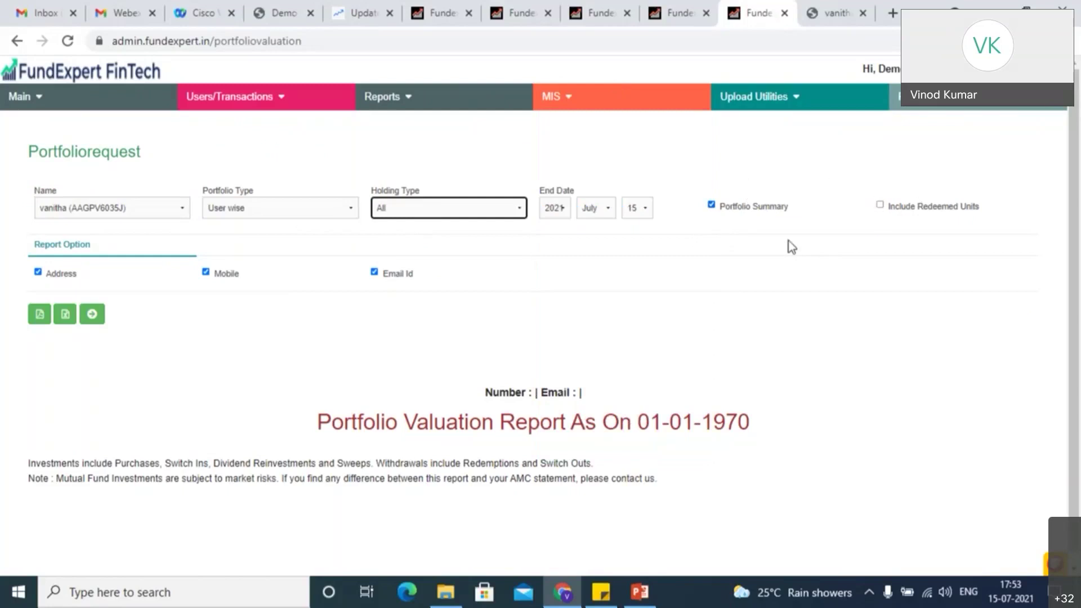
{"action": "left_click", "coordinate": [94, 319]}
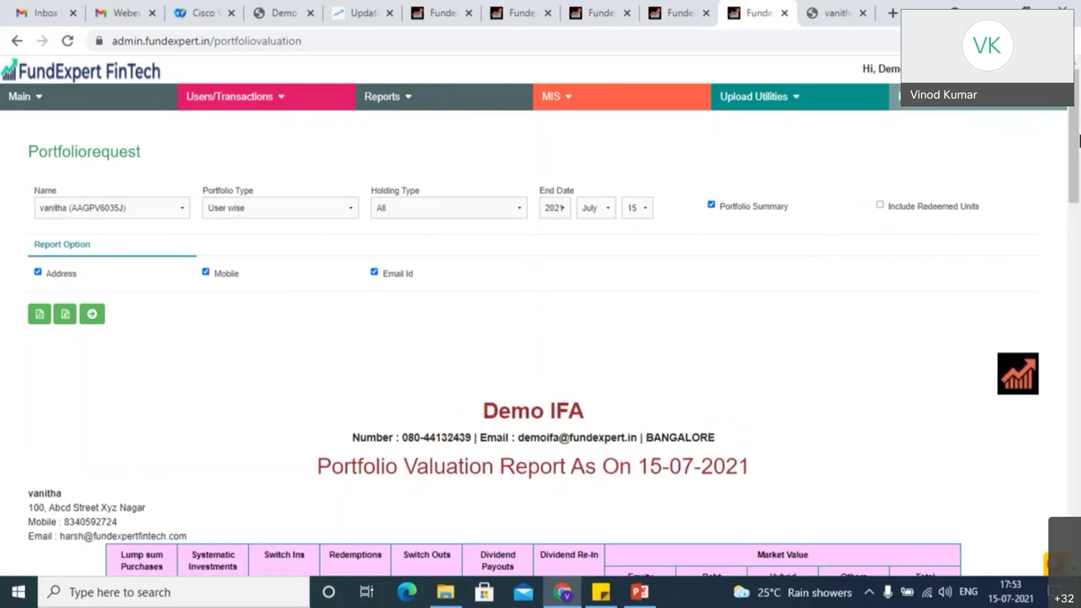
Review the summary and fund-wise holdings of the valuation report, including the total present market value and XIRR.
{"action": "scroll", "coordinate": [558, 408], "scroll_direction": "down", "scroll_amount": 4}
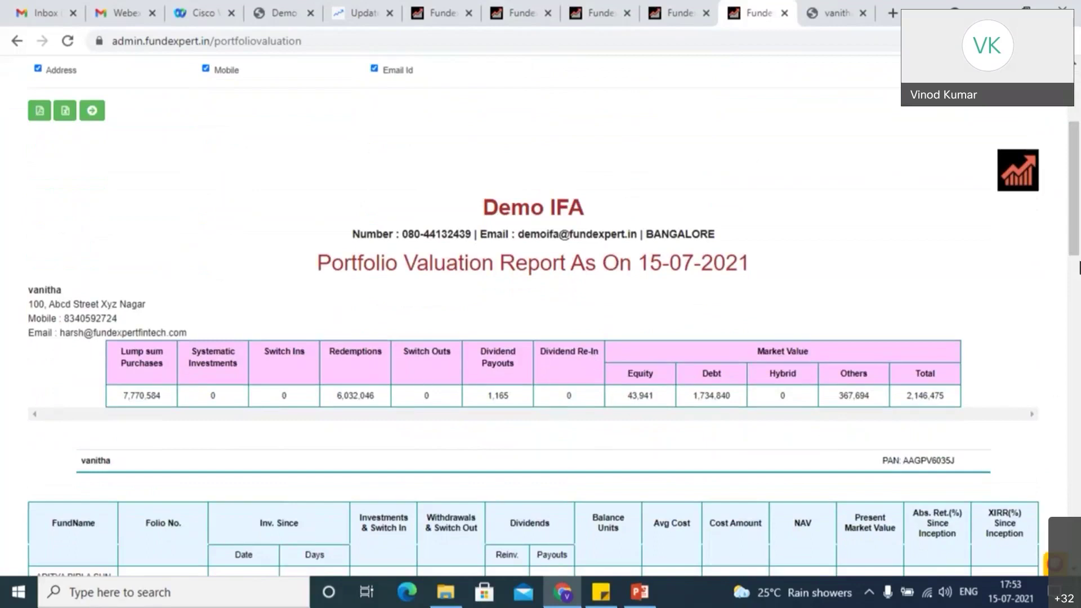
{"action": "left_click_drag", "start_coordinate": [1079, 267], "coordinate": [1079, 314]}
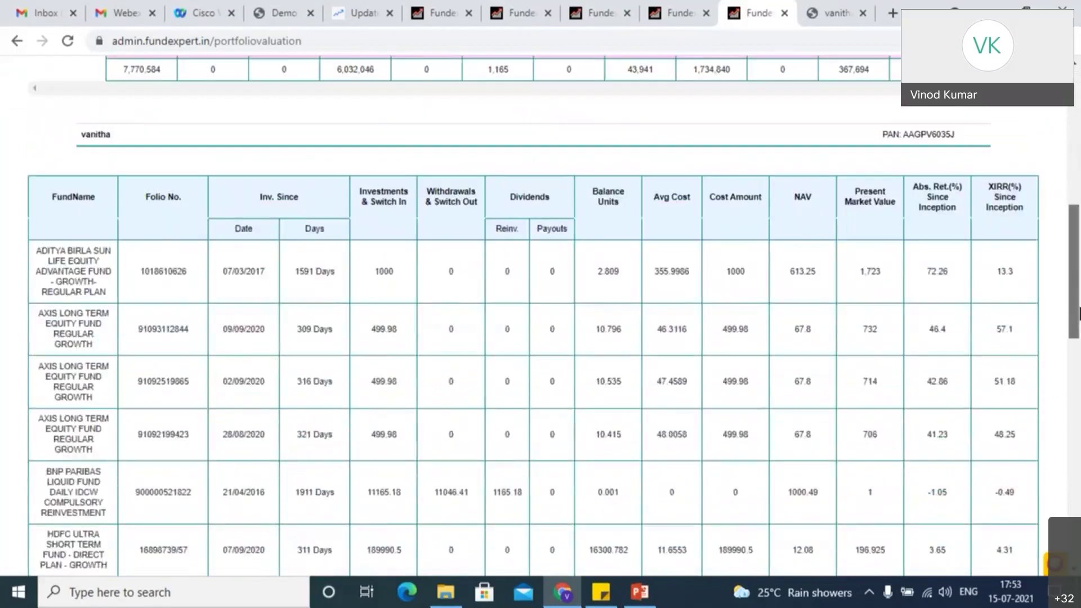
{"action": "scroll", "coordinate": [1013, 253], "scroll_direction": "down", "scroll_amount": 1}
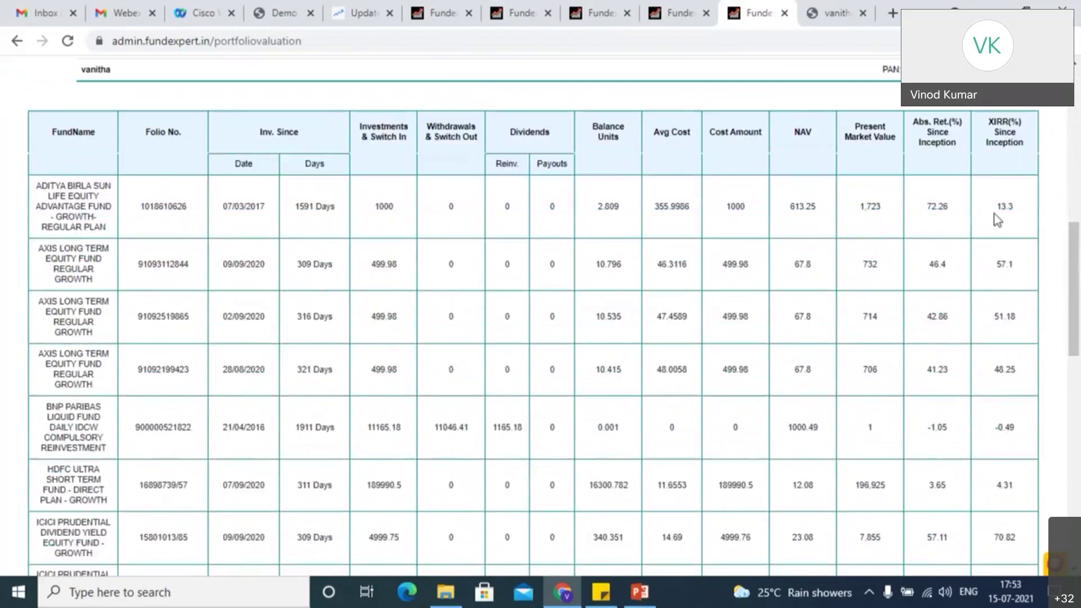
{"action": "left_click_drag", "start_coordinate": [1079, 270], "coordinate": [1079, 471]}
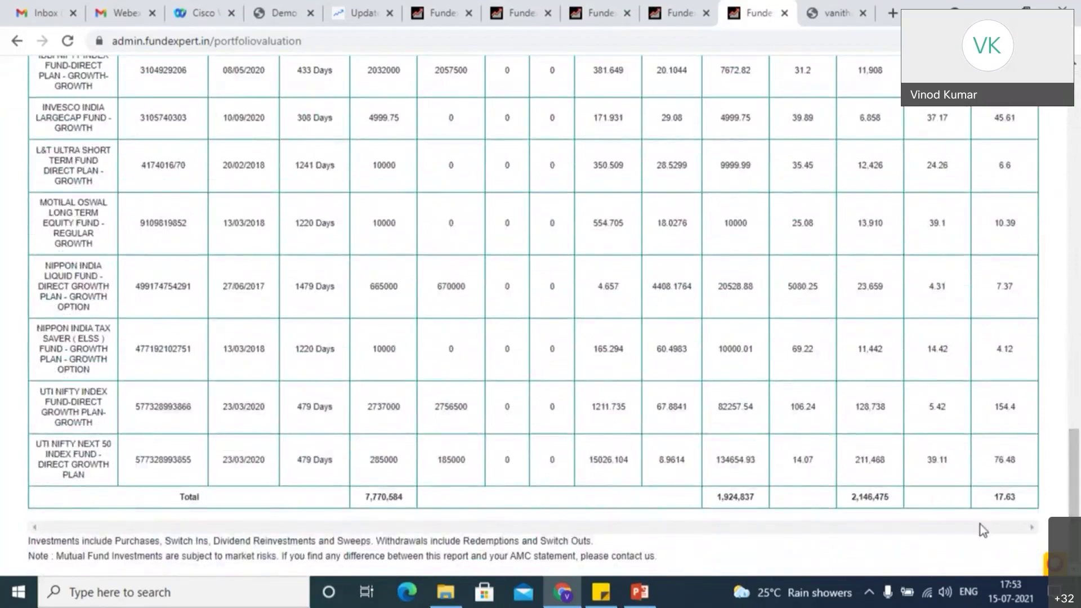
{"action": "double_click", "coordinate": [1005, 497]}
{"action": "double_click", "coordinate": [869, 496]}
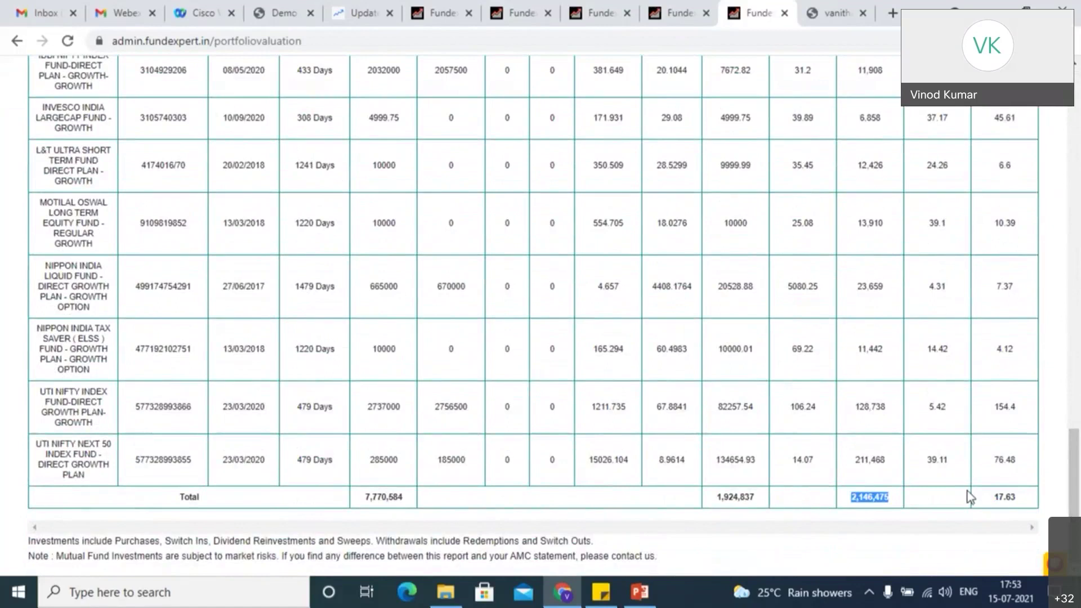
Generate the same client's valuation report as Family Wise and look through the family members' holdings to the end.
{"action": "left_click_drag", "start_coordinate": [1075, 490], "coordinate": [1075, 126]}
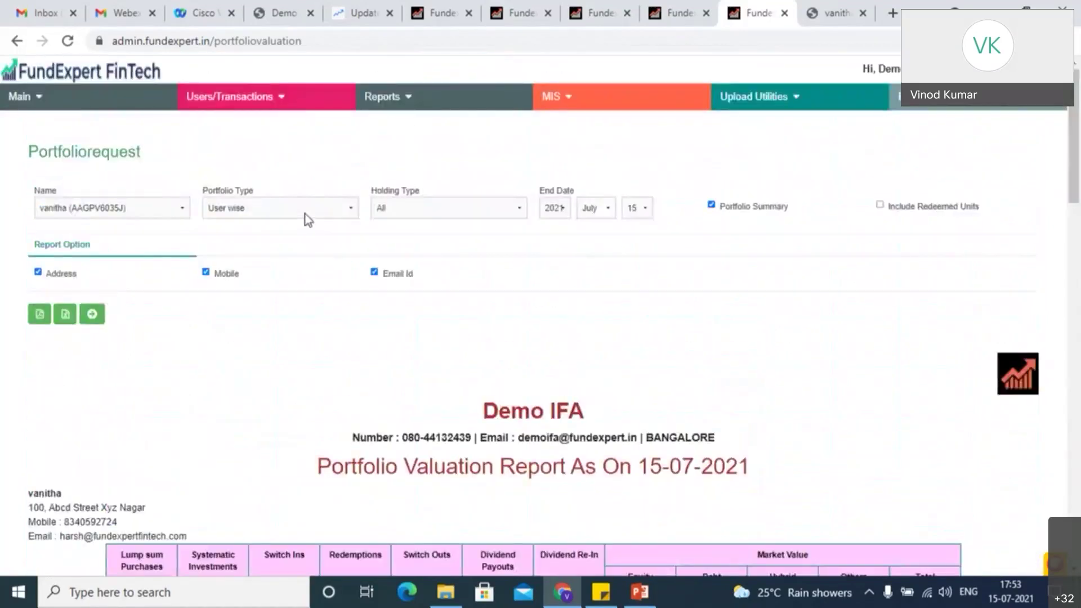
{"action": "left_click", "coordinate": [305, 214]}
{"action": "left_click", "coordinate": [303, 237]}
{"action": "left_click", "coordinate": [92, 314]}
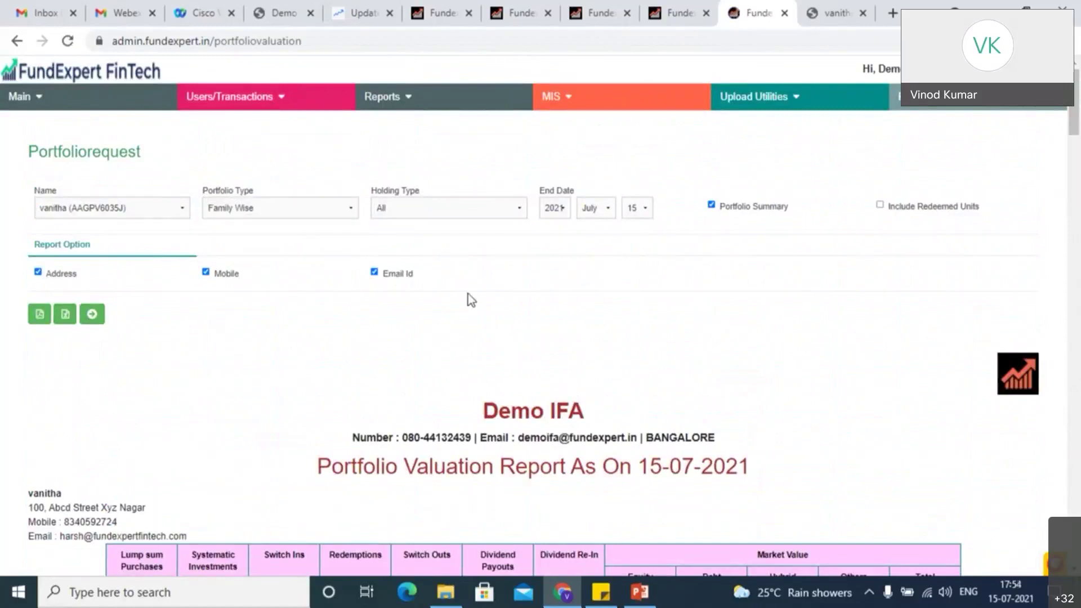
{"action": "left_click_drag", "start_coordinate": [1070, 126], "coordinate": [1079, 539]}
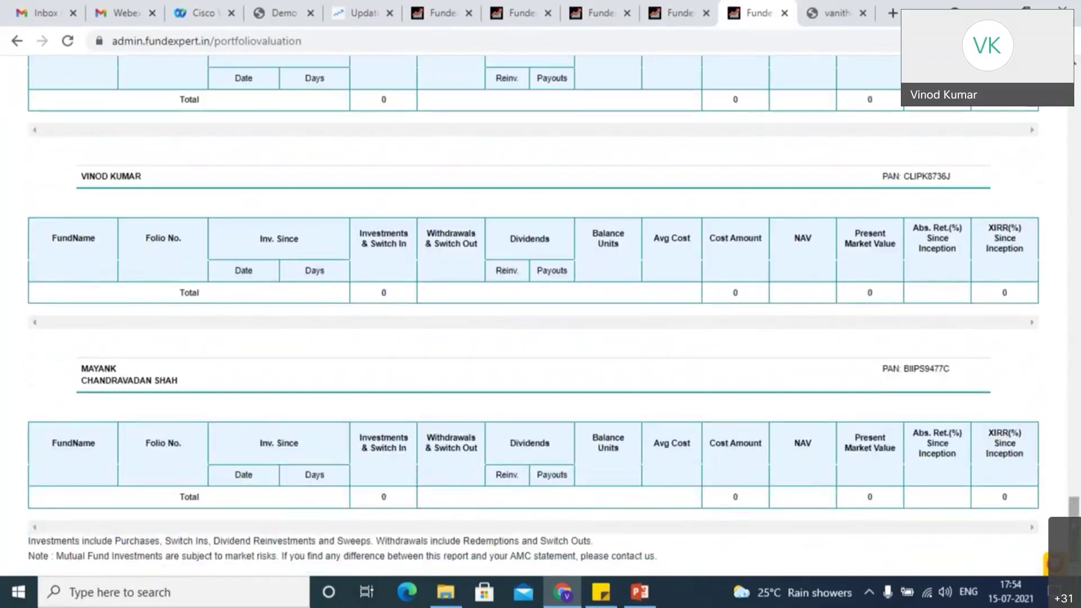
{"action": "scroll", "coordinate": [1074, 491], "scroll_direction": "up", "scroll_amount": 2}
{"action": "left_click_drag", "start_coordinate": [1074, 491], "coordinate": [1073, 85]}
Open the Portfolio Transaction Summary Report and check its Holding Type choices.
{"action": "mouse_move", "coordinate": [448, 101]}
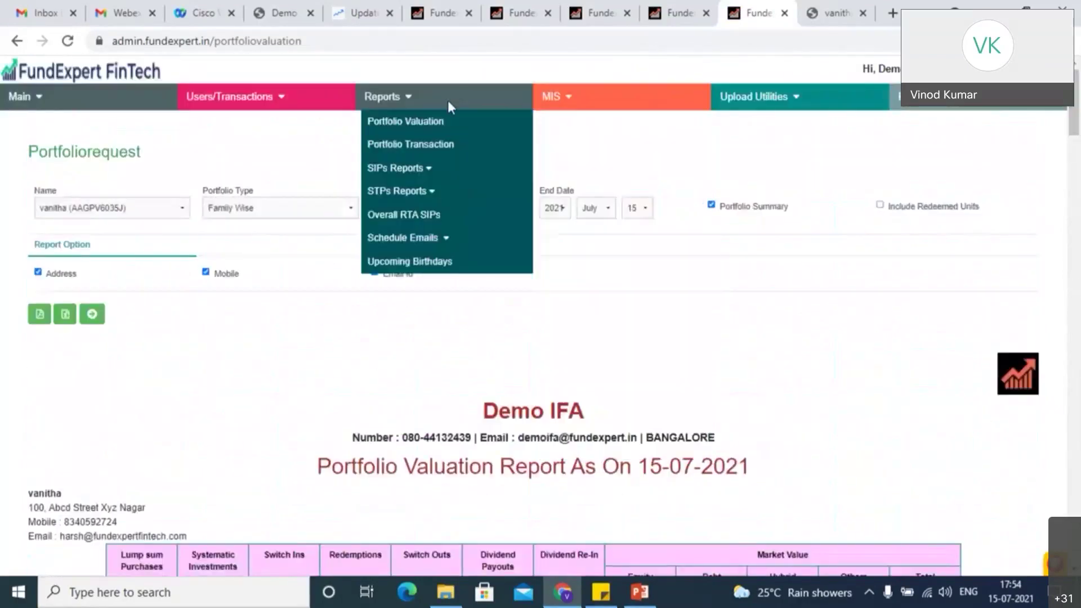
{"action": "left_click", "coordinate": [443, 146]}
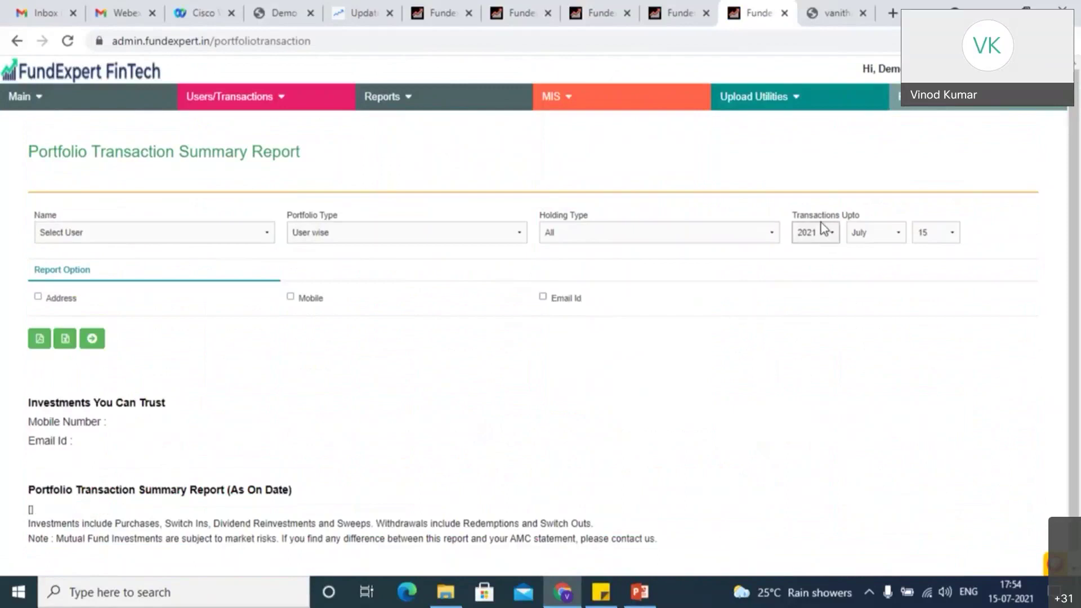
{"action": "left_click", "coordinate": [616, 240]}
{"action": "left_click", "coordinate": [616, 240]}
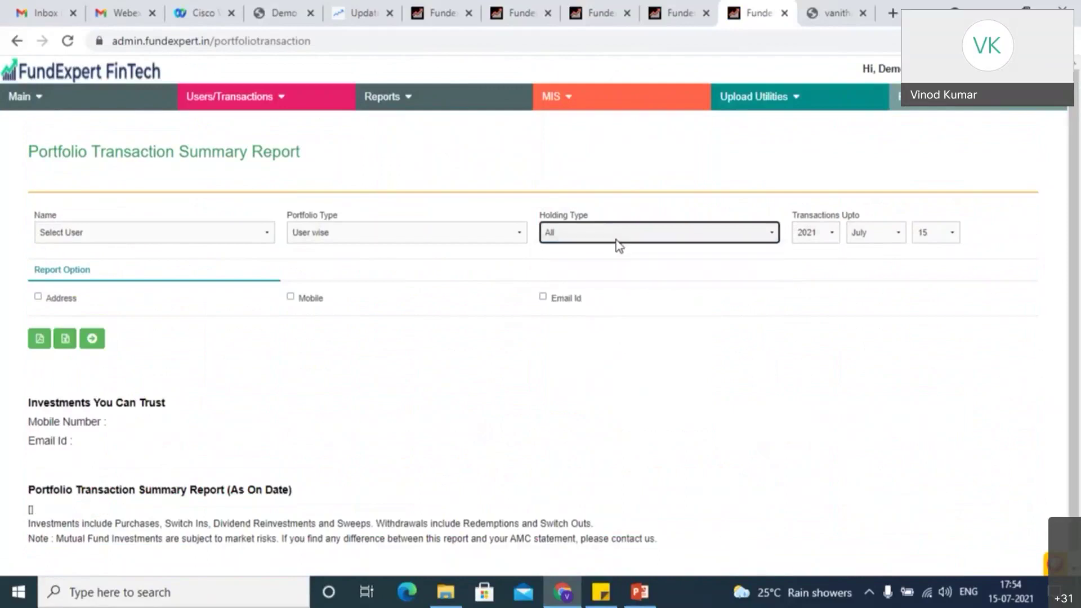
Return to the Portfolio Valuation report and select the same client with portfolio type User wise.
{"action": "left_click", "coordinate": [417, 100]}
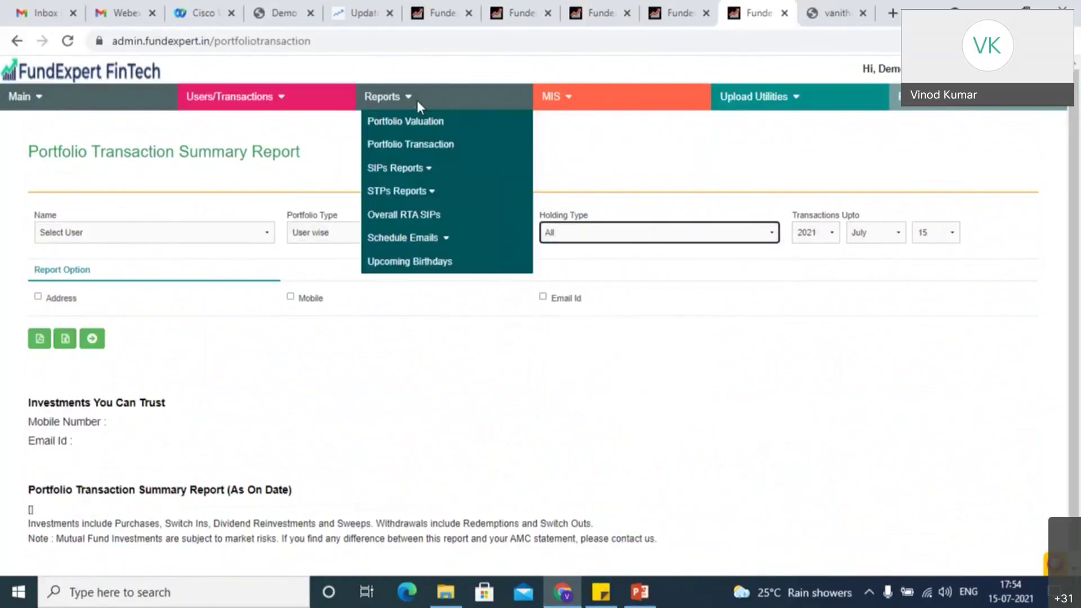
{"action": "left_click", "coordinate": [418, 125]}
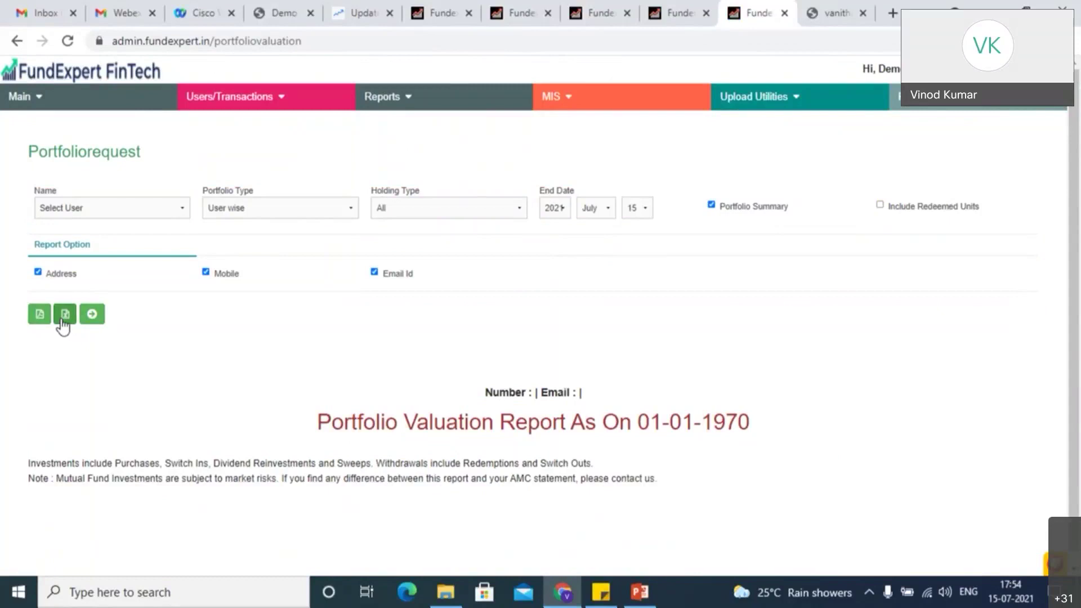
{"action": "left_click", "coordinate": [126, 211]}
{"action": "key", "text": "v"}
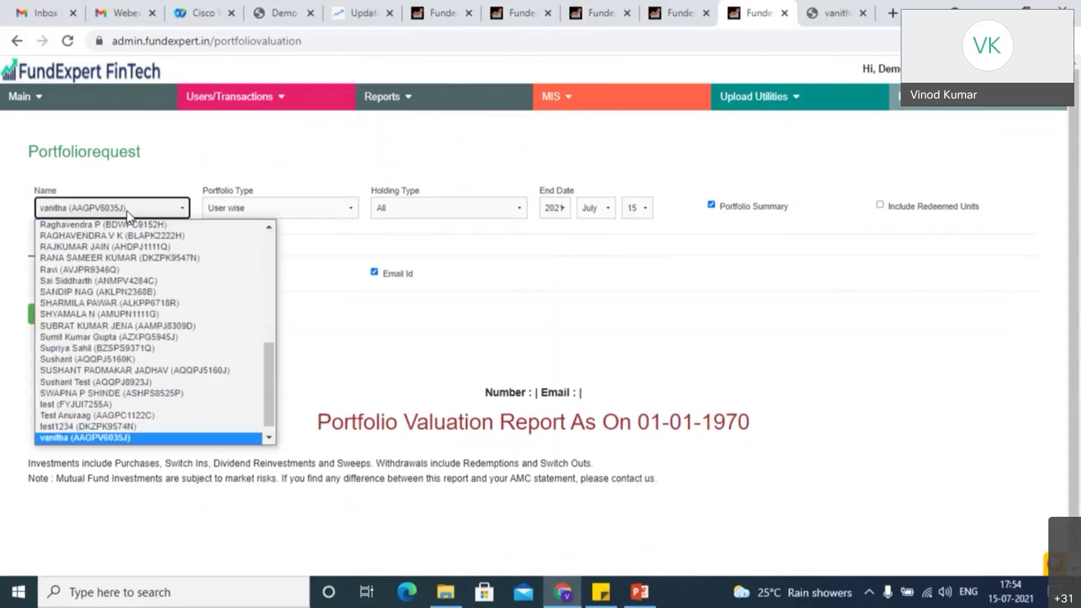
{"action": "left_click", "coordinate": [128, 214]}
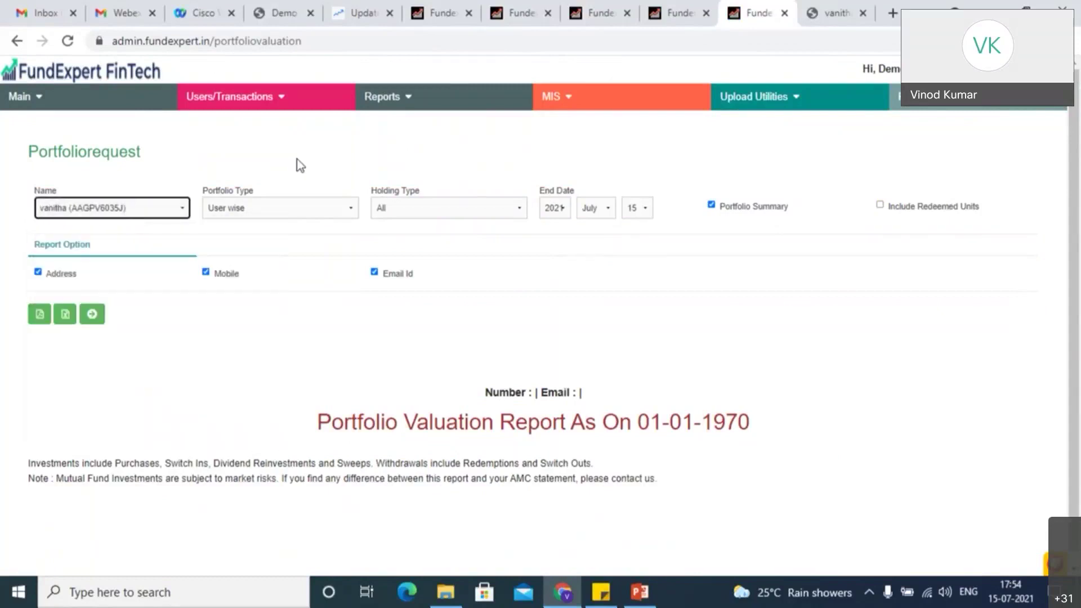
{"action": "left_click", "coordinate": [270, 208]}
{"action": "left_click", "coordinate": [269, 210]}
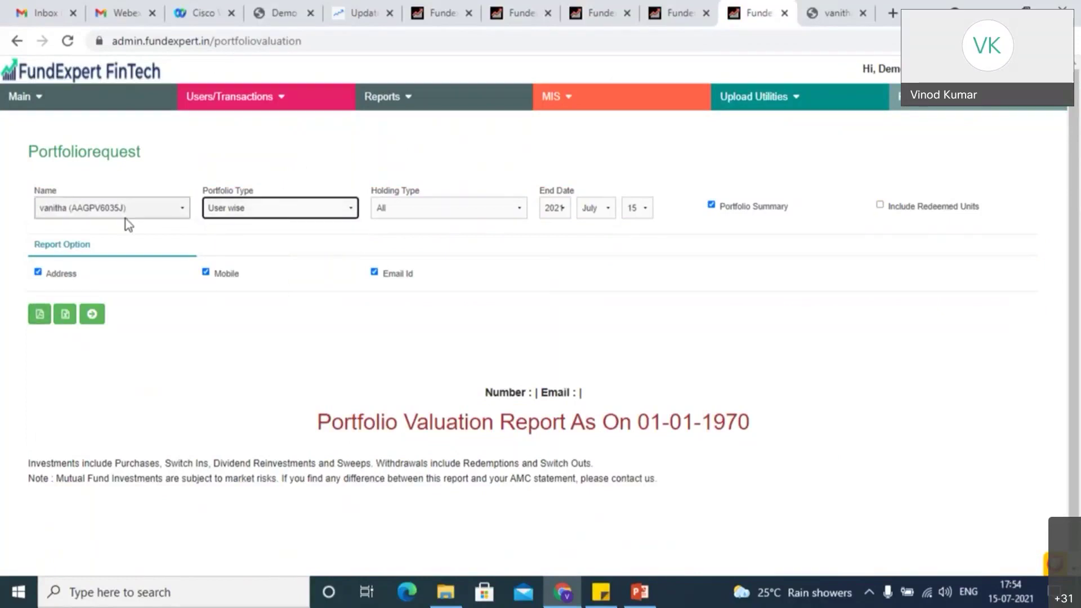
Download the client's portfolio valuation report as a PDF and open the file to view its first page.
{"action": "left_click", "coordinate": [40, 315]}
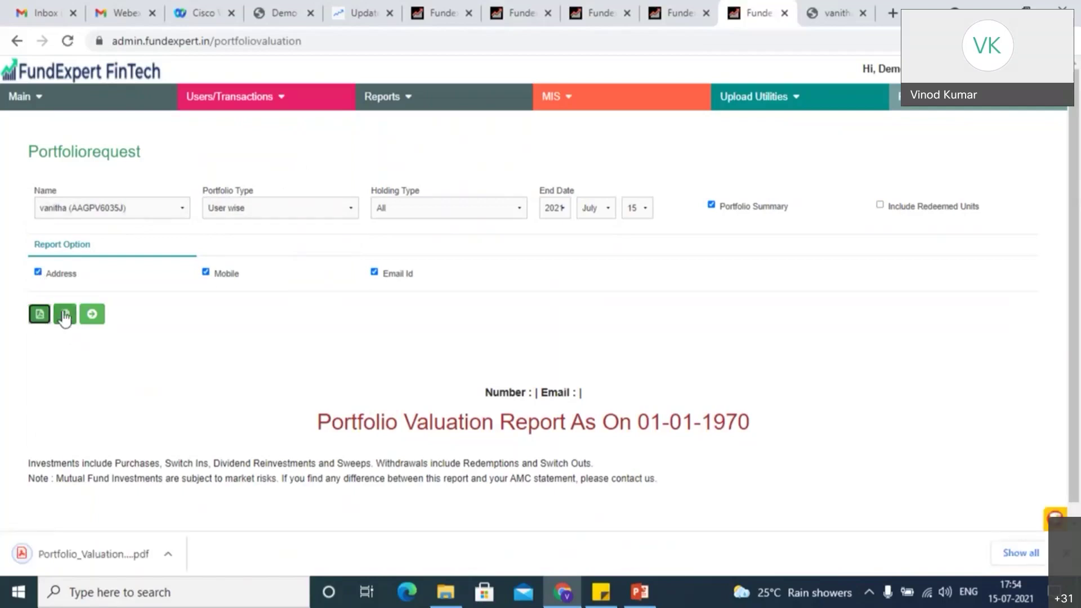
{"action": "left_click", "coordinate": [49, 554]}
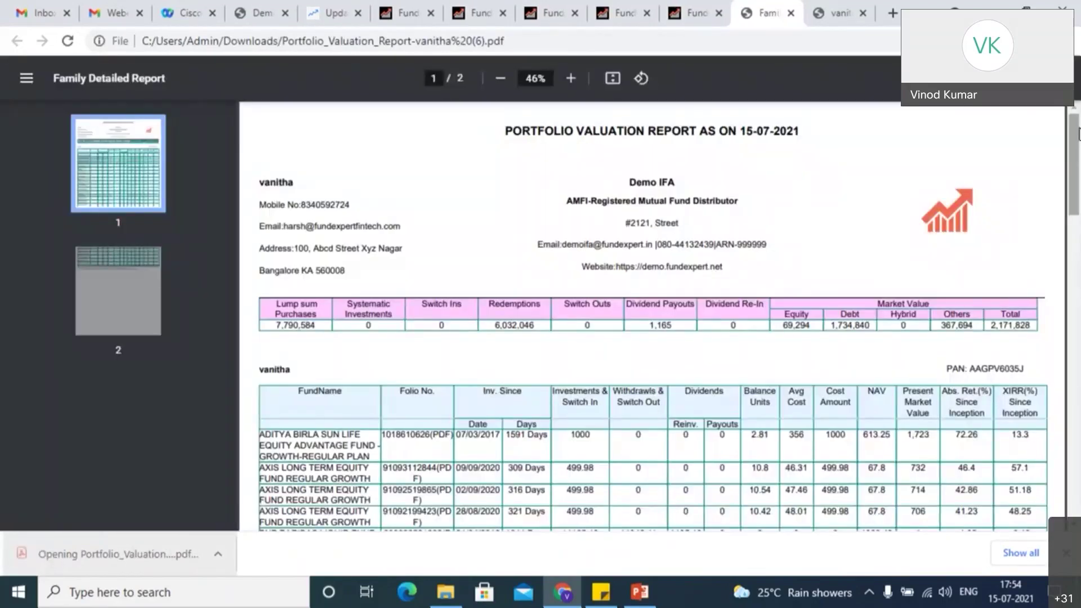
{"action": "left_click_drag", "start_coordinate": [1079, 135], "coordinate": [1077, 96]}
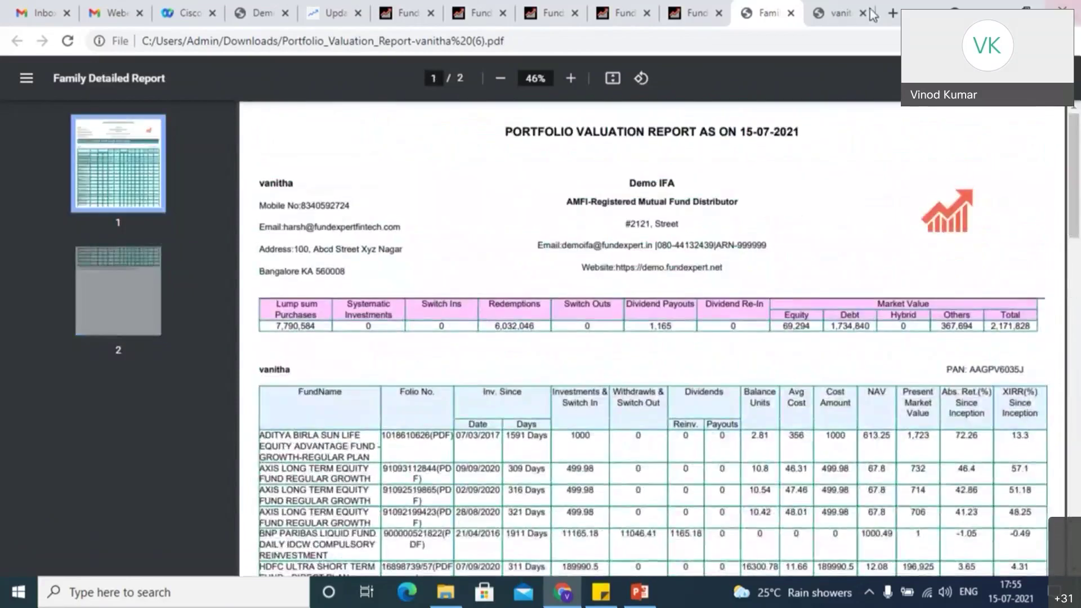
Close the open PDF report and view the Running SIPs at BSE report.
{"action": "left_click", "coordinate": [791, 13]}
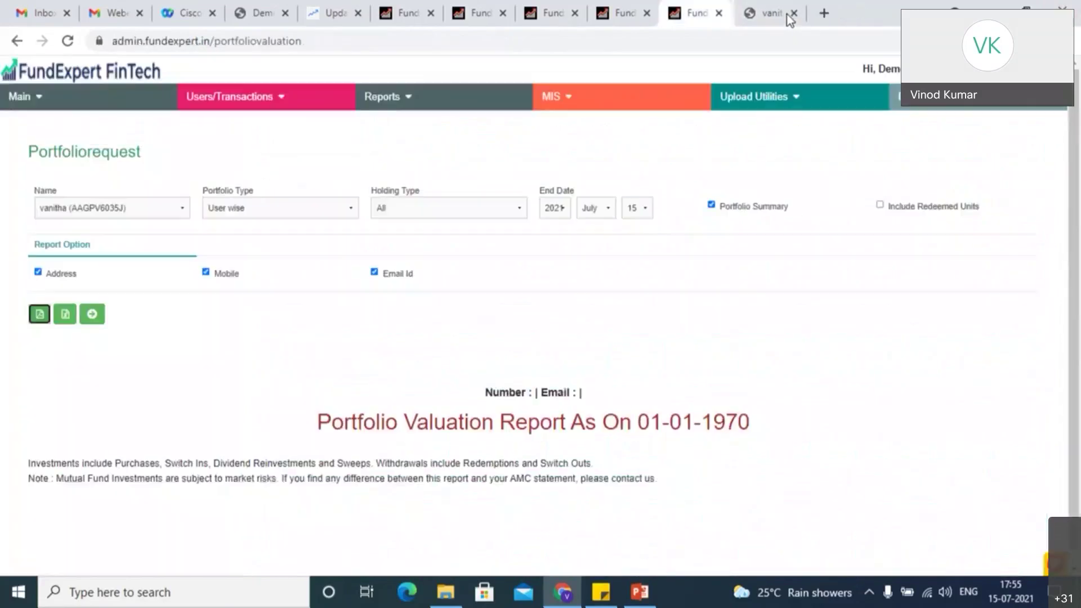
{"action": "mouse_move", "coordinate": [430, 95]}
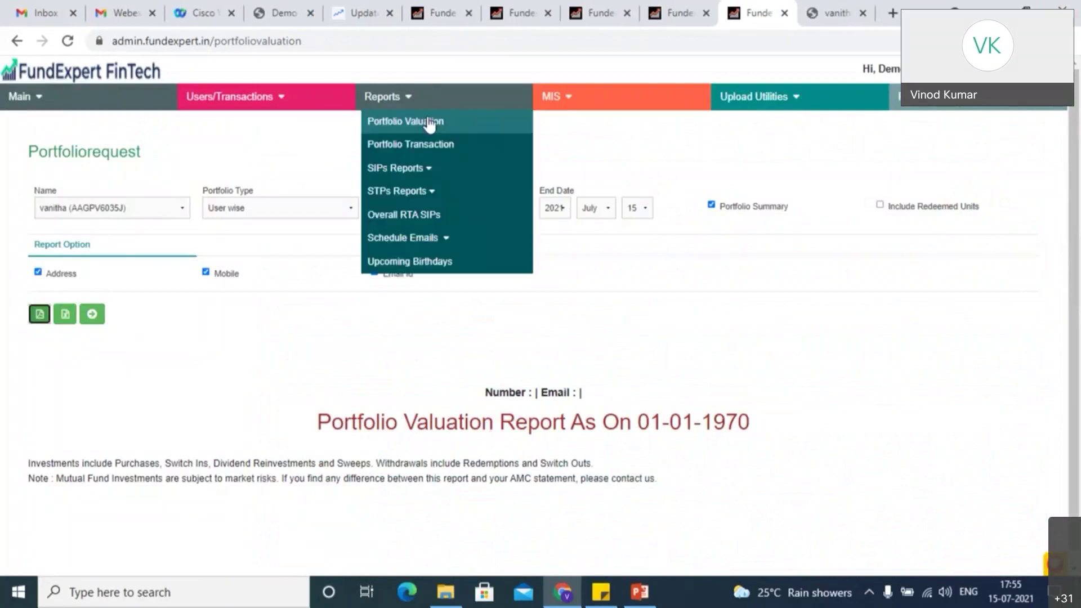
{"action": "left_click", "coordinate": [425, 169]}
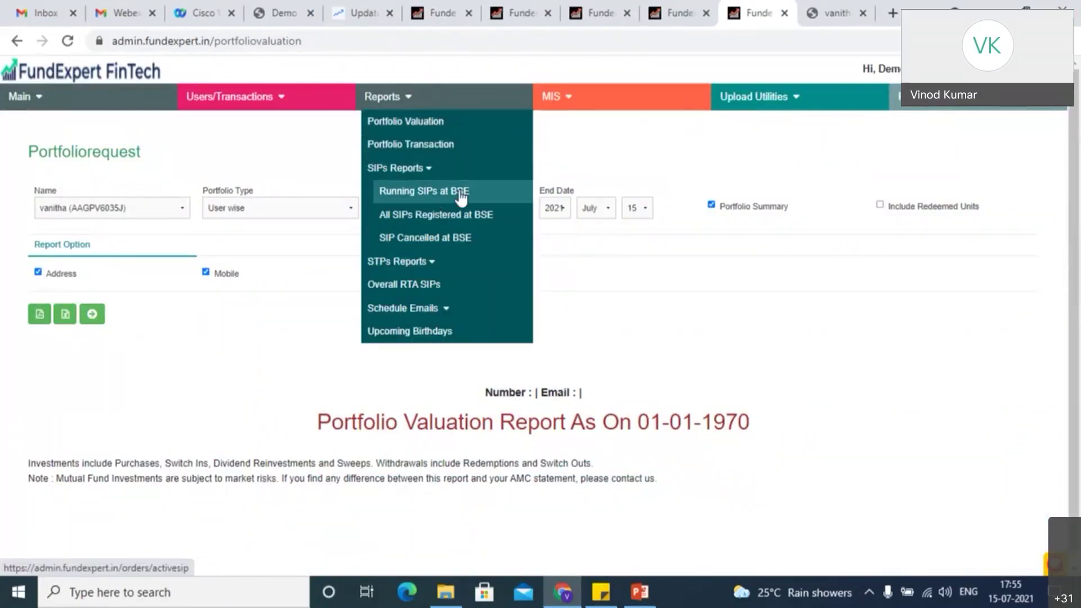
{"action": "left_click", "coordinate": [427, 197]}
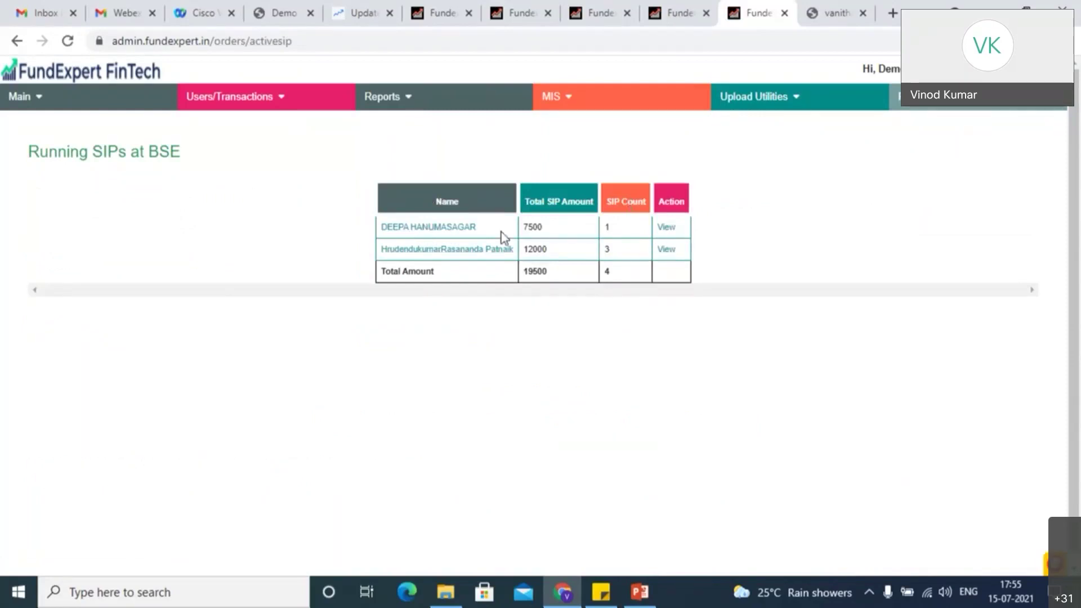
View the Running STPs at BSE report and open the Overall RTA SIPs report.
{"action": "left_click", "coordinate": [438, 97]}
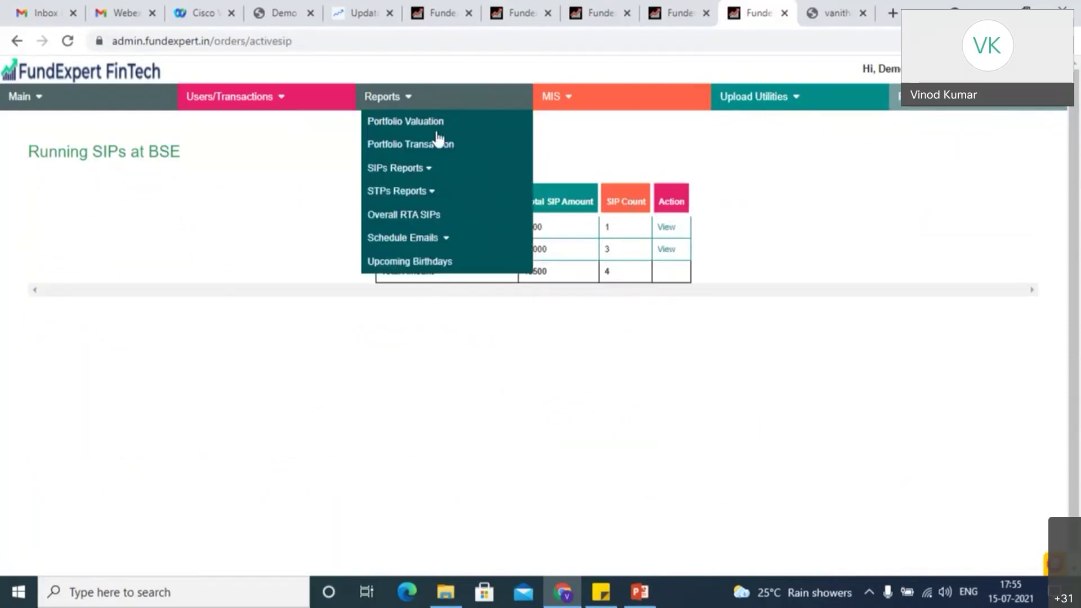
{"action": "left_click", "coordinate": [437, 193]}
{"action": "left_click", "coordinate": [438, 217]}
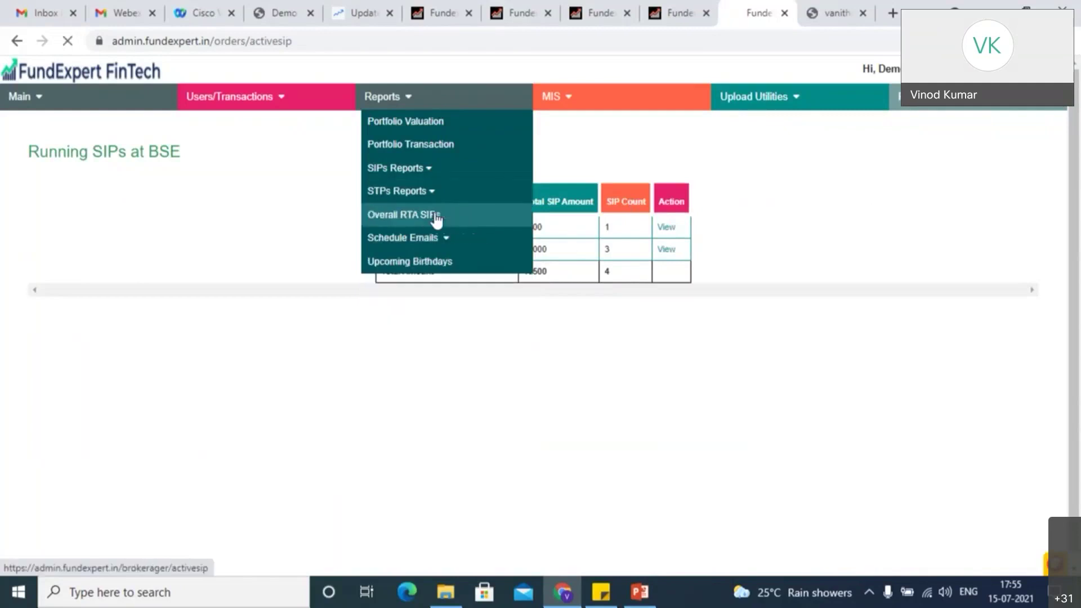
{"action": "left_click", "coordinate": [423, 106]}
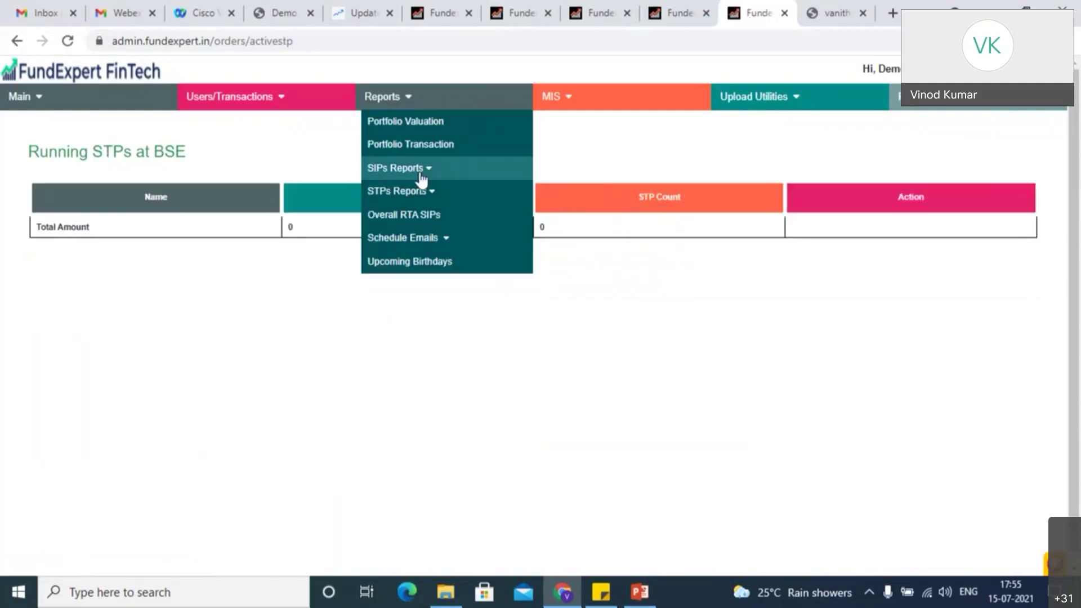
{"action": "left_click", "coordinate": [424, 217]}
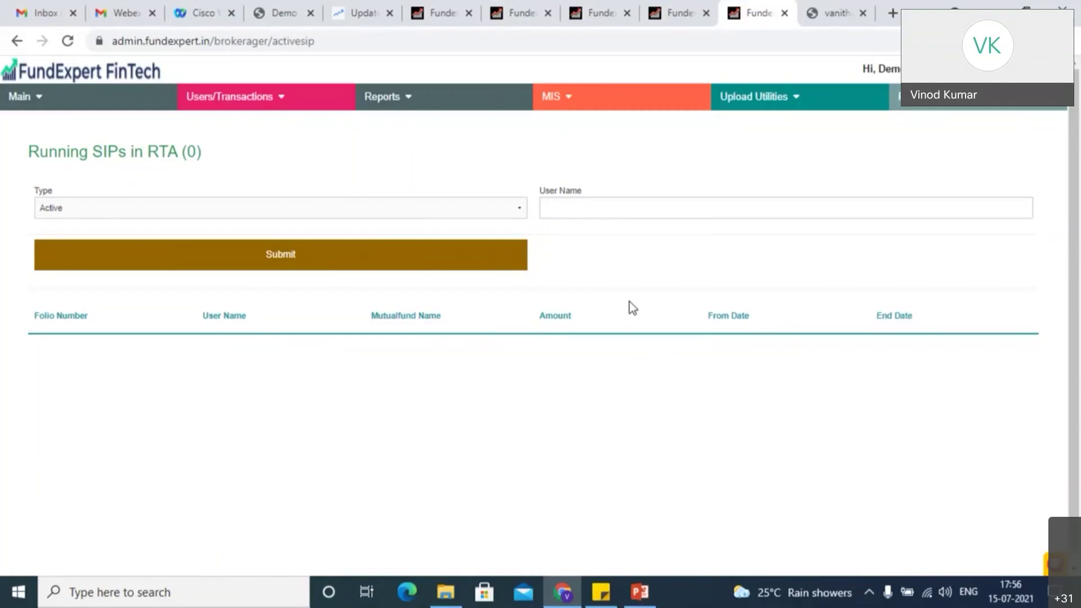
Look over the CAMS and KARVY upload utilities and the RTA SIP report's Type choices, keeping Active.
{"action": "left_click", "coordinate": [762, 107]}
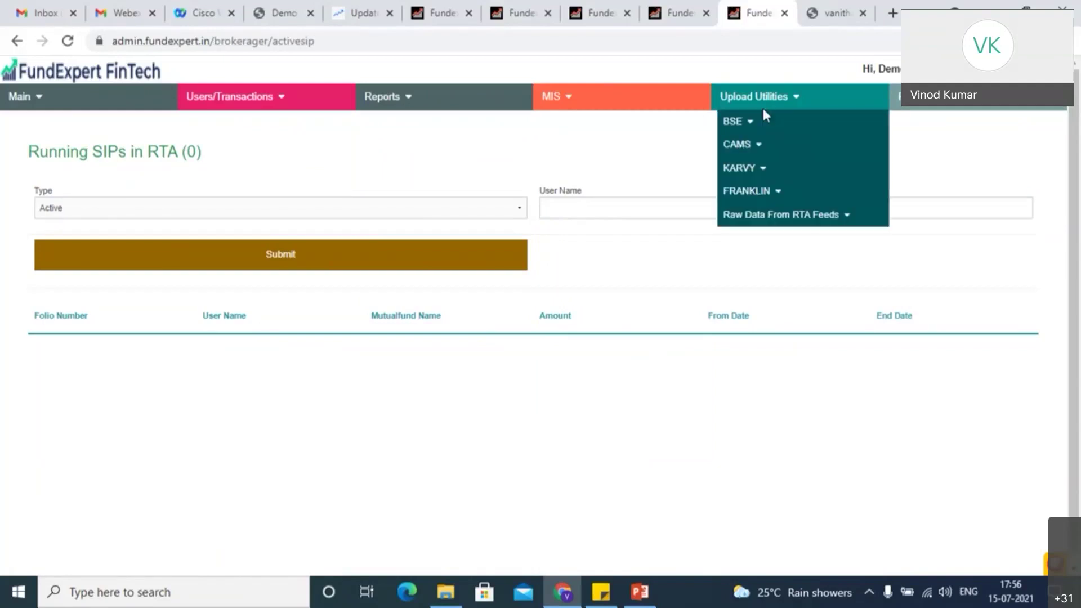
{"action": "left_click", "coordinate": [755, 148]}
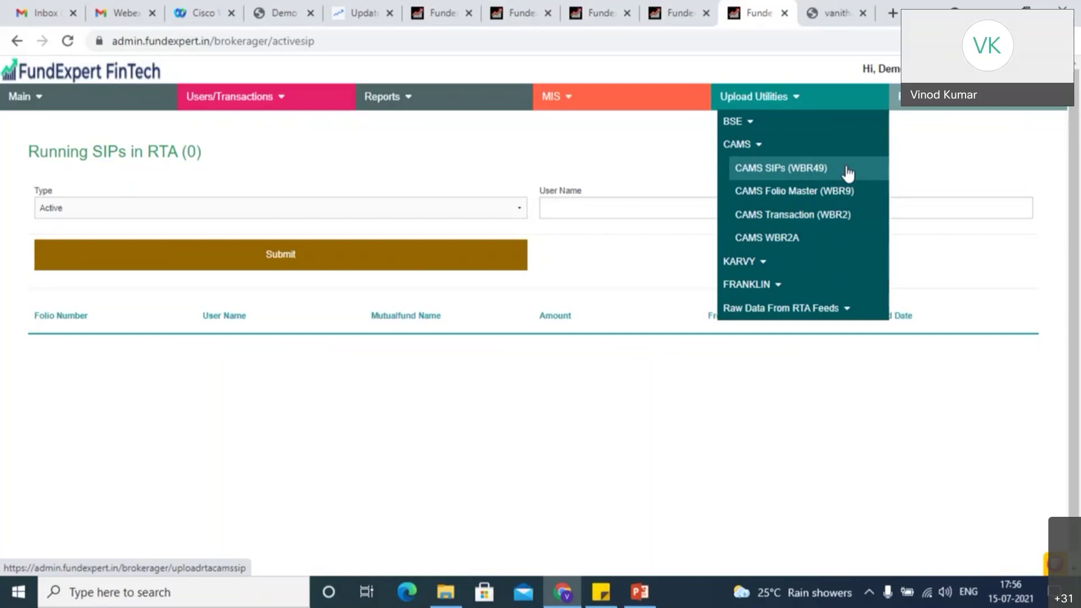
{"action": "left_click", "coordinate": [776, 263]}
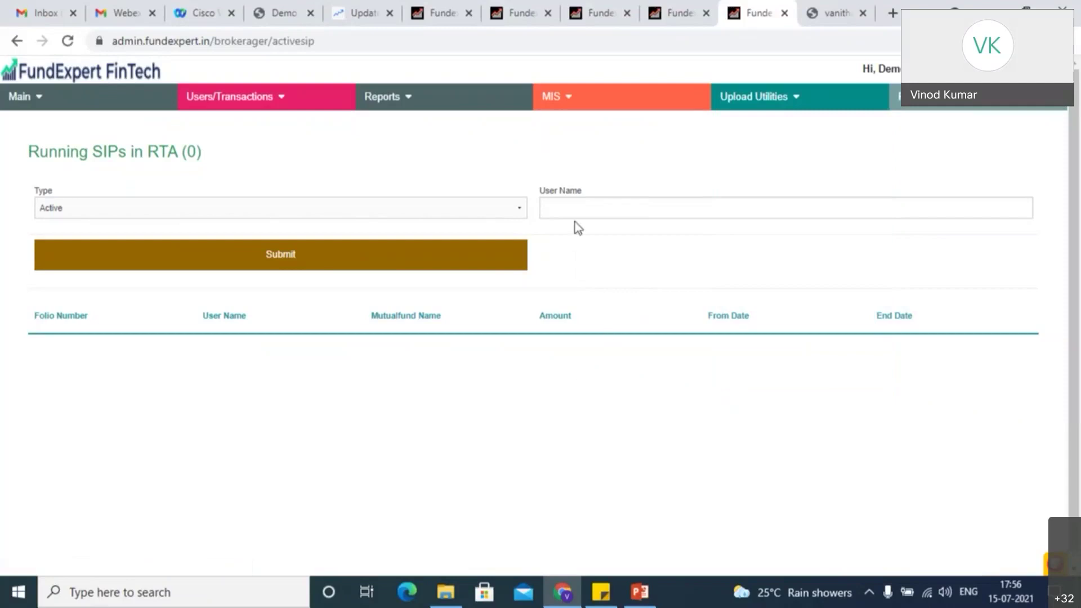
{"action": "left_click", "coordinate": [407, 214]}
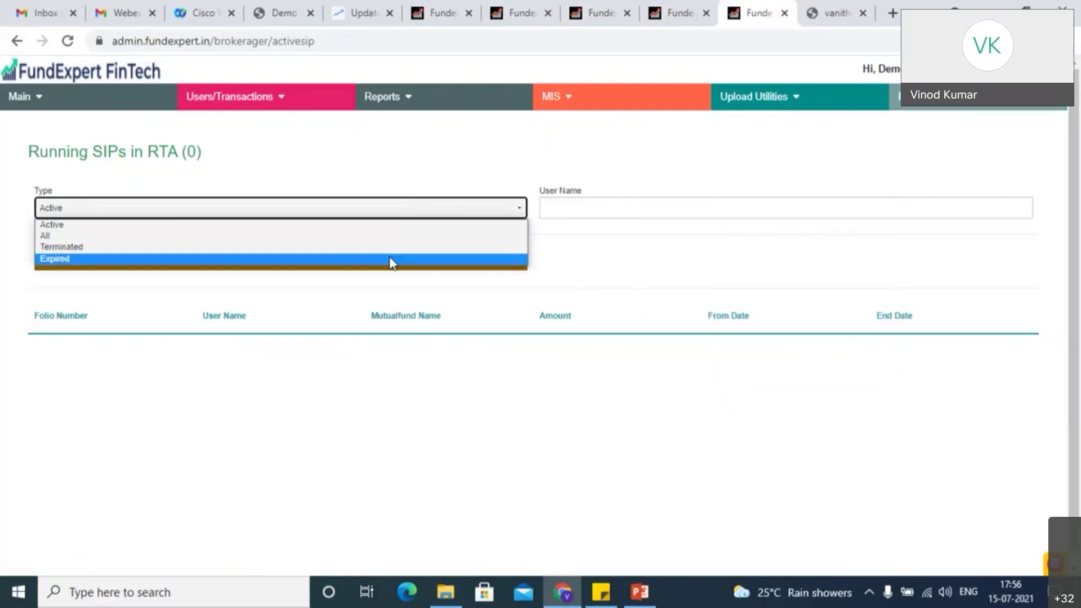
{"action": "left_click", "coordinate": [370, 228]}
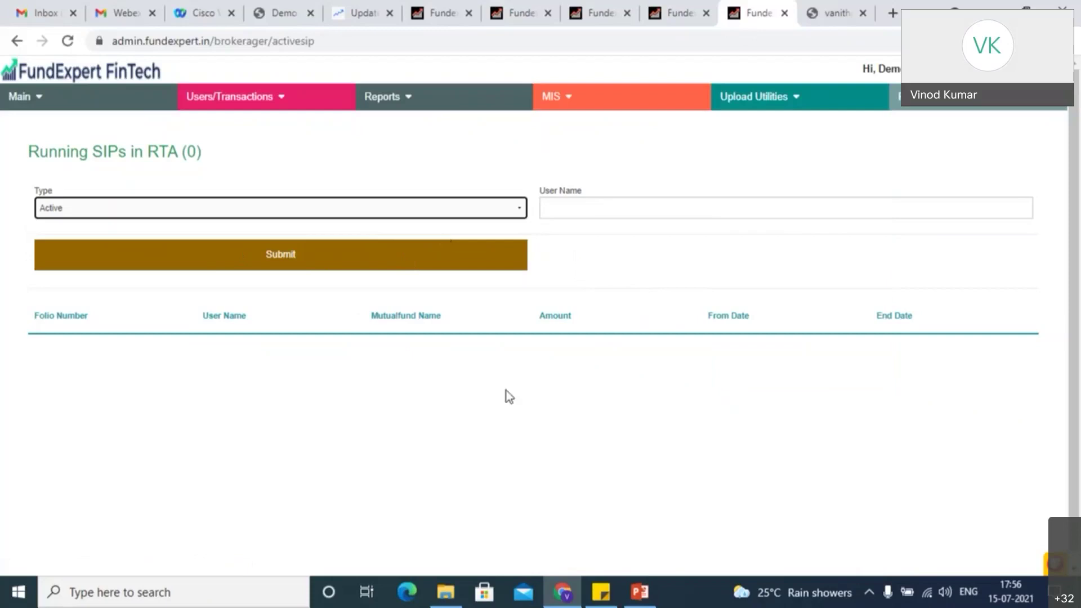
Open Schedule Automated Emails and select the same client as the user.
{"action": "mouse_move", "coordinate": [462, 101]}
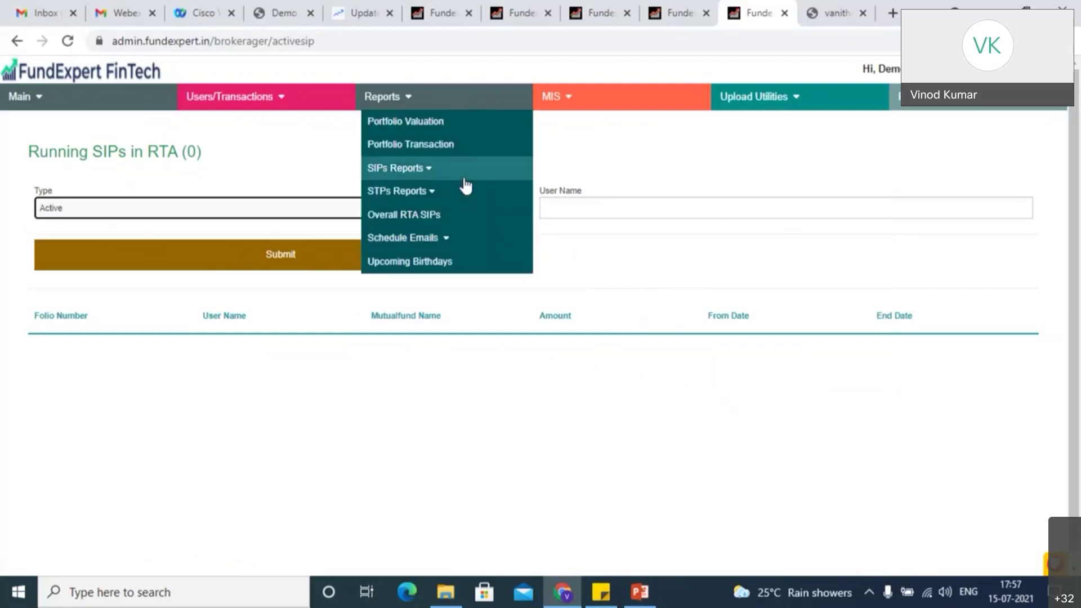
{"action": "left_click", "coordinate": [459, 240]}
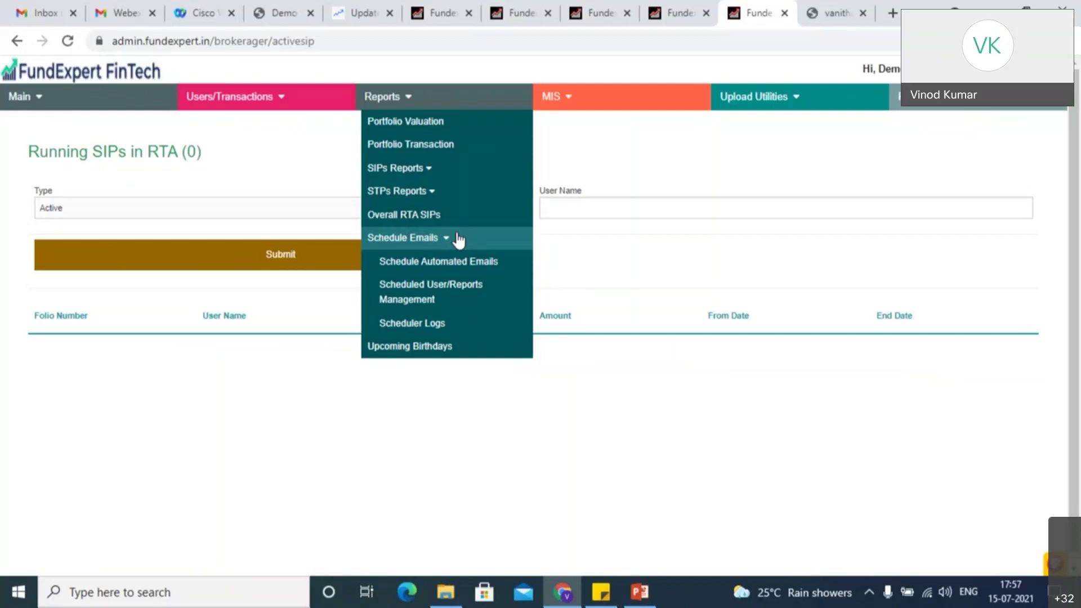
{"action": "left_click", "coordinate": [434, 273]}
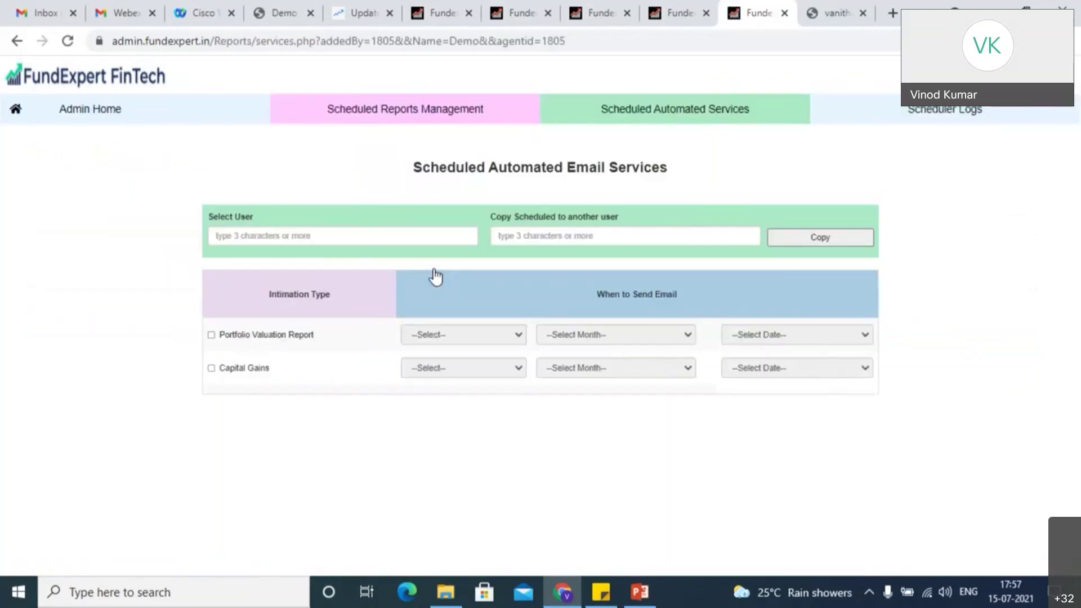
{"action": "left_click", "coordinate": [369, 236]}
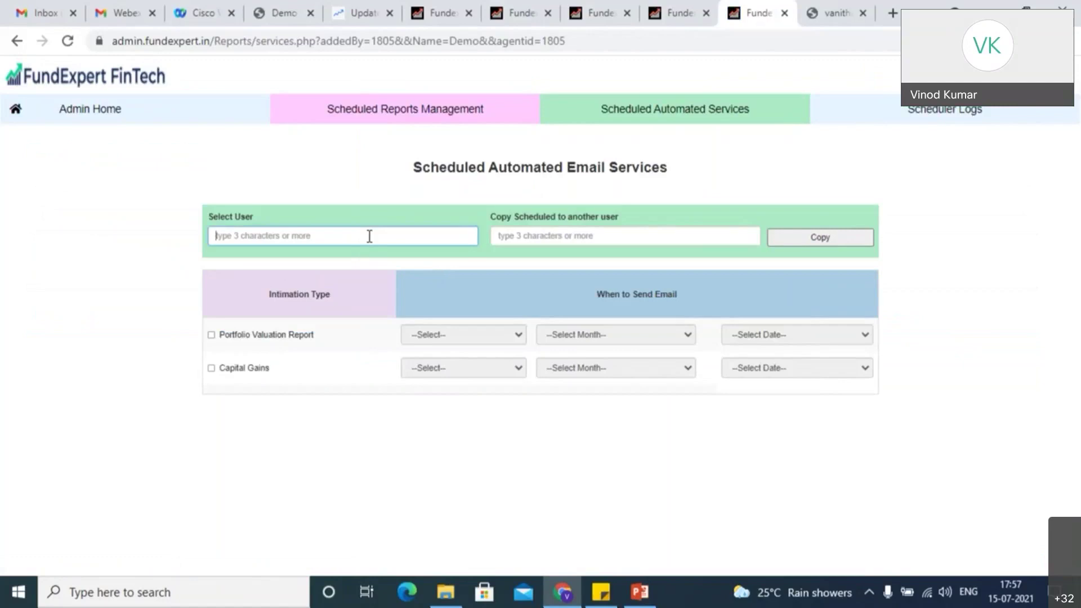
{"action": "type", "text": "vani"}
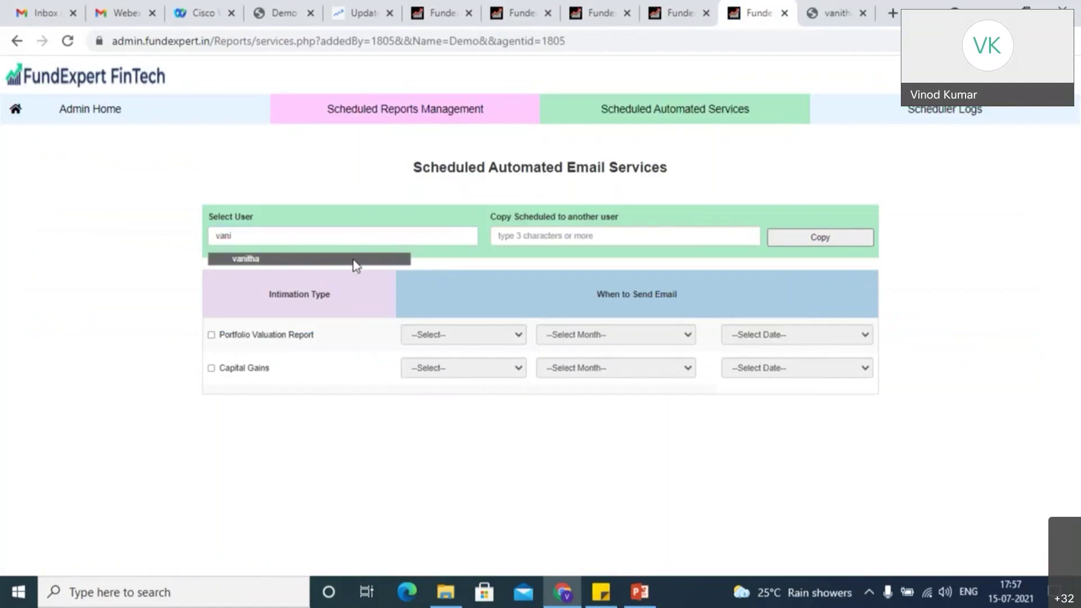
{"action": "left_click", "coordinate": [247, 260]}
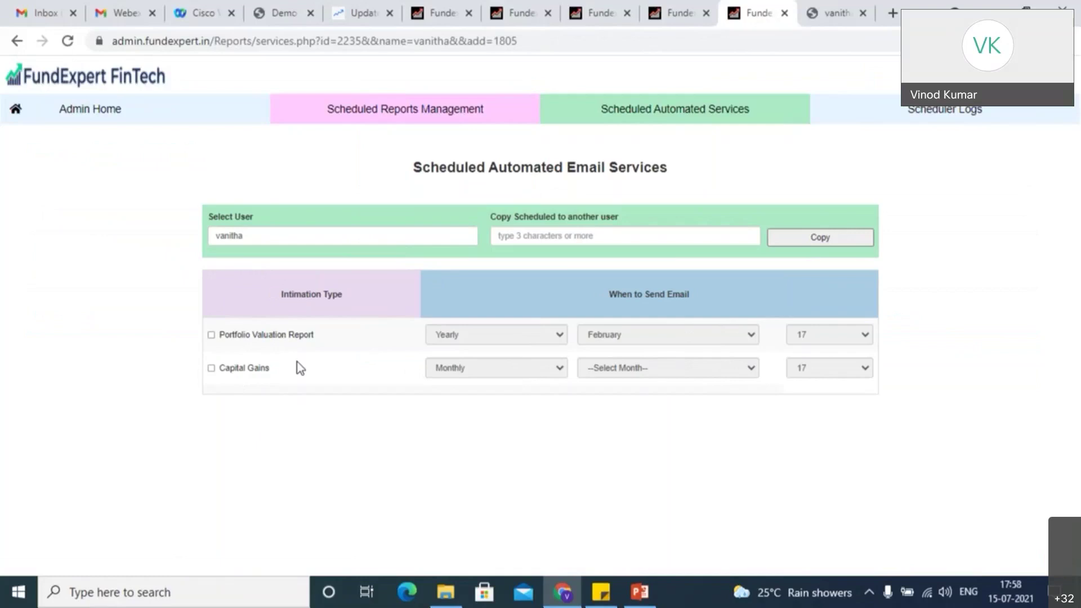
Enable the Portfolio Valuation Report and Capital Gains emails and set both frequencies to Monthly.
{"action": "left_click", "coordinate": [212, 335]}
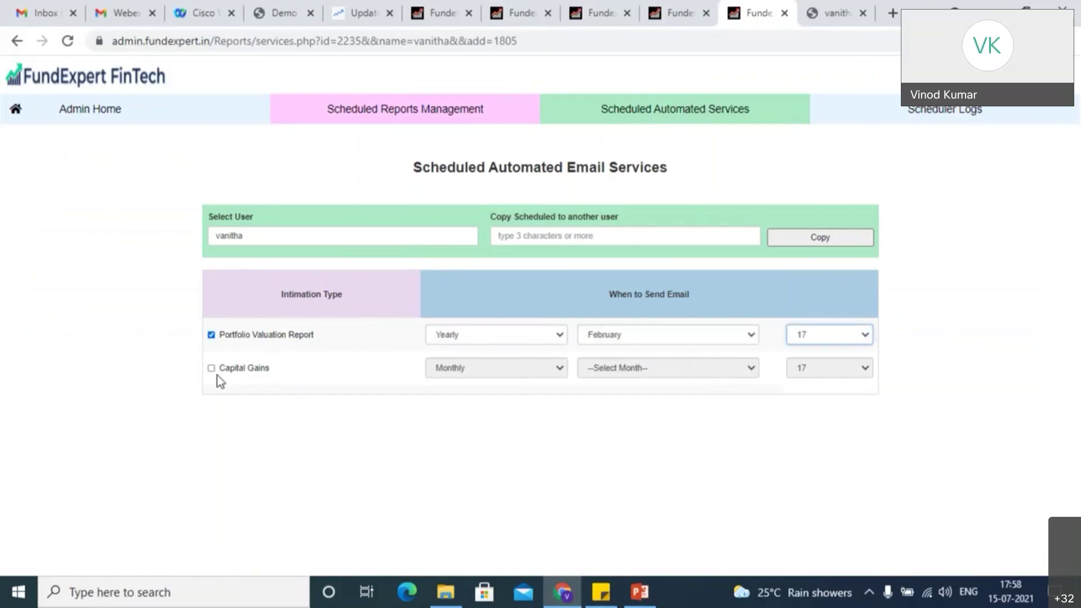
{"action": "left_click", "coordinate": [213, 368]}
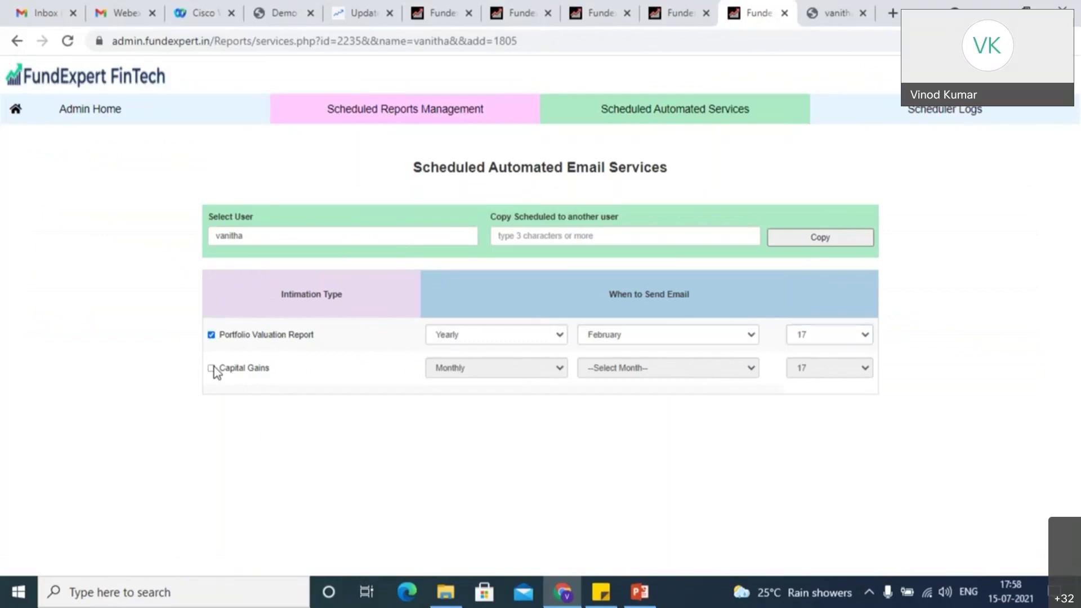
{"action": "left_click", "coordinate": [486, 336]}
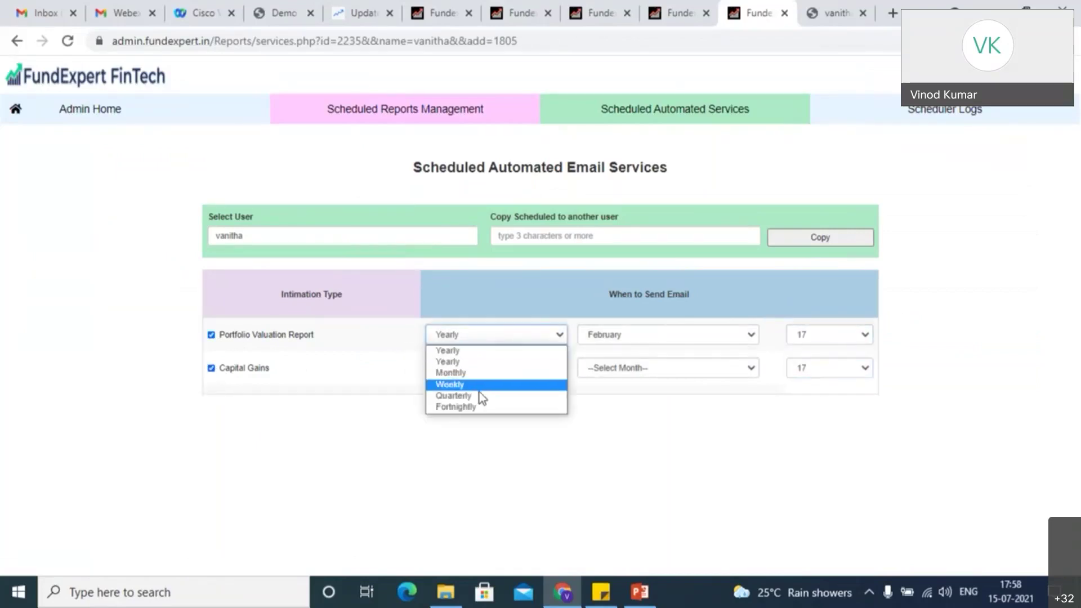
{"action": "left_click", "coordinate": [474, 376]}
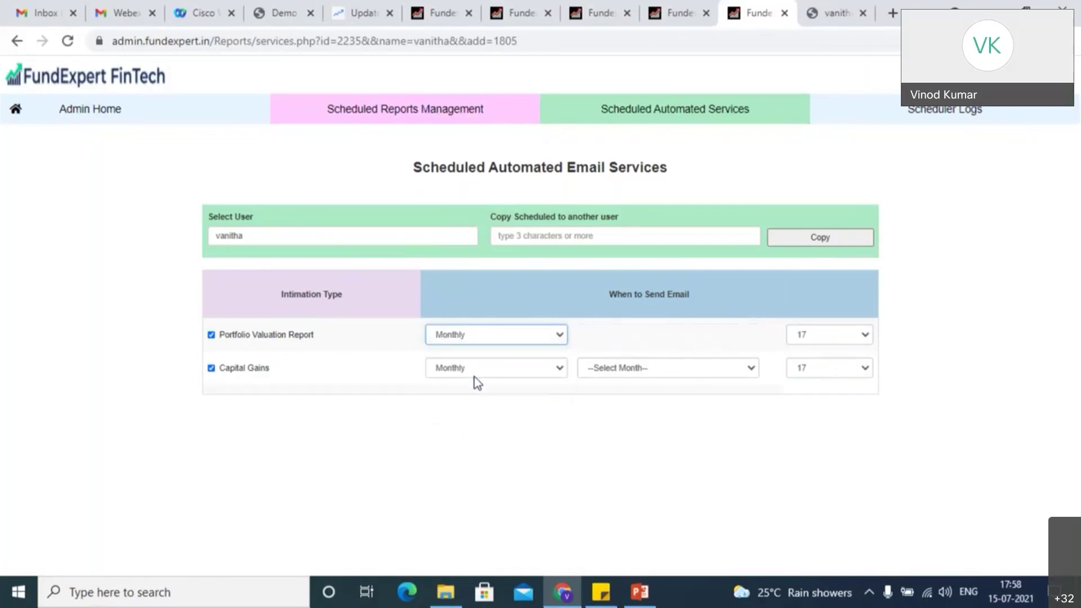
{"action": "left_click", "coordinate": [481, 370]}
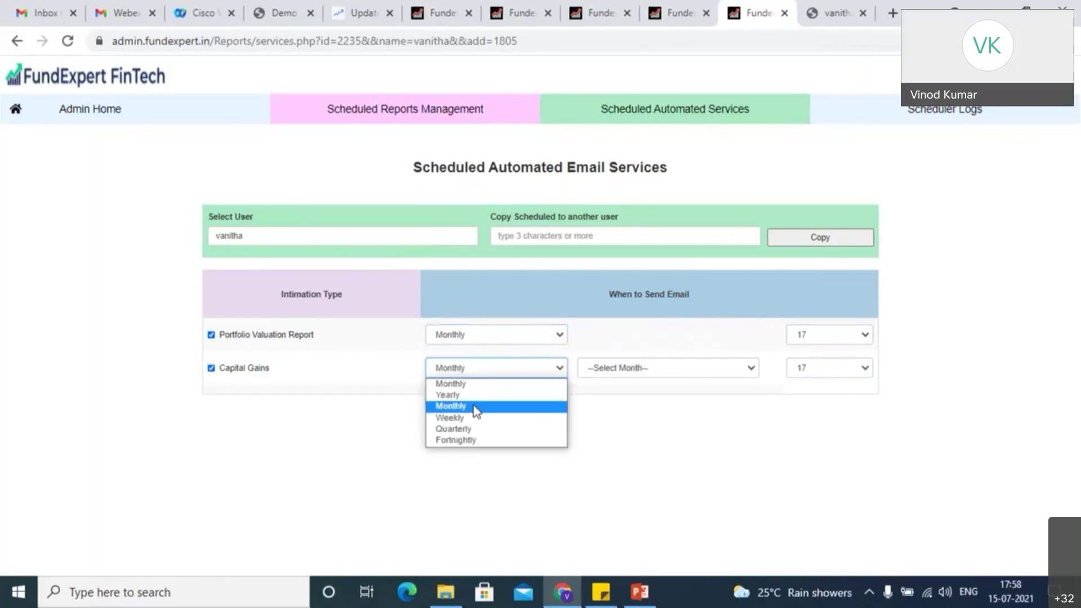
{"action": "left_click", "coordinate": [475, 405]}
Set the sending date of both the Portfolio Valuation Report and Capital Gains emails to 15.
{"action": "left_click", "coordinate": [817, 337]}
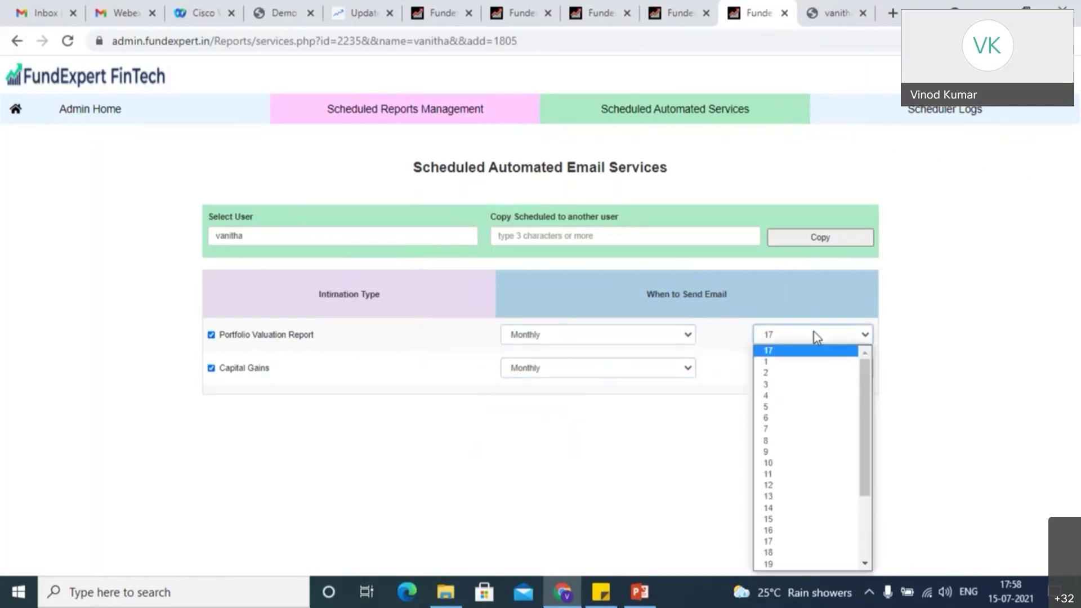
{"action": "left_click", "coordinate": [794, 487]}
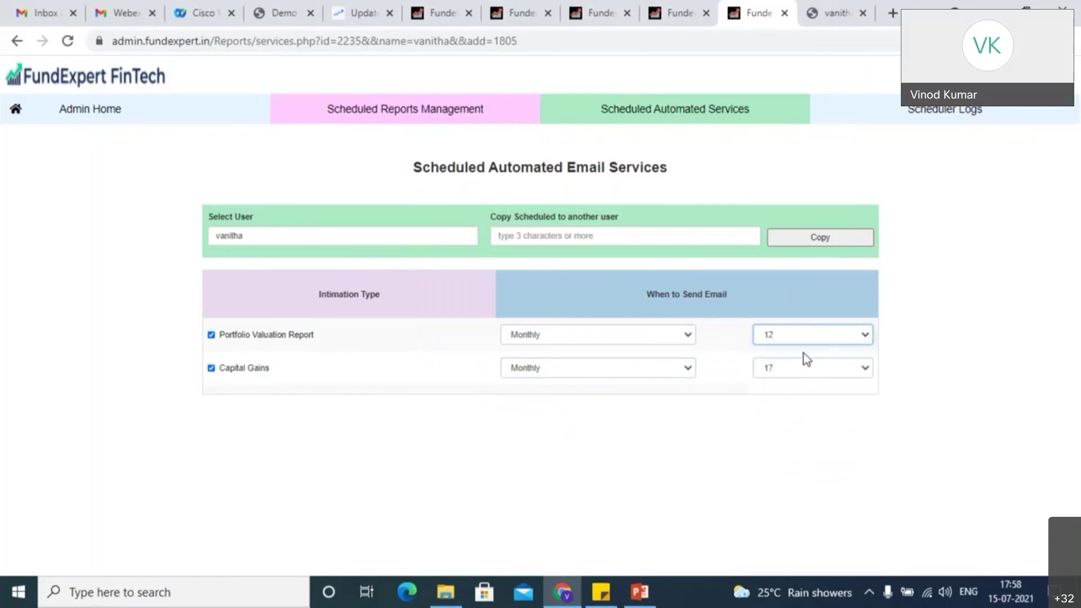
{"action": "left_click", "coordinate": [799, 331]}
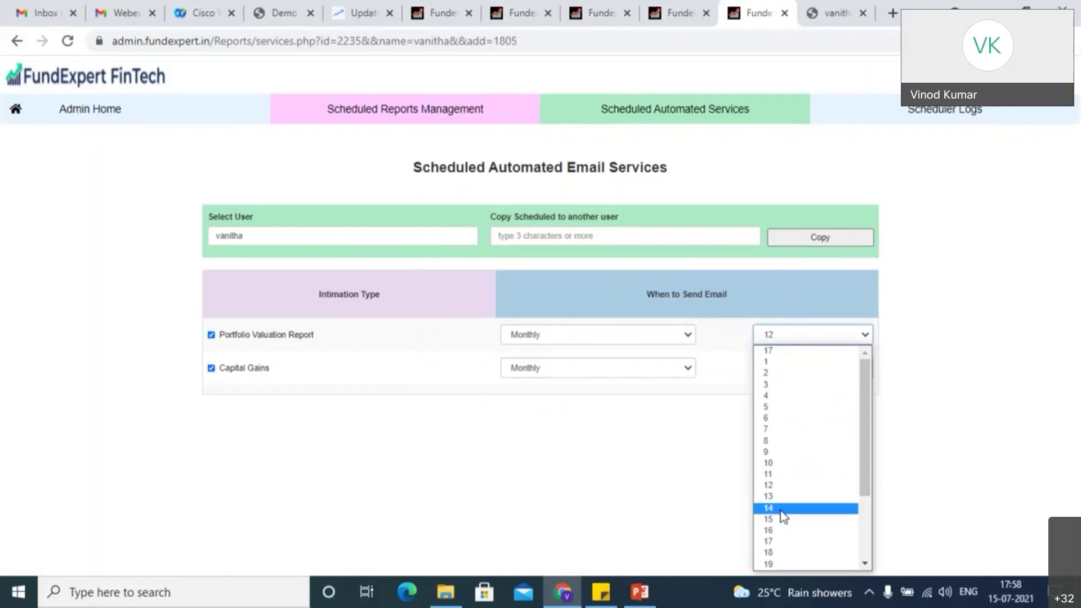
{"action": "left_click", "coordinate": [780, 520]}
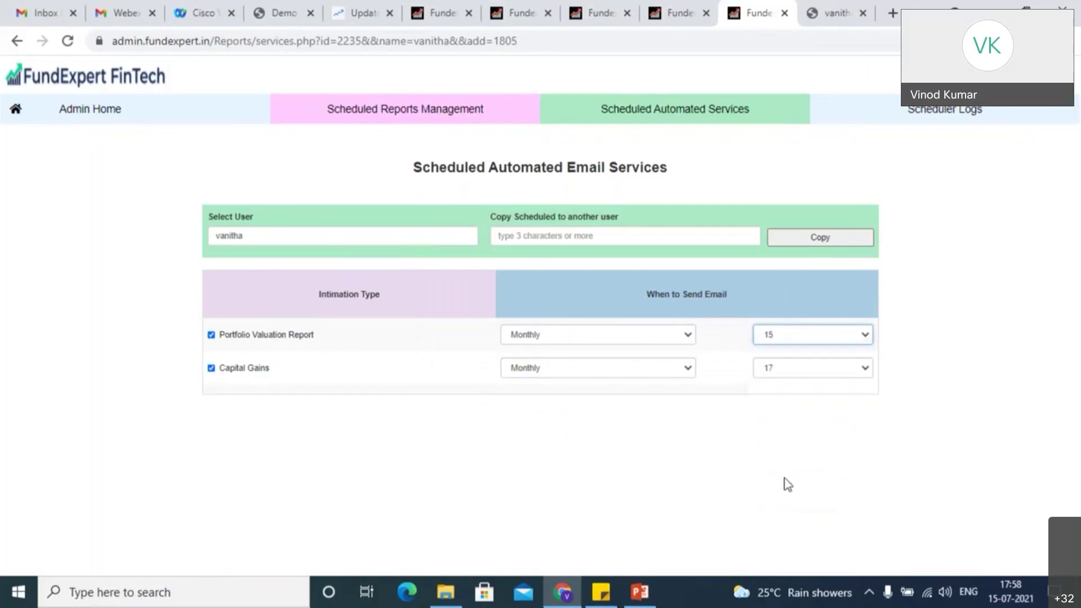
{"action": "left_click", "coordinate": [809, 367]}
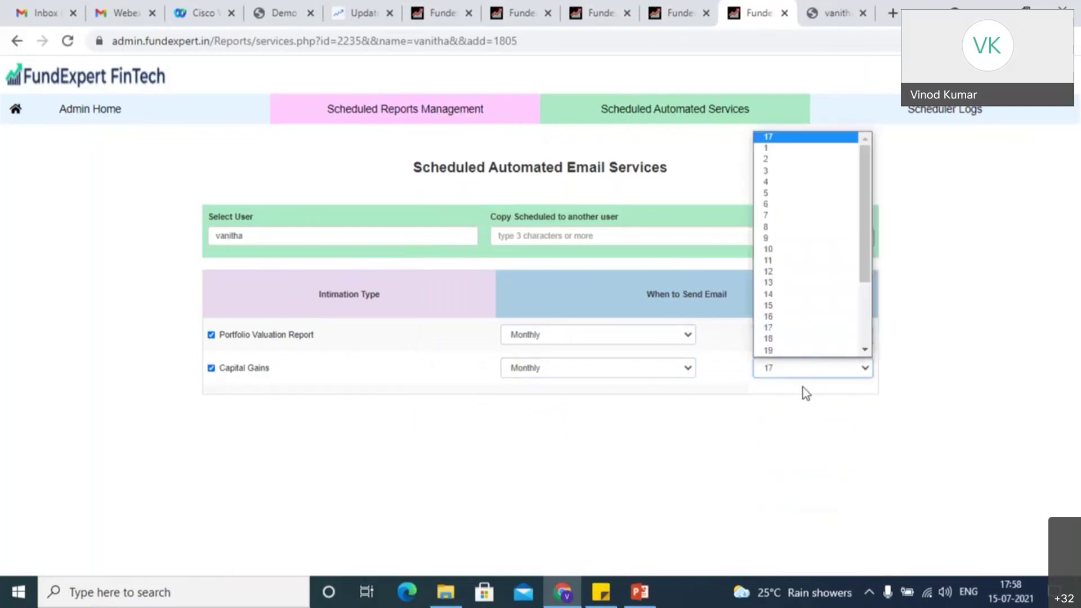
{"action": "left_click", "coordinate": [815, 313]}
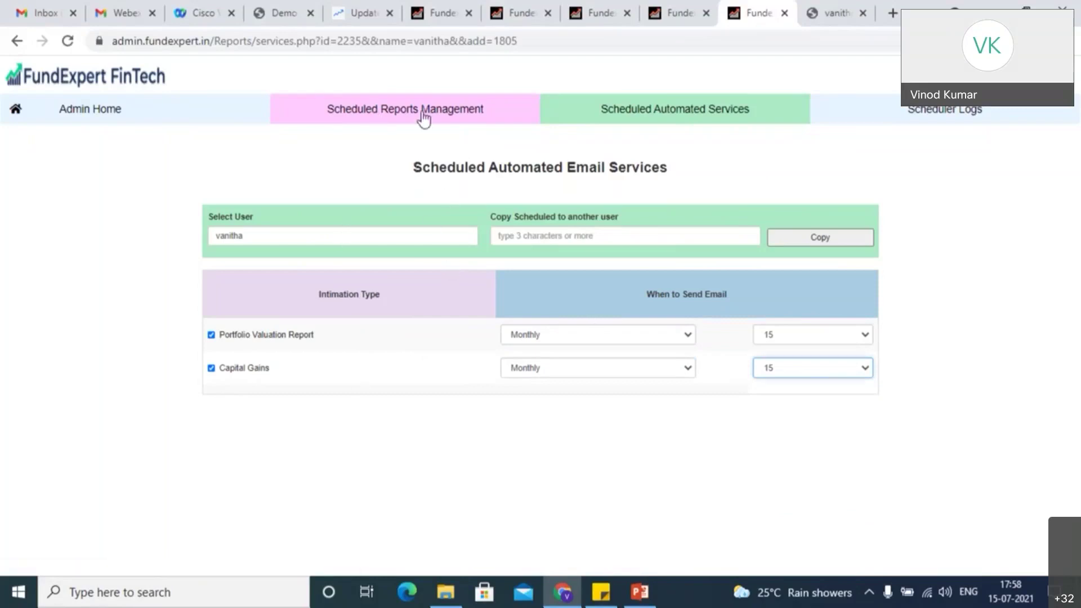
Open Scheduled Reports Management, filter the list to Customers with schedule, and mark the same client's row.
{"action": "left_click", "coordinate": [390, 118]}
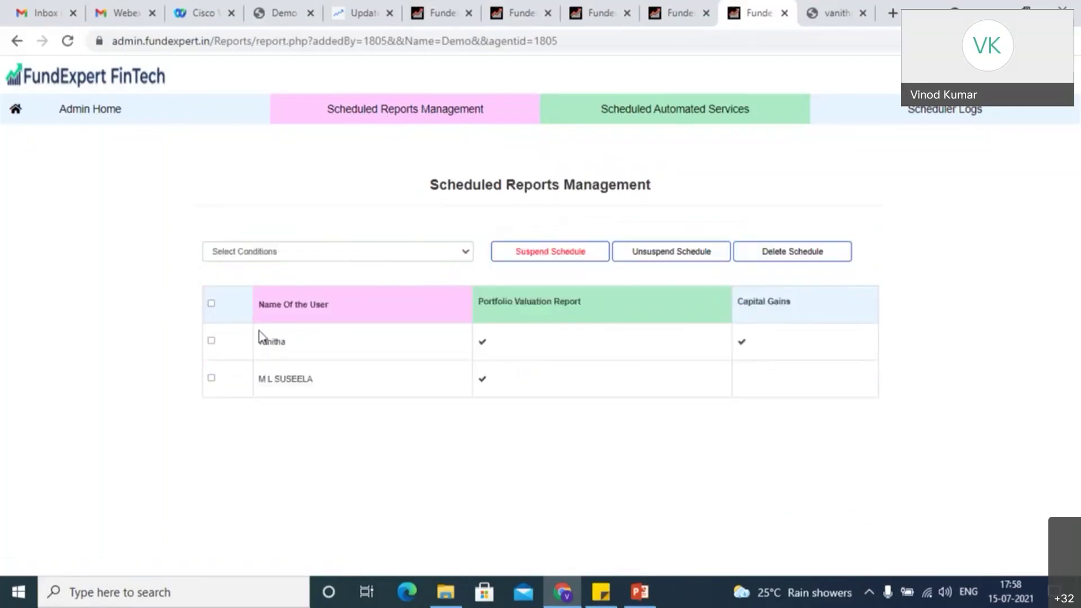
{"action": "left_click", "coordinate": [283, 253]}
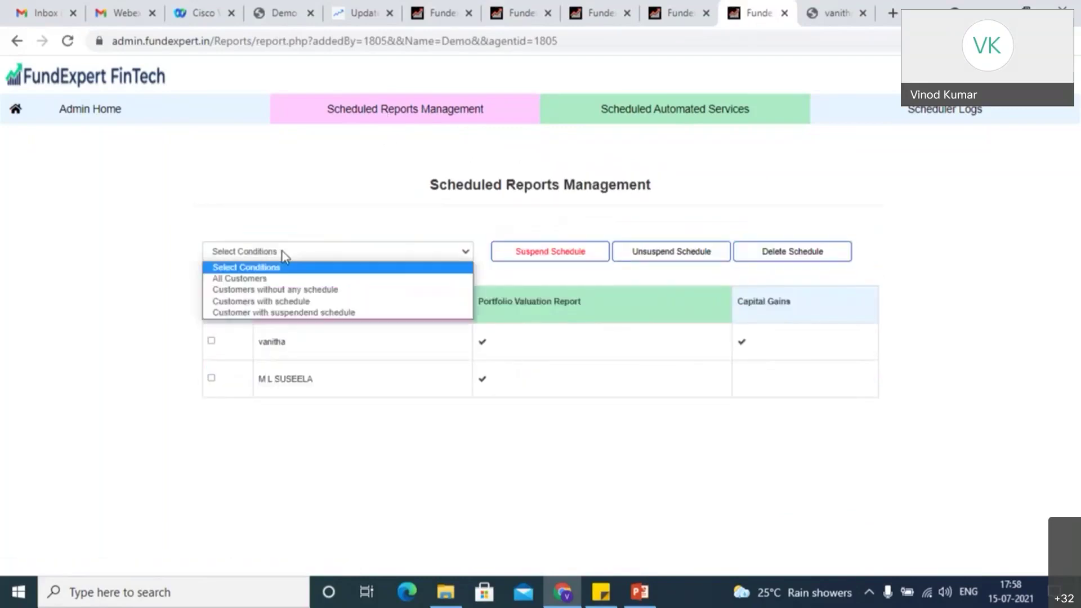
{"action": "left_click", "coordinate": [315, 303]}
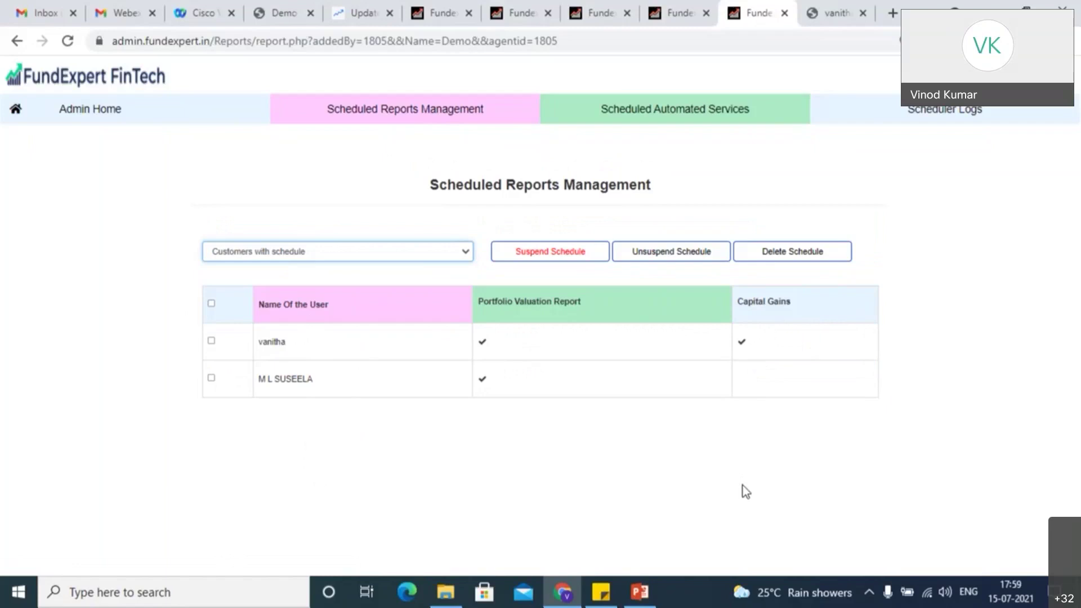
{"action": "left_click", "coordinate": [212, 341]}
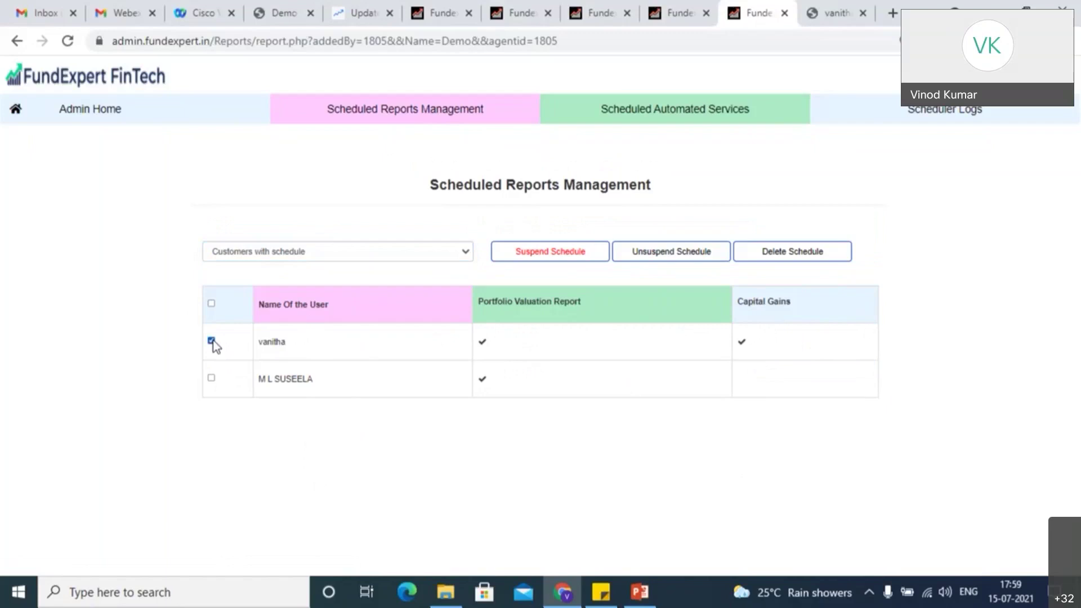
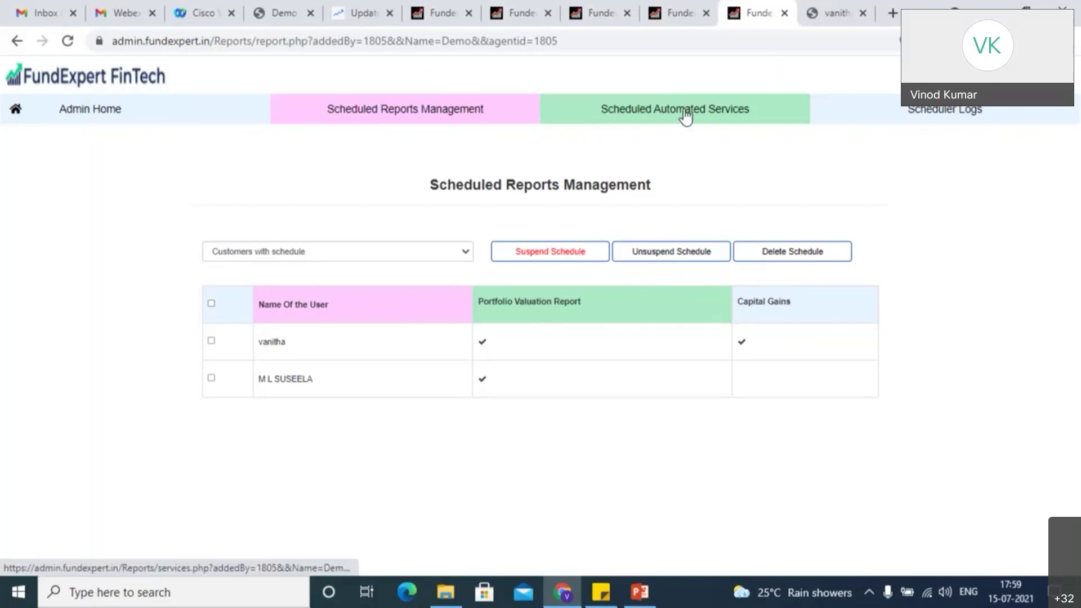
Open Scheduler Logs and sign in to the Business Panel with the saved demo account's email and password.
{"action": "left_click", "coordinate": [845, 118]}
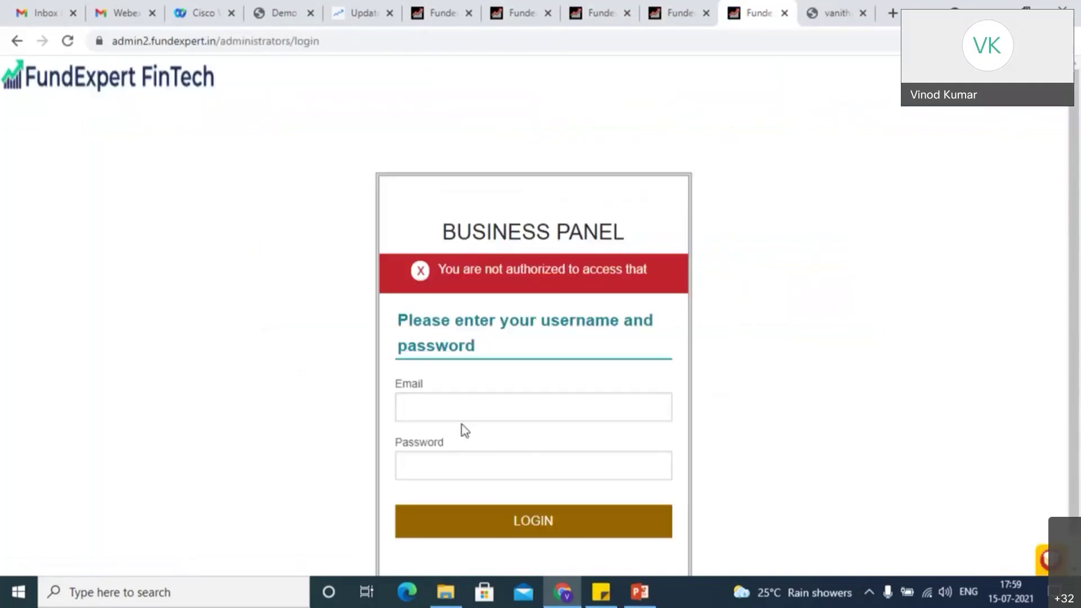
{"action": "left_click", "coordinate": [465, 404]}
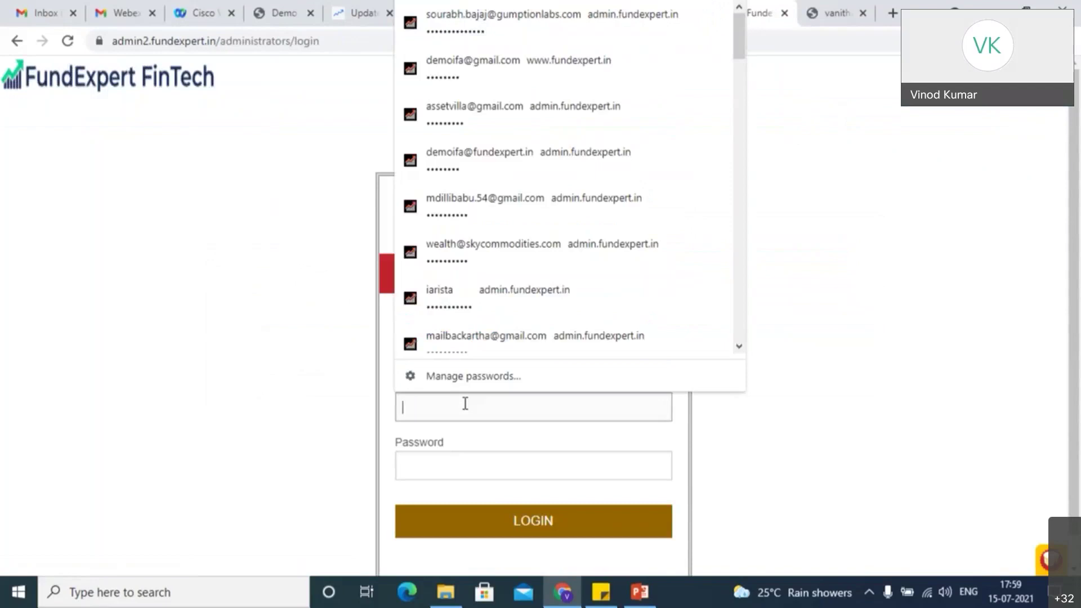
{"action": "type", "text": "deni"}
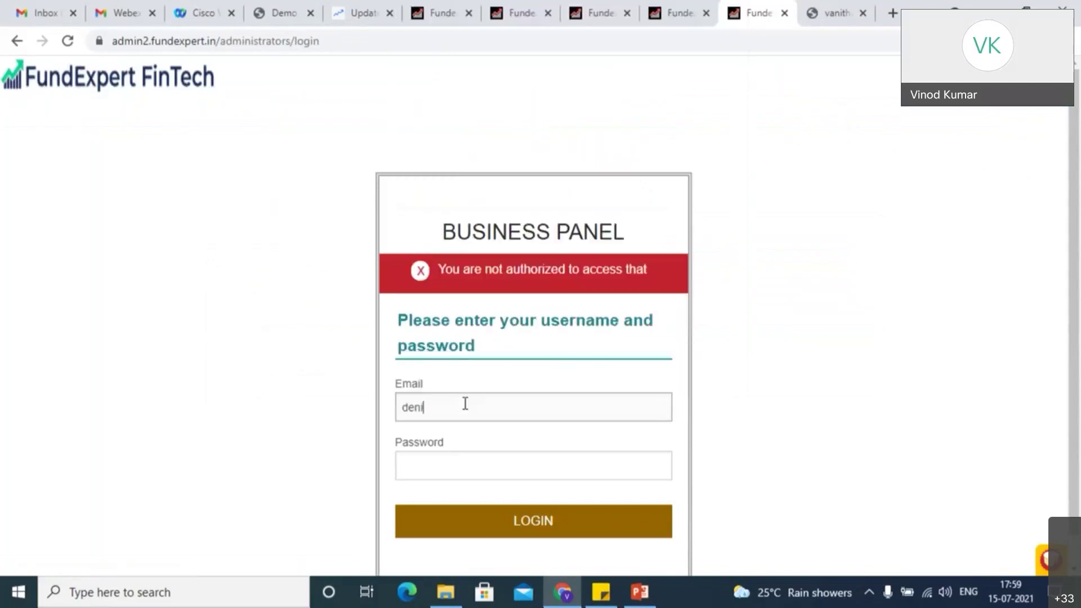
{"action": "key", "text": "BackSpace"}
{"action": "key", "text": "BackSpace"}
{"action": "type", "text": "mi"}
{"action": "left_click", "coordinate": [466, 404]}
{"action": "left_click", "coordinate": [487, 505]}
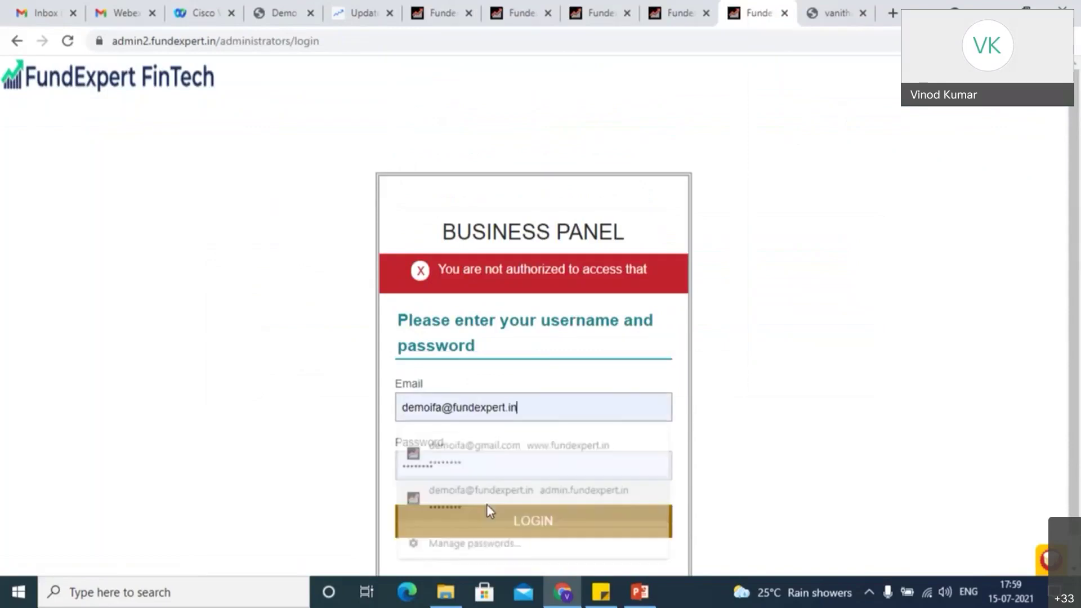
{"action": "left_click", "coordinate": [479, 530]}
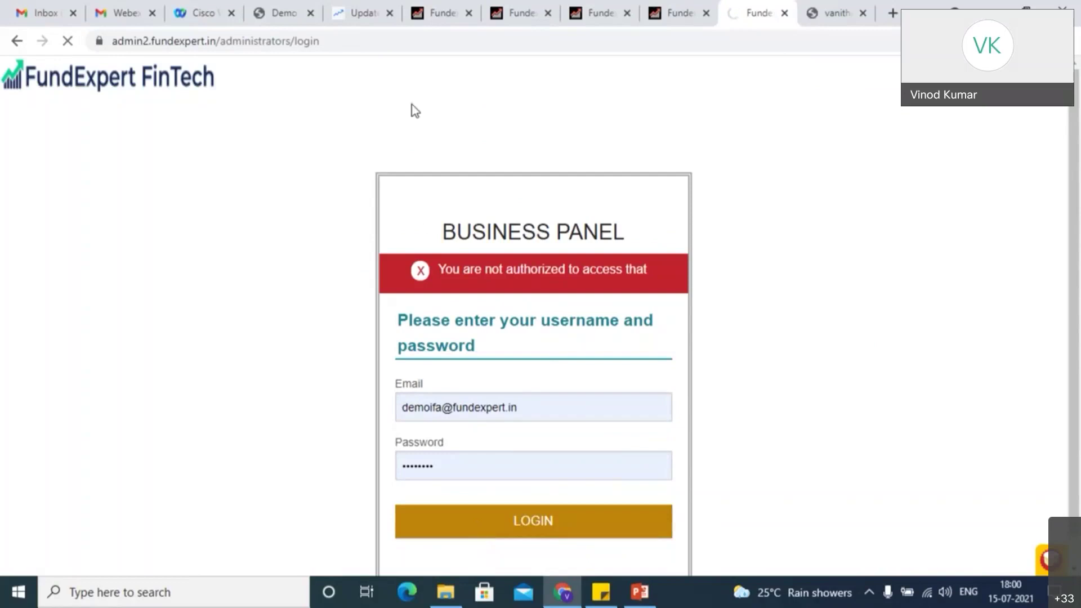
Close the spare browser tab, switch to the one showing the Rejected Transactions Report, and open Schedule Automated Emails there.
{"action": "left_click", "coordinate": [392, 15]}
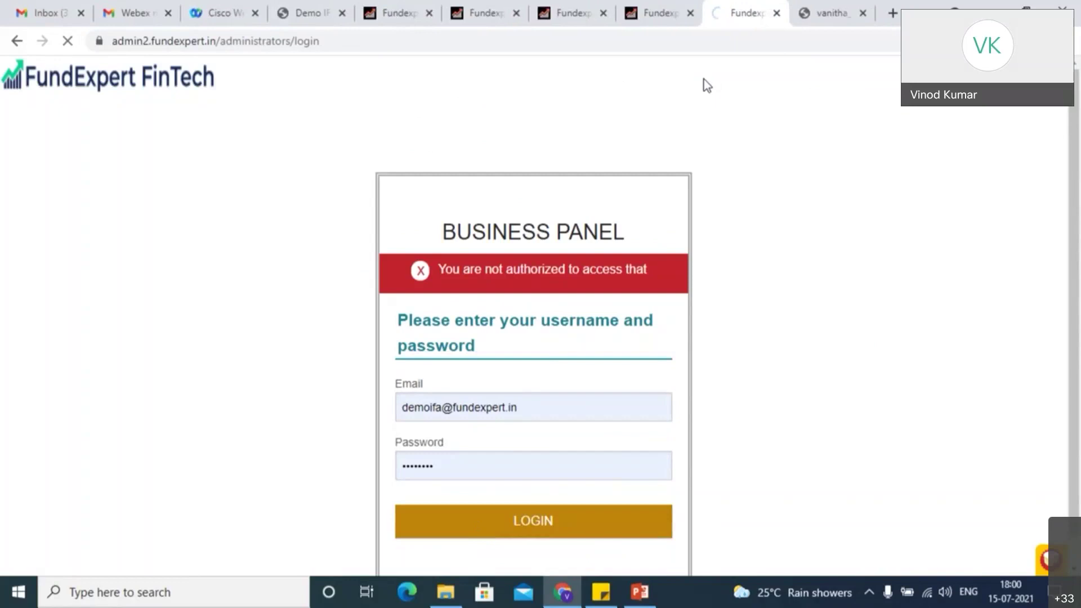
{"action": "left_click", "coordinate": [668, 7]}
{"action": "mouse_move", "coordinate": [514, 99]}
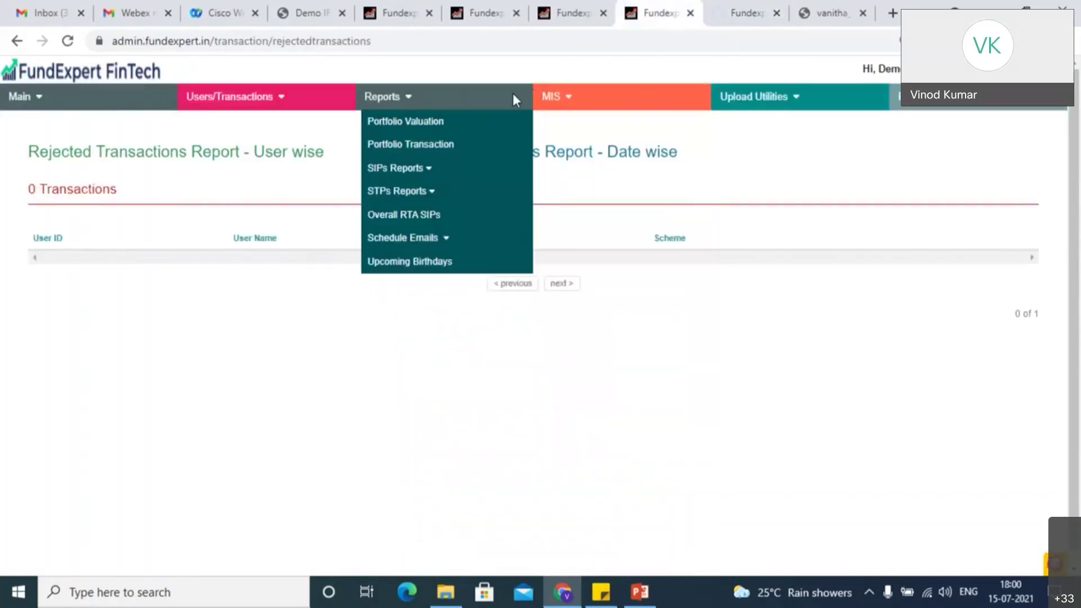
{"action": "left_click", "coordinate": [441, 242]}
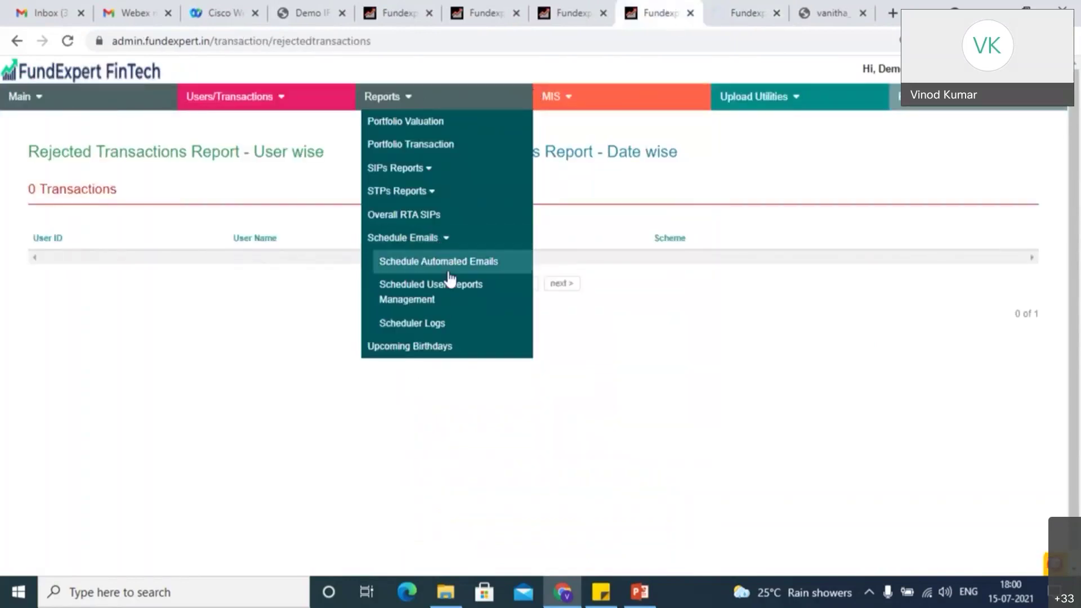
{"action": "left_click", "coordinate": [458, 265]}
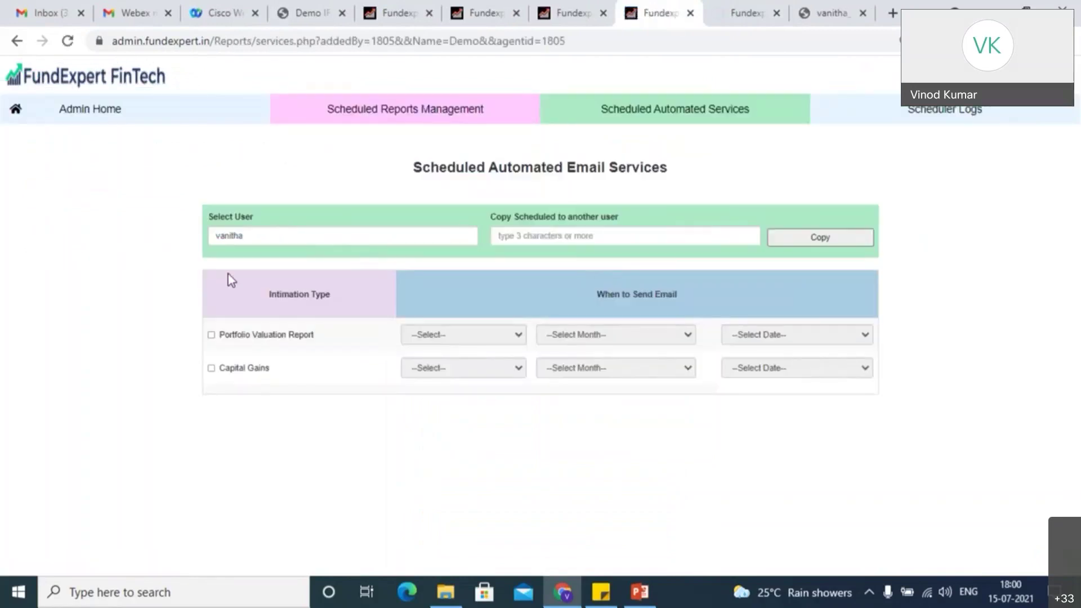
Select a different client as the user and choose the previously scheduled client as the one the schedule is copied to.
{"action": "double_click", "coordinate": [263, 235]}
{"action": "key", "text": "BackSpace"}
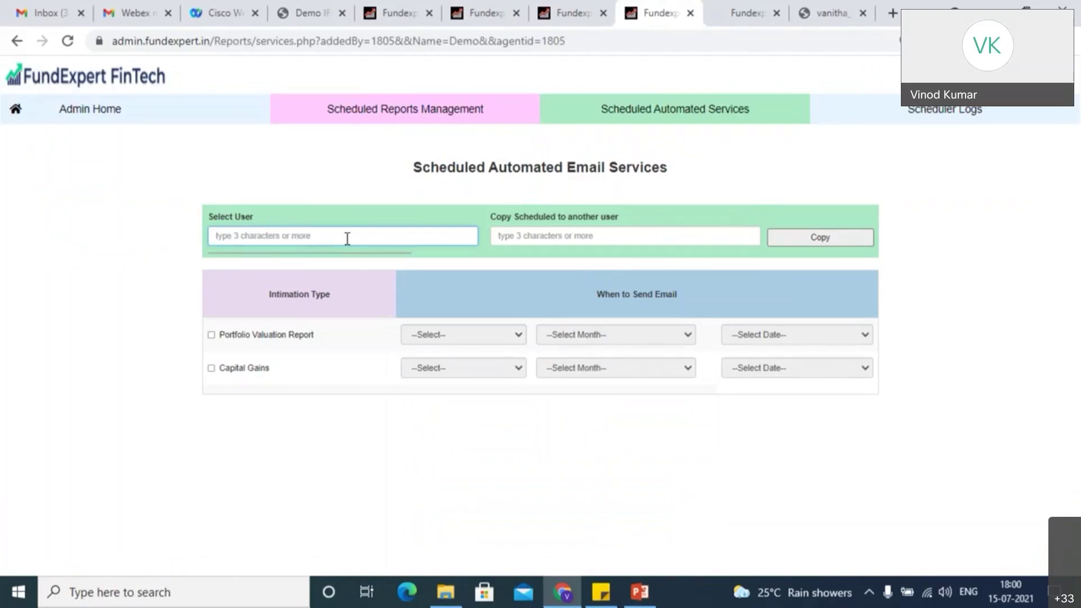
{"action": "type", "text": "vinod"}
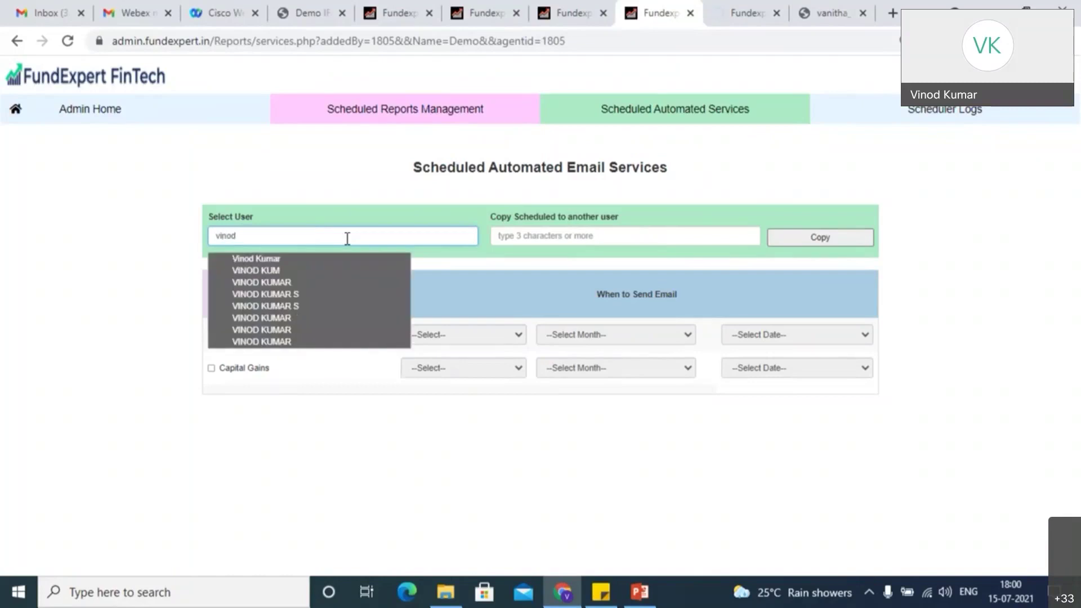
{"action": "left_click", "coordinate": [265, 262]}
{"action": "left_click", "coordinate": [507, 235]}
{"action": "type", "text": "vanith"}
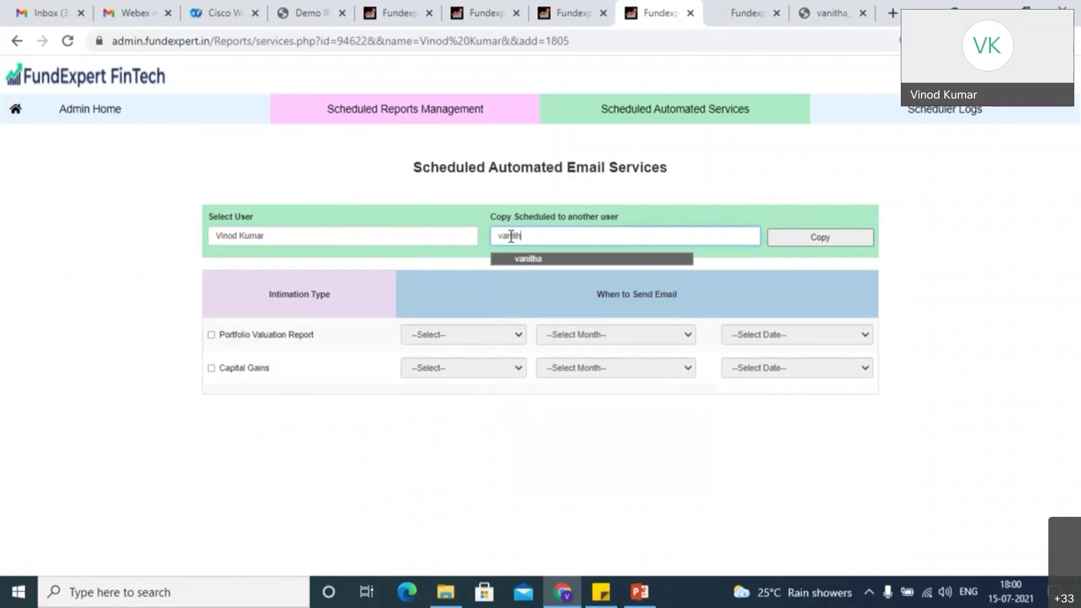
{"action": "type", "text": "a"}
{"action": "left_click", "coordinate": [530, 261]}
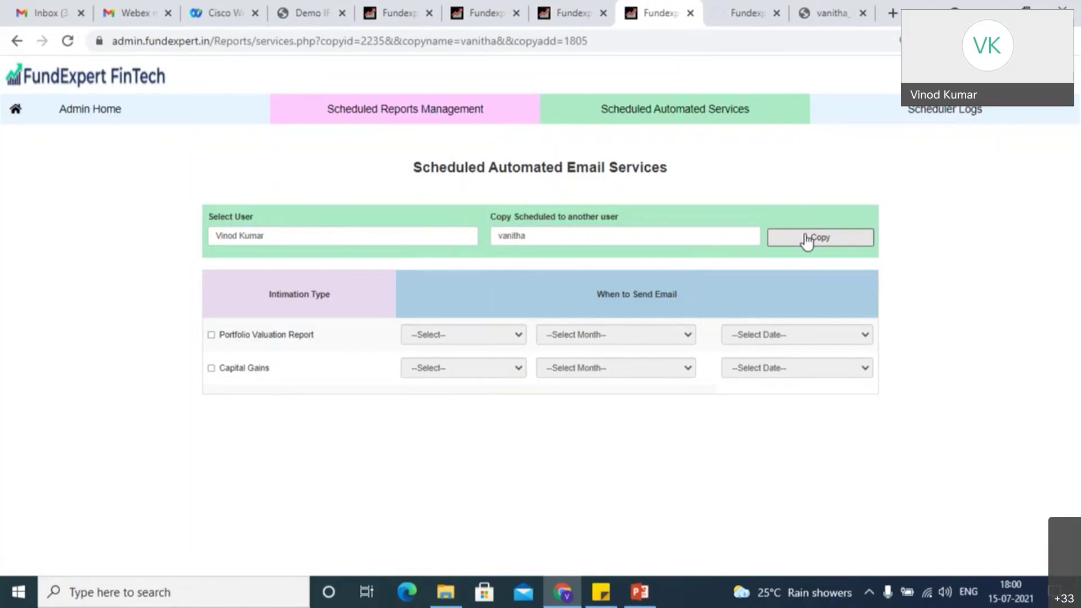
View the Scheduler Logs, and list the clients' Upcoming Birthdays for the Month period.
{"action": "left_click", "coordinate": [942, 112]}
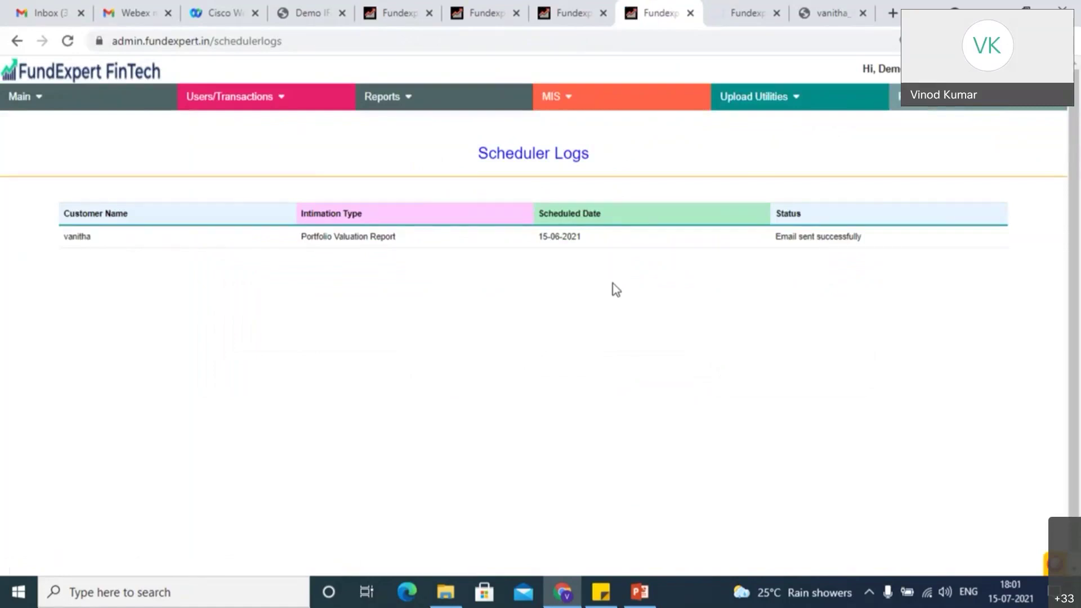
{"action": "mouse_move", "coordinate": [481, 104]}
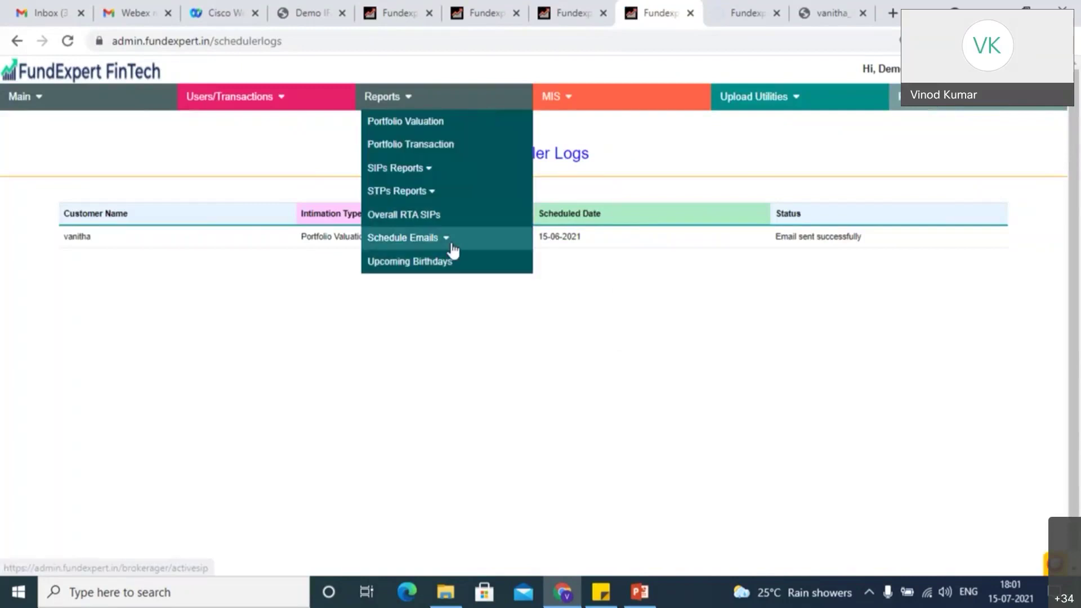
{"action": "left_click", "coordinate": [449, 270]}
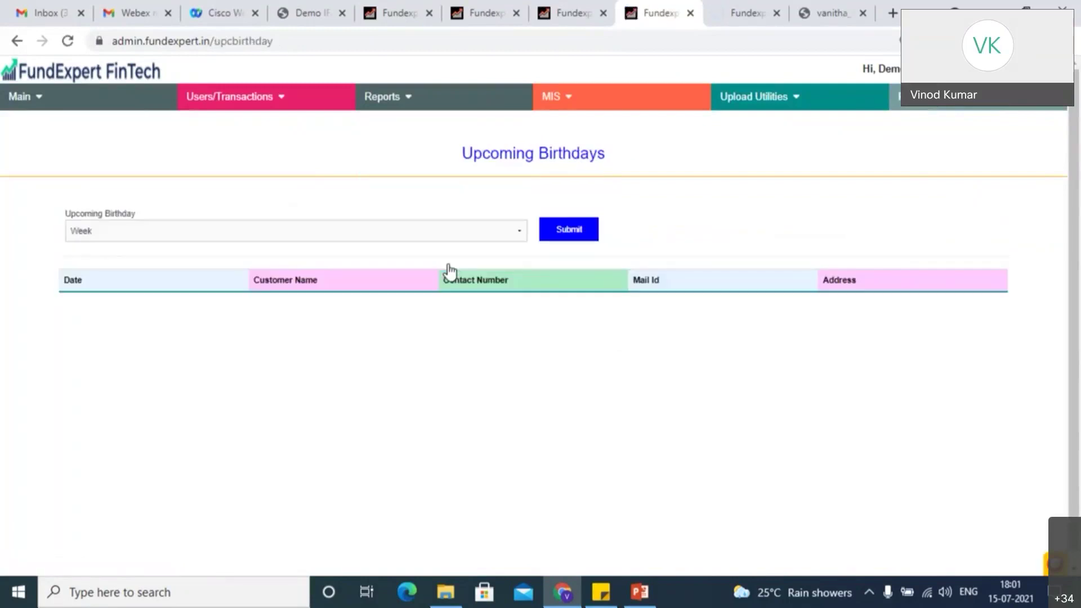
{"action": "left_click", "coordinate": [433, 234]}
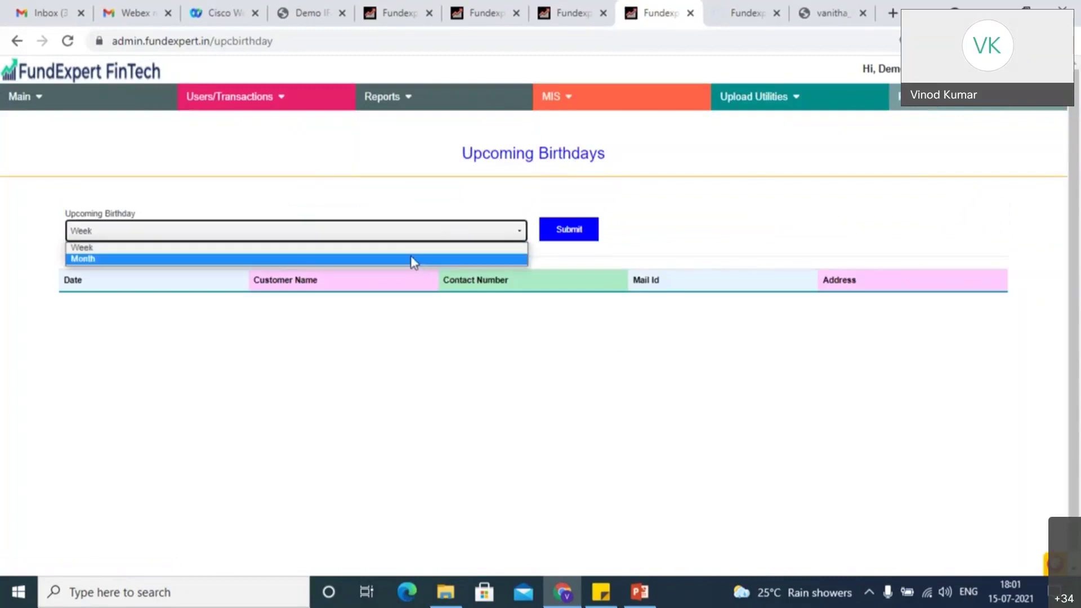
{"action": "left_click", "coordinate": [409, 247]}
{"action": "left_click", "coordinate": [406, 238]}
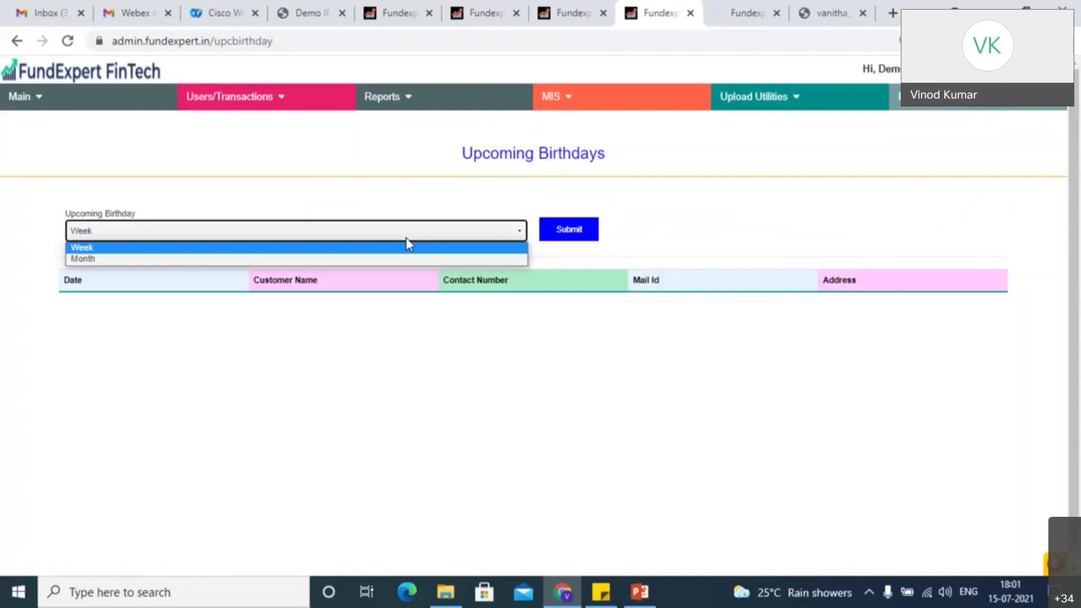
{"action": "left_click", "coordinate": [398, 260]}
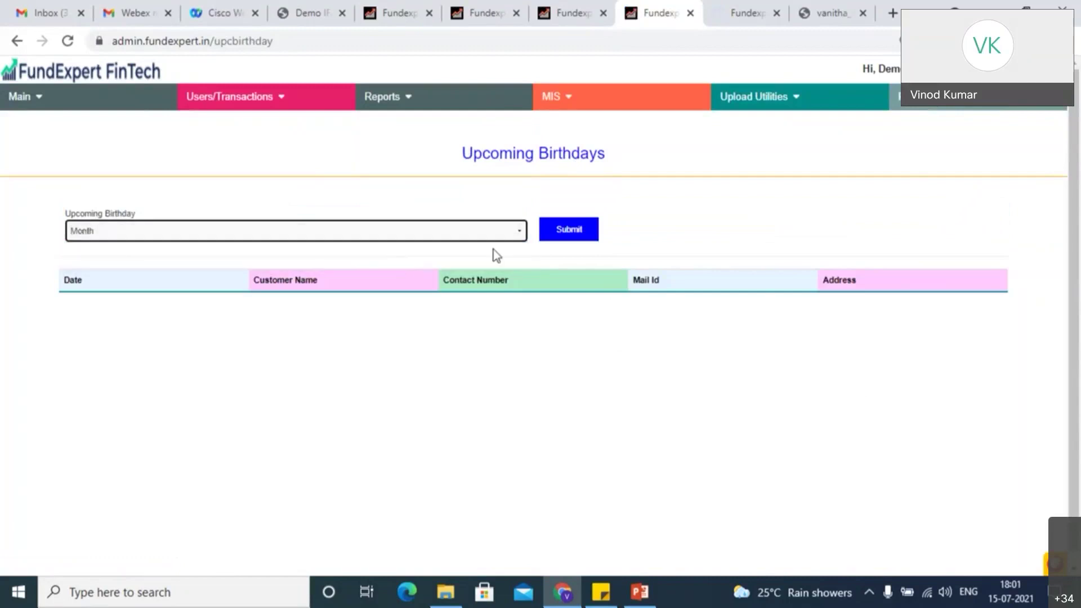
{"action": "left_click", "coordinate": [579, 238]}
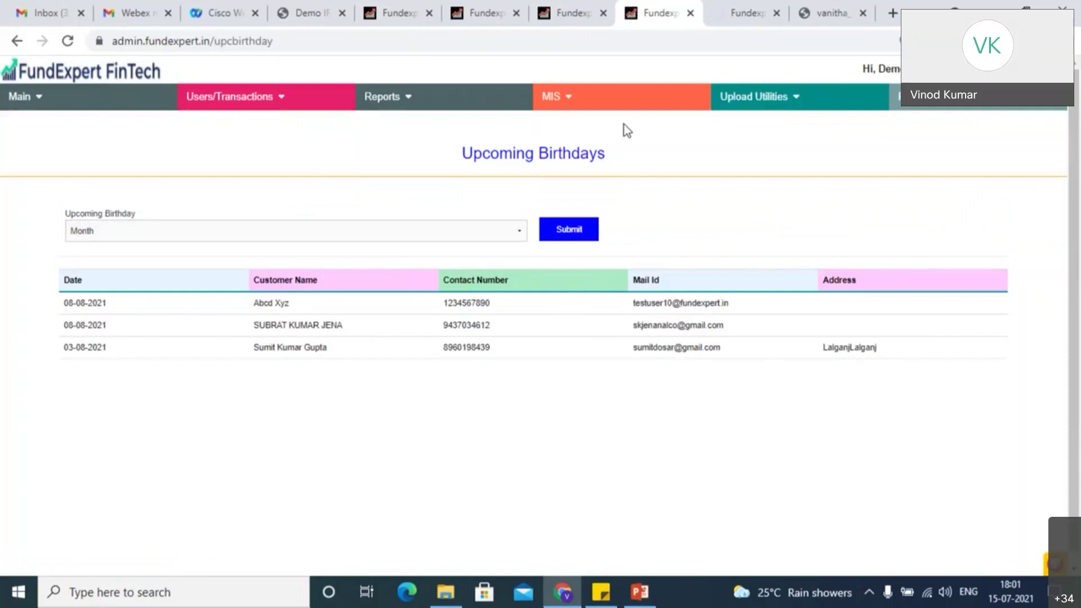
Open the User Wise SIP report in MIS and view its AMC Wise, Scheme Wise and Client Wise SIP breakdowns.
{"action": "left_click", "coordinate": [617, 97]}
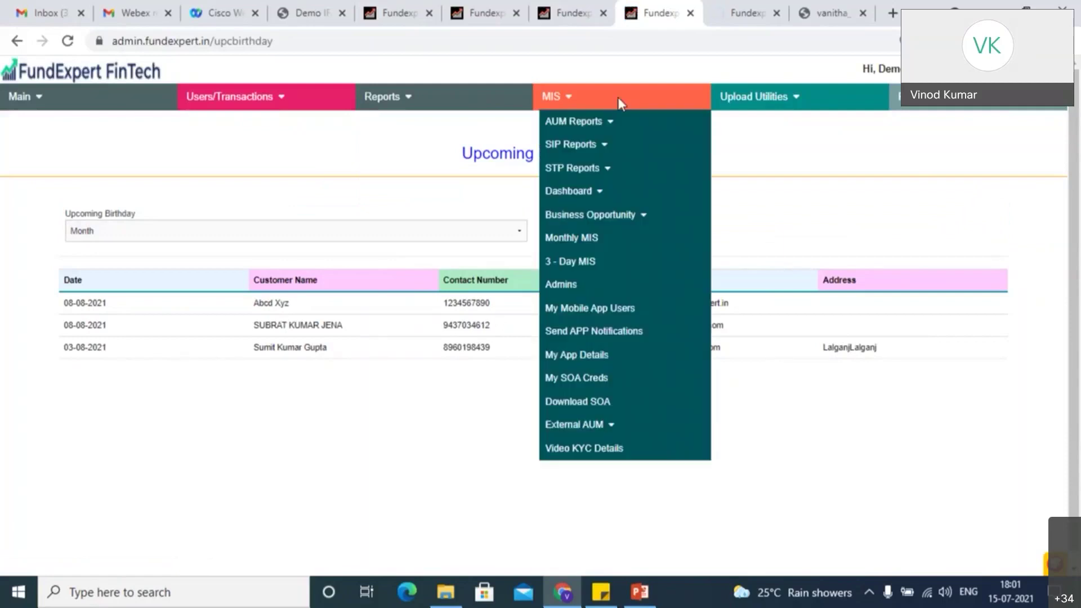
{"action": "left_click", "coordinate": [618, 124]}
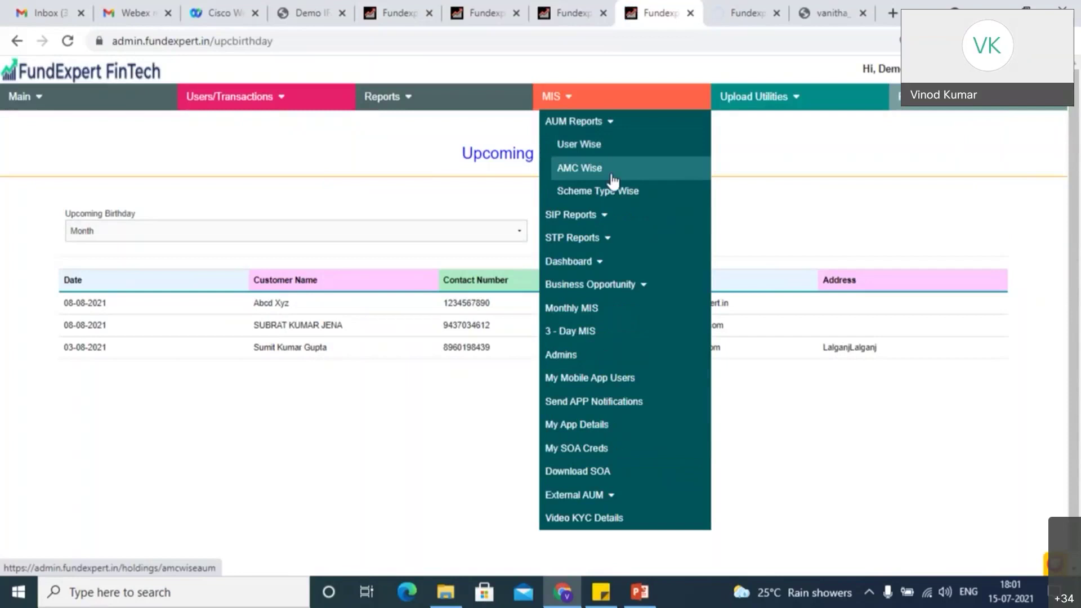
{"action": "left_click", "coordinate": [614, 222]}
{"action": "left_click", "coordinate": [614, 221]}
{"action": "left_click", "coordinate": [614, 221]}
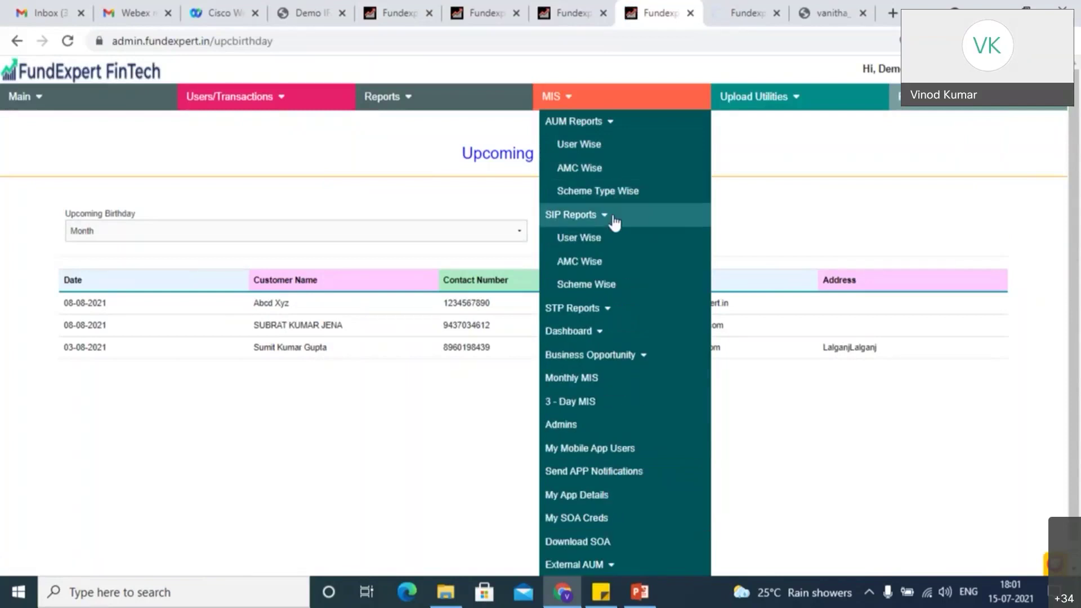
{"action": "left_click", "coordinate": [610, 241]}
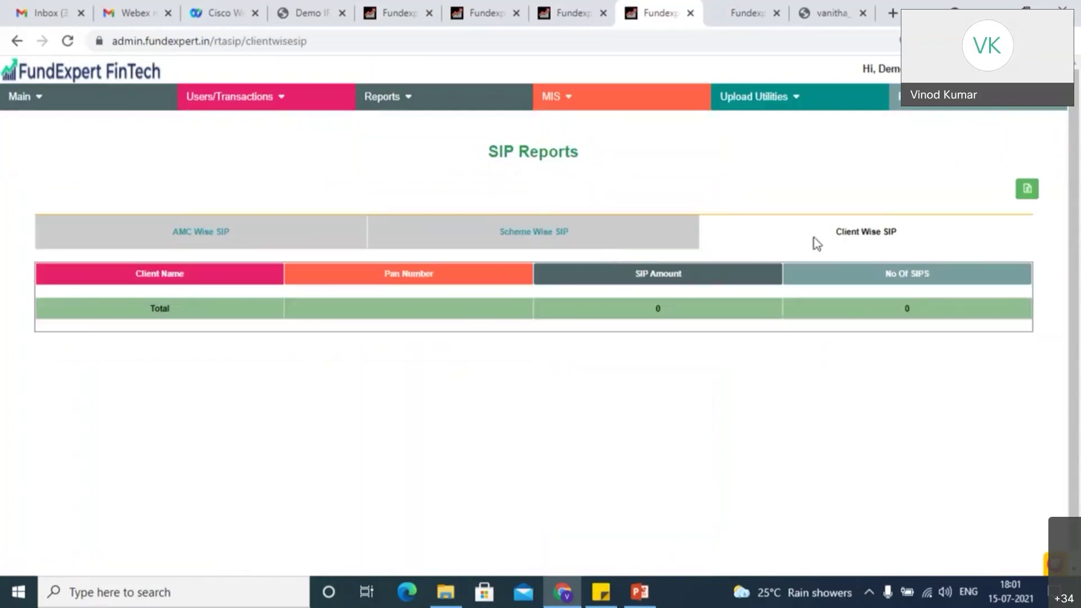
{"action": "left_click", "coordinate": [227, 240]}
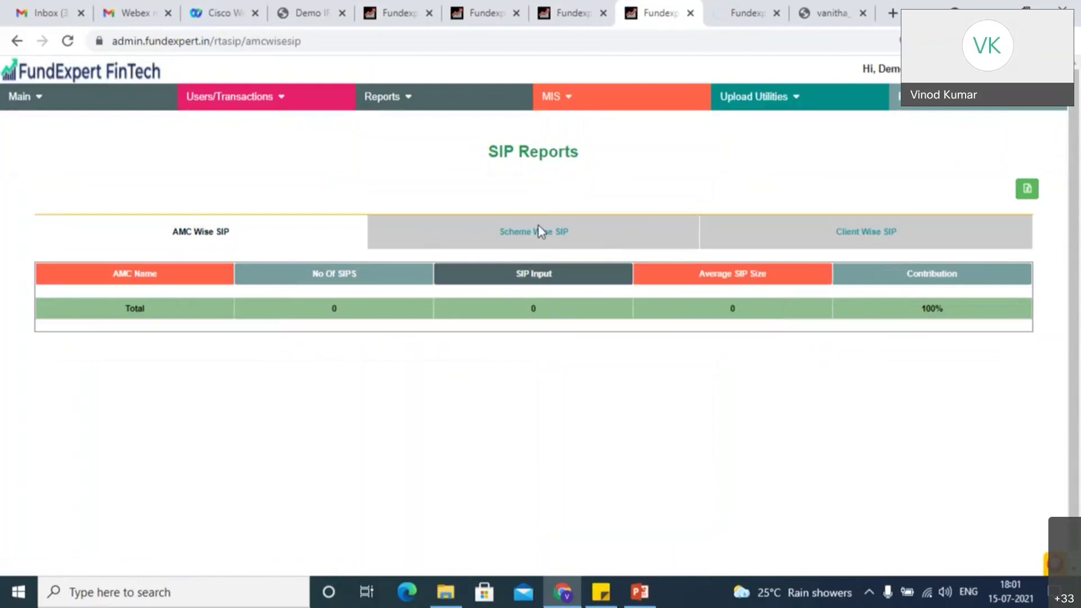
{"action": "left_click", "coordinate": [544, 239]}
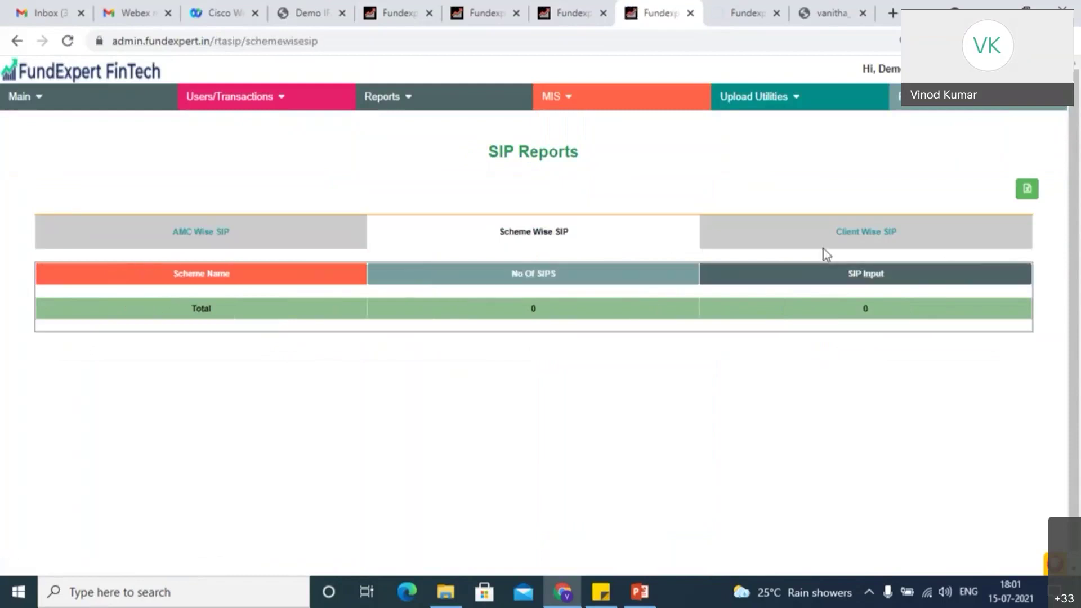
{"action": "left_click", "coordinate": [851, 238]}
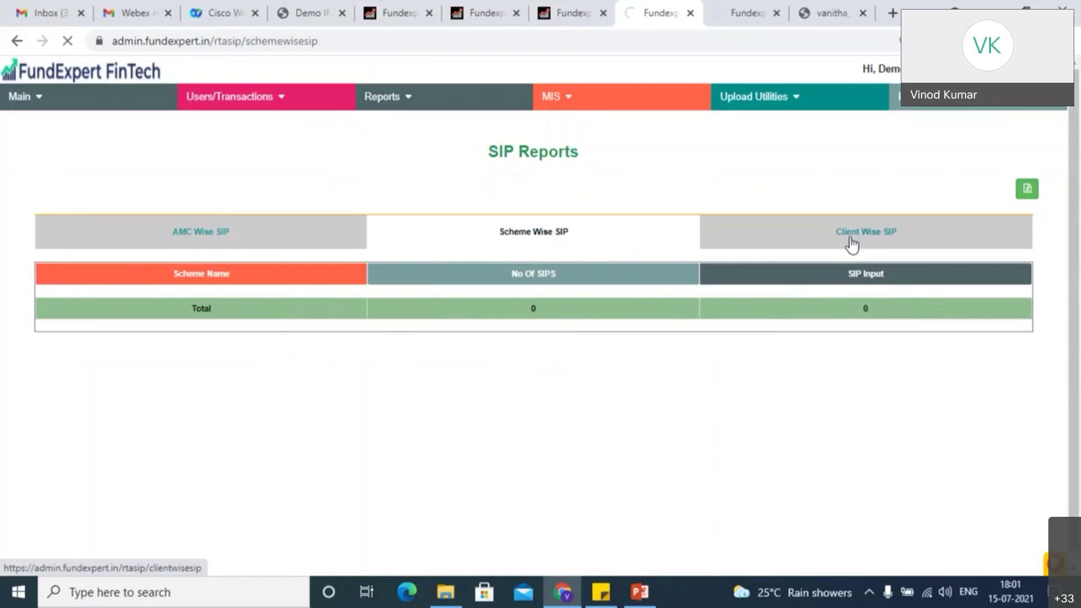
Open the Overall Dashboard in MIS to view the AUM, top investors and current month snapshot.
{"action": "left_click", "coordinate": [594, 97]}
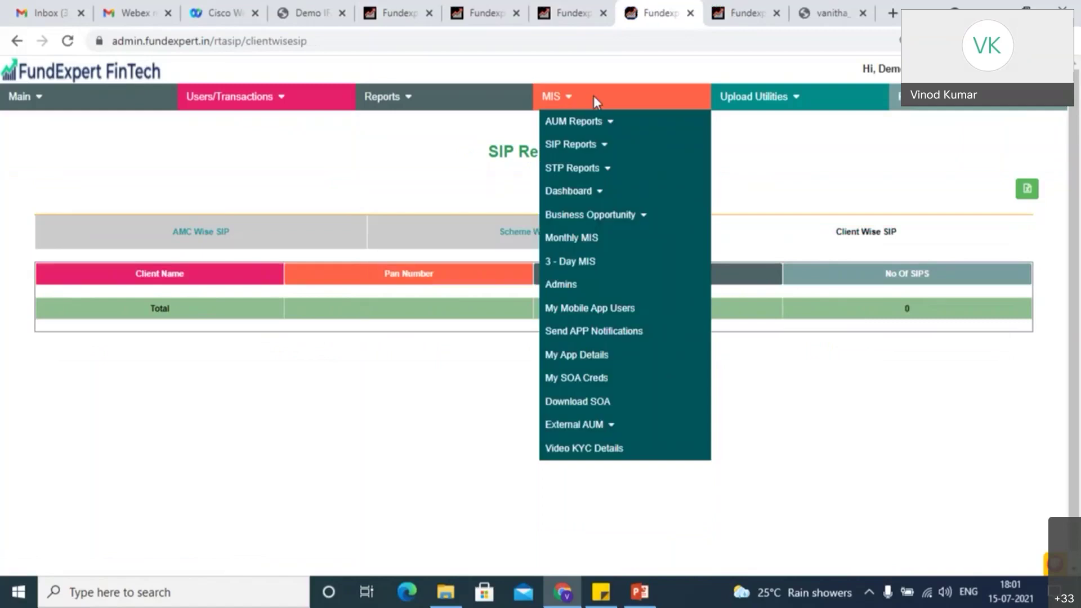
{"action": "left_click", "coordinate": [599, 194]}
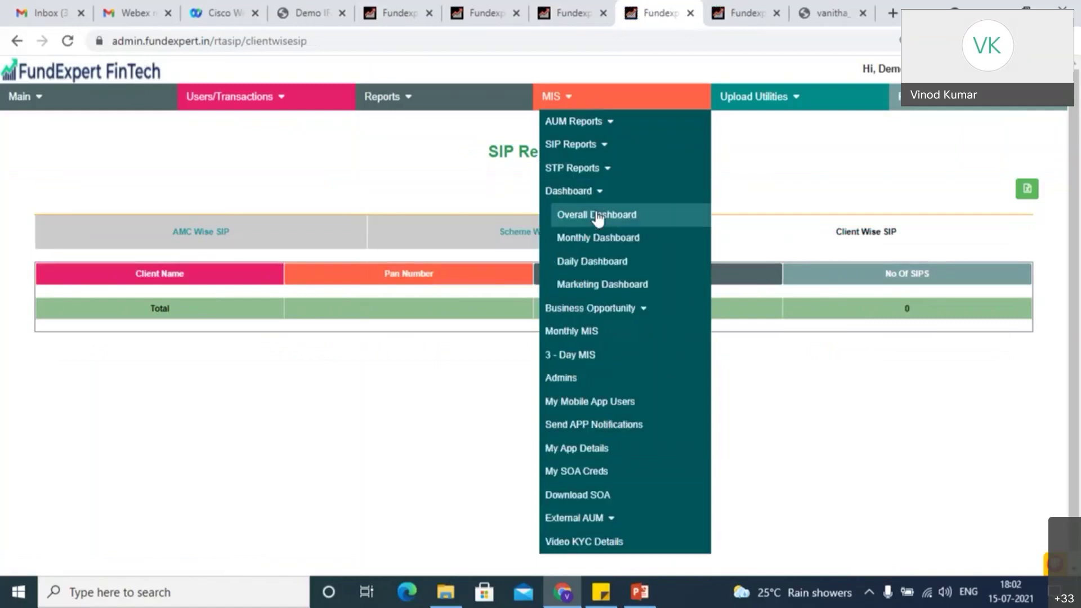
{"action": "left_click", "coordinate": [597, 215]}
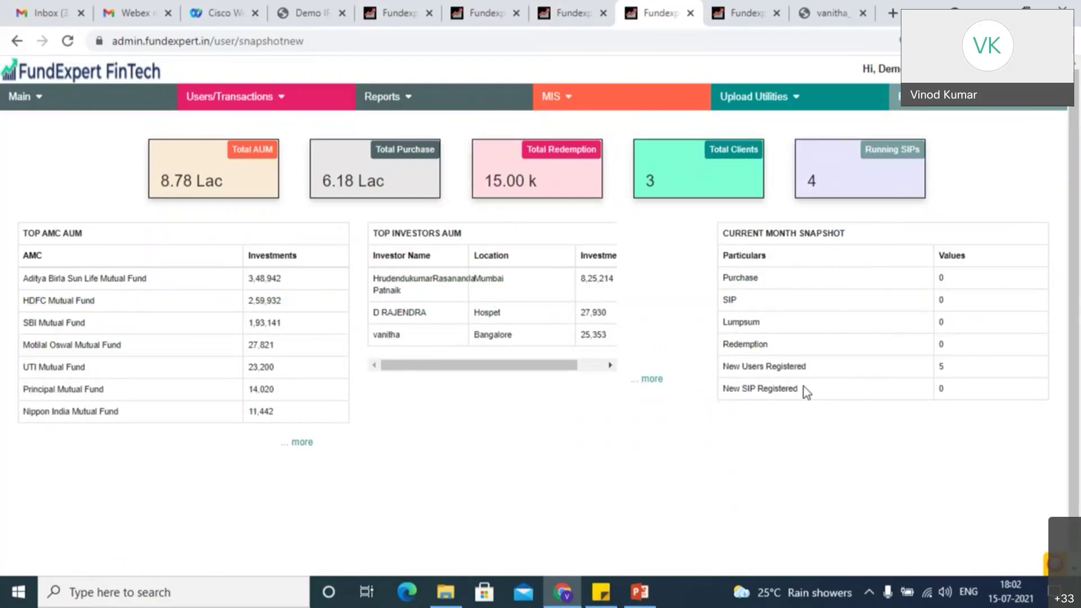
Open the Monthly Dashboard and look through the figures for each month.
{"action": "left_click", "coordinate": [555, 96]}
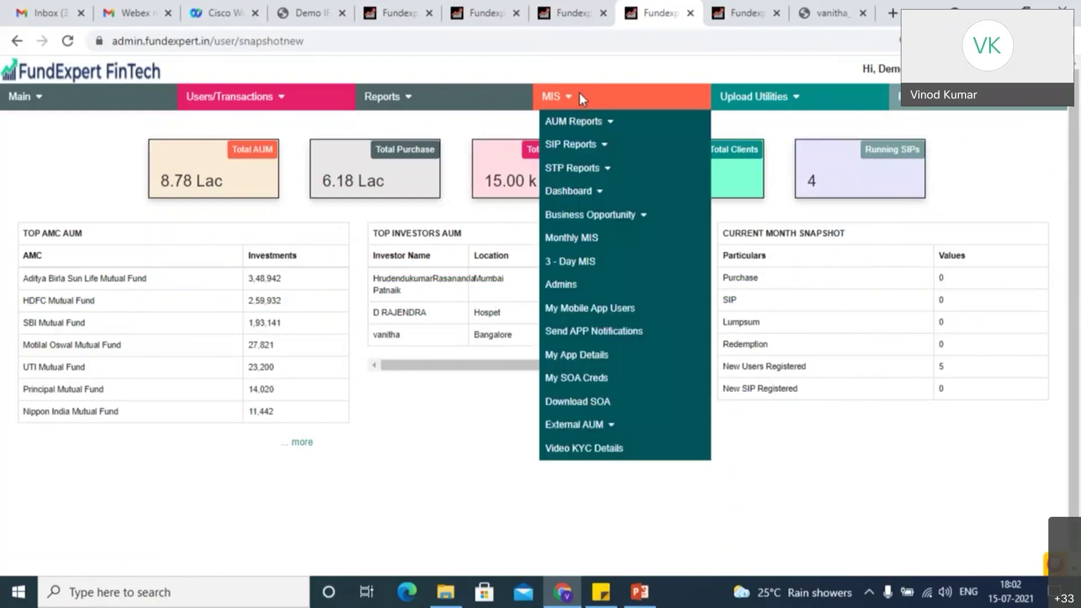
{"action": "left_click", "coordinate": [578, 192]}
{"action": "left_click", "coordinate": [581, 239]}
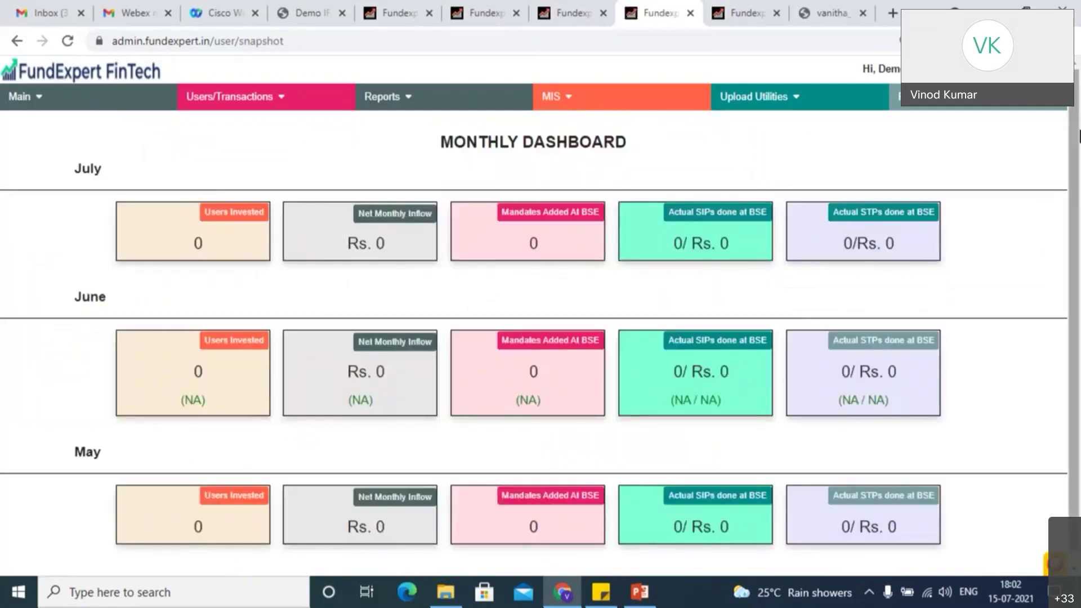
{"action": "left_click_drag", "start_coordinate": [1080, 130], "coordinate": [1080, 172]}
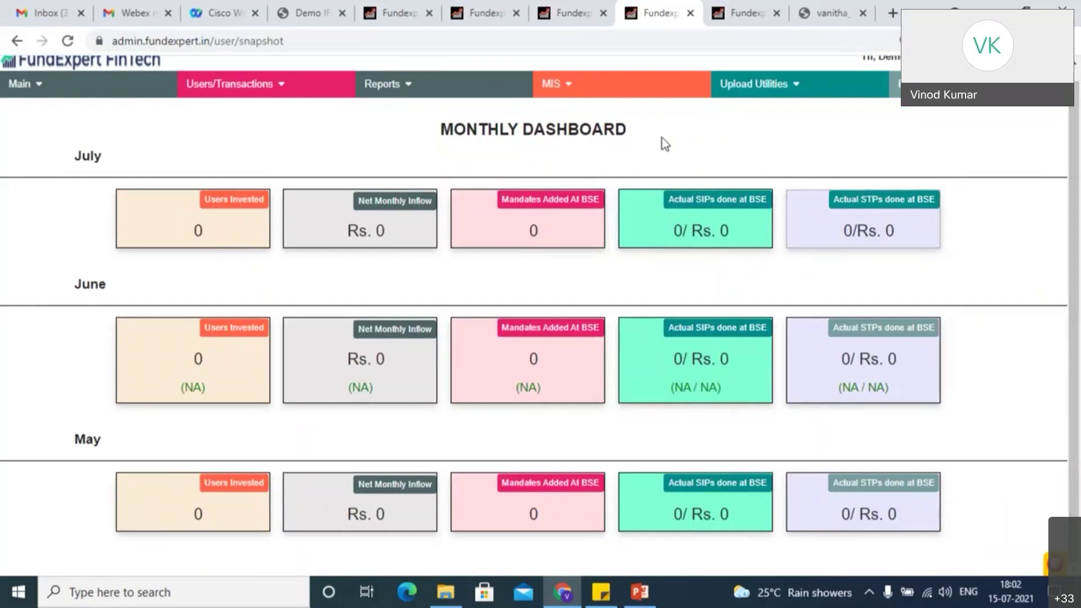
Open the Daily Dashboard to view the business figures for each day.
{"action": "mouse_move", "coordinate": [622, 86]}
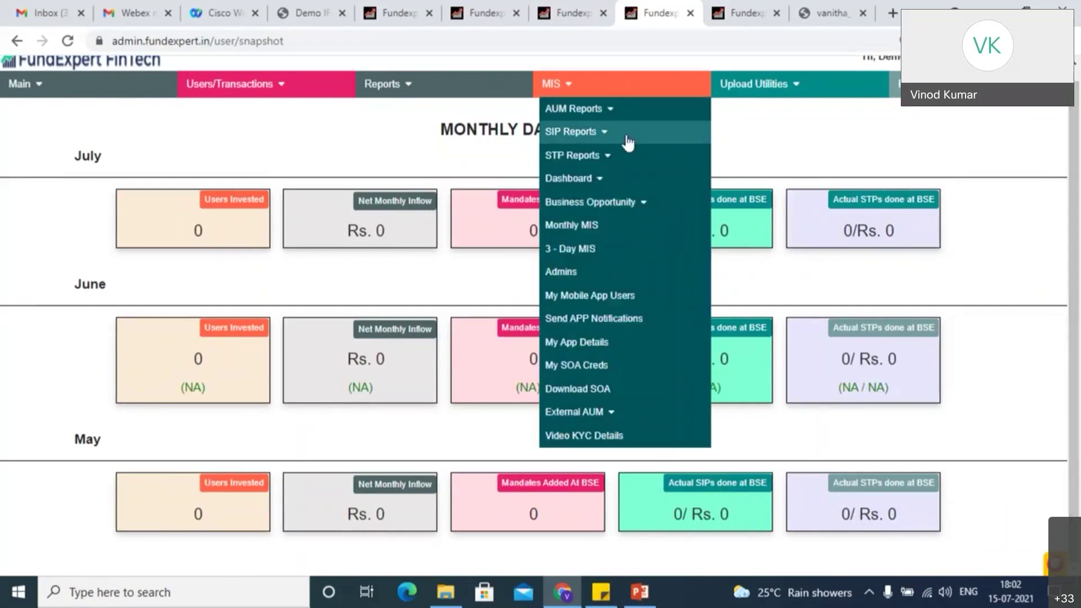
{"action": "left_click", "coordinate": [620, 183]}
{"action": "left_click", "coordinate": [627, 249]}
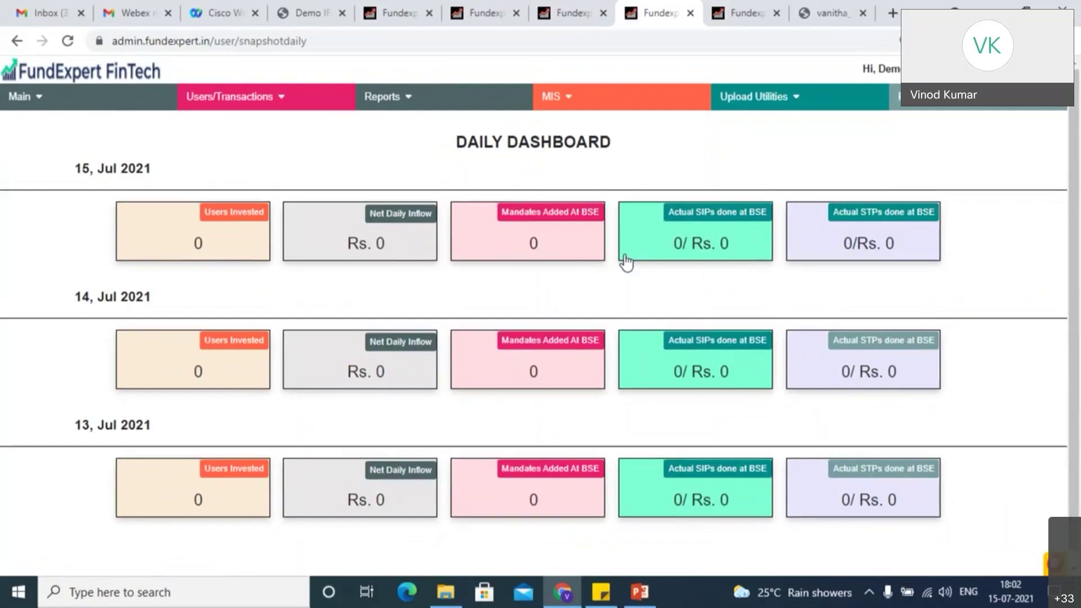
Open the Monthly MIS report and run it for May 2019 to view the inflow, outflow and summary.
{"action": "left_click", "coordinate": [581, 102]}
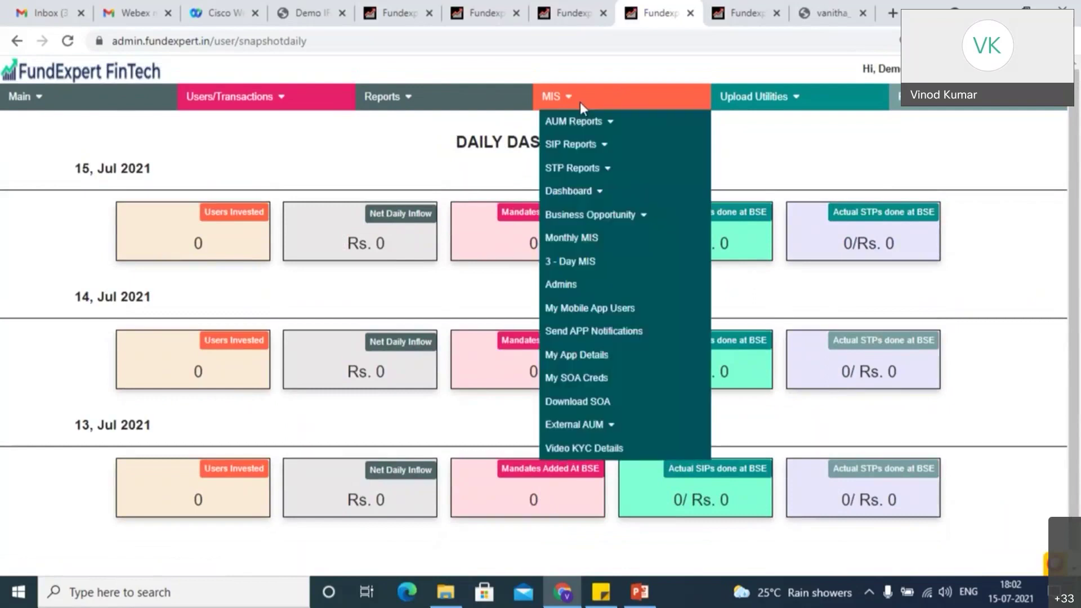
{"action": "left_click", "coordinate": [607, 248]}
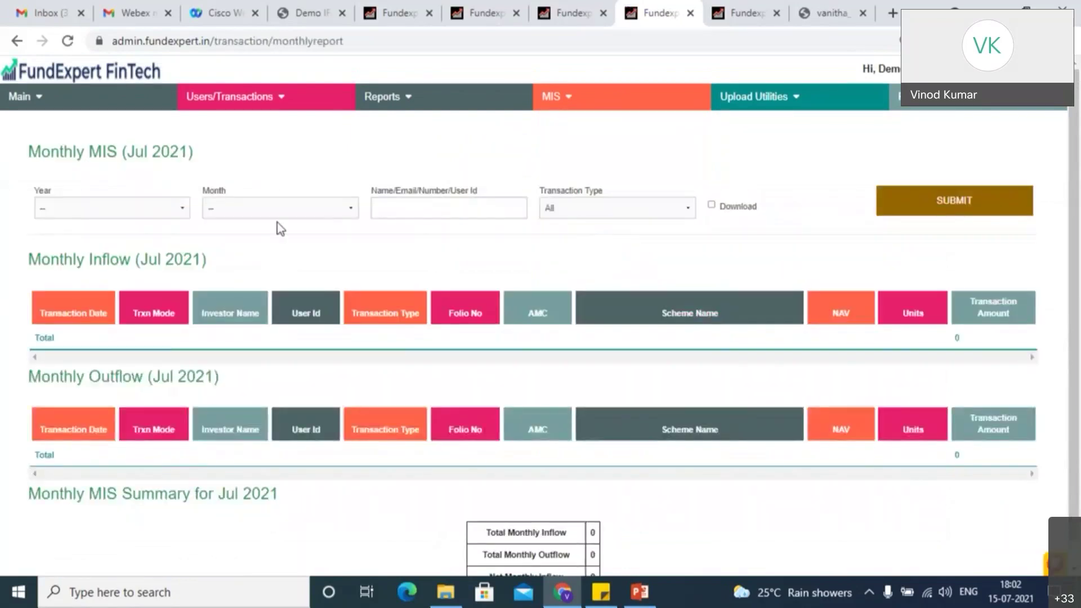
{"action": "left_click", "coordinate": [175, 215]}
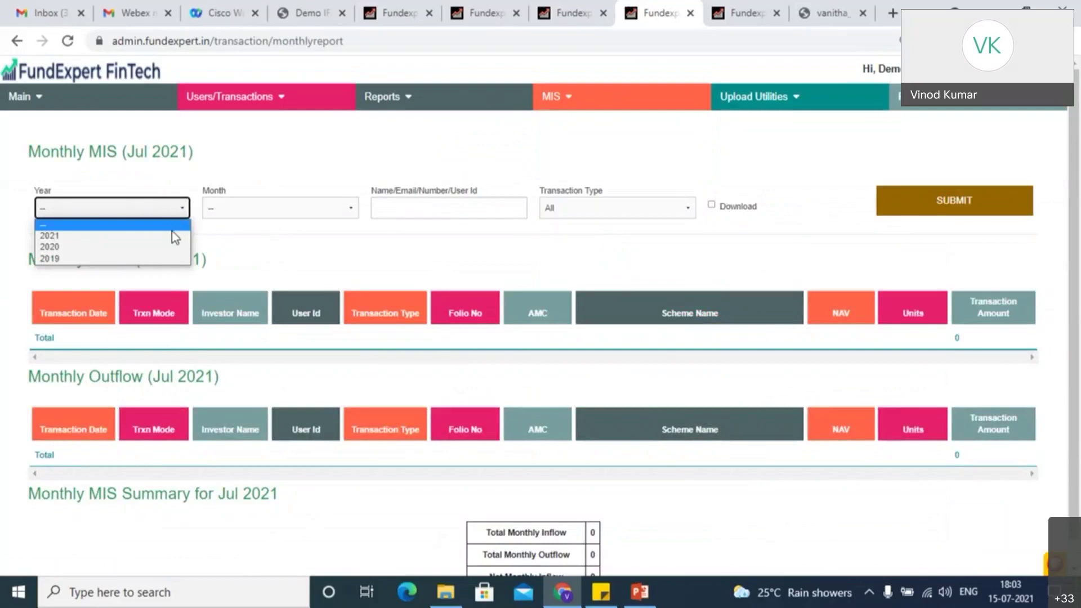
{"action": "left_click", "coordinate": [170, 237]}
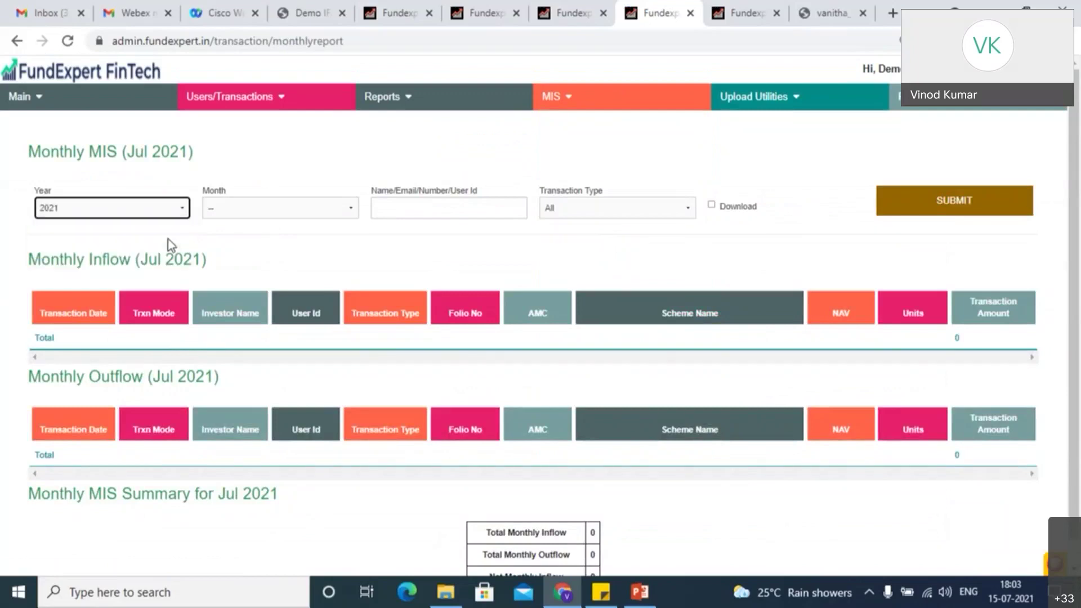
{"action": "left_click", "coordinate": [248, 209]}
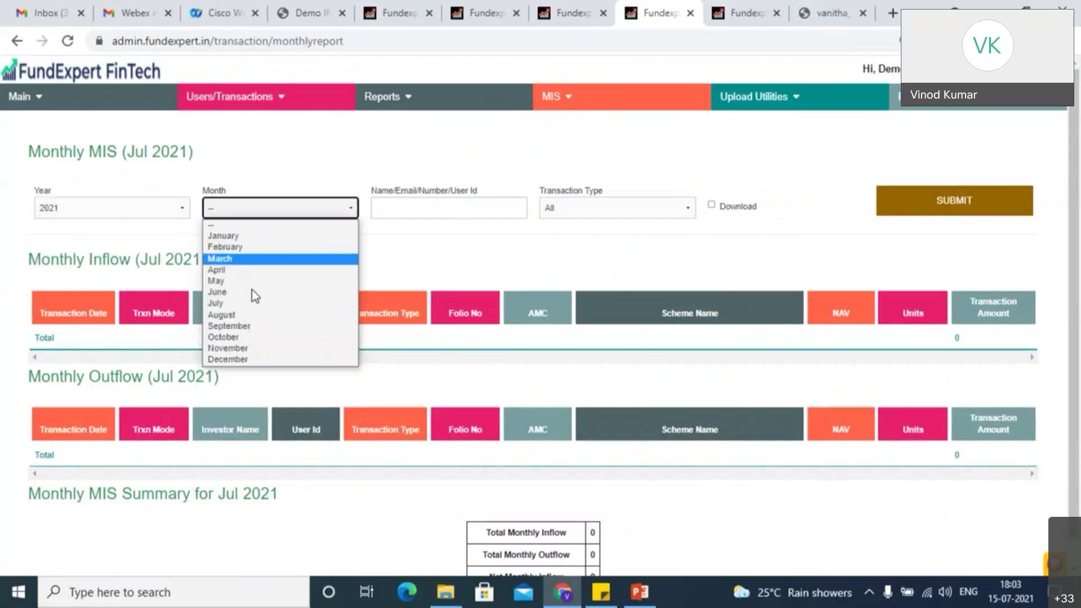
{"action": "left_click", "coordinate": [163, 211]}
{"action": "left_click", "coordinate": [150, 254]}
{"action": "left_click", "coordinate": [224, 215]}
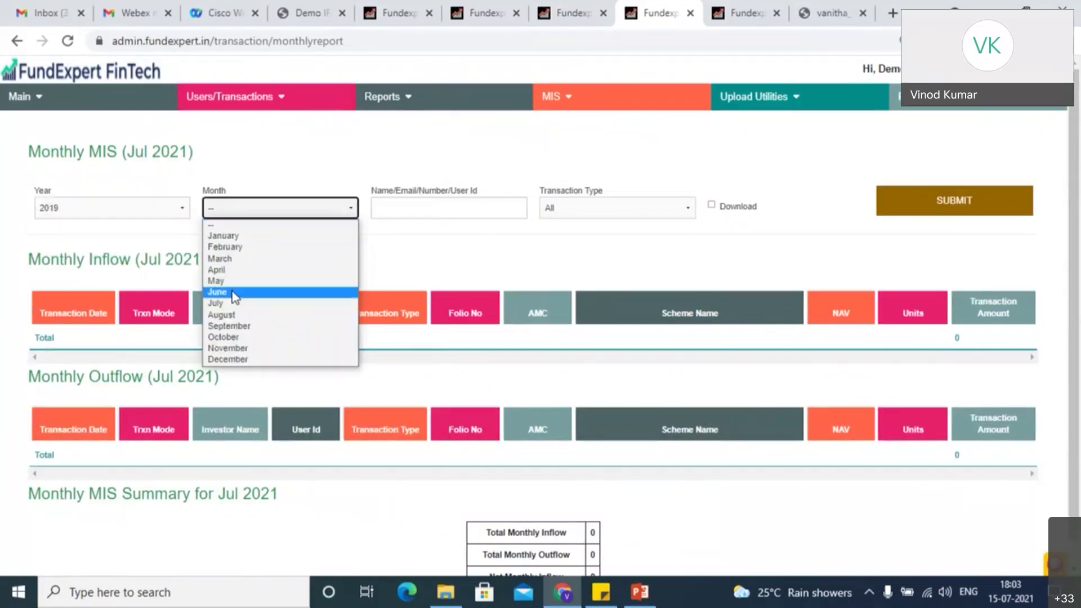
{"action": "left_click", "coordinate": [234, 282]}
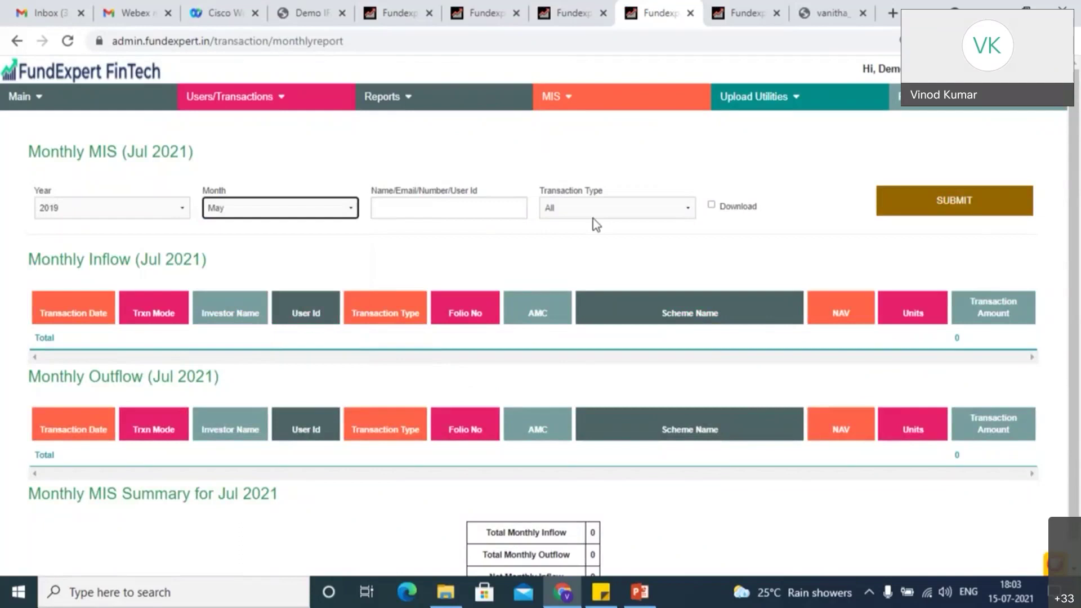
{"action": "left_click", "coordinate": [967, 210]}
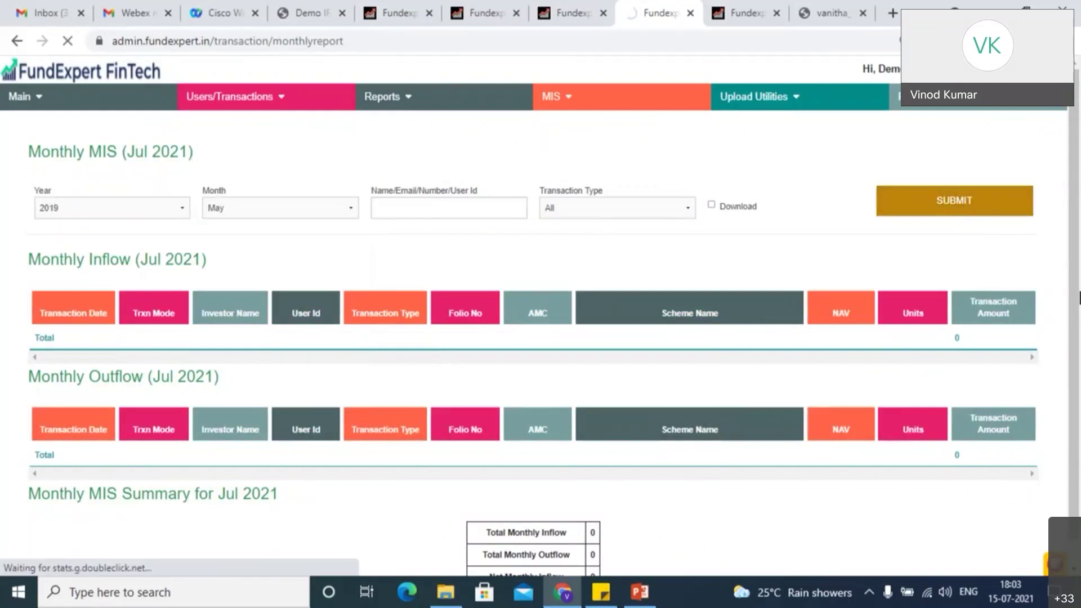
{"action": "scroll", "coordinate": [519, 344], "scroll_direction": "down", "scroll_amount": 1}
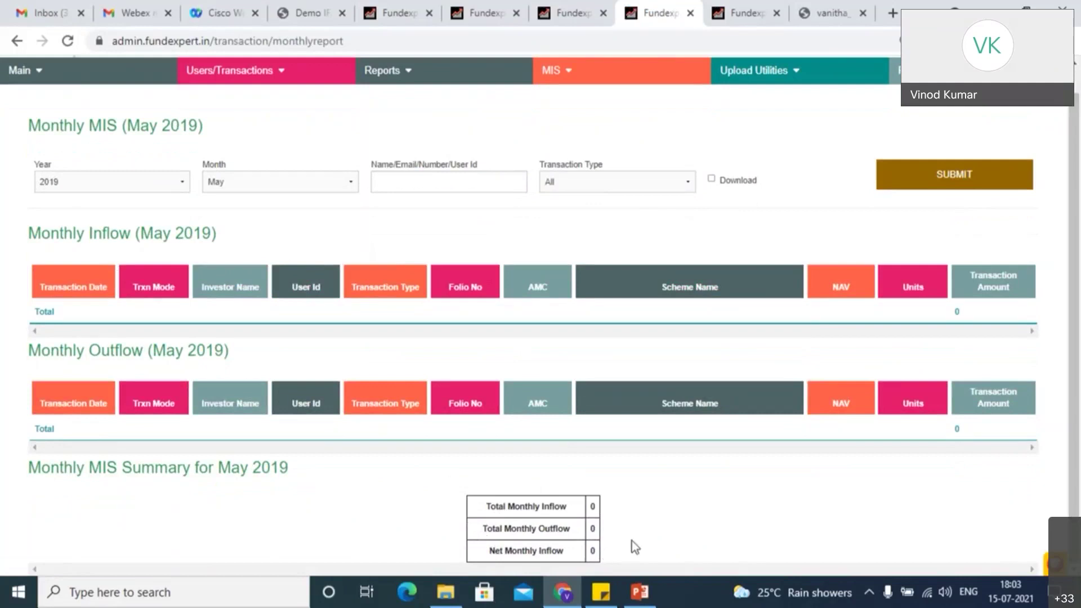
Fill in the Monthly MIS filters with transaction type Purchase and the client's name, and toggle the Download option on and off.
{"action": "left_click", "coordinate": [601, 185]}
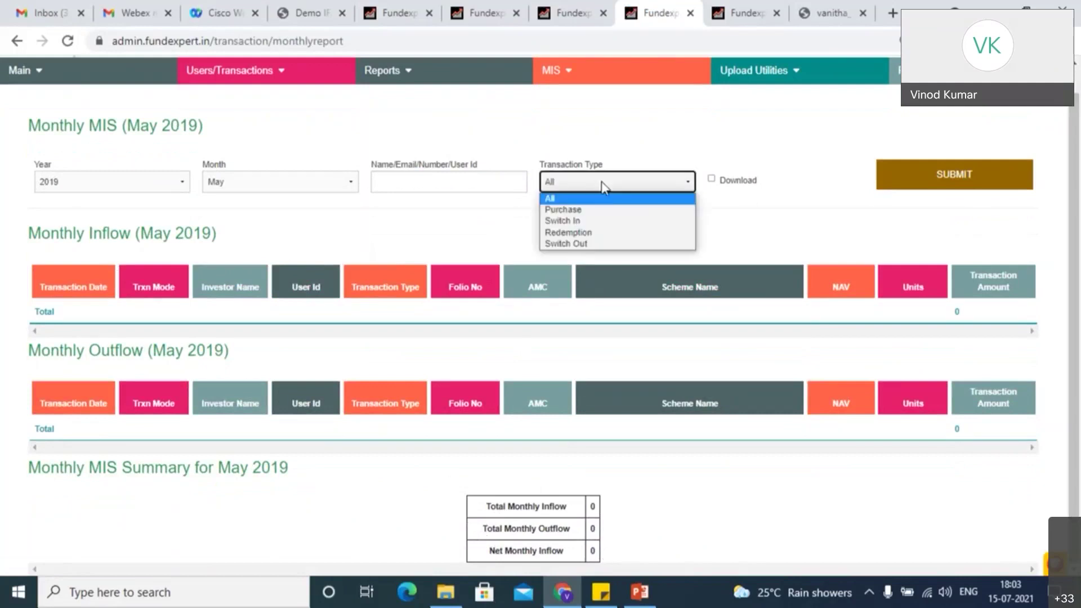
{"action": "left_click", "coordinate": [583, 209]}
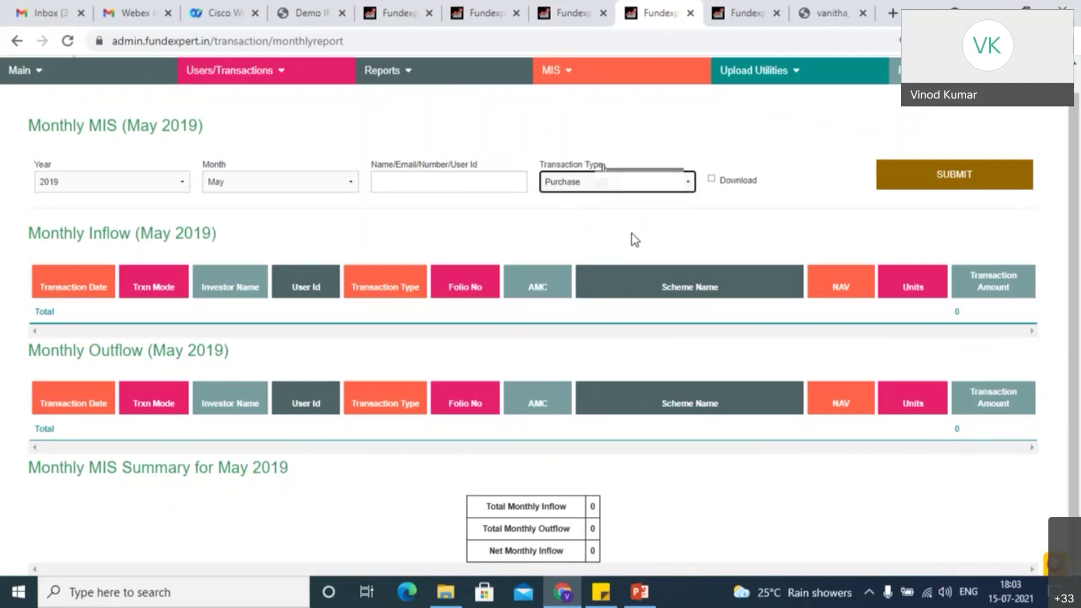
{"action": "left_click", "coordinate": [446, 177]}
{"action": "type", "text": "vanitha"}
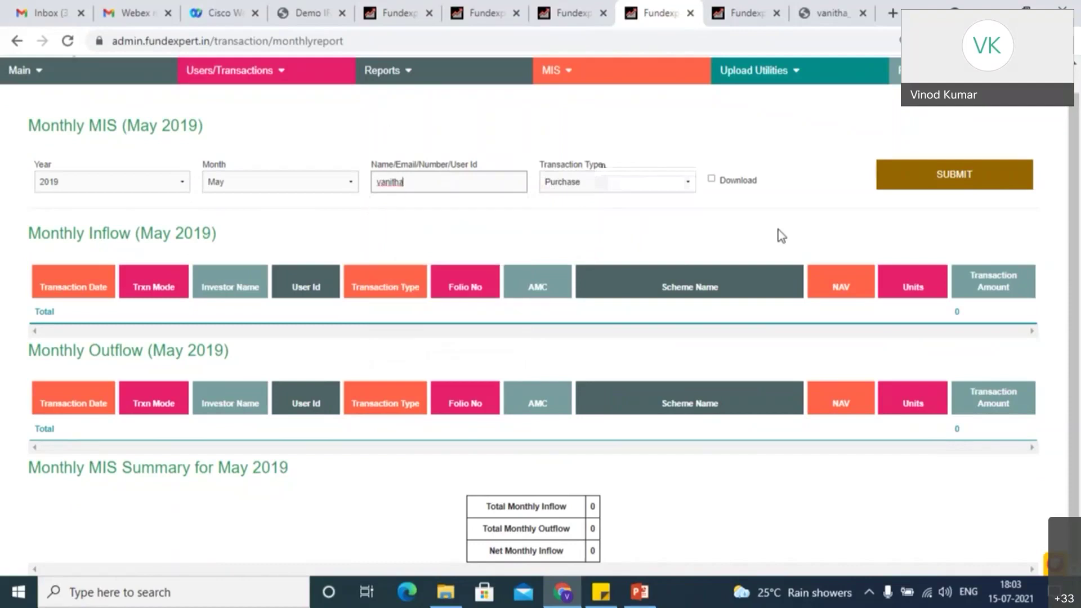
{"action": "left_click", "coordinate": [712, 180]}
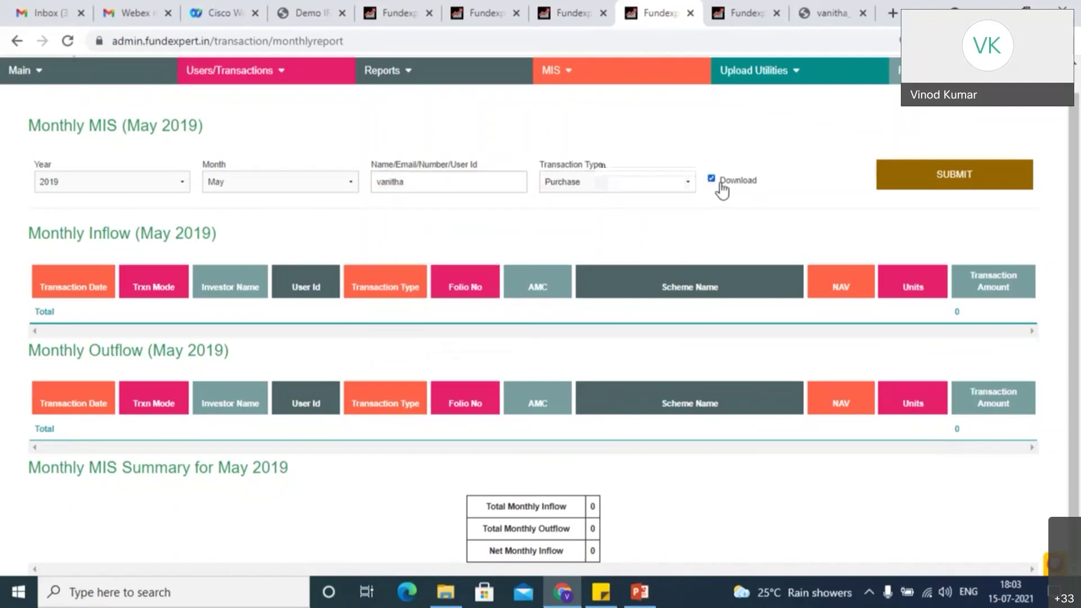
{"action": "left_click", "coordinate": [716, 182]}
Open the ELSS Opportunity report under Business Opportunity in MIS to view clients with remaining ELSS investment potential.
{"action": "mouse_move", "coordinate": [631, 83]}
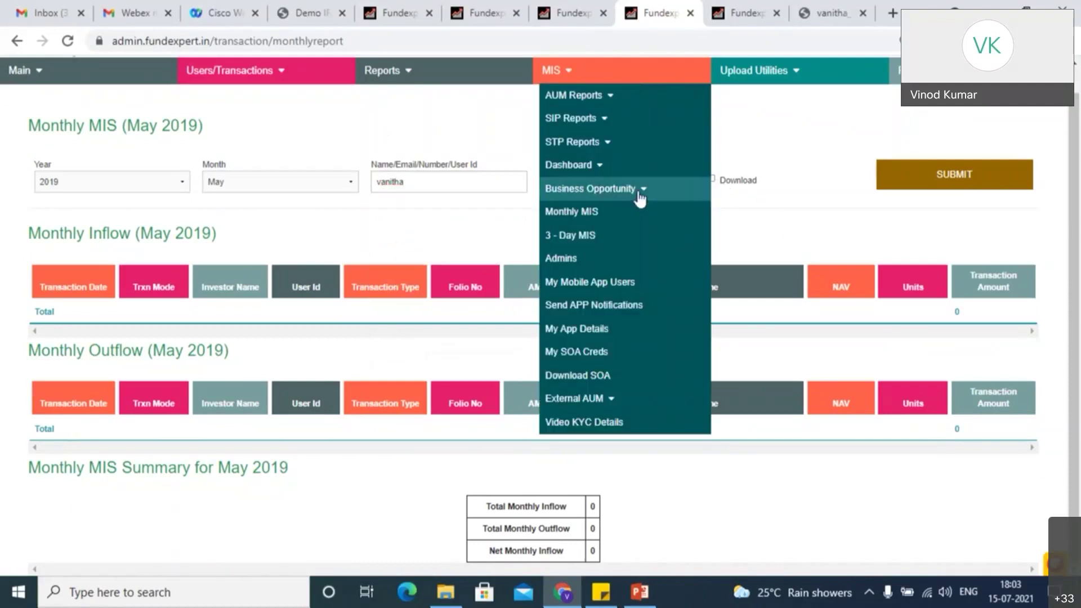
{"action": "left_click", "coordinate": [622, 191]}
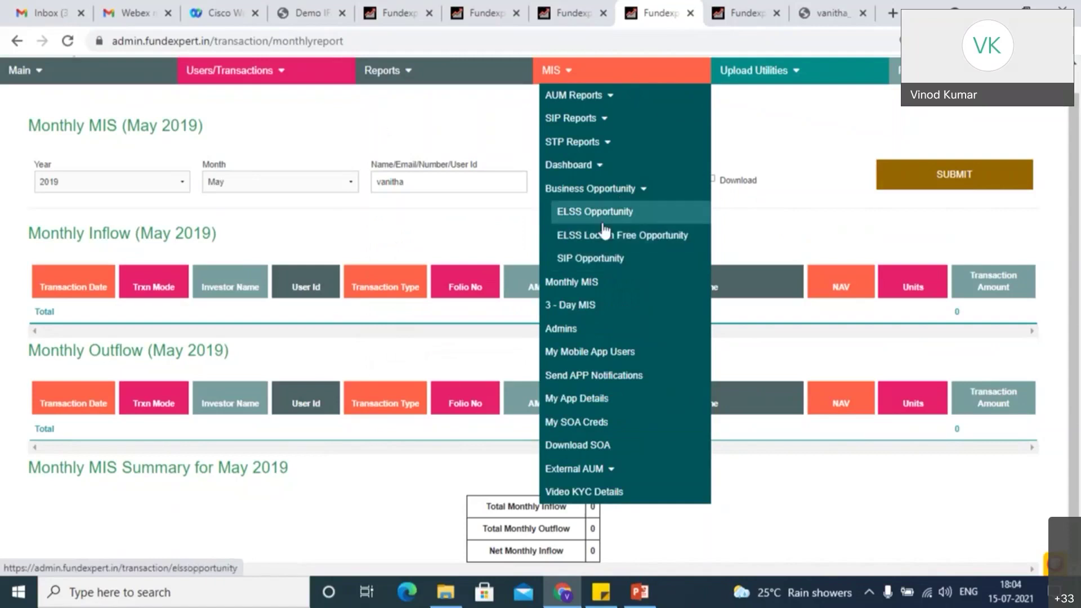
{"action": "left_click", "coordinate": [603, 213]}
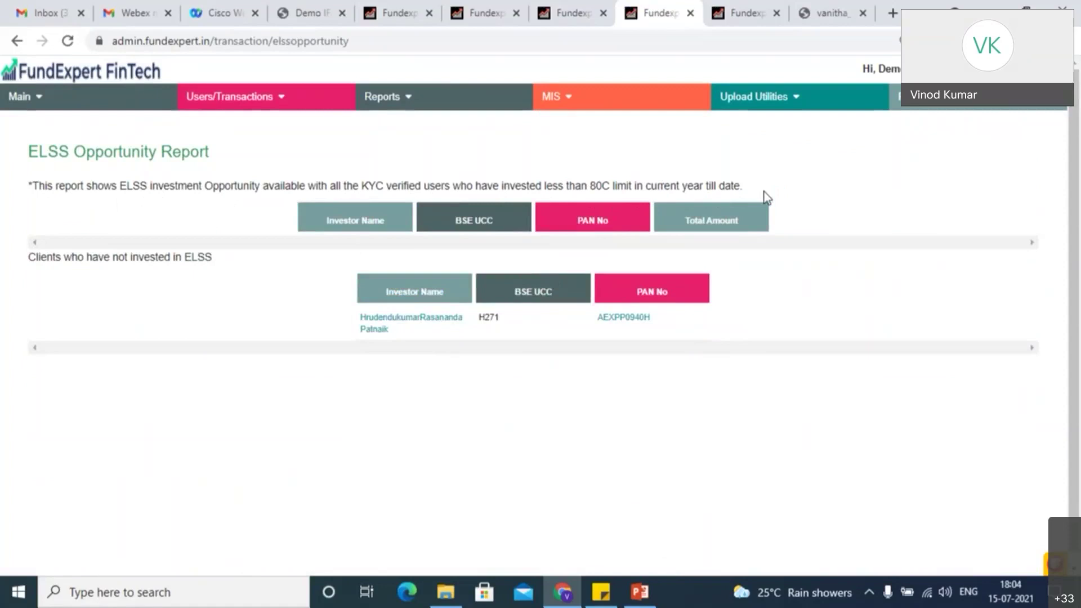
Open the ELSS Lock in Free Opportunity report and look through its internal and external holdings.
{"action": "left_click", "coordinate": [593, 98]}
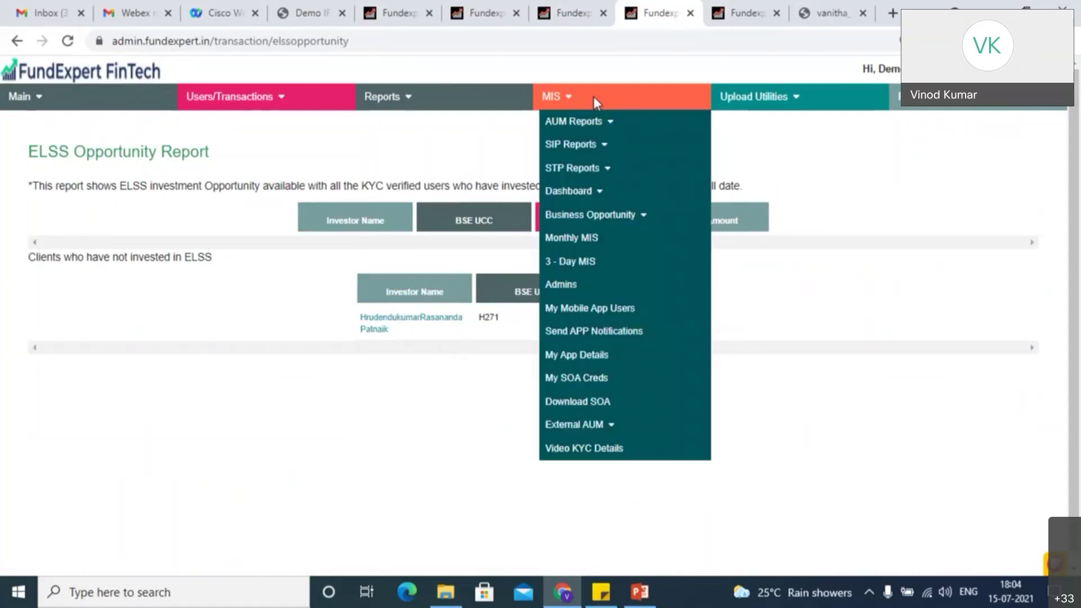
{"action": "left_click", "coordinate": [597, 216]}
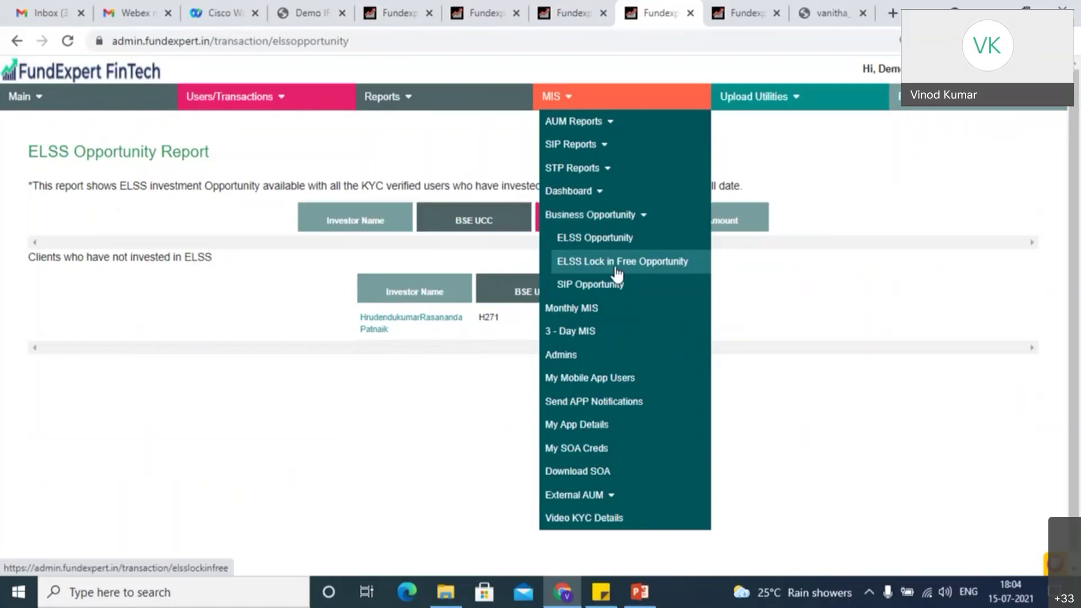
{"action": "left_click", "coordinate": [618, 274]}
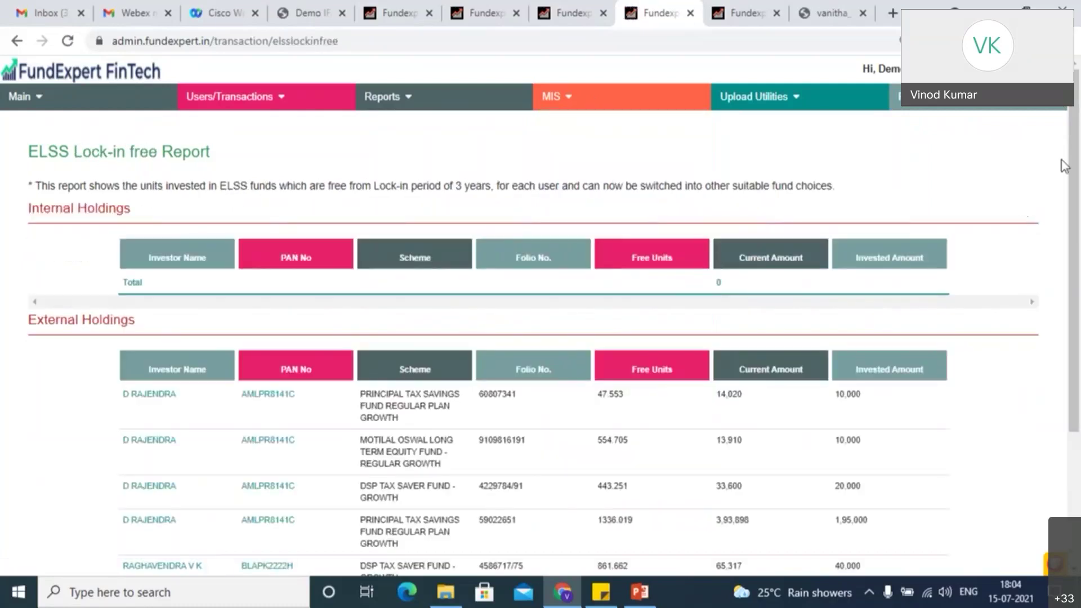
{"action": "left_click_drag", "start_coordinate": [1074, 160], "coordinate": [1078, 325]}
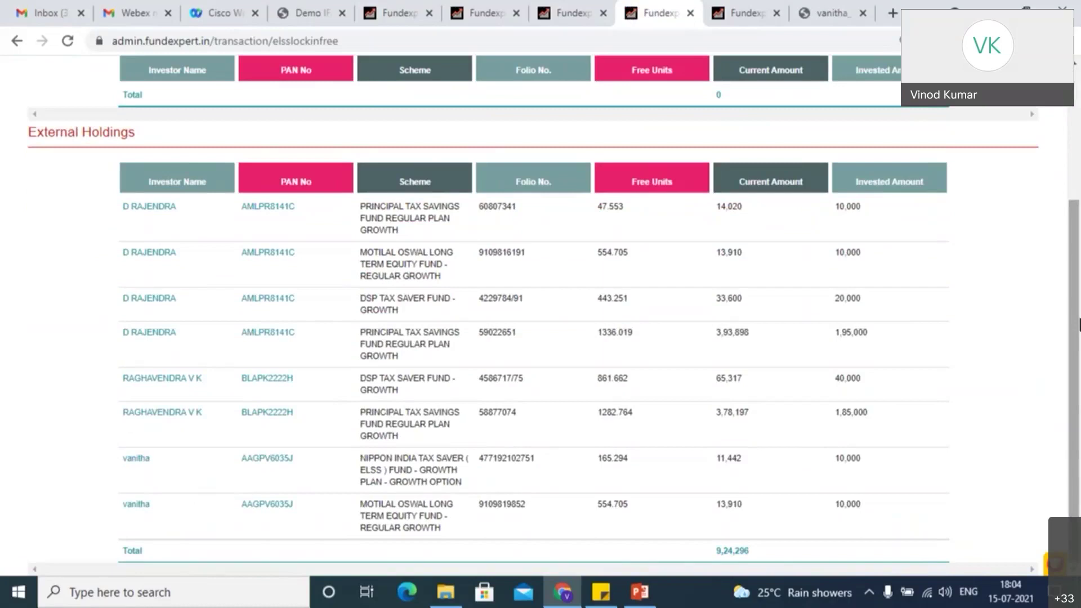
{"action": "scroll", "coordinate": [1076, 317], "scroll_direction": "up", "scroll_amount": 3}
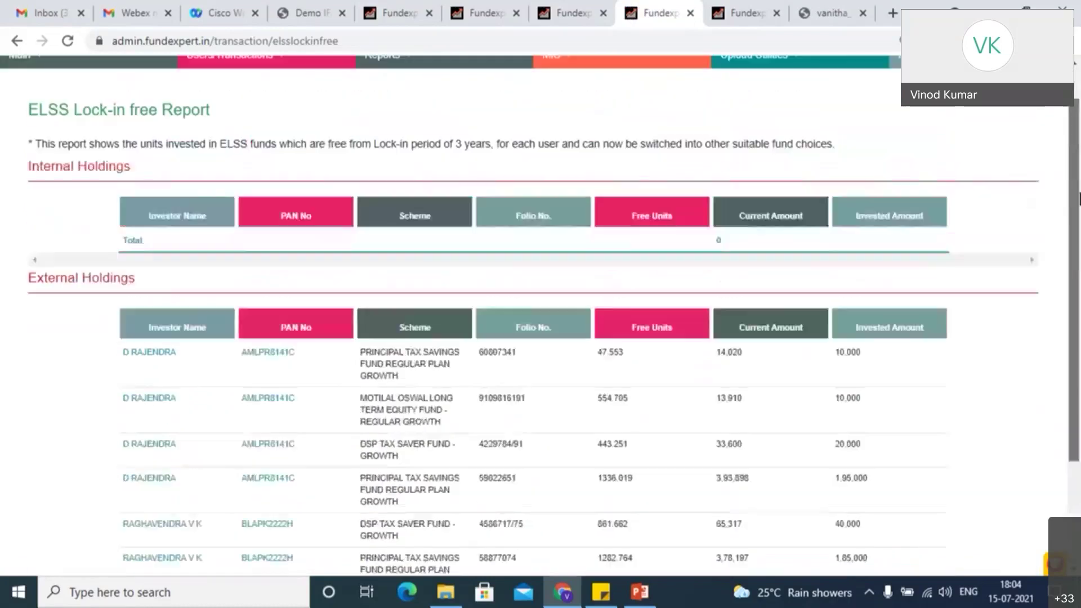
Try to open the SIP Opportunity report under Business Opportunity in MIS.
{"action": "left_click", "coordinate": [620, 99]}
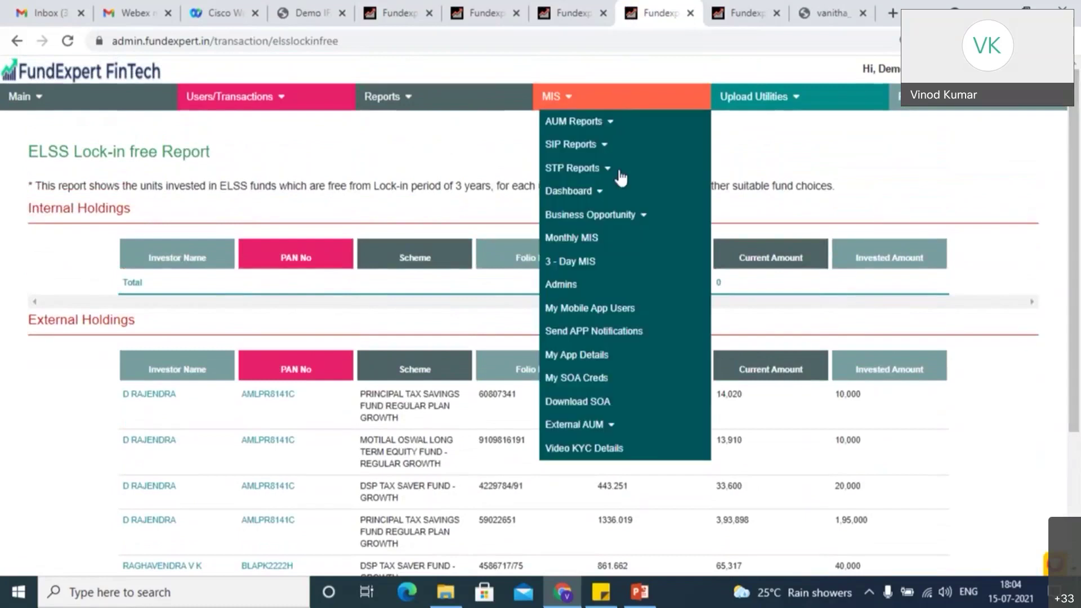
{"action": "left_click", "coordinate": [611, 220]}
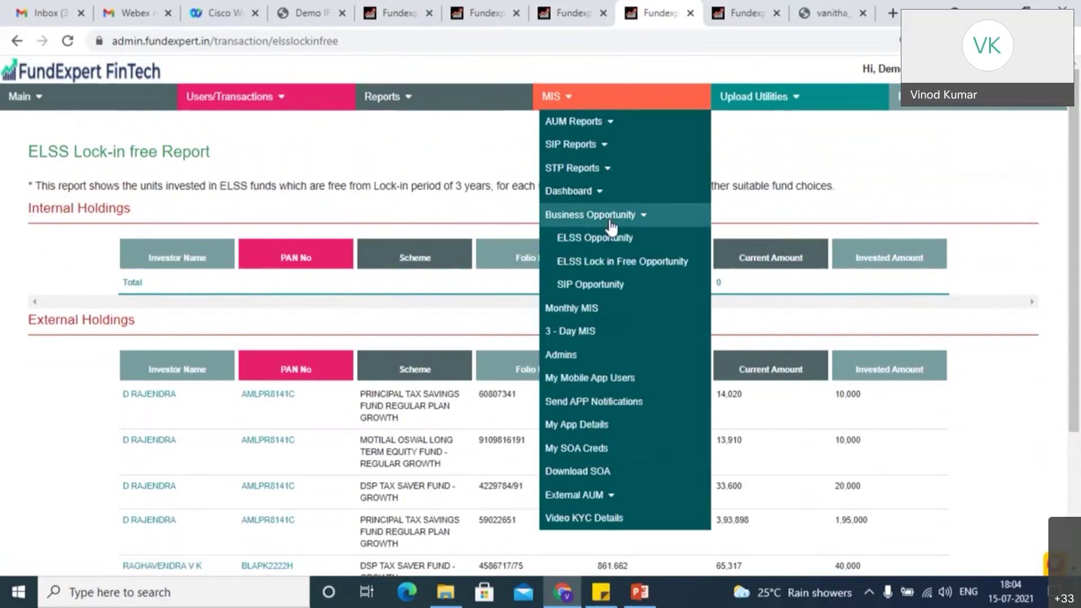
{"action": "left_click", "coordinate": [615, 285]}
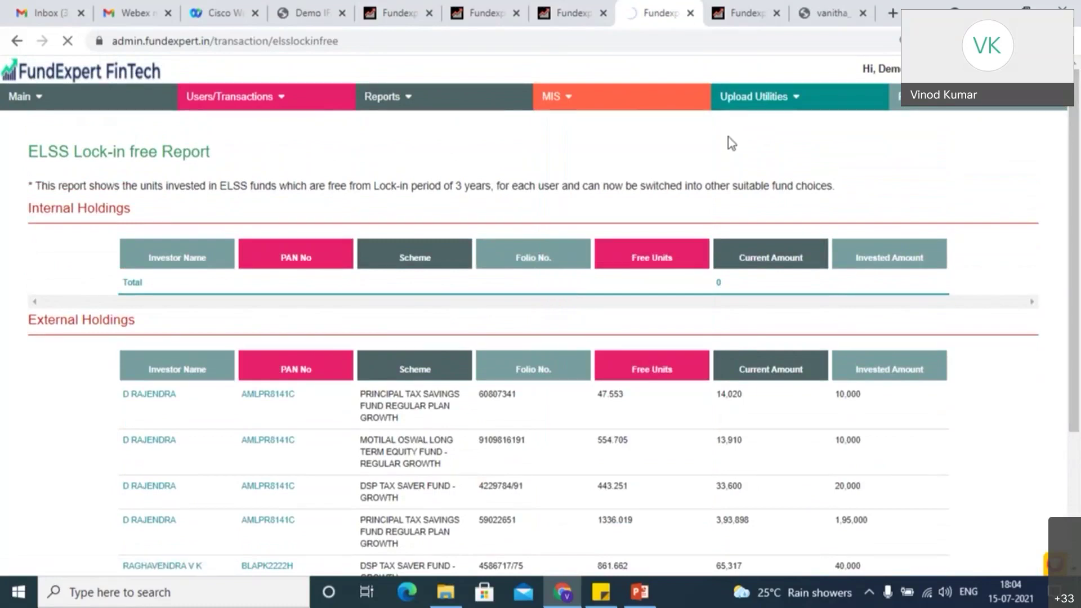
{"action": "mouse_move", "coordinate": [627, 99]}
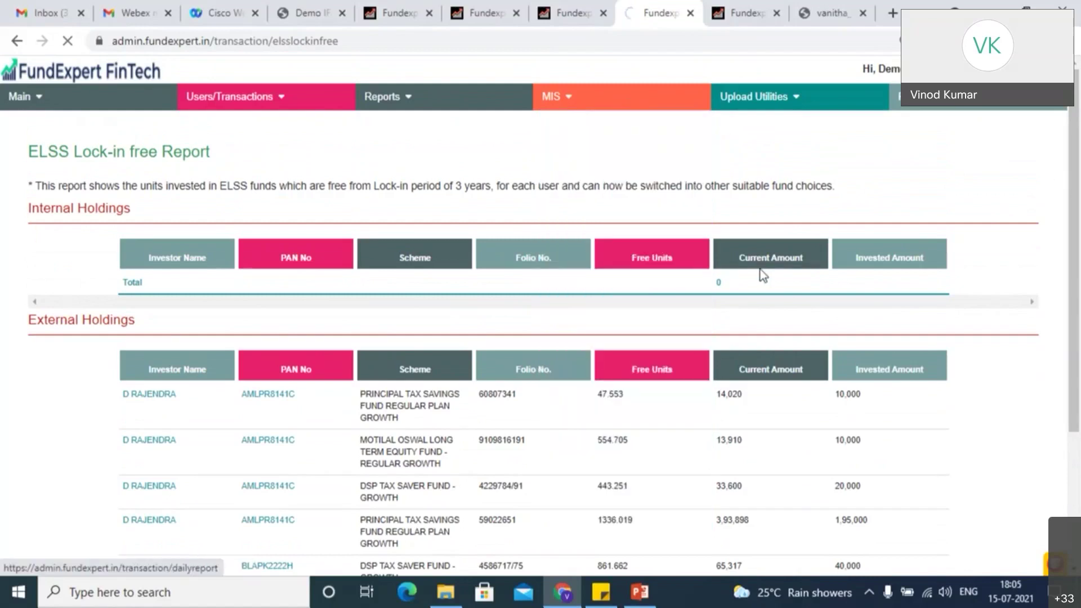
{"action": "scroll", "coordinate": [1080, 334], "scroll_direction": "down", "scroll_amount": 3}
{"action": "scroll", "coordinate": [1079, 334], "scroll_direction": "up", "scroll_amount": 3}
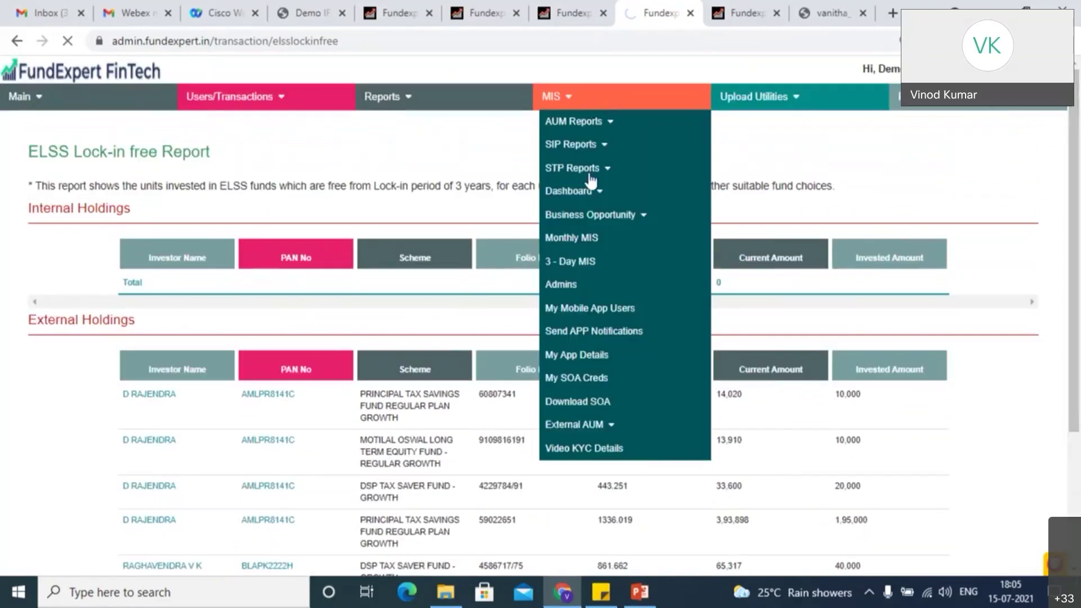
{"action": "mouse_move", "coordinate": [593, 193]}
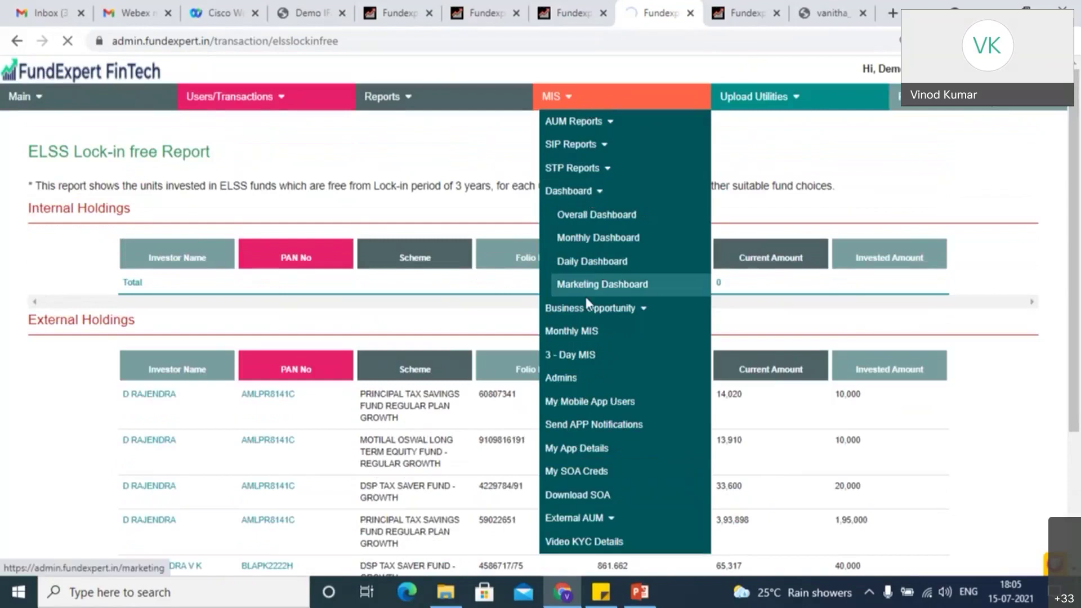
{"action": "mouse_move", "coordinate": [589, 309]}
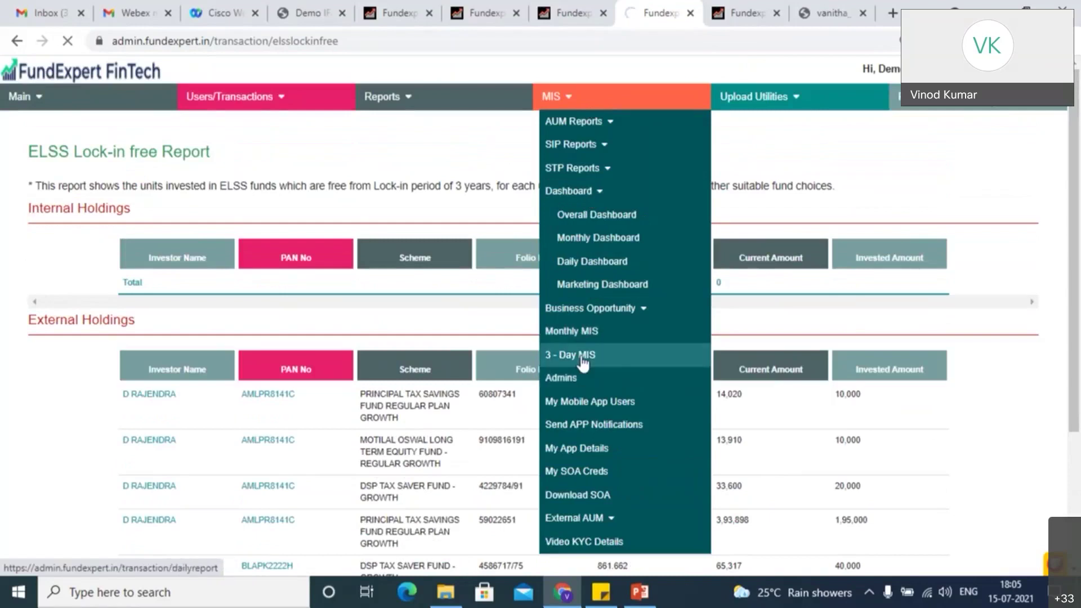
Switch to the other admin portal page showing the scheduler logs and open the 3 - Day MIS report to view its inflow, outflow and summary.
{"action": "left_click", "coordinate": [741, 12]}
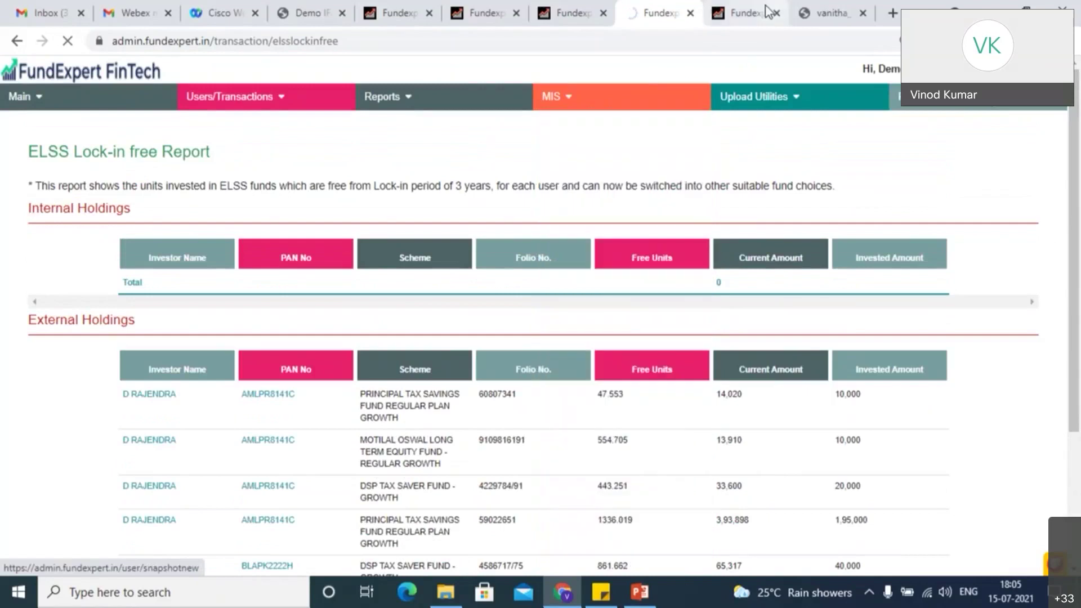
{"action": "left_click", "coordinate": [600, 109]}
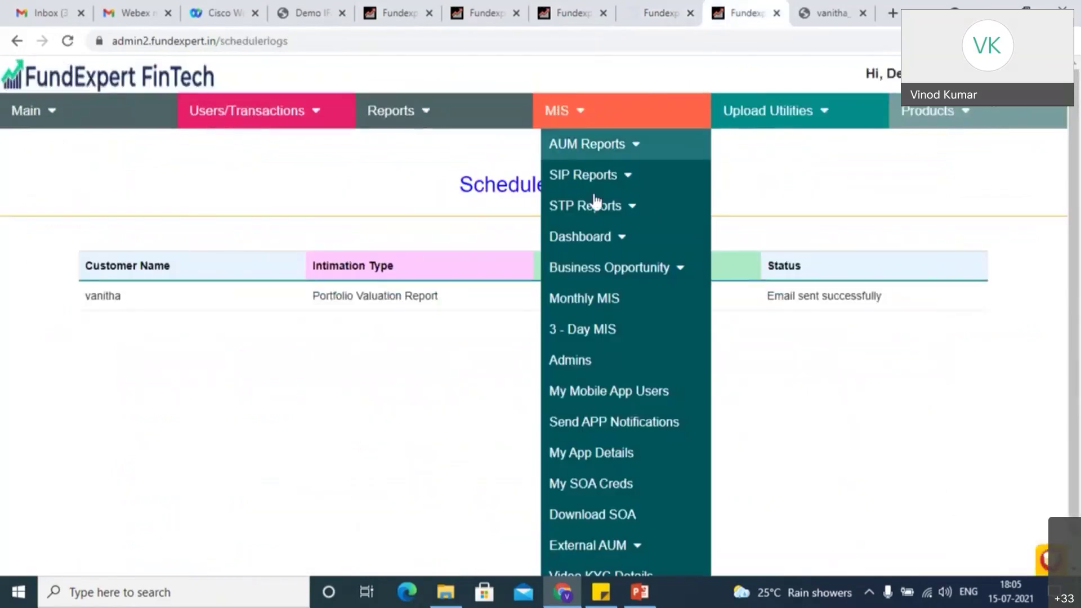
{"action": "left_click", "coordinate": [616, 326]}
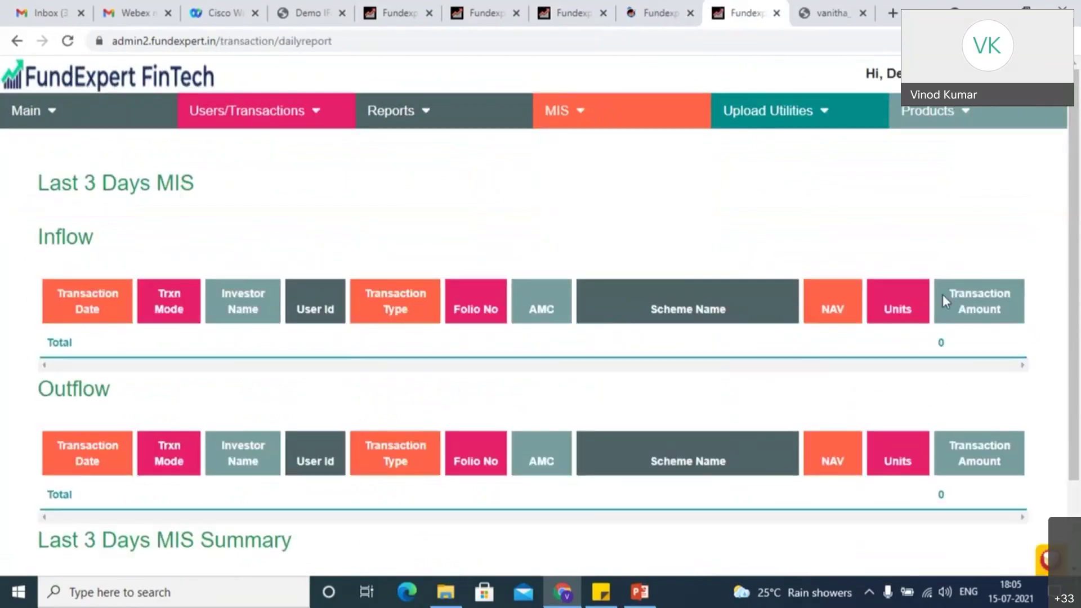
{"action": "scroll", "coordinate": [1078, 179], "scroll_direction": "down", "scroll_amount": 2}
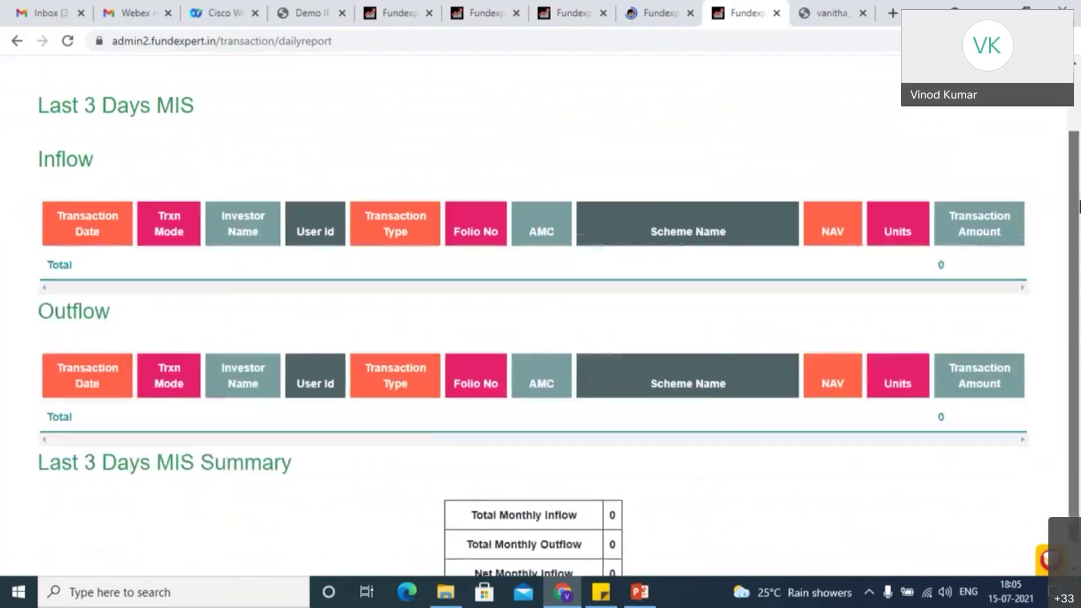
{"action": "scroll", "coordinate": [1073, 166], "scroll_direction": "up", "scroll_amount": 2}
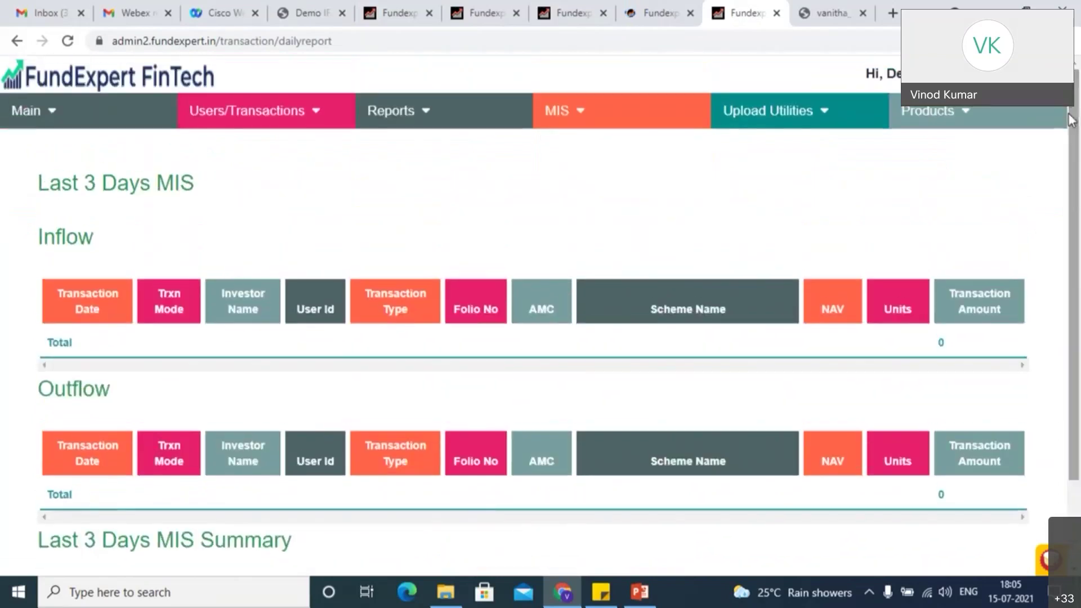
Open My Mobile App Users in MIS to view the list of clients using the mobile app.
{"action": "left_click", "coordinate": [644, 113]}
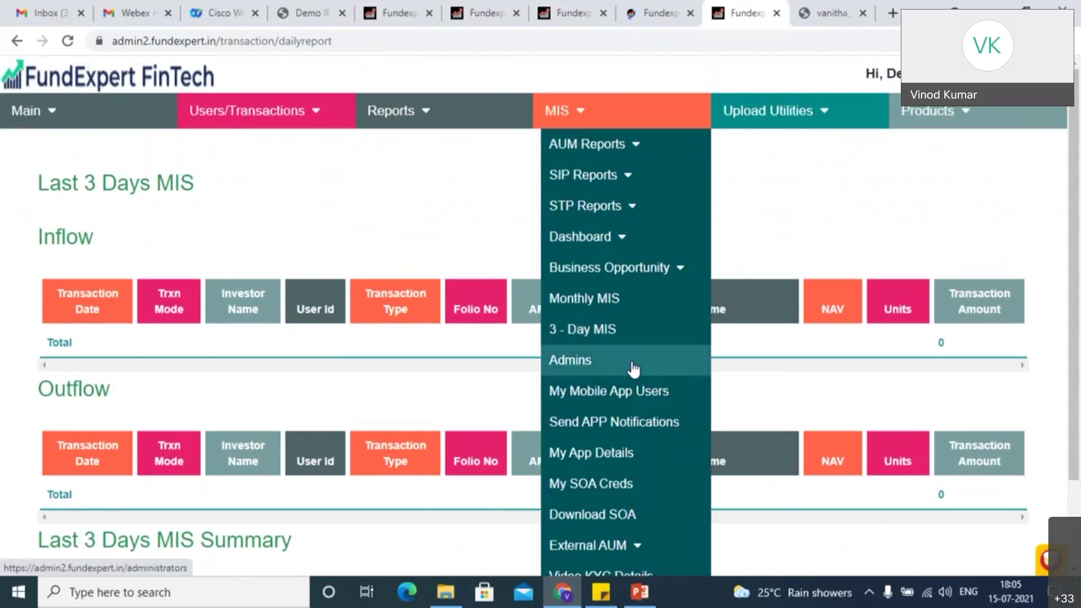
{"action": "left_click", "coordinate": [633, 398]}
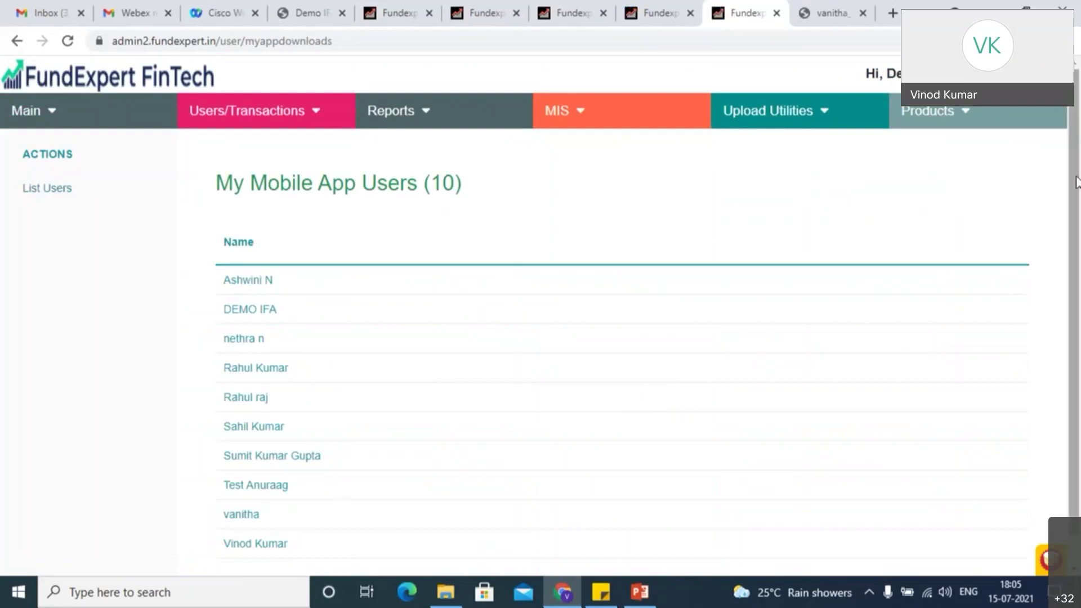
Open Send APP Notifications in MIS, enter the notification text "dhflashfdskjsfs" and turn on Send App Notification.
{"action": "left_click_drag", "start_coordinate": [1078, 220], "coordinate": [1078, 308]}
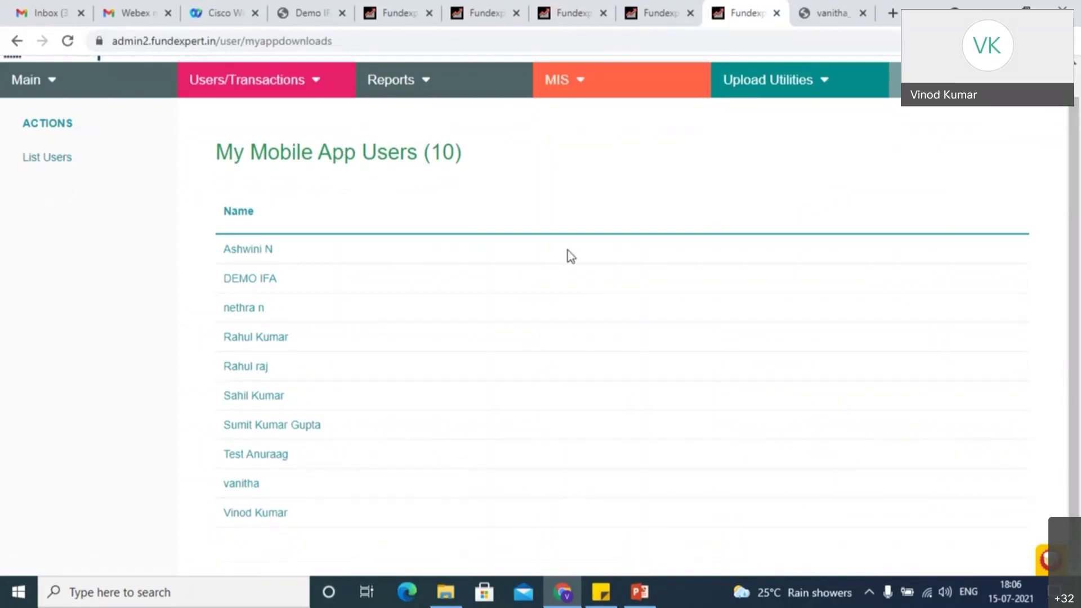
{"action": "left_click", "coordinate": [620, 89]}
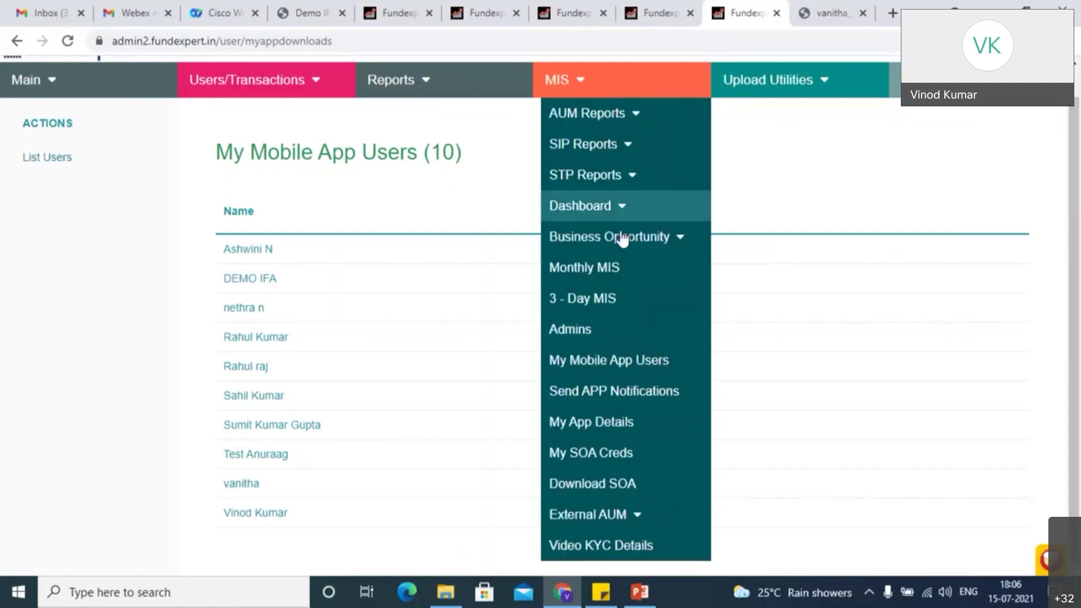
{"action": "left_click", "coordinate": [605, 403]}
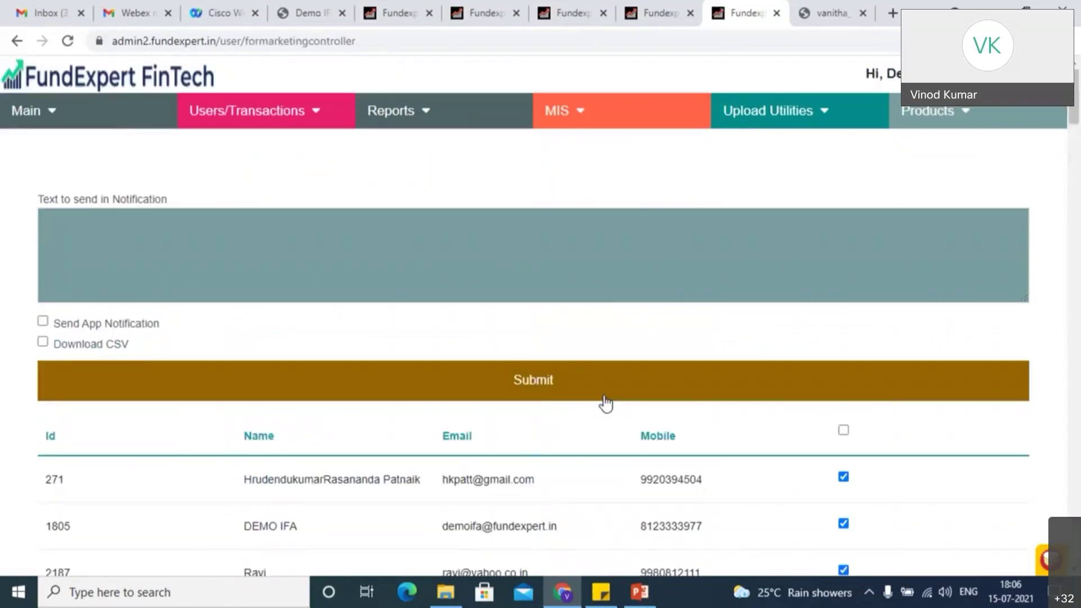
{"action": "left_click", "coordinate": [214, 268]}
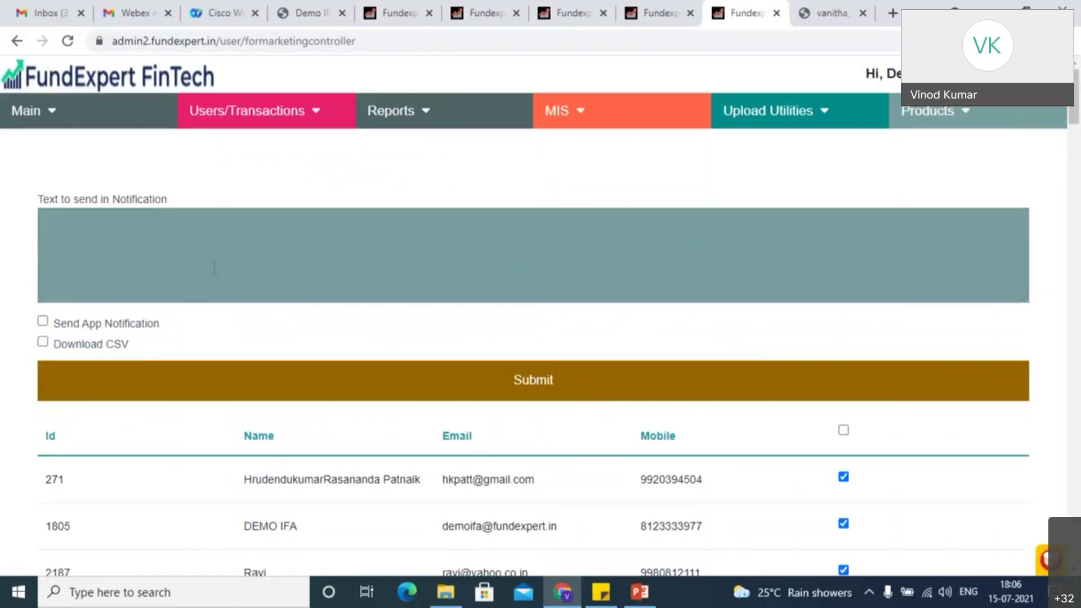
{"action": "type", "text": "dhflashfdskjsfs"}
{"action": "left_click", "coordinate": [43, 321]}
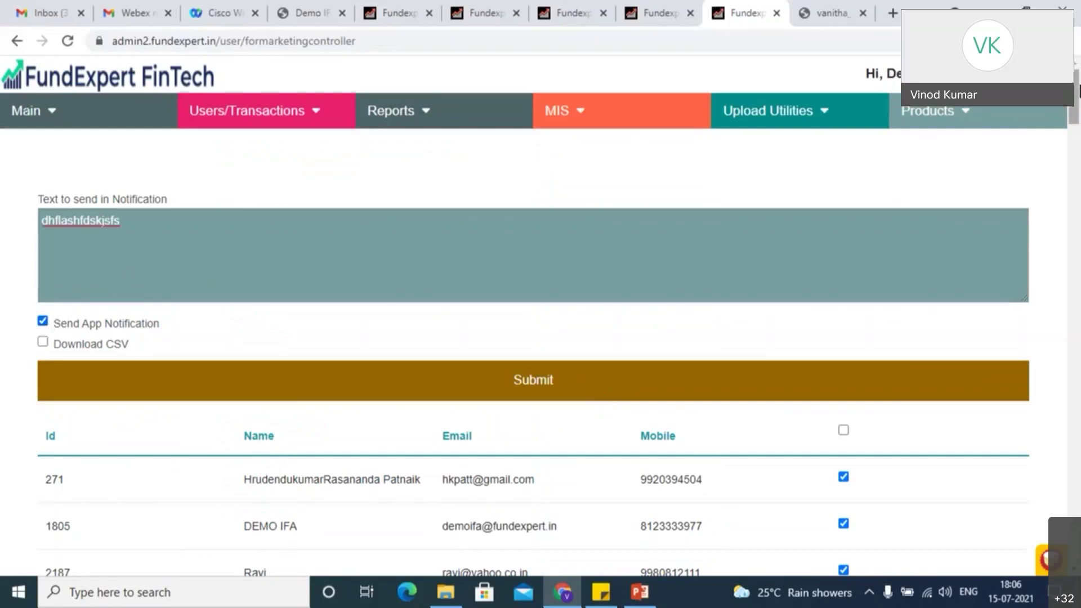
Clear the selection of all notification recipients and select only the first two clients in the list.
{"action": "scroll", "coordinate": [929, 198], "scroll_direction": "down", "scroll_amount": 5}
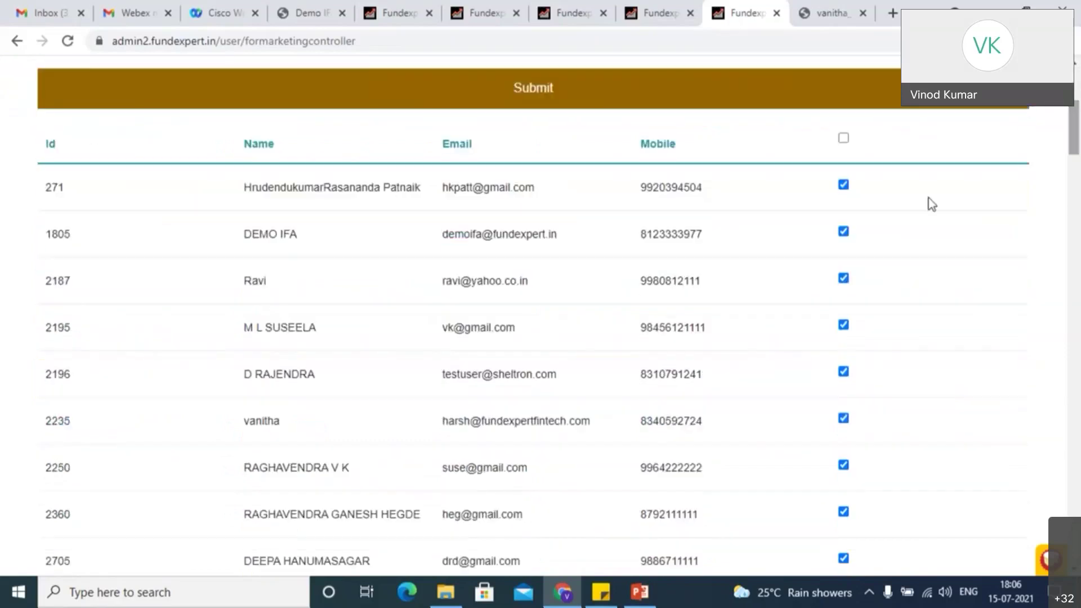
{"action": "left_click", "coordinate": [847, 140]}
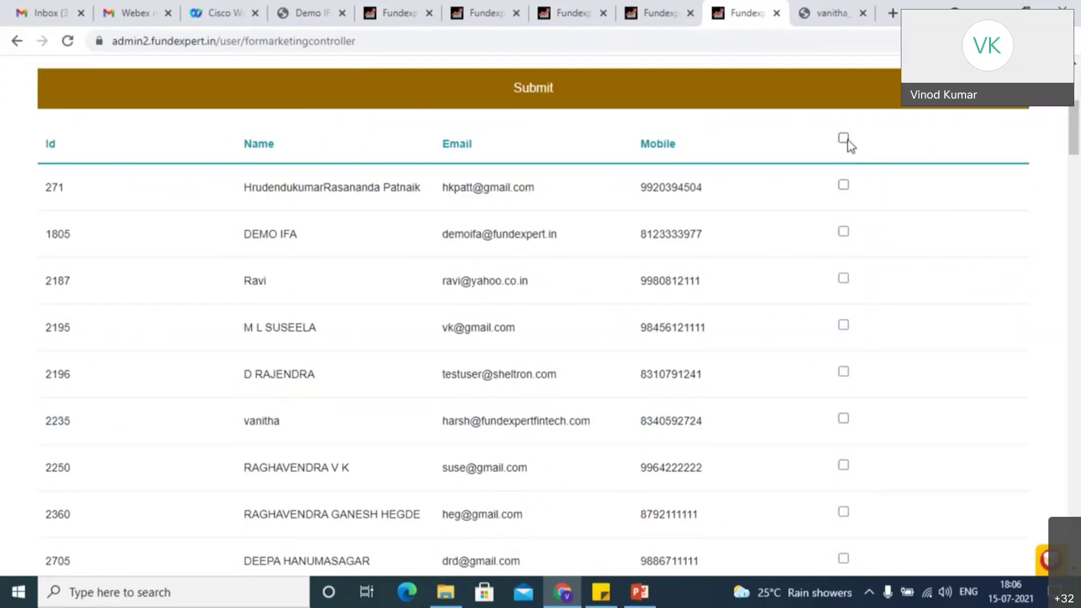
{"action": "left_click", "coordinate": [846, 186]}
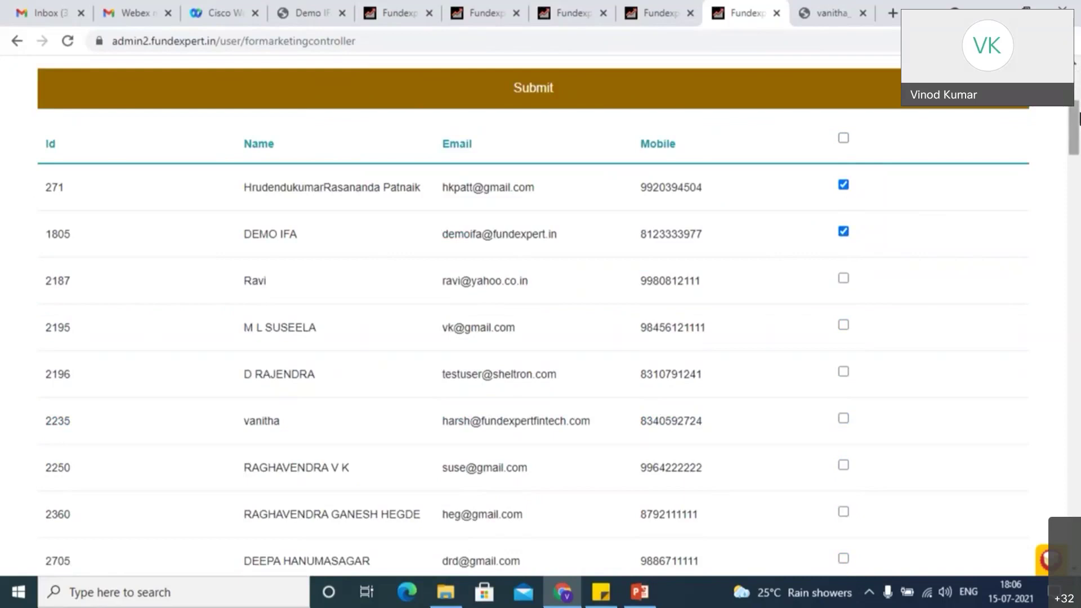
{"action": "scroll", "coordinate": [1079, 99], "scroll_direction": "up", "scroll_amount": 3}
{"action": "scroll", "coordinate": [1077, 66], "scroll_direction": "up", "scroll_amount": 2}
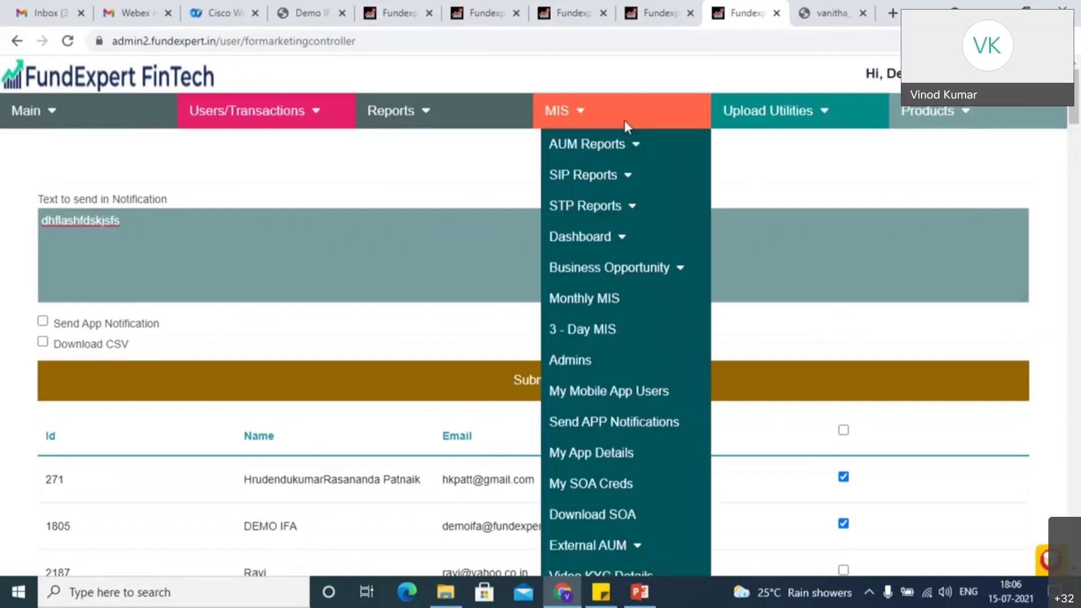
Open My App Details in MIS and look over the app's subtitle, tagline and UI theme.
{"action": "mouse_move", "coordinate": [628, 107]}
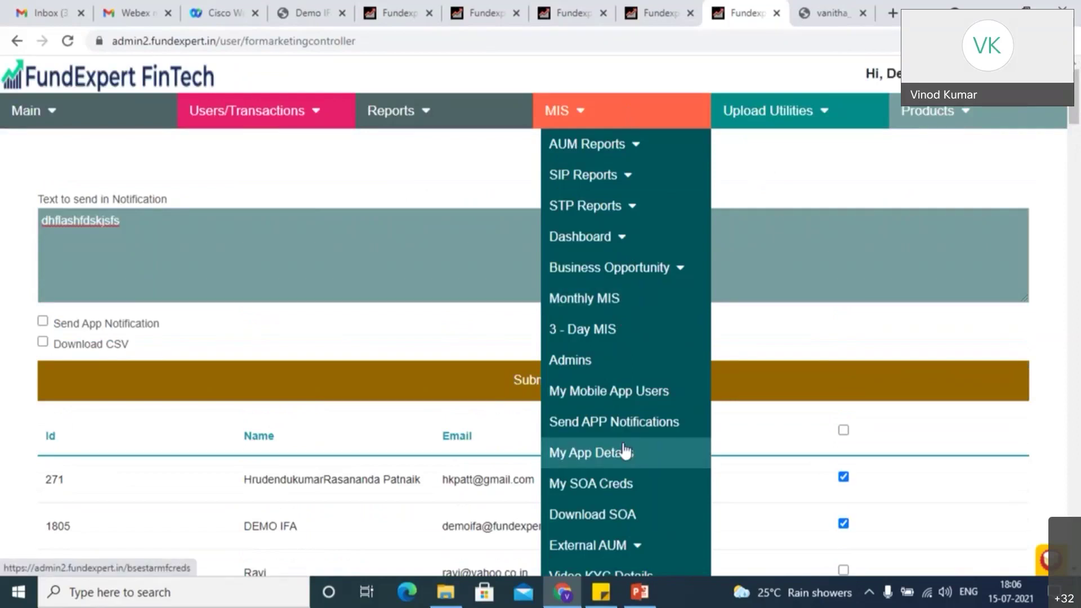
{"action": "scroll", "coordinate": [590, 134], "scroll_direction": "down", "scroll_amount": 1}
{"action": "scroll", "coordinate": [591, 134], "scroll_direction": "up", "scroll_amount": 1}
{"action": "mouse_move", "coordinate": [596, 96]}
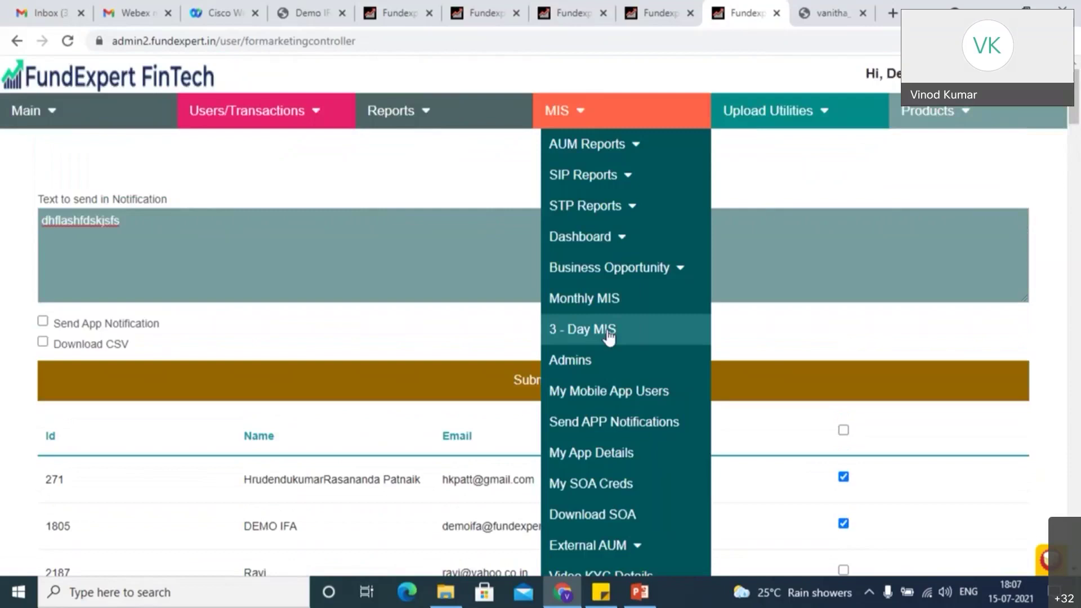
{"action": "left_click", "coordinate": [598, 461]}
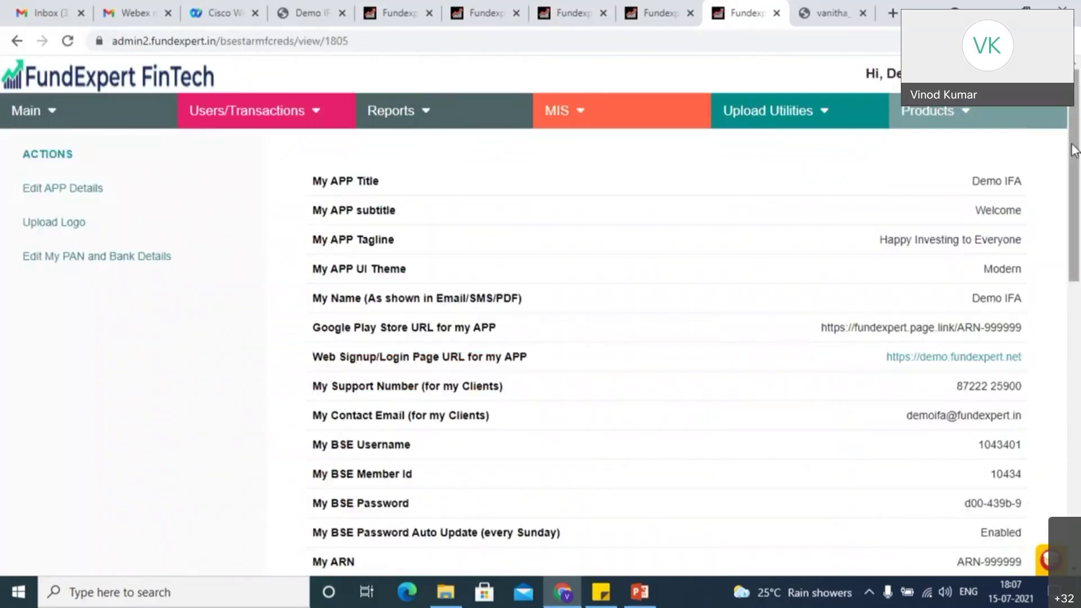
{"action": "left_click_drag", "start_coordinate": [1074, 148], "coordinate": [1079, 177]}
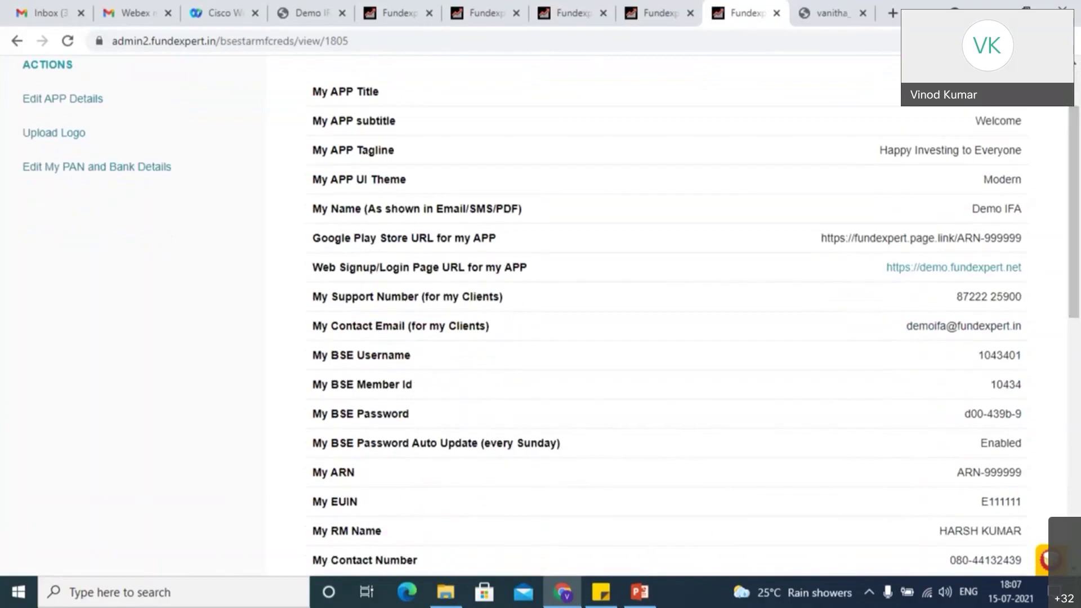
{"action": "double_click", "coordinate": [1005, 121]}
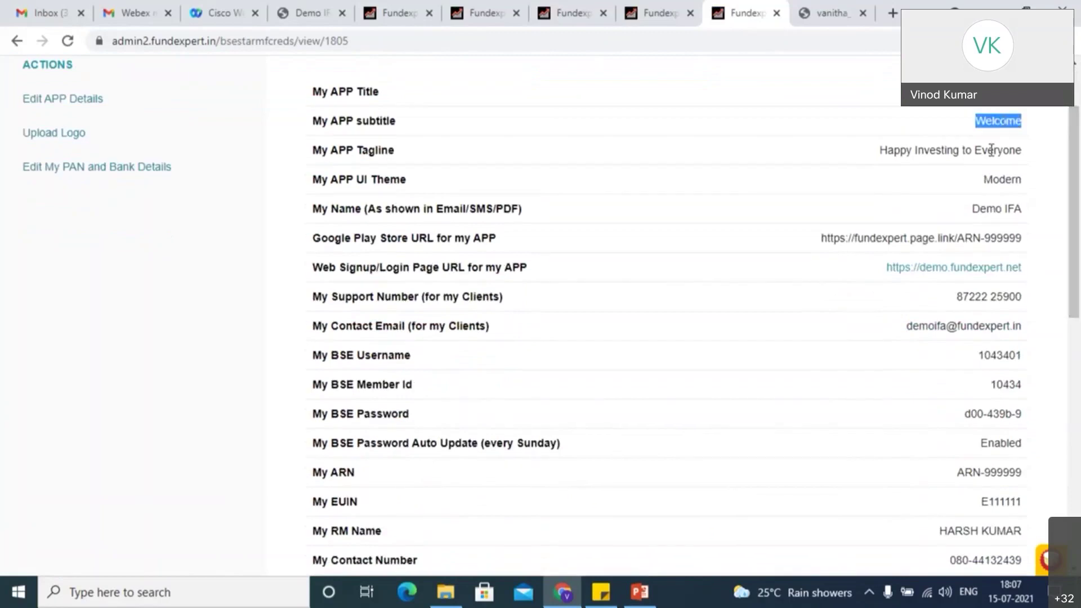
{"action": "triple_click", "coordinate": [992, 150]}
{"action": "double_click", "coordinate": [1002, 181]}
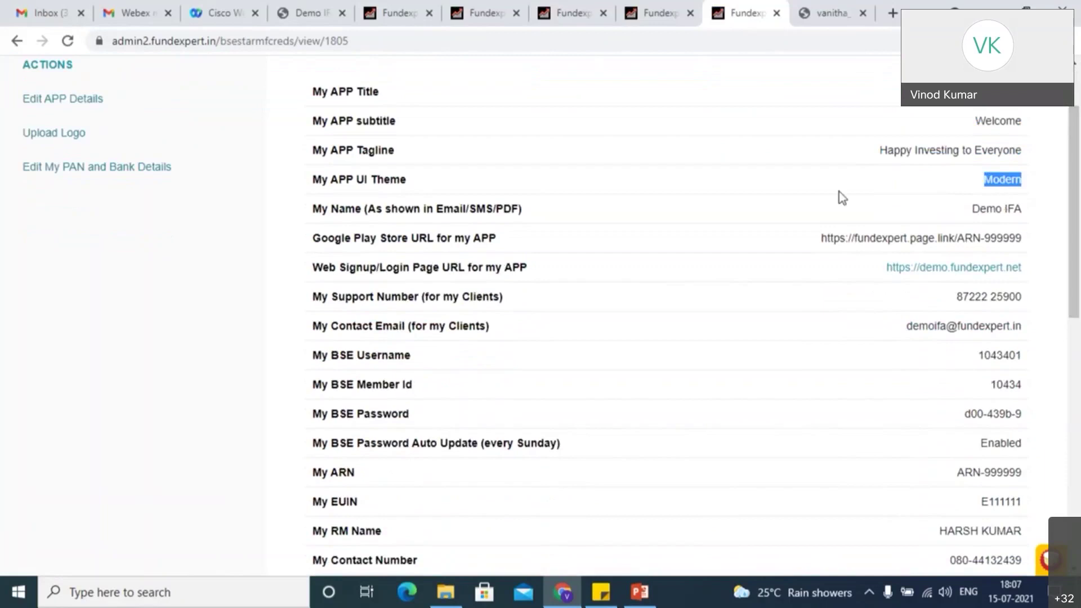
{"action": "left_click_drag", "start_coordinate": [1074, 234], "coordinate": [1074, 273]}
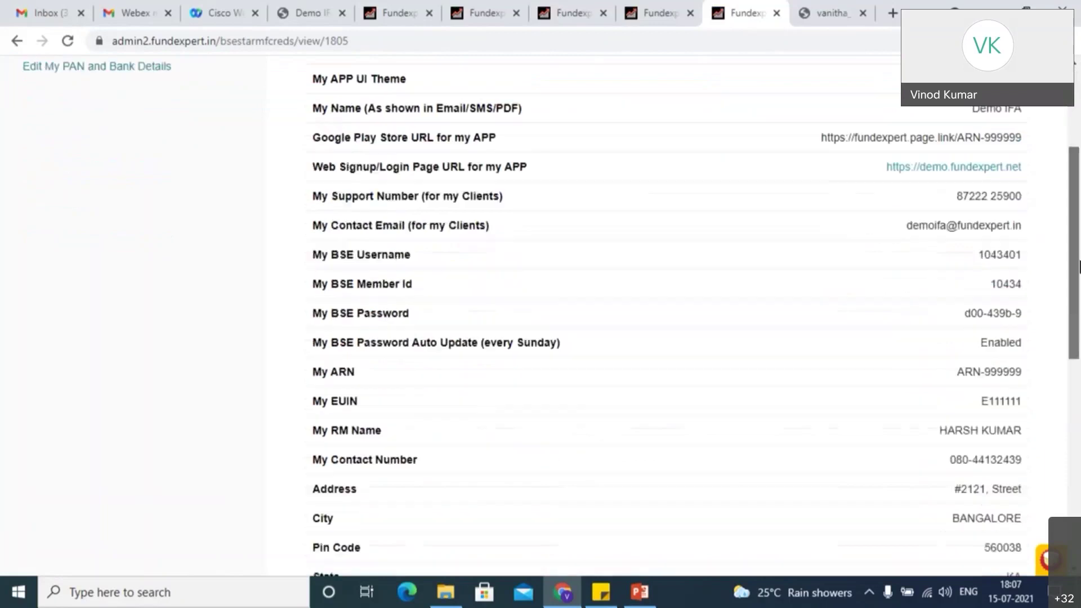
Examine the BSE username, BSE password and weekly BSE password auto-update entries in the app details.
{"action": "double_click", "coordinate": [994, 254]}
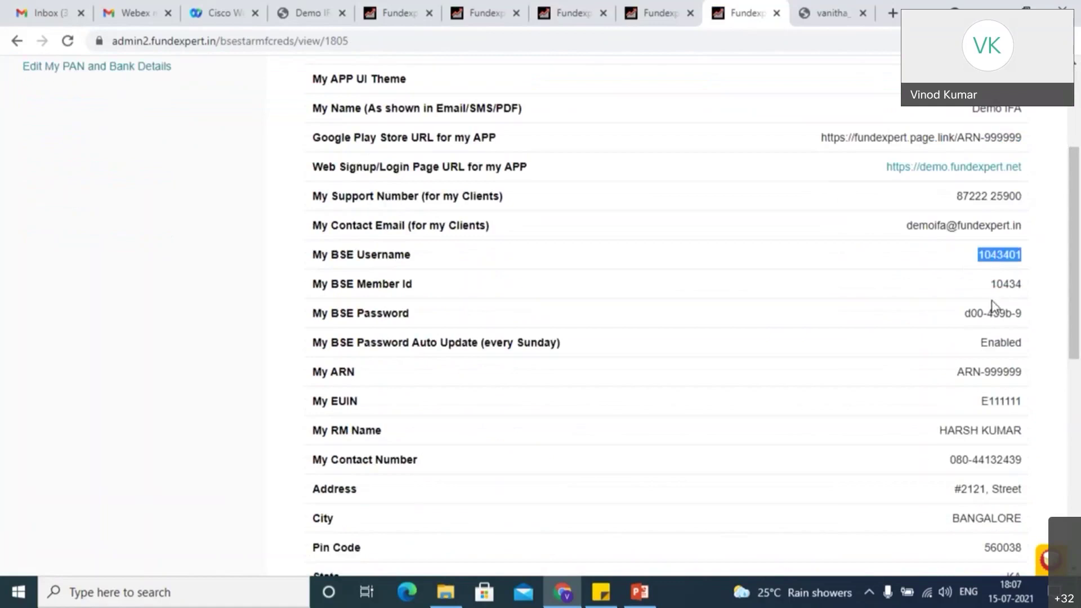
{"action": "triple_click", "coordinate": [992, 316]}
{"action": "double_click", "coordinate": [994, 345]}
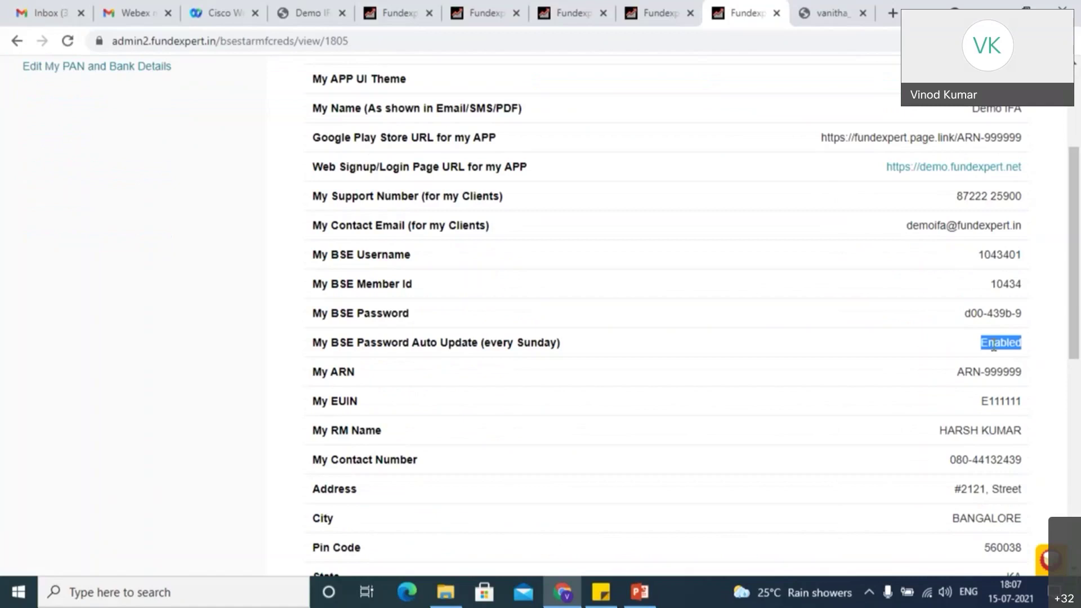
{"action": "left_click", "coordinate": [927, 329]}
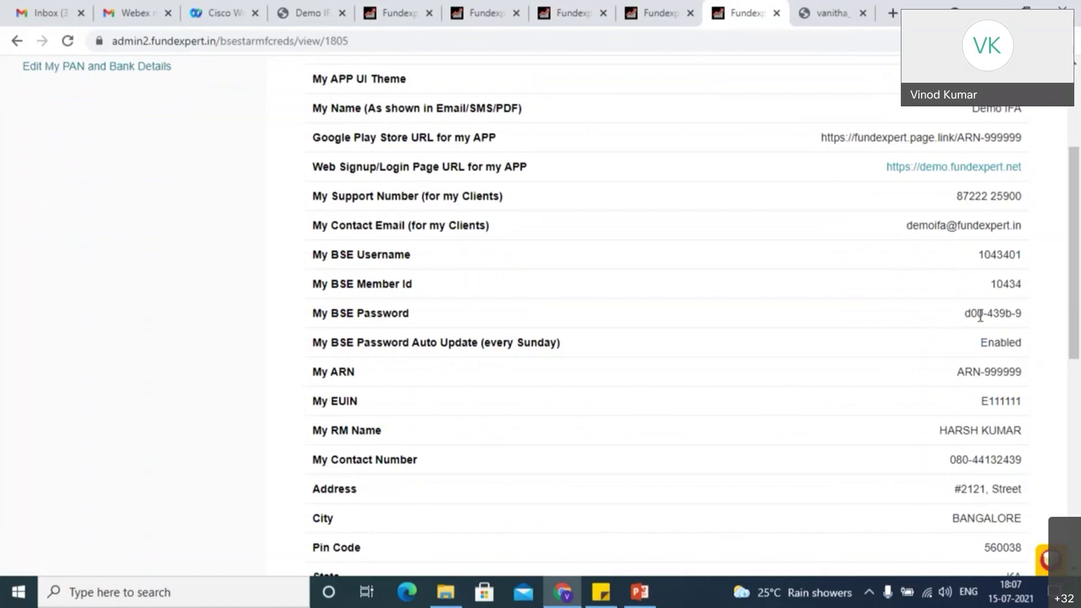
{"action": "triple_click", "coordinate": [980, 316]}
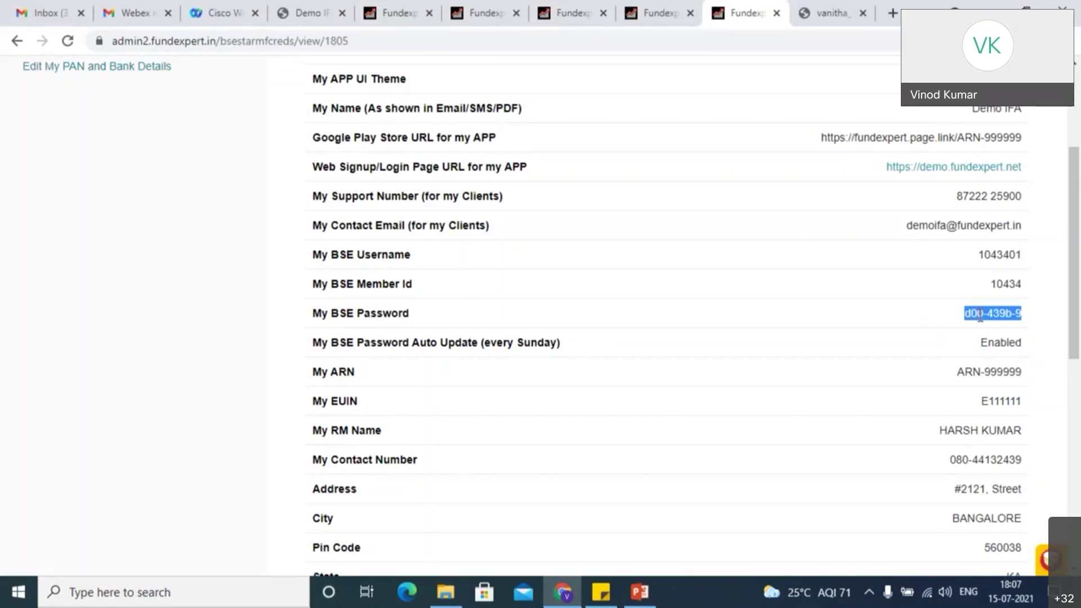
{"action": "double_click", "coordinate": [1004, 255]}
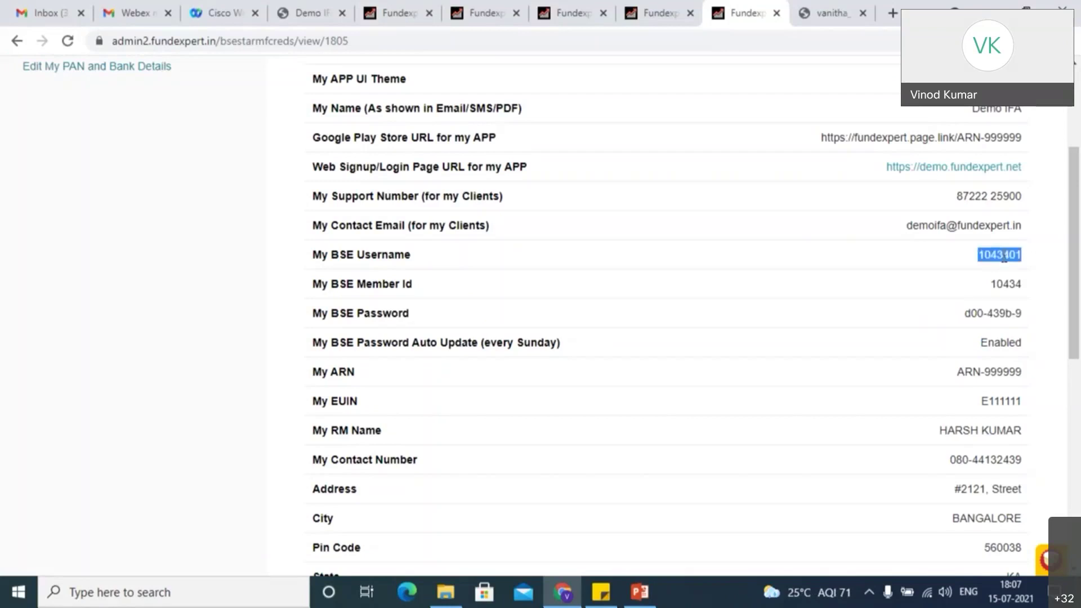
{"action": "triple_click", "coordinate": [1004, 309]}
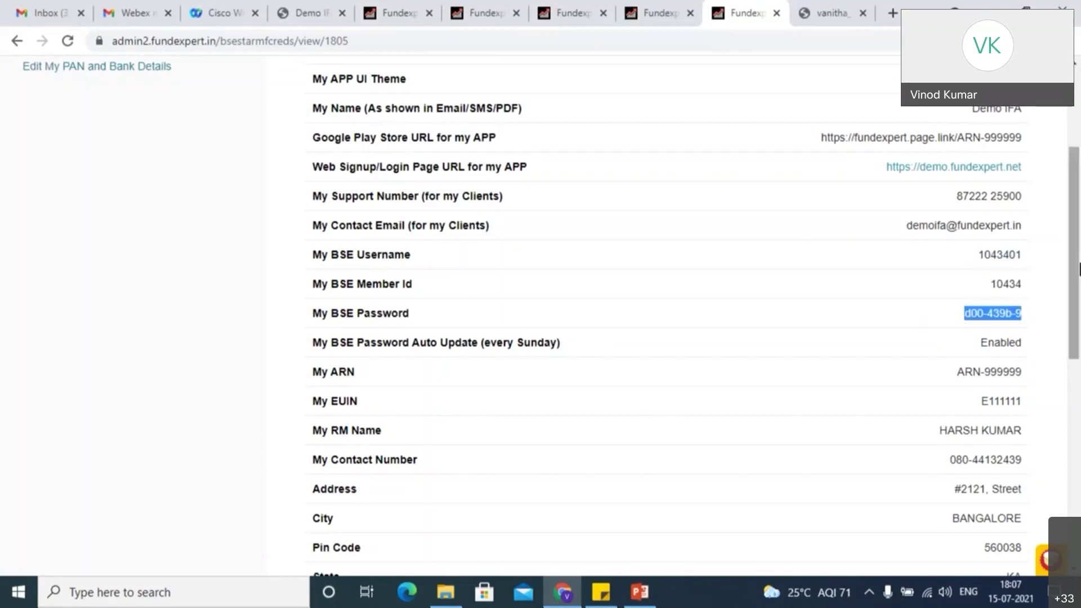
Open the app details for editing and look through the theme, contact, BSE password and WhatsApp message fields.
{"action": "scroll", "coordinate": [1004, 309], "scroll_direction": "up", "scroll_amount": 3}
{"action": "left_click", "coordinate": [64, 195]}
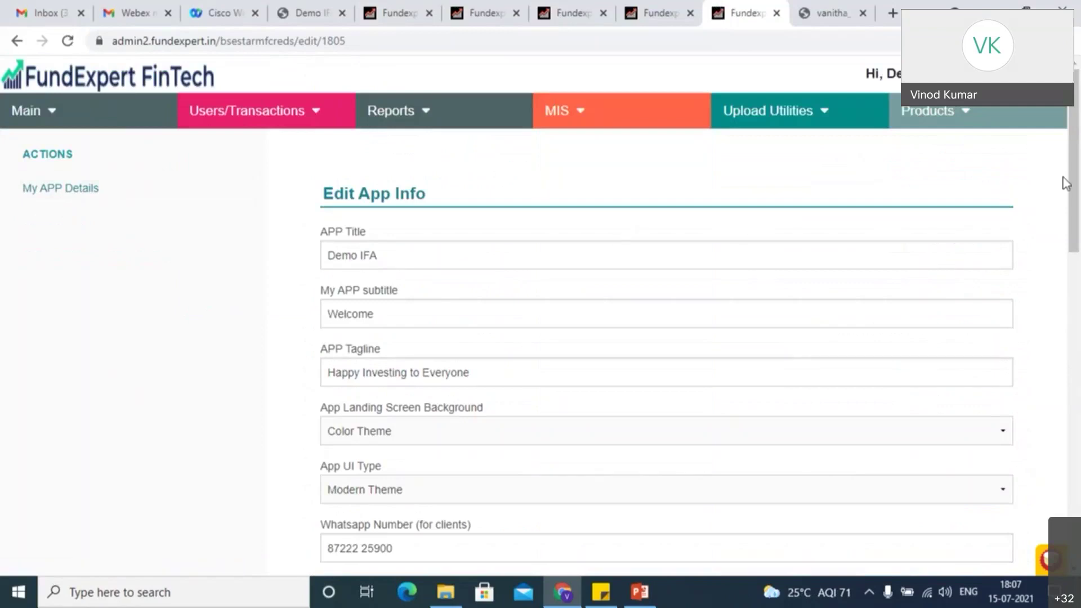
{"action": "scroll", "coordinate": [1078, 211], "scroll_direction": "down", "scroll_amount": 2}
{"action": "scroll", "coordinate": [1078, 211], "scroll_direction": "down", "scroll_amount": 3}
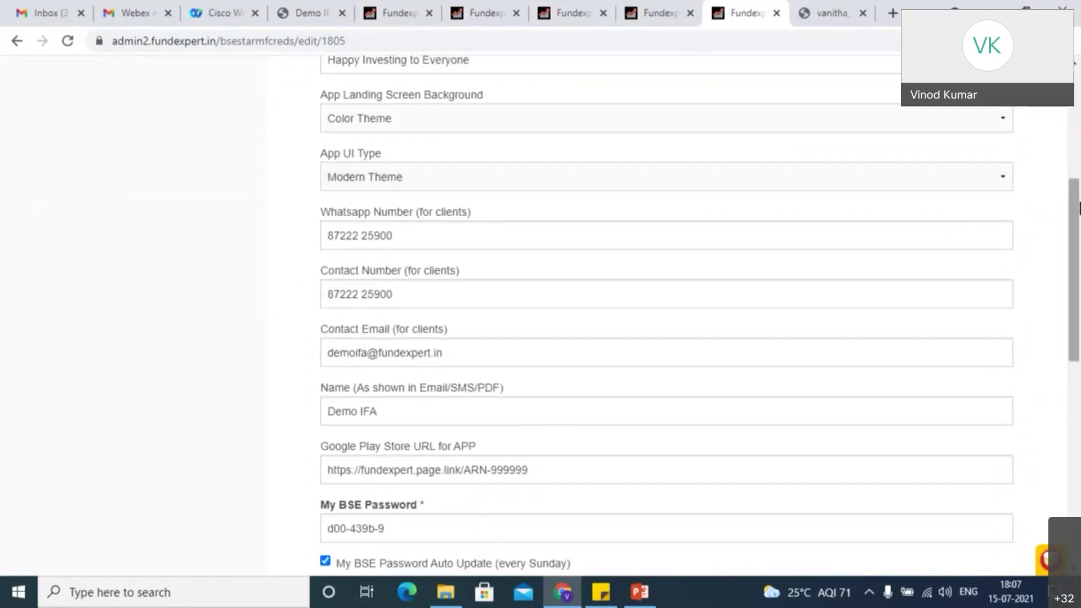
{"action": "scroll", "coordinate": [1079, 239], "scroll_direction": "down", "scroll_amount": 2}
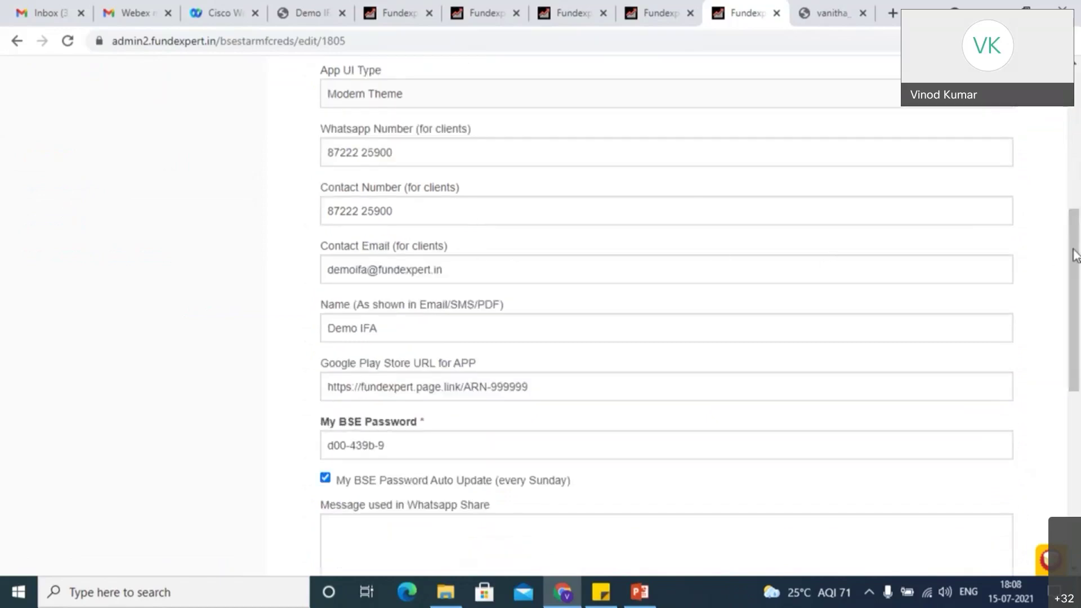
{"action": "scroll", "coordinate": [1079, 257], "scroll_direction": "down", "scroll_amount": 3}
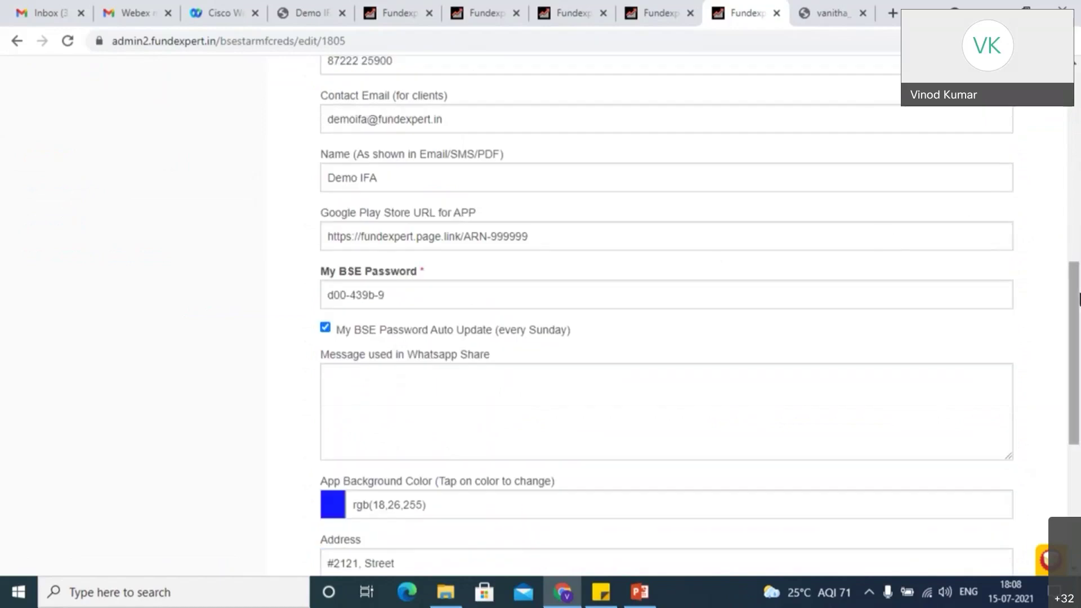
{"action": "scroll", "coordinate": [1078, 333], "scroll_direction": "down", "scroll_amount": 2}
{"action": "left_click_drag", "start_coordinate": [1079, 333], "coordinate": [1078, 356]}
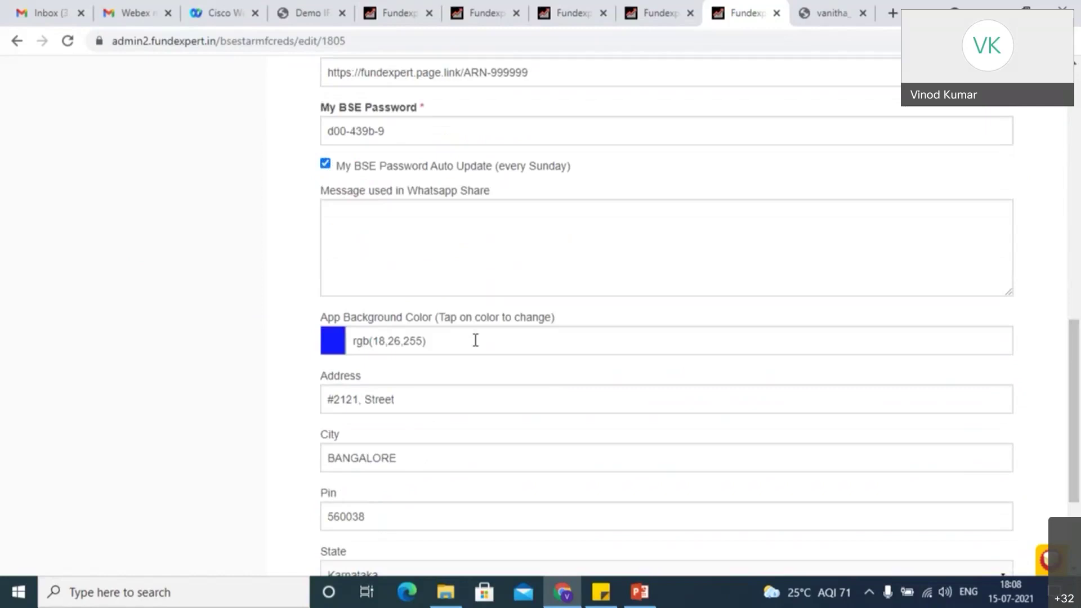
View the color picker for App Background Color, close it without choosing a color, and look over the remaining address, state and insurance fields.
{"action": "left_click", "coordinate": [339, 345]}
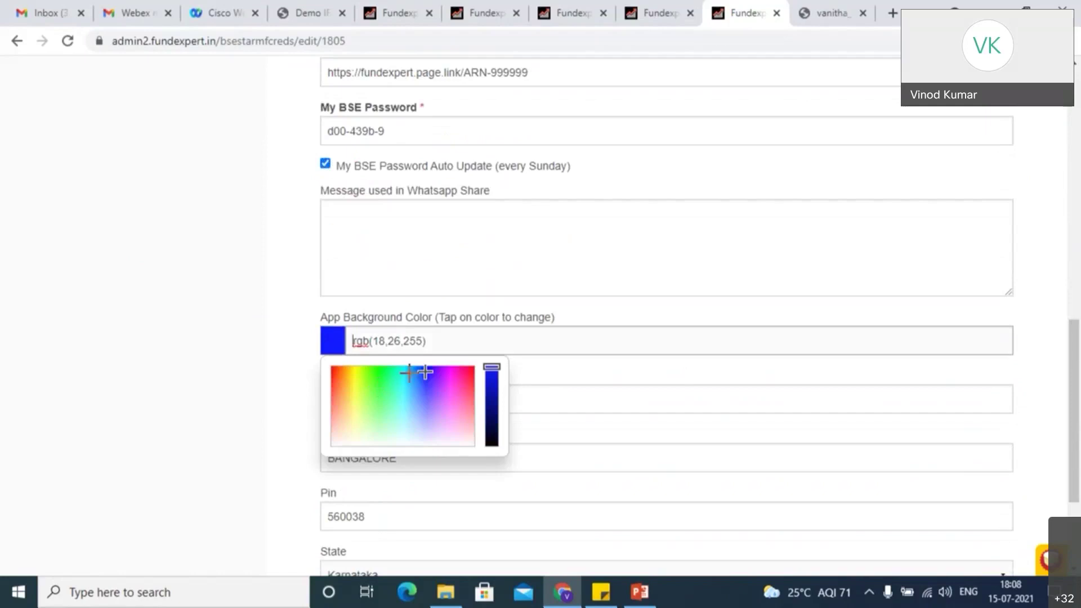
{"action": "left_click", "coordinate": [1076, 335]}
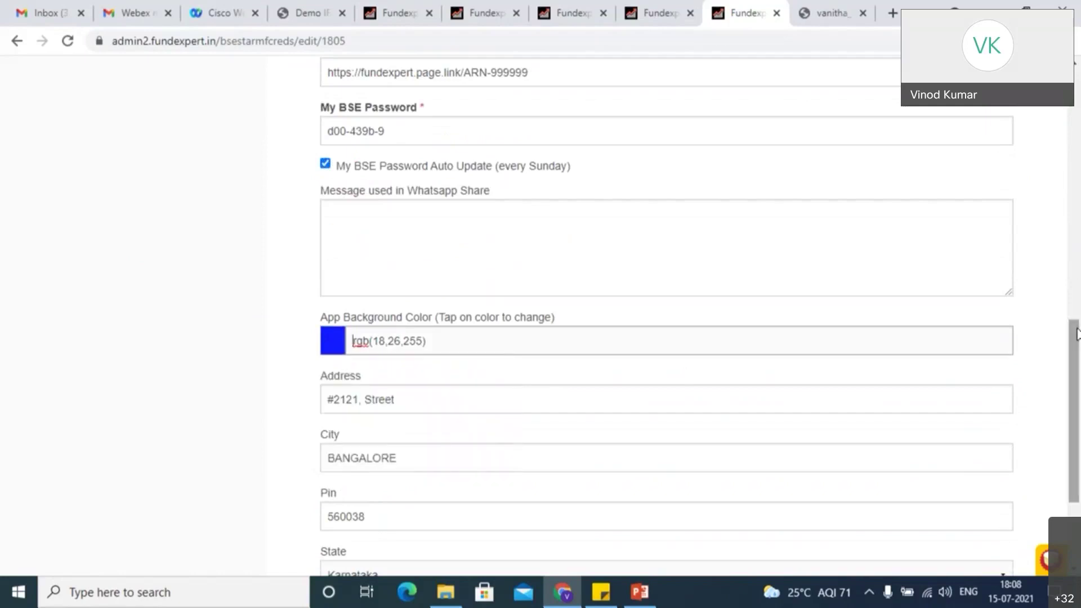
{"action": "left_click_drag", "start_coordinate": [1076, 335], "coordinate": [1077, 390]}
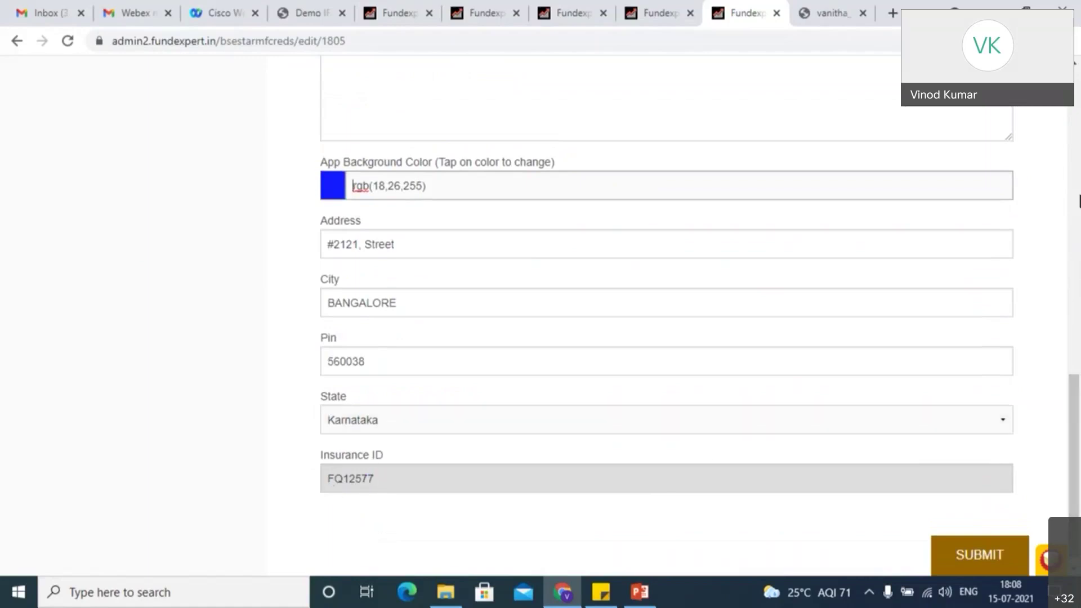
{"action": "right_click", "coordinate": [1080, 185]}
{"action": "left_click", "coordinate": [1079, 98]}
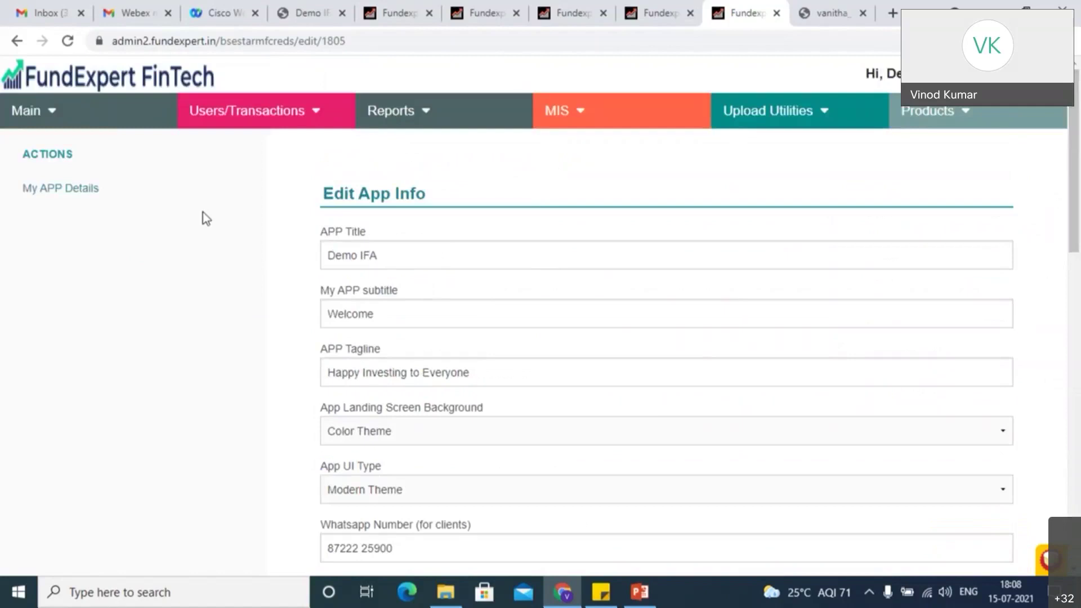
Return to the My APP Details page and open its Upload Logo page.
{"action": "left_click", "coordinate": [70, 201]}
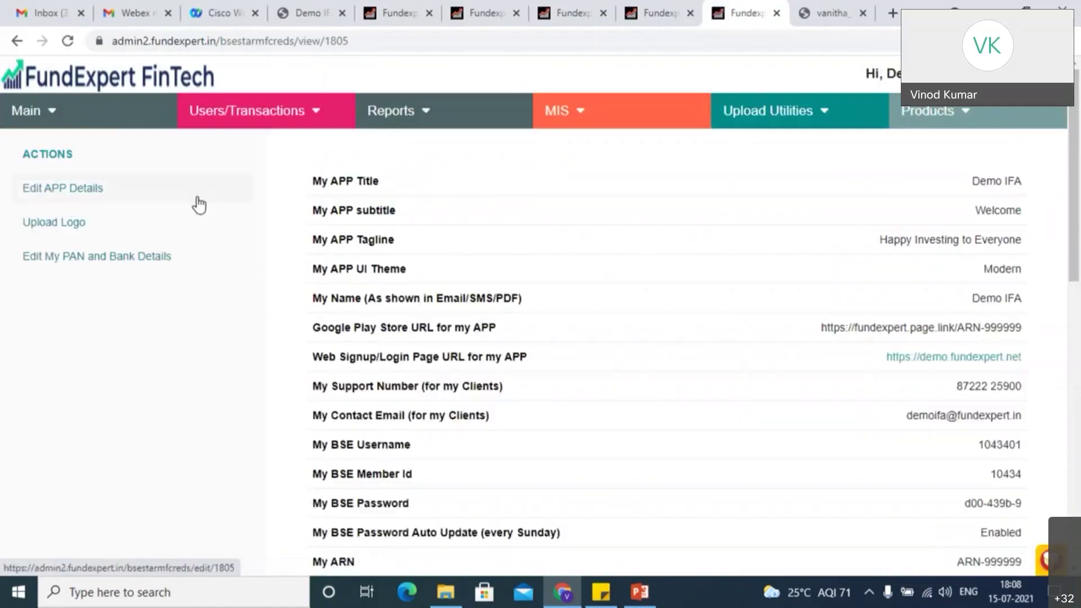
{"action": "left_click", "coordinate": [72, 223]}
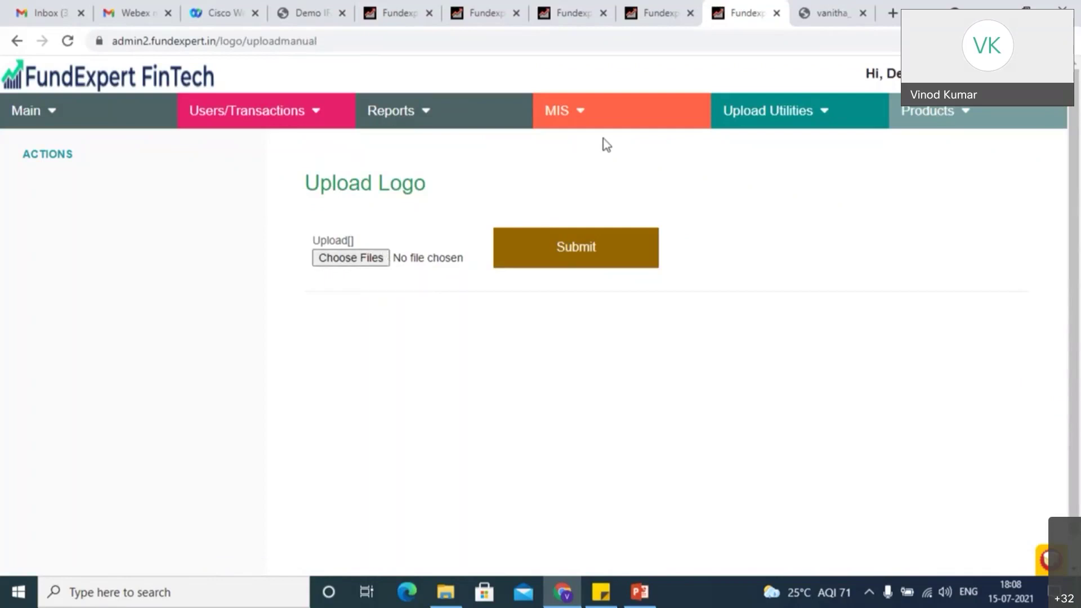
{"action": "mouse_move", "coordinate": [607, 111]}
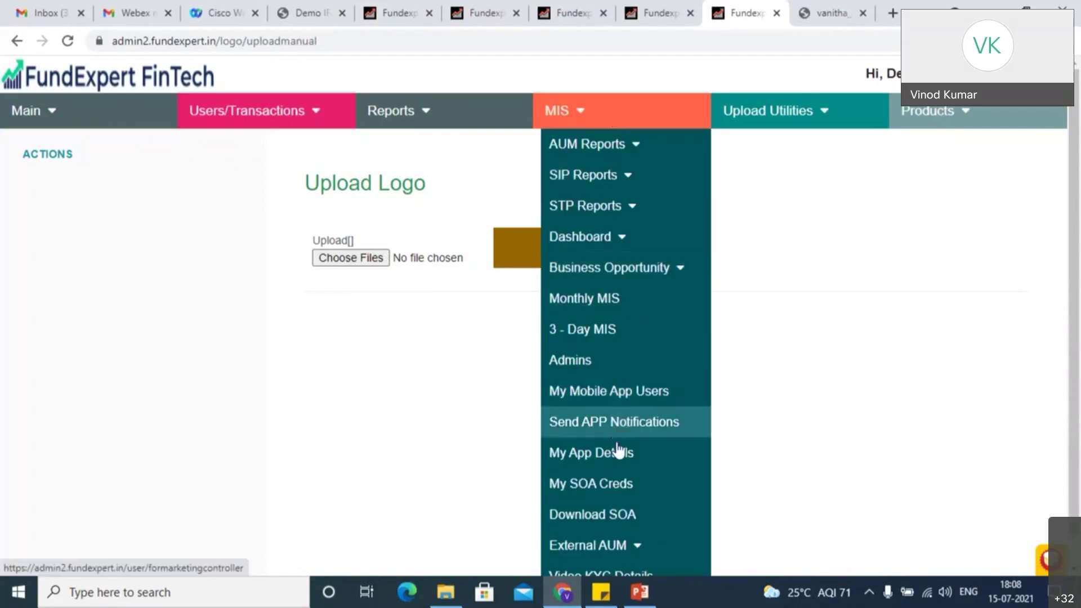
{"action": "scroll", "coordinate": [876, 257], "scroll_direction": "down", "scroll_amount": 1}
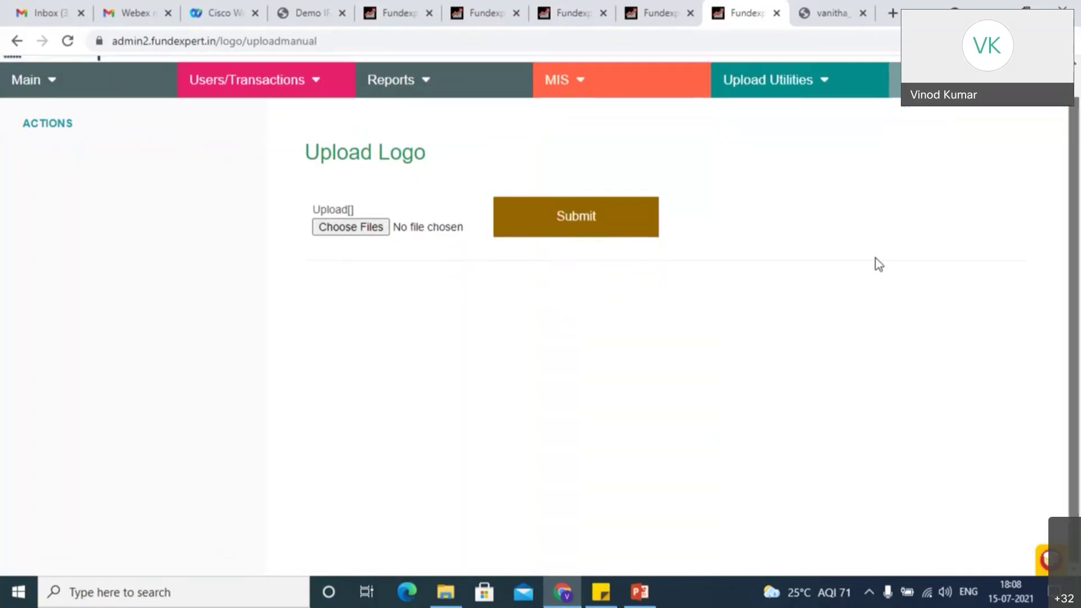
Open the My SOA Creds page and view the CAMS Fundsnet ID, password and secret answer columns.
{"action": "mouse_move", "coordinate": [630, 80]}
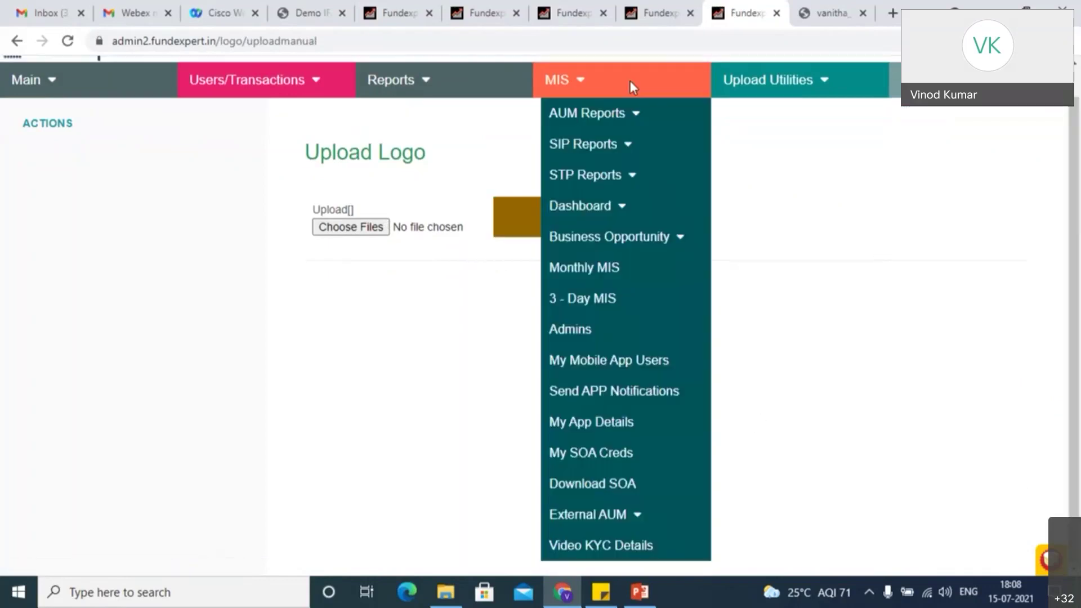
{"action": "left_click", "coordinate": [632, 461]}
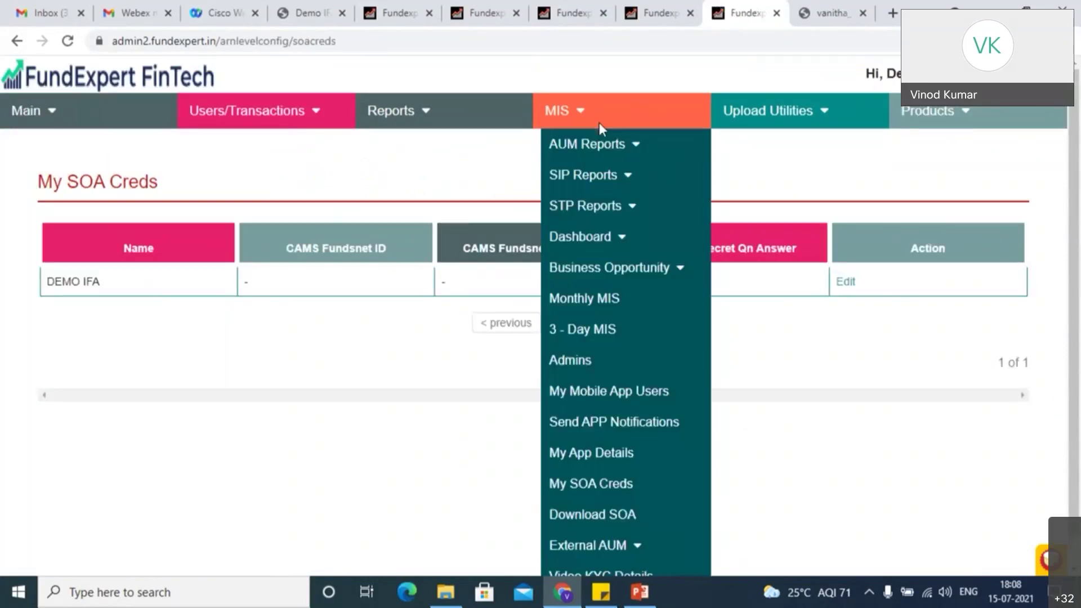
{"action": "scroll", "coordinate": [901, 281], "scroll_direction": "down", "scroll_amount": 1}
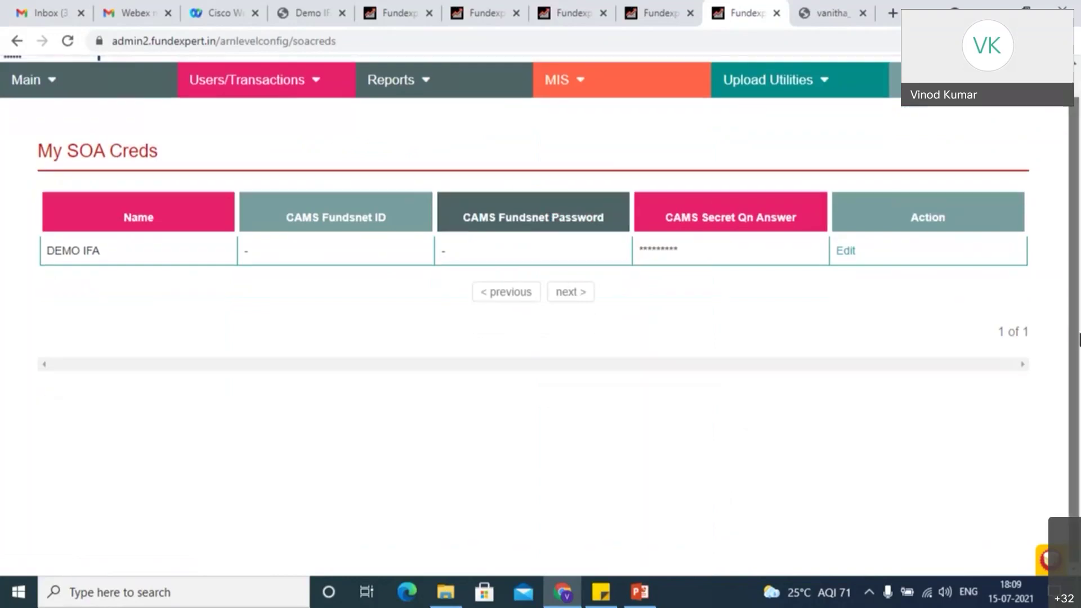
Open the user-wise External AUM report and open its AMC-wise counterpart from PDF in a separate tab.
{"action": "mouse_move", "coordinate": [629, 125]}
{"action": "mouse_move", "coordinate": [649, 83]}
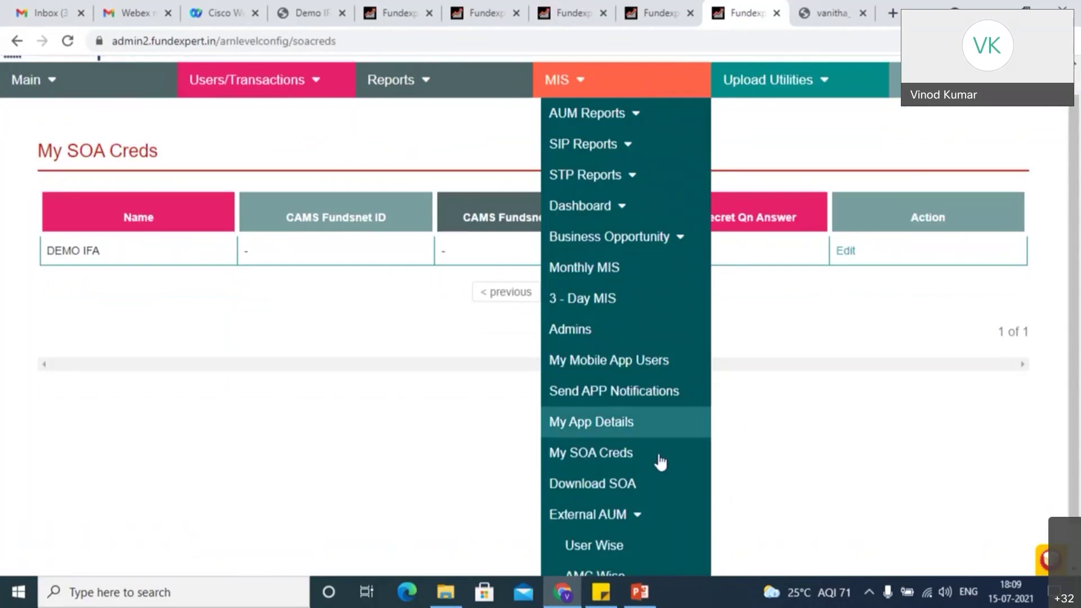
{"action": "left_click", "coordinate": [648, 559]}
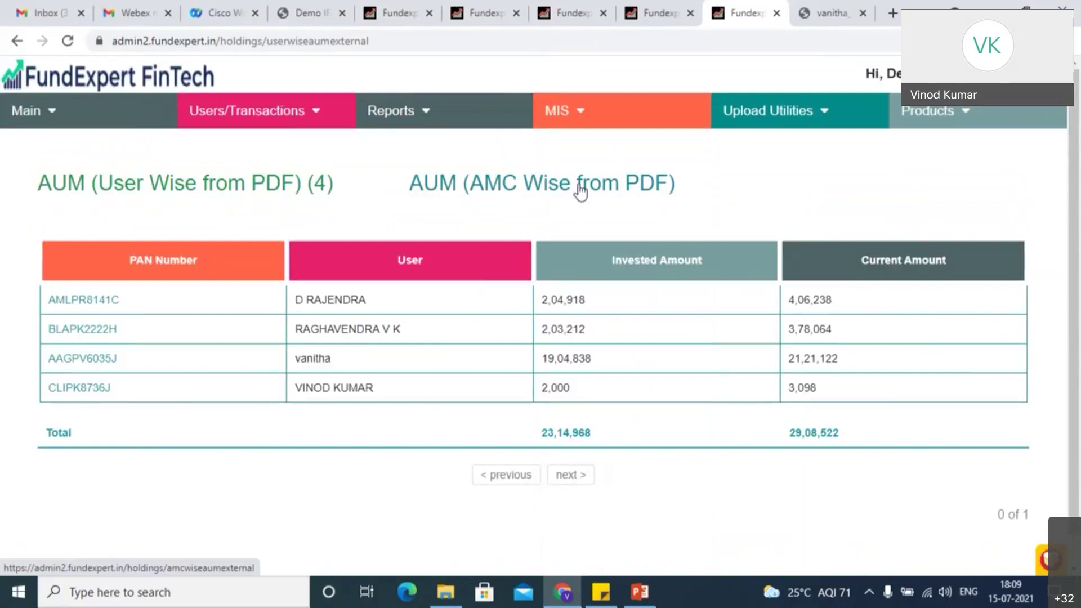
{"action": "left_click", "coordinate": [580, 190]}
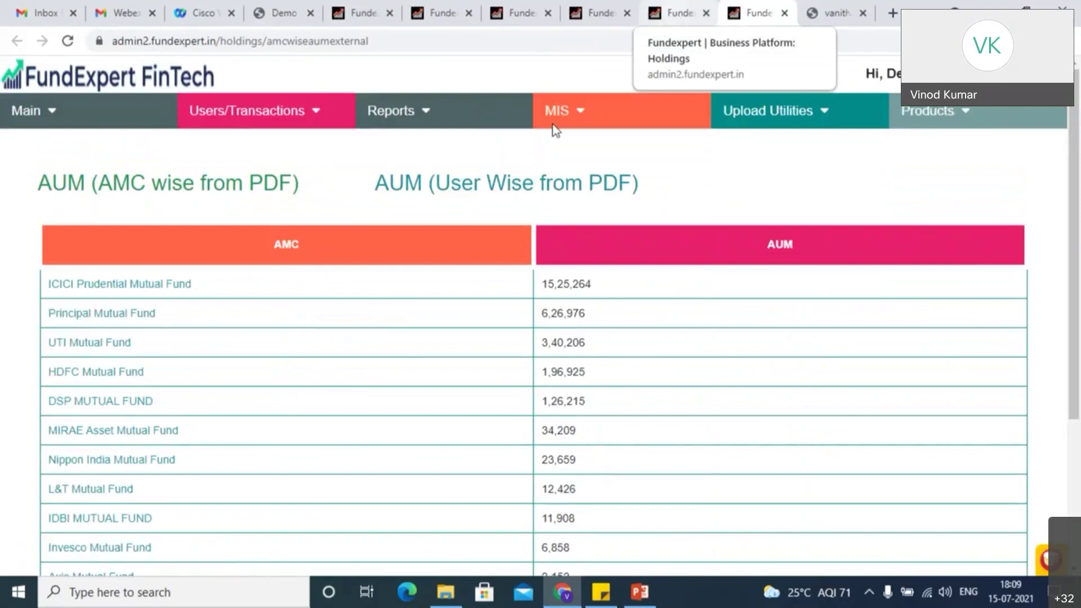
Open the Video KYC Details and look across the full width of the KYC user table.
{"action": "left_click", "coordinate": [586, 112]}
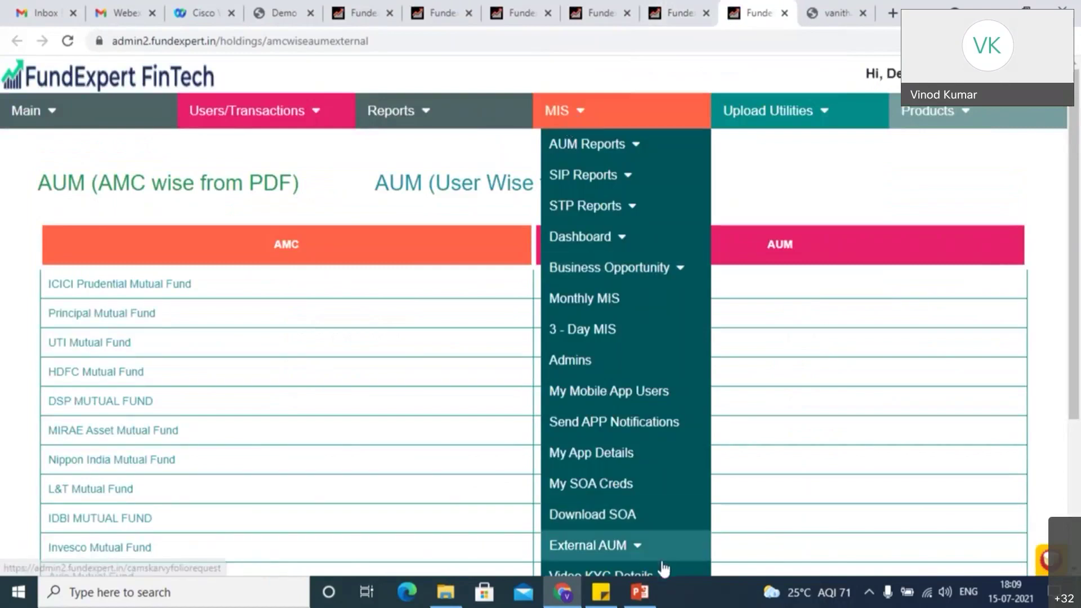
{"action": "left_click", "coordinate": [662, 572]}
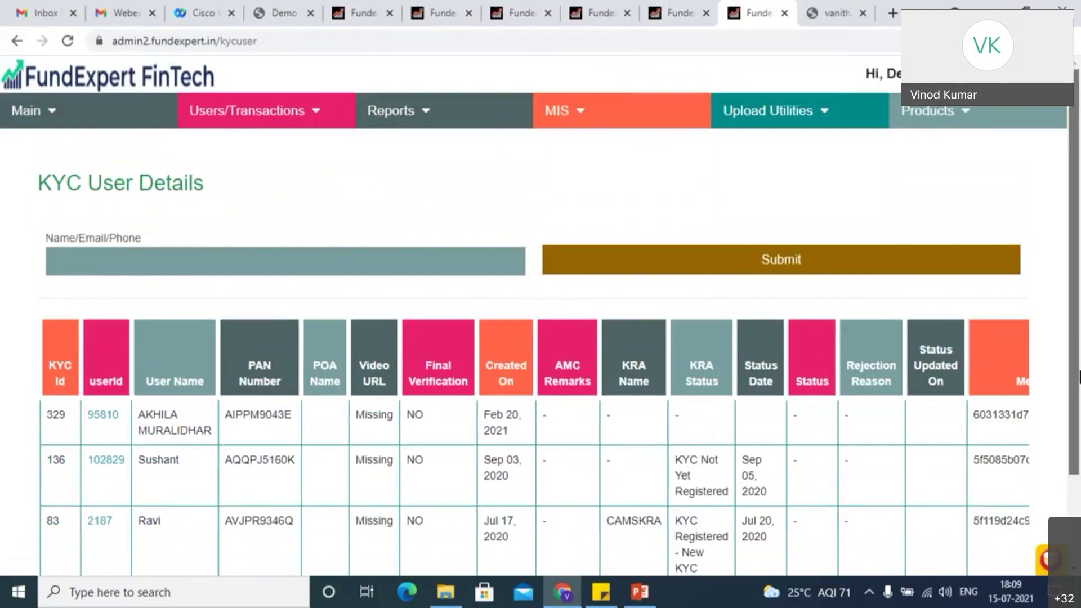
{"action": "scroll", "coordinate": [787, 438], "scroll_direction": "down", "scroll_amount": 2}
{"action": "left_click_drag", "start_coordinate": [744, 475], "coordinate": [956, 437]}
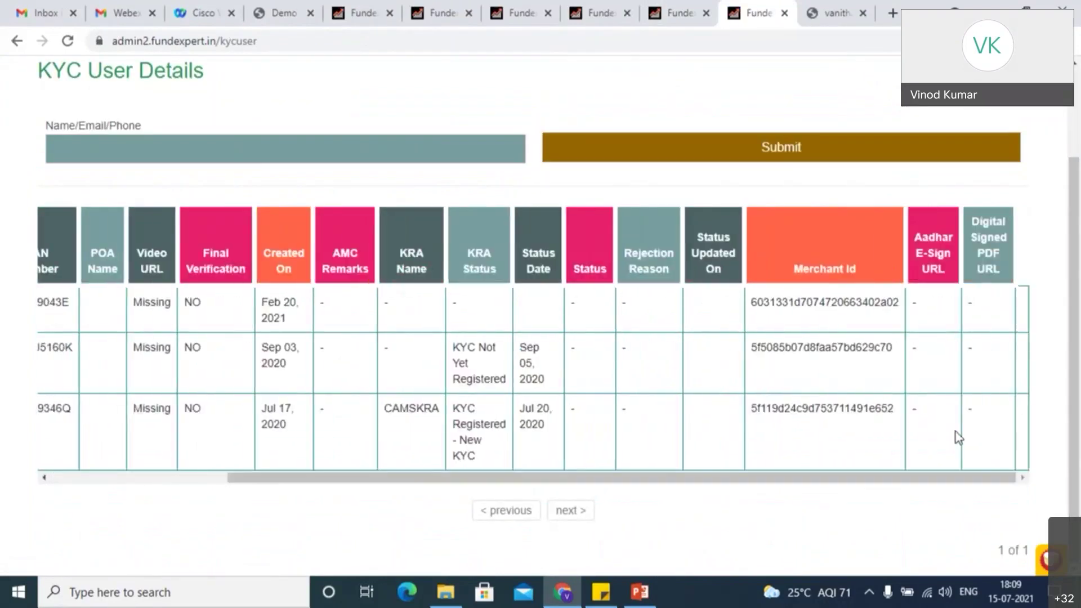
{"action": "left_click_drag", "start_coordinate": [920, 479], "coordinate": [737, 487]}
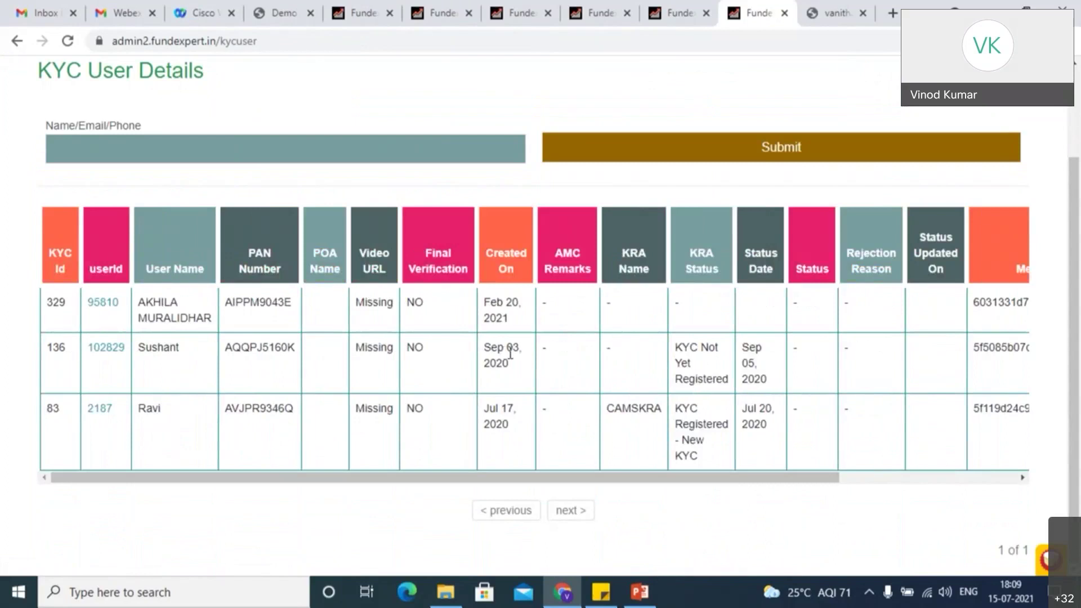
{"action": "left_click_drag", "start_coordinate": [614, 483], "coordinate": [904, 455]}
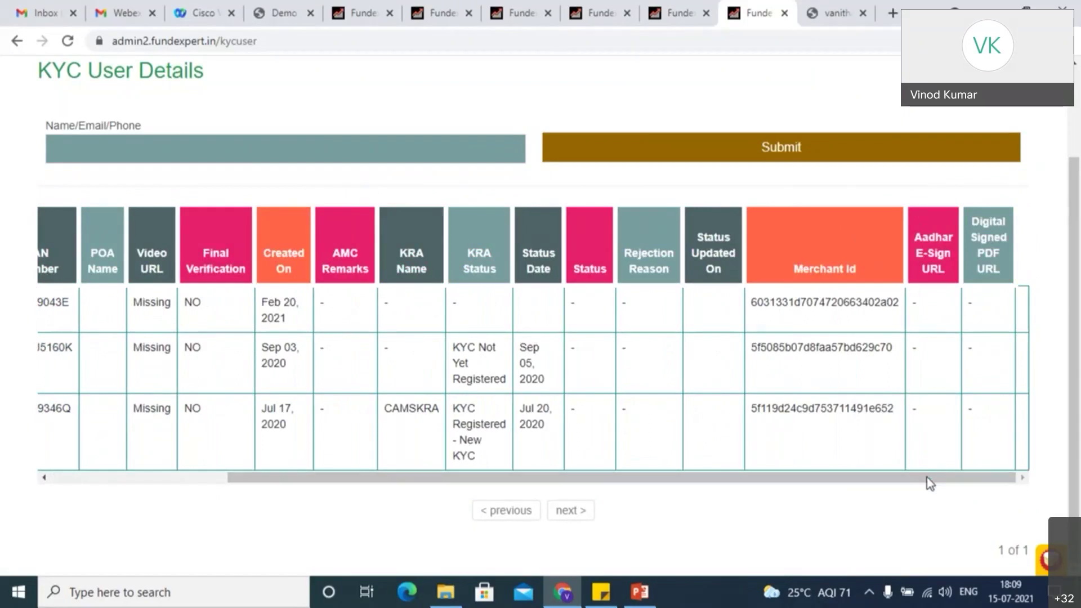
{"action": "left_click_drag", "start_coordinate": [927, 479], "coordinate": [441, 363]}
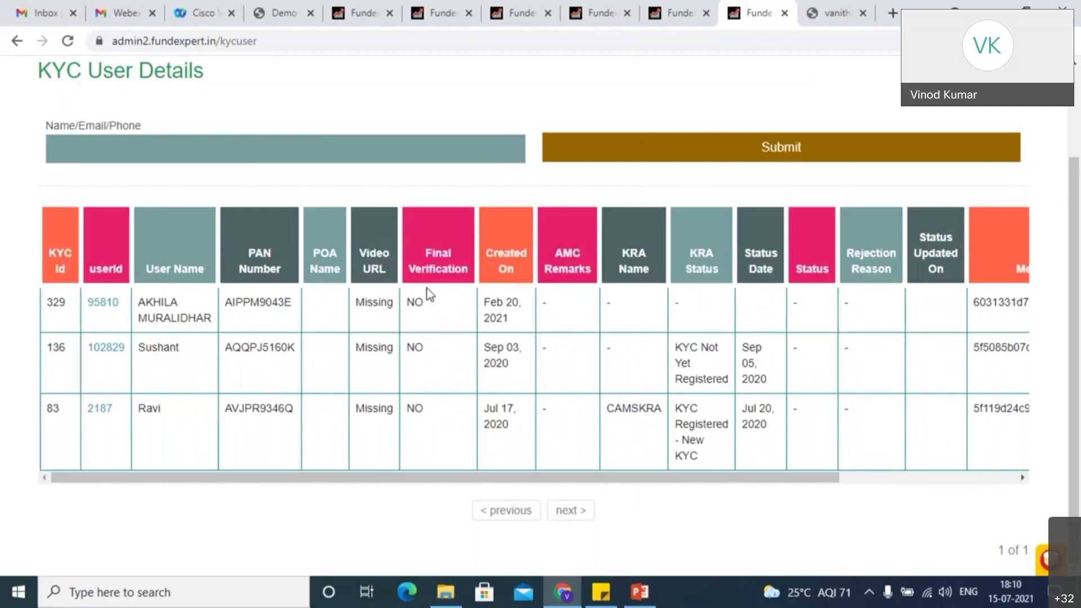
Examine the Final Verification, KRA Status and AMC Remarks columns, including the KRA status of the record created Jul 17, 2020.
{"action": "double_click", "coordinate": [413, 303]}
{"action": "triple_click", "coordinate": [702, 269]}
{"action": "double_click", "coordinate": [565, 265]}
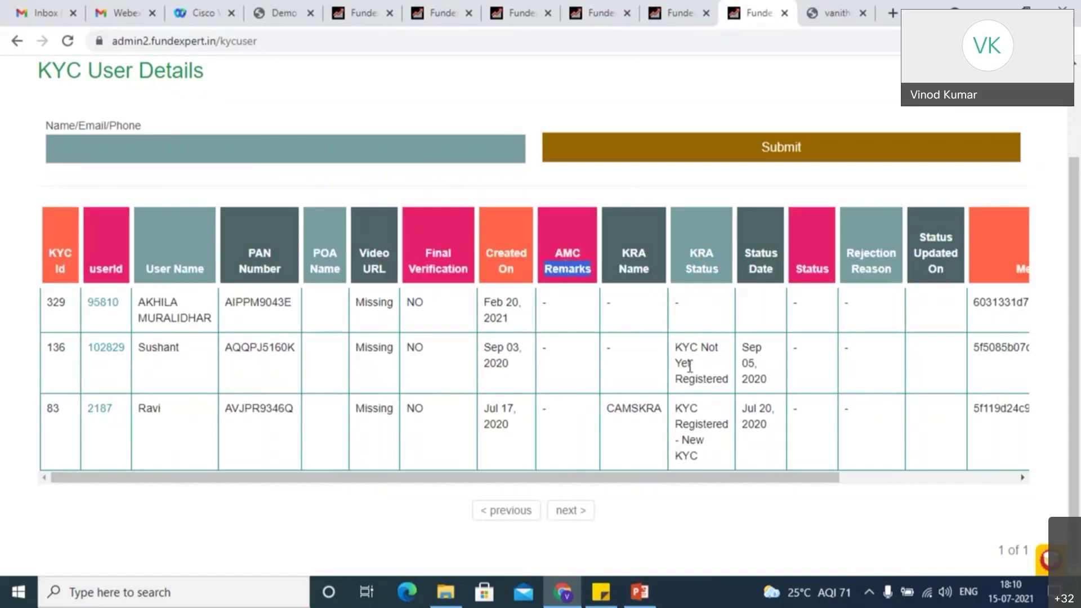
{"action": "triple_click", "coordinate": [687, 426]}
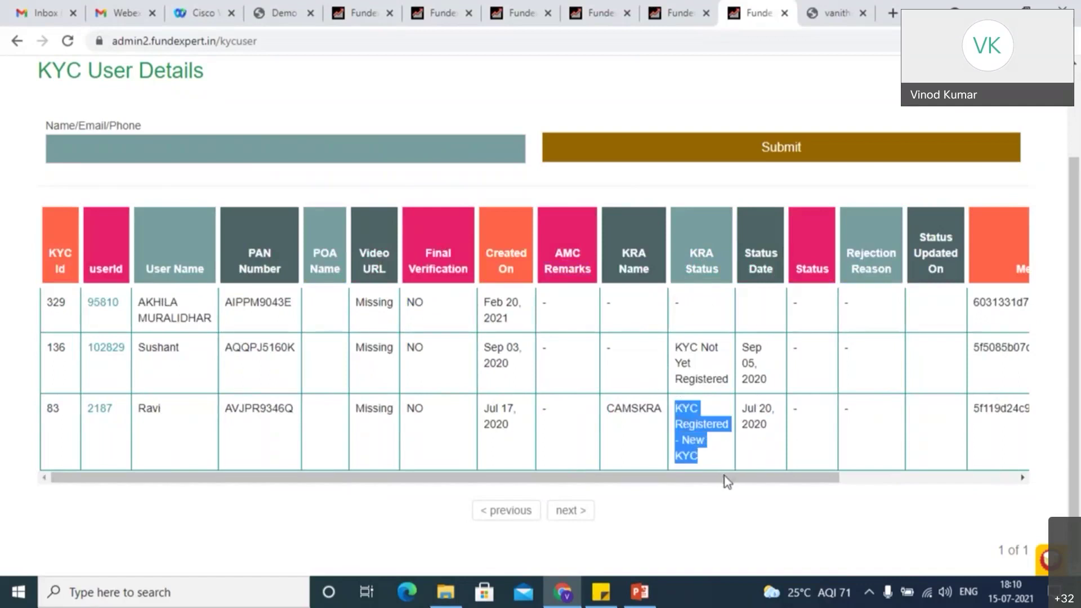
Examine the Rejection Reason column and the remaining columns up to Digital Signed PDF URL, and return to the table's first columns.
{"action": "left_click_drag", "start_coordinate": [727, 480], "coordinate": [901, 526]}
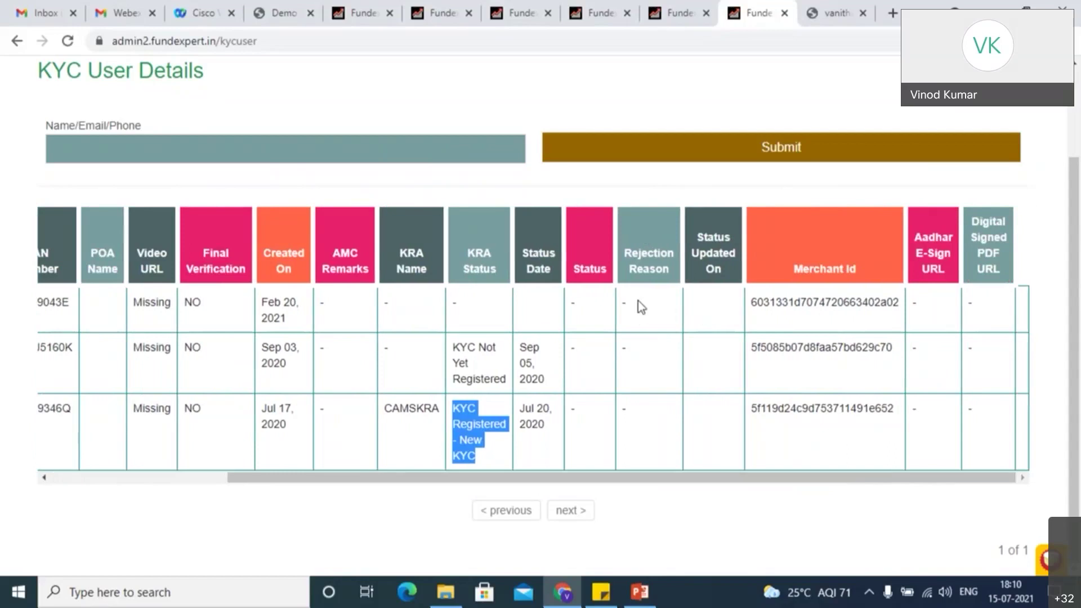
{"action": "left_click", "coordinate": [638, 326]}
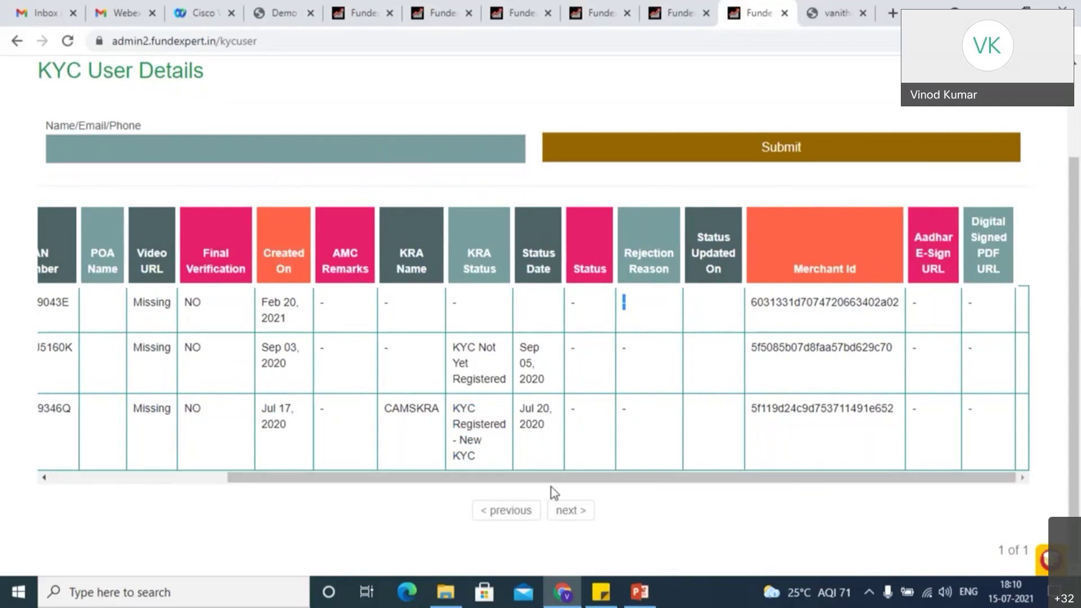
{"action": "right_click", "coordinate": [430, 457]}
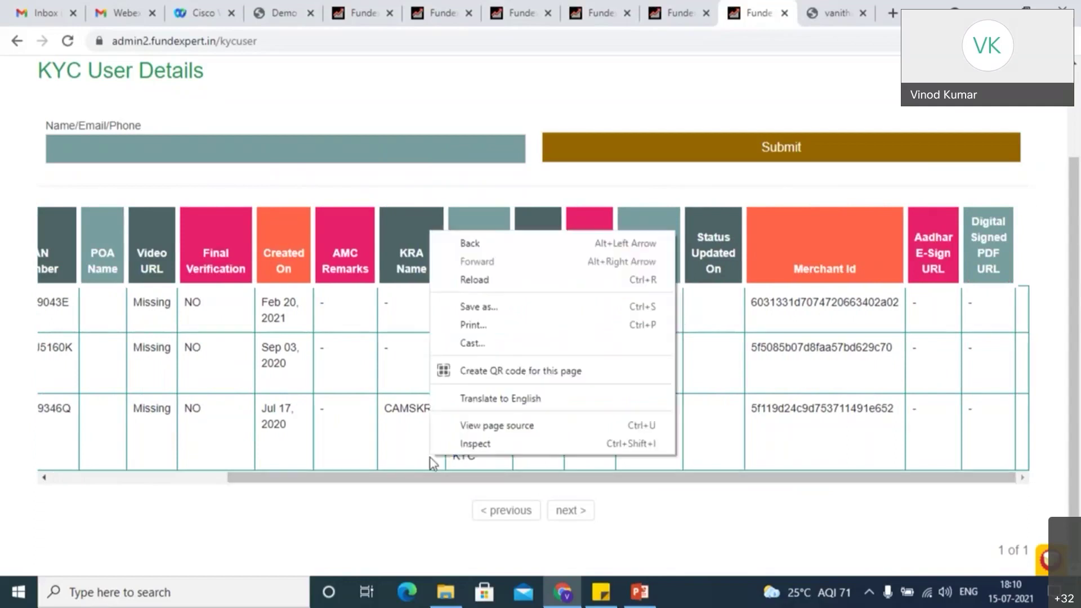
{"action": "left_click", "coordinate": [177, 482]}
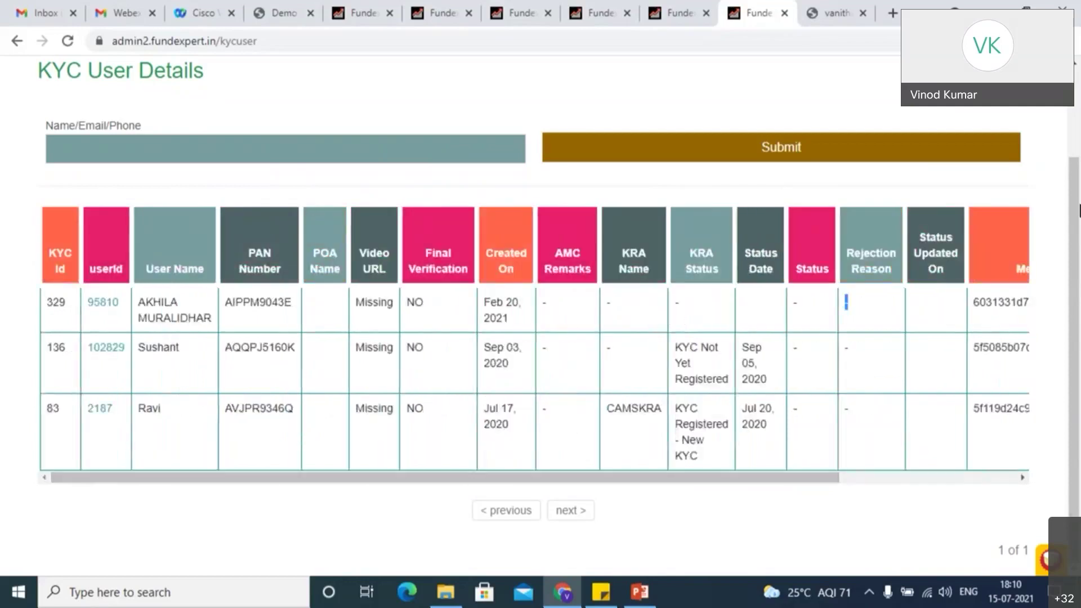
{"action": "scroll", "coordinate": [540, 310], "scroll_direction": "up", "scroll_amount": 2}
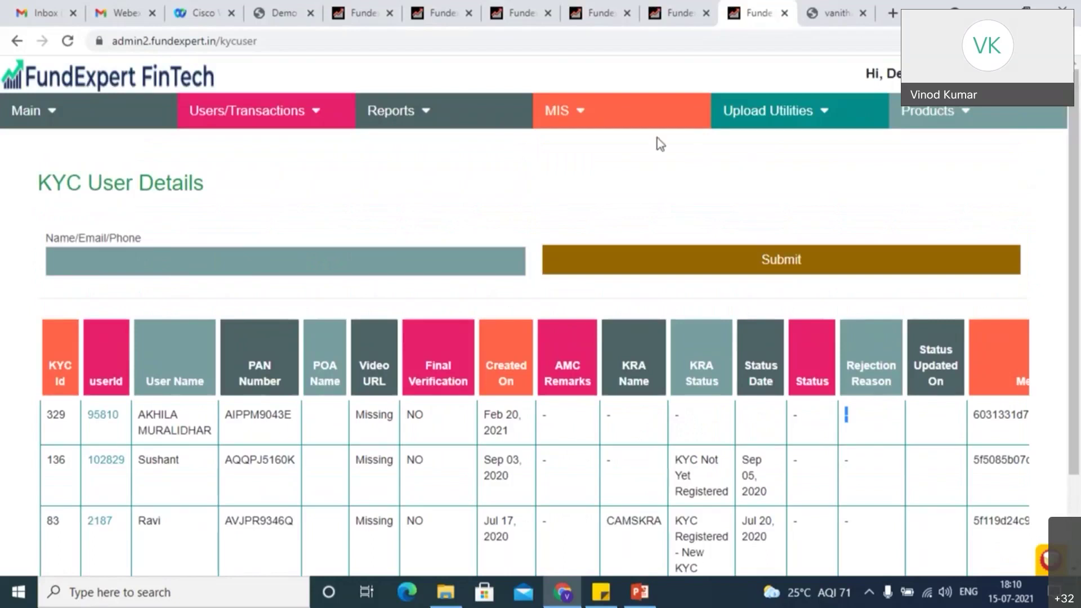
{"action": "left_click", "coordinate": [648, 123]}
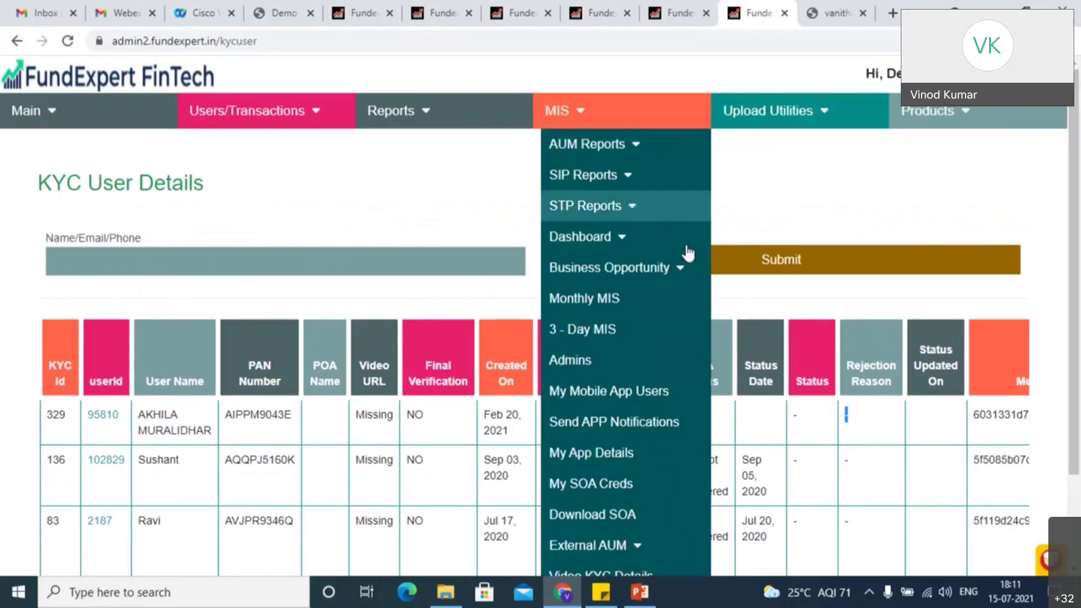
{"action": "mouse_move", "coordinate": [774, 120]}
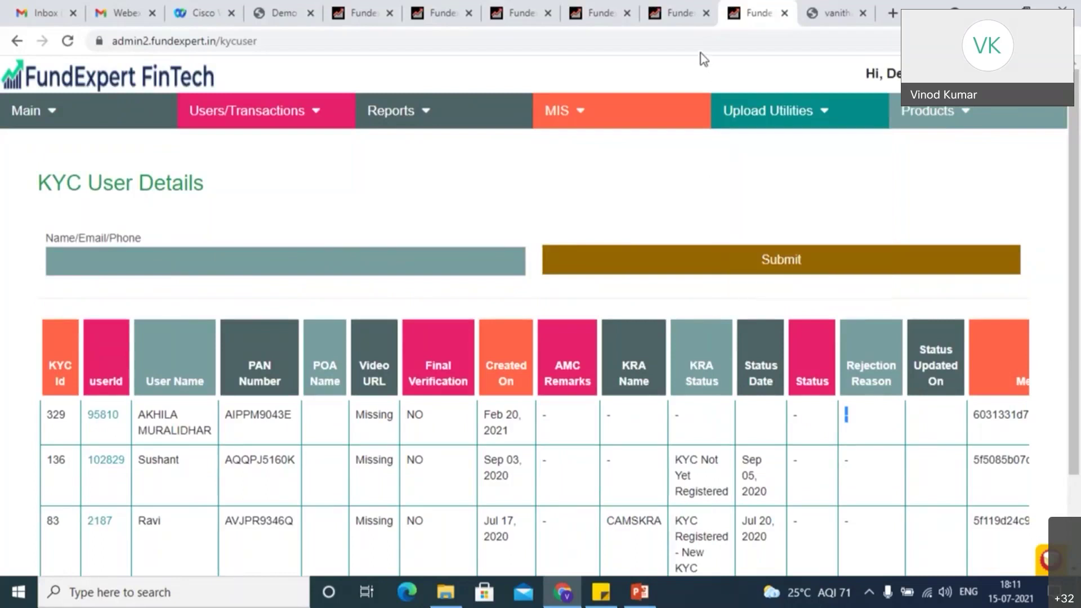
{"action": "mouse_move", "coordinate": [441, 158]}
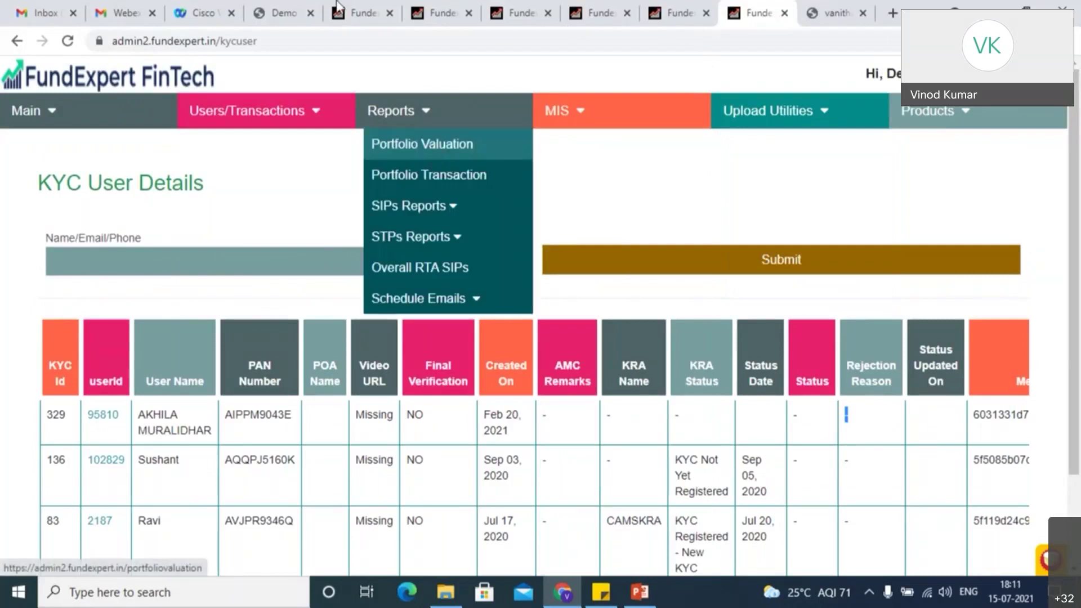